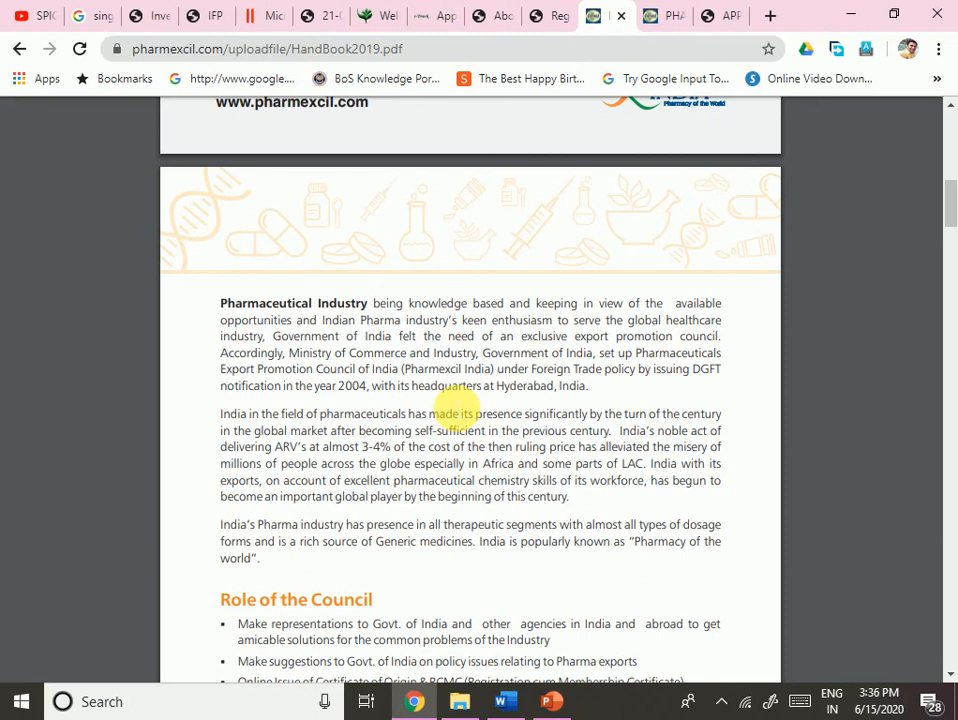
- Highlight part of the first Role of the Council bullet in the handbook, then clear it
{"action": "scroll", "coordinate": [447, 420], "scroll_direction": "down", "scroll_amount": 4}
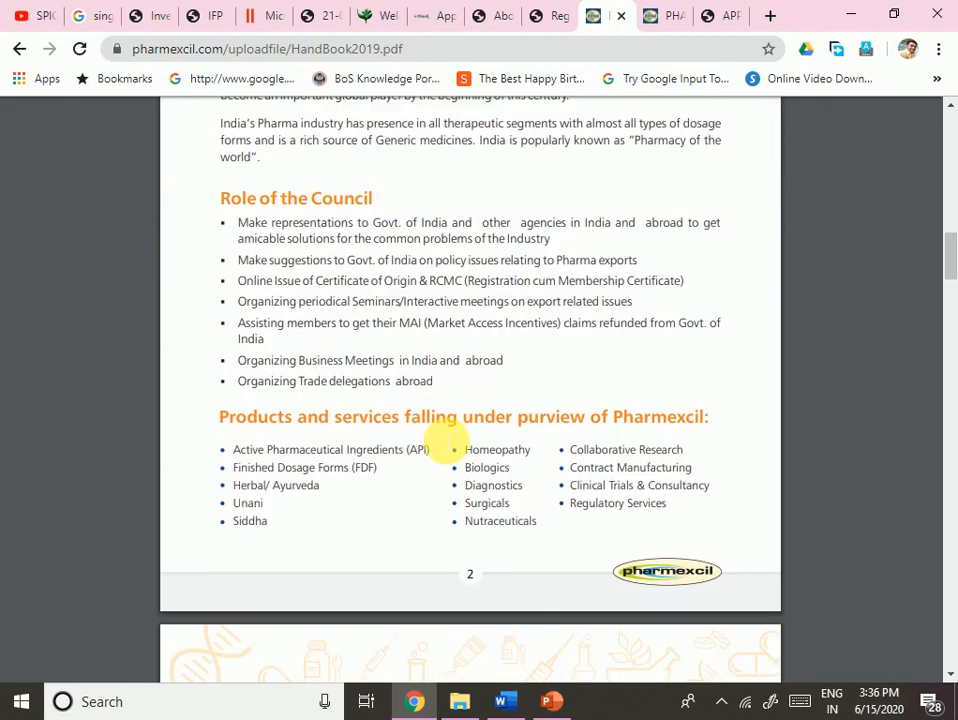
{"action": "scroll", "coordinate": [447, 437], "scroll_direction": "down", "scroll_amount": 3}
{"action": "scroll", "coordinate": [449, 342], "scroll_direction": "up", "scroll_amount": 3}
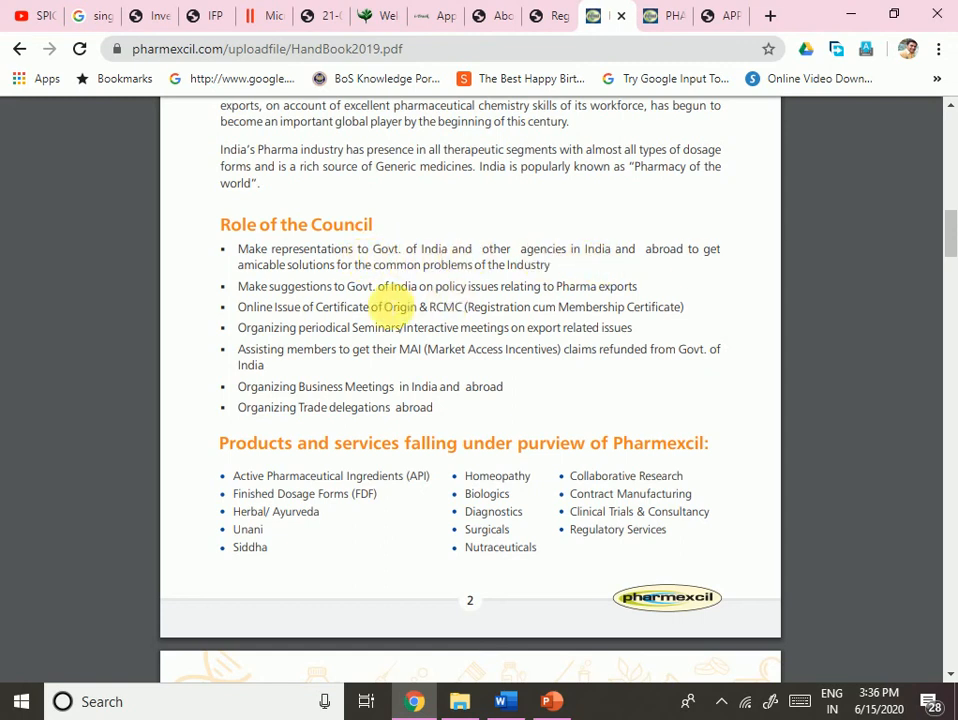
{"action": "left_click_drag", "start_coordinate": [337, 265], "coordinate": [512, 280]}
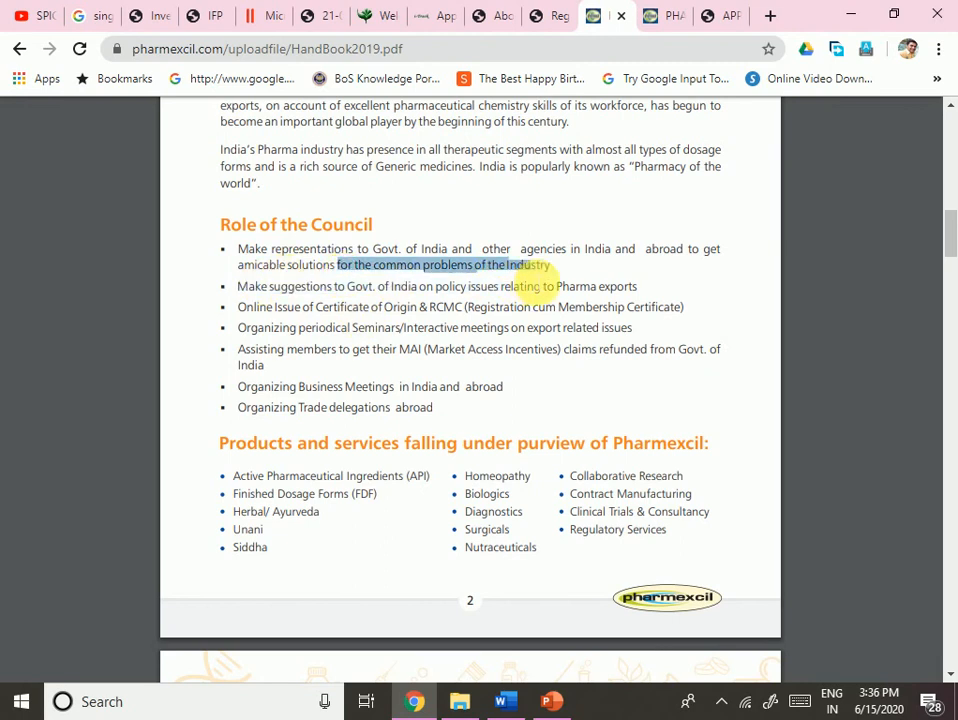
{"action": "left_click", "coordinate": [503, 374]}
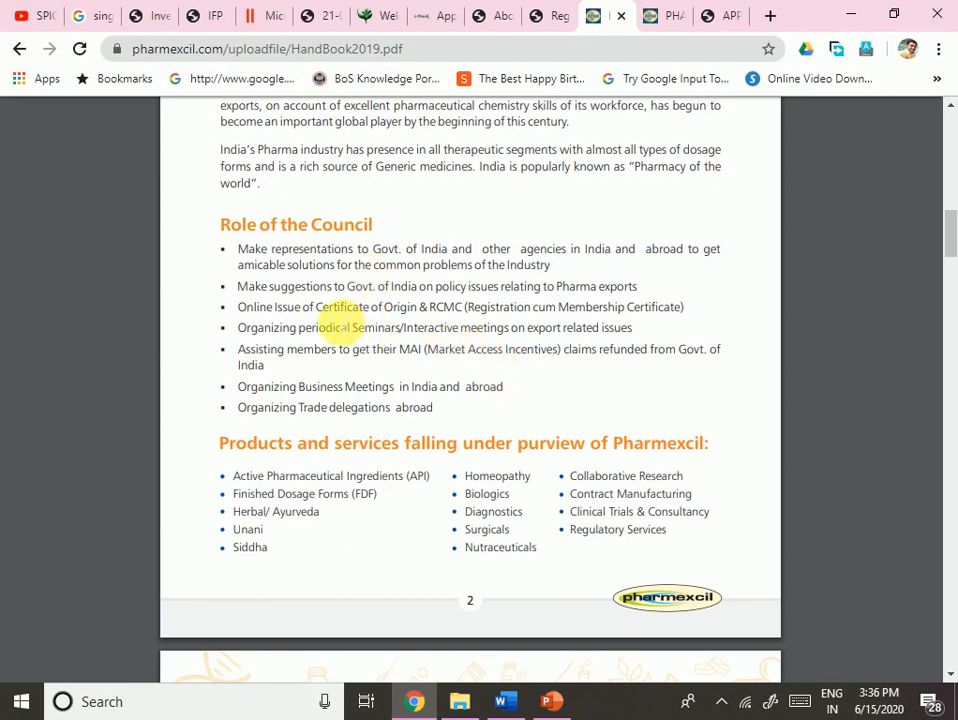
- Highlight the Make suggestions and seminars phrases, then scroll to page 3's export tables
{"action": "left_click_drag", "start_coordinate": [378, 287], "coordinate": [427, 290]}
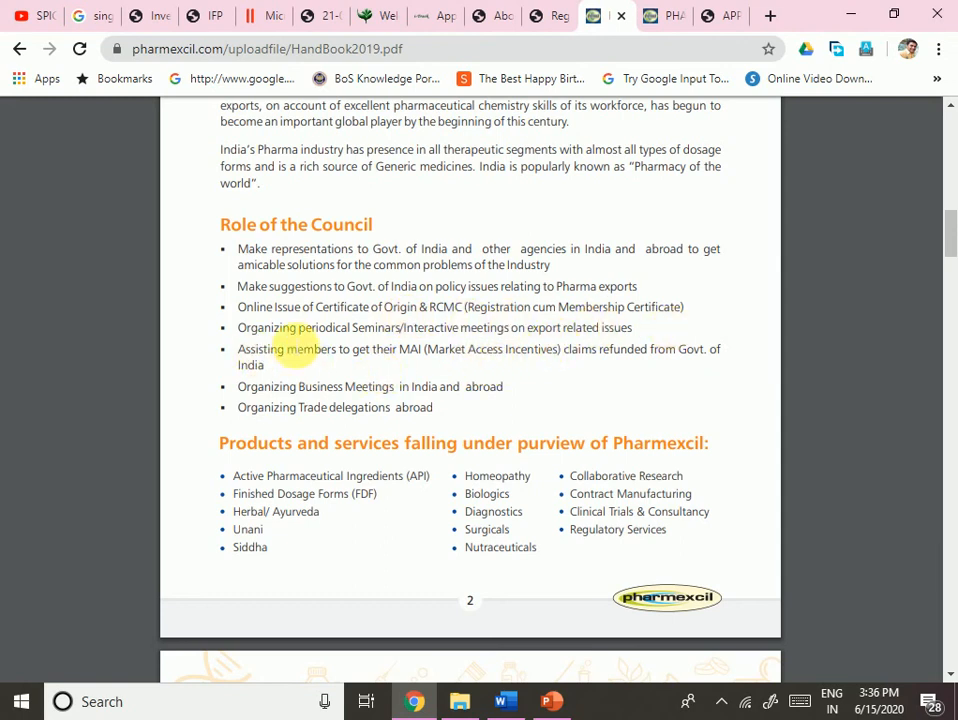
{"action": "left_click_drag", "start_coordinate": [383, 329], "coordinate": [546, 331]}
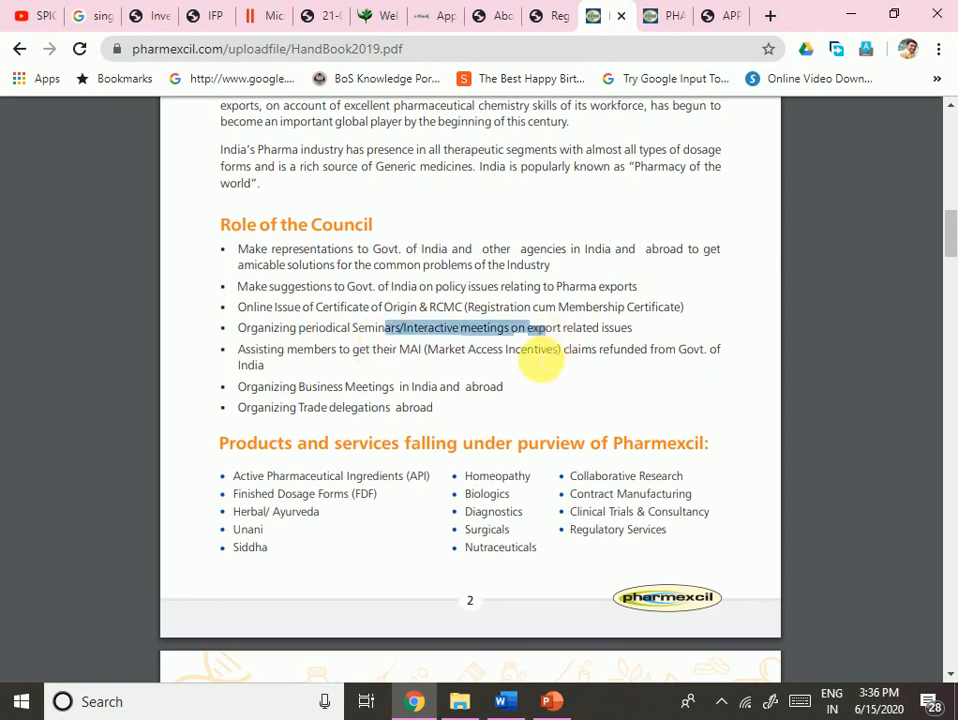
{"action": "left_click", "coordinate": [536, 366]}
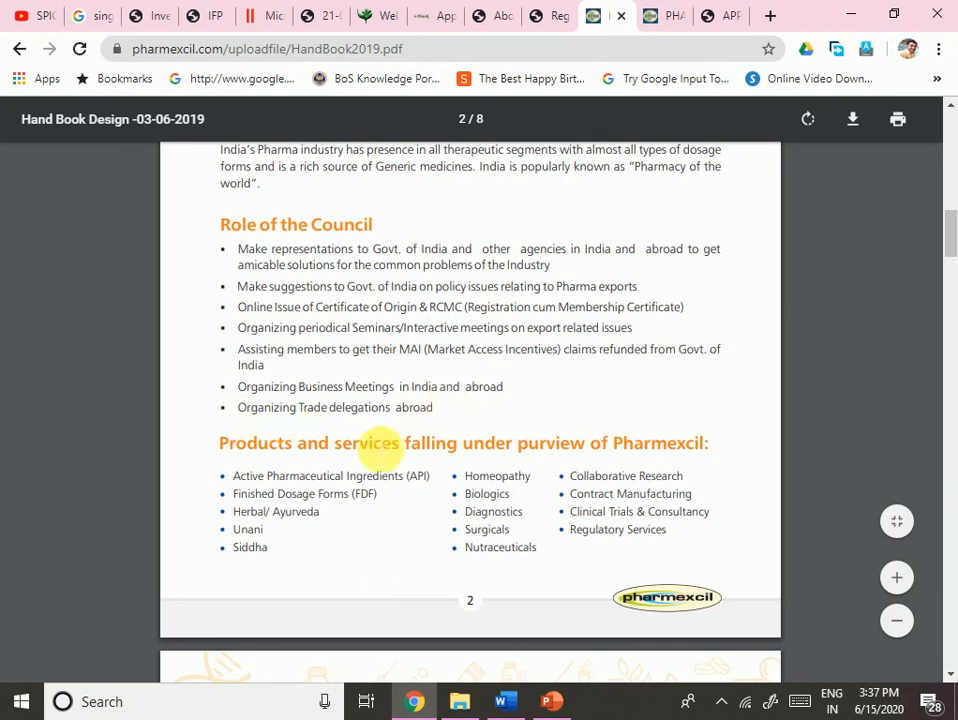
{"action": "scroll", "coordinate": [430, 441], "scroll_direction": "down", "scroll_amount": 5}
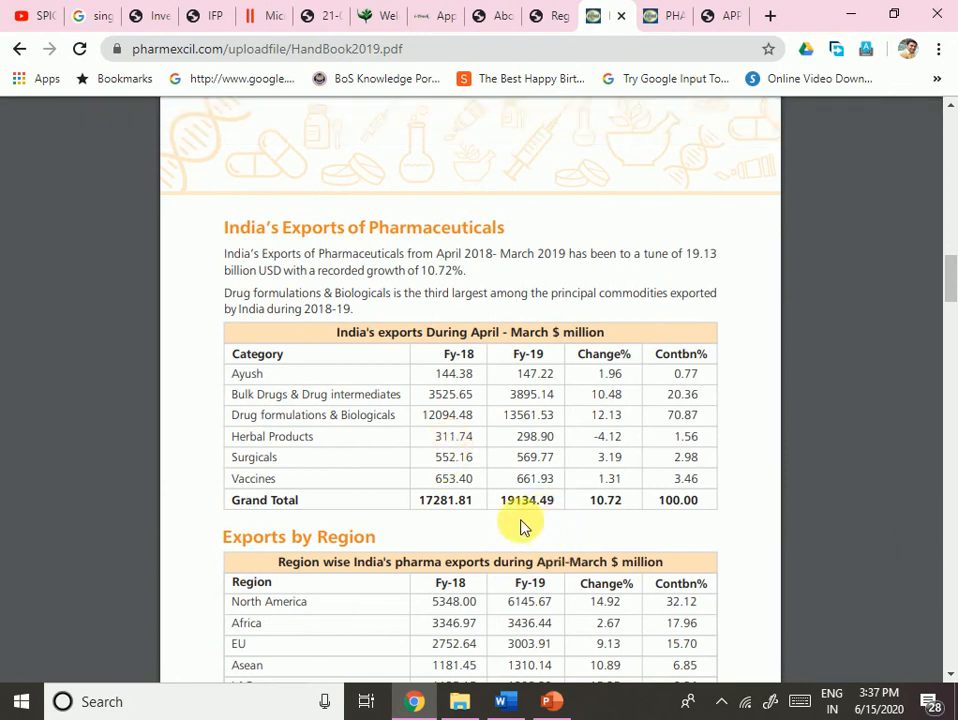
- Highlight $ million, Africa's Fy-19 figure and North America's 32.12 share in the regional exports table
{"action": "scroll", "coordinate": [516, 516], "scroll_direction": "down", "scroll_amount": 3}
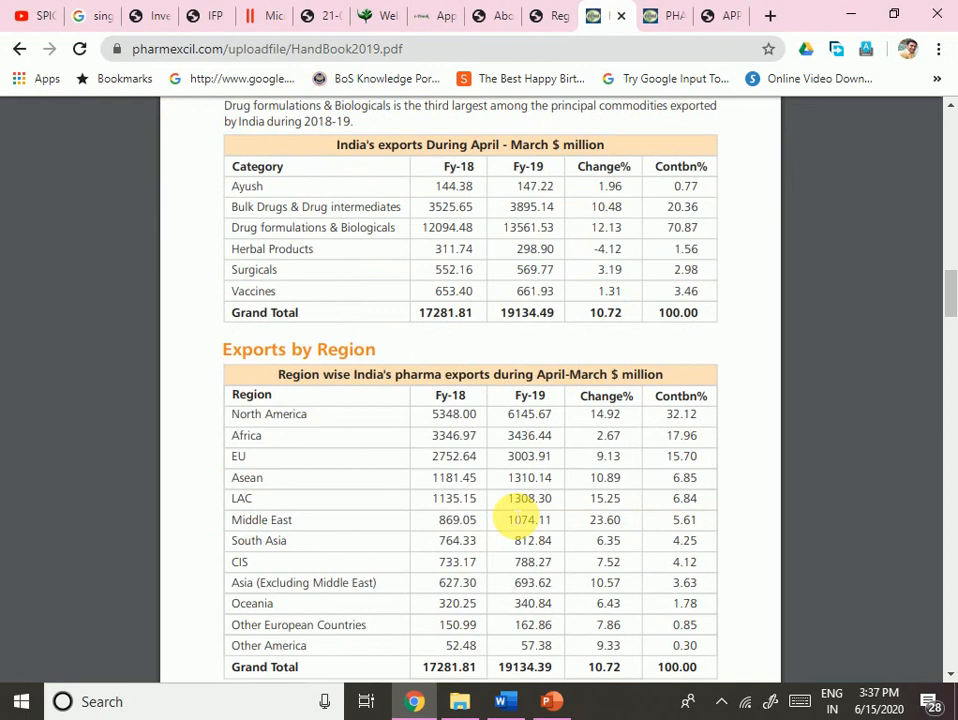
{"action": "scroll", "coordinate": [520, 515], "scroll_direction": "down", "scroll_amount": 3}
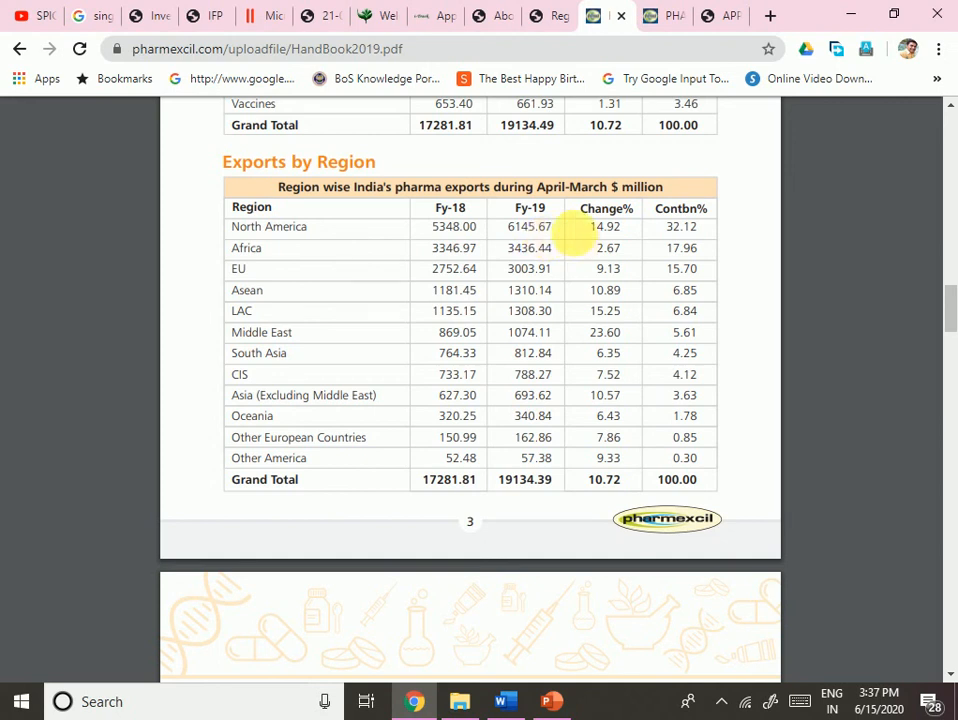
{"action": "left_click_drag", "start_coordinate": [603, 187], "coordinate": [652, 186]}
{"action": "left_click", "coordinate": [582, 271]}
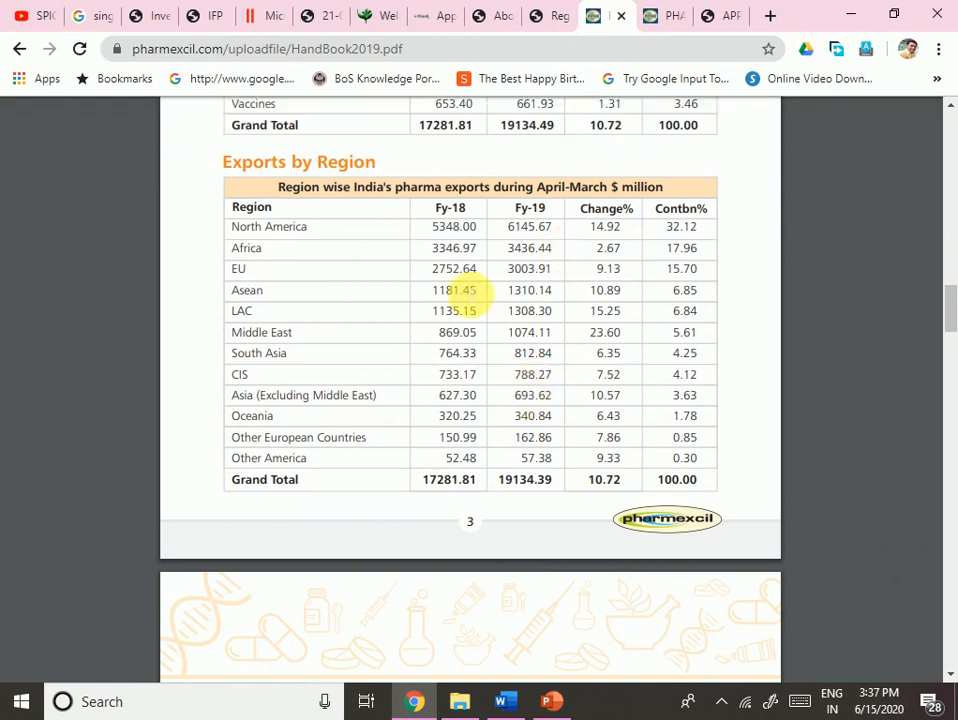
{"action": "left_click_drag", "start_coordinate": [504, 248], "coordinate": [522, 248]}
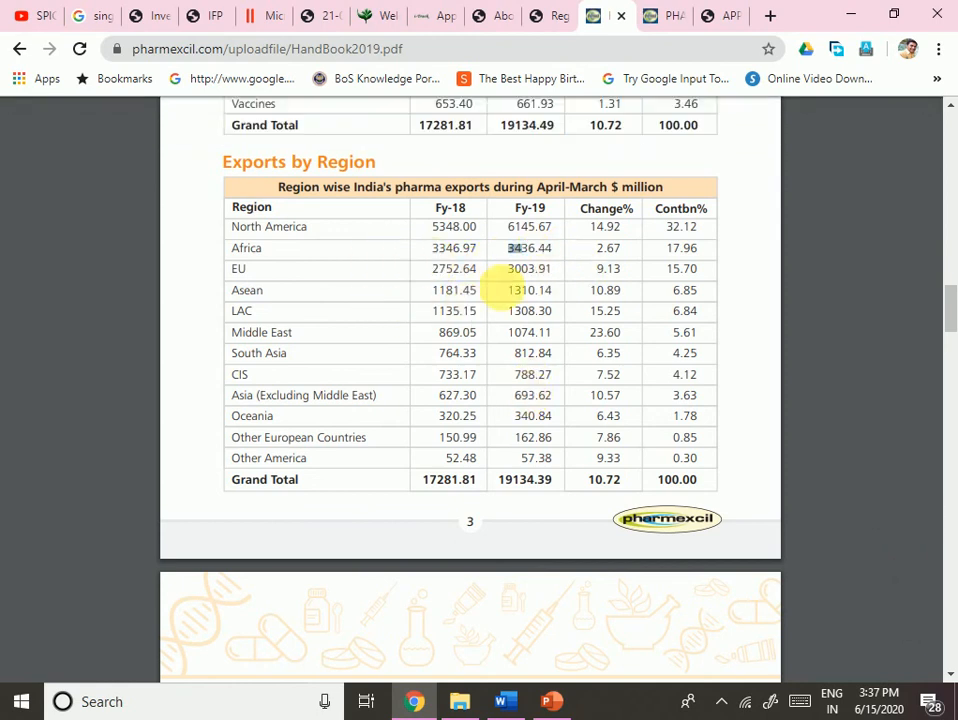
{"action": "left_click_drag", "start_coordinate": [666, 228], "coordinate": [706, 229]}
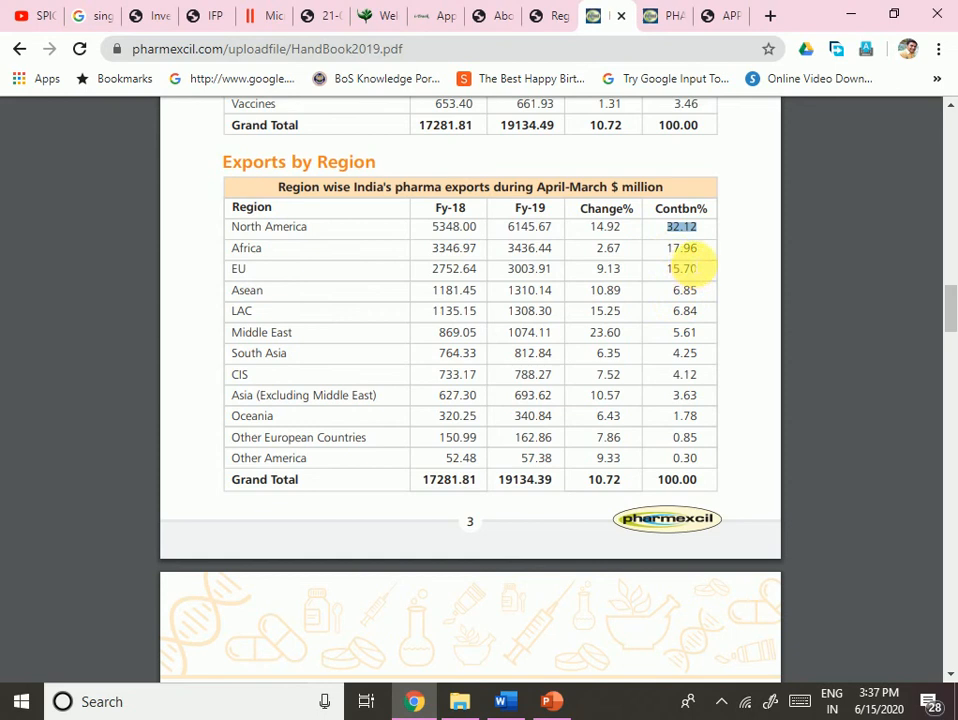
{"action": "left_click", "coordinate": [697, 284]}
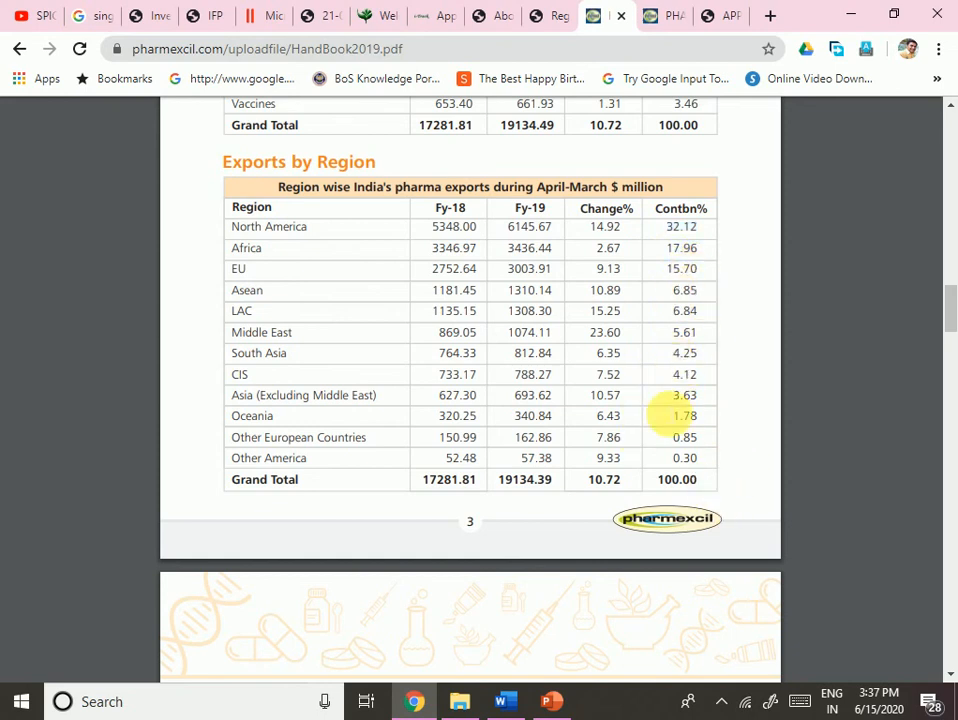
- Scroll down to page 5's table of exports to the top 30 countries, 2015–19
{"action": "scroll", "coordinate": [663, 442], "scroll_direction": "down", "scroll_amount": 14}
{"action": "scroll", "coordinate": [660, 446], "scroll_direction": "down", "scroll_amount": 7}
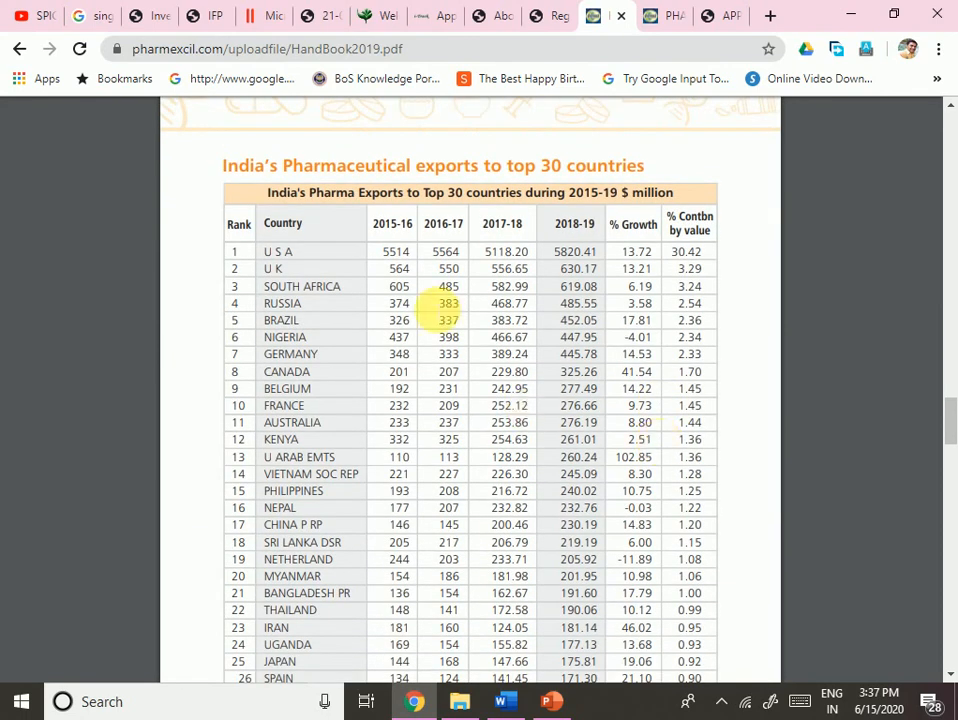
{"action": "left_click_drag", "start_coordinate": [425, 192], "coordinate": [348, 352]}
{"action": "scroll", "coordinate": [400, 450], "scroll_direction": "down", "scroll_amount": 1}
{"action": "scroll", "coordinate": [352, 350], "scroll_direction": "down", "scroll_amount": 2}
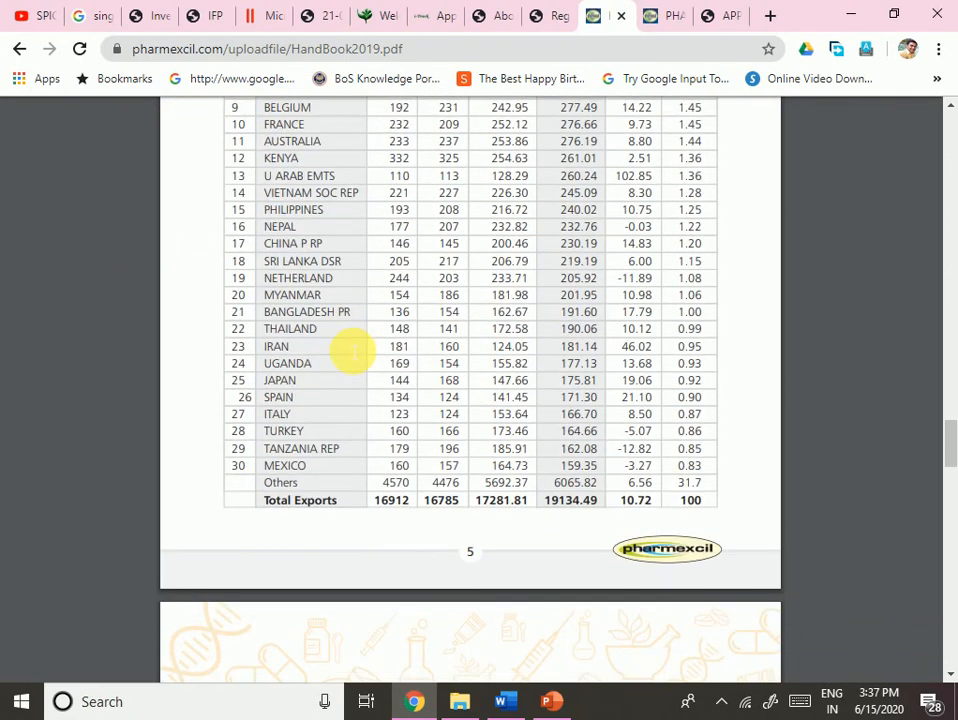
{"action": "scroll", "coordinate": [352, 350], "scroll_direction": "up", "scroll_amount": 4}
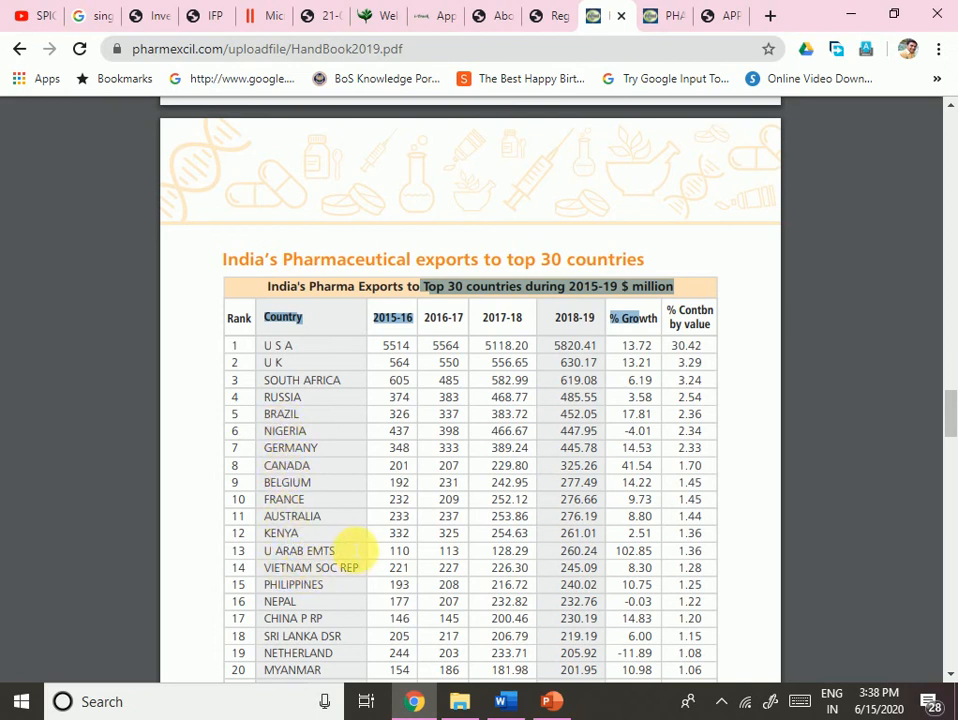
{"action": "scroll", "coordinate": [355, 548], "scroll_direction": "down", "scroll_amount": 2}
{"action": "scroll", "coordinate": [352, 548], "scroll_direction": "down", "scroll_amount": 1}
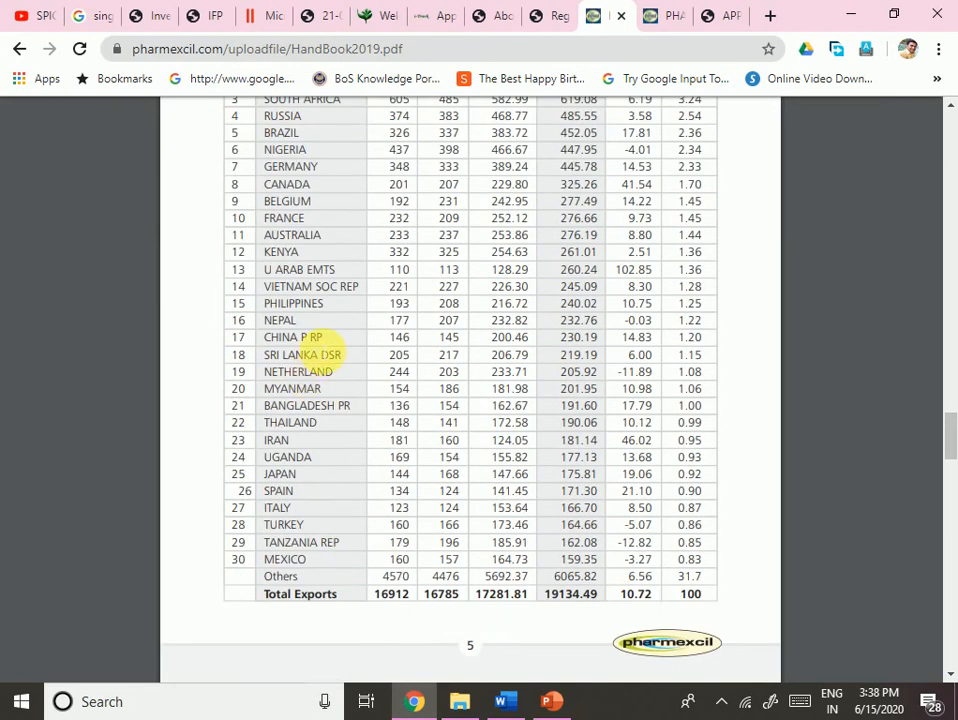
{"action": "left_click_drag", "start_coordinate": [316, 350], "coordinate": [340, 338]}
{"action": "scroll", "coordinate": [437, 485], "scroll_direction": "down", "scroll_amount": 3}
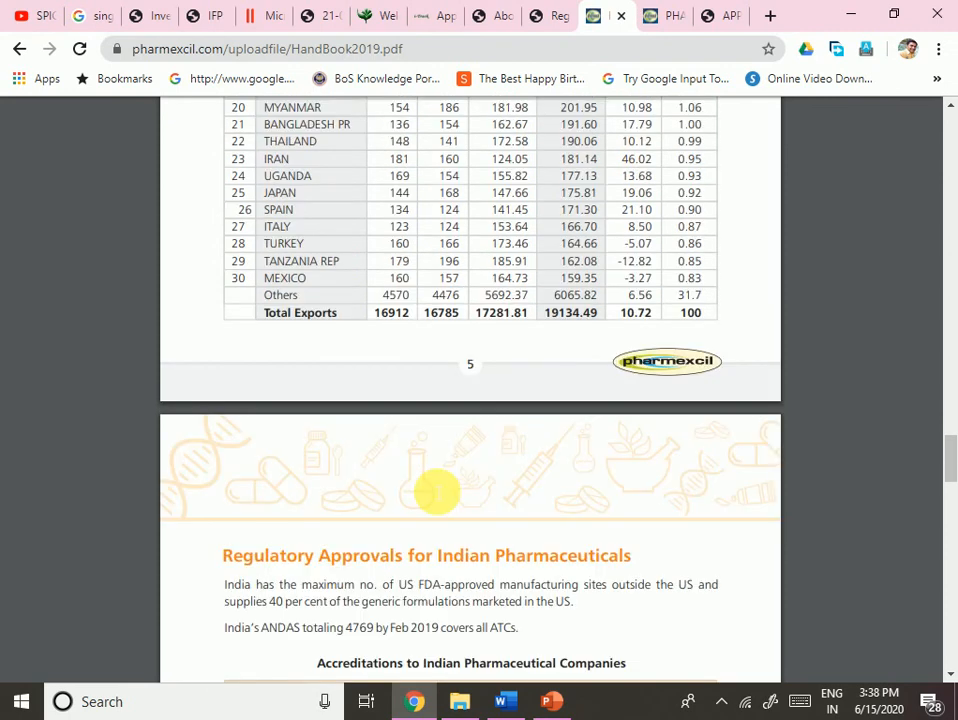
{"action": "scroll", "coordinate": [437, 490], "scroll_direction": "up", "scroll_amount": 5}
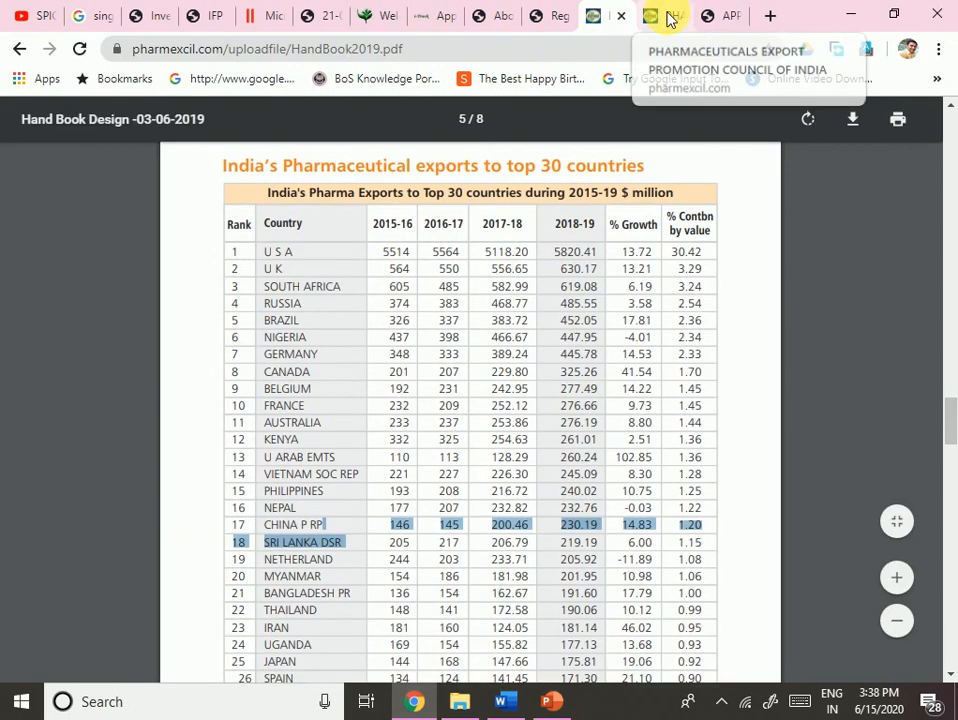
- Search 'pharmaexil' in a new browser tab from the Pharmexcil website
{"action": "left_click", "coordinate": [668, 19]}
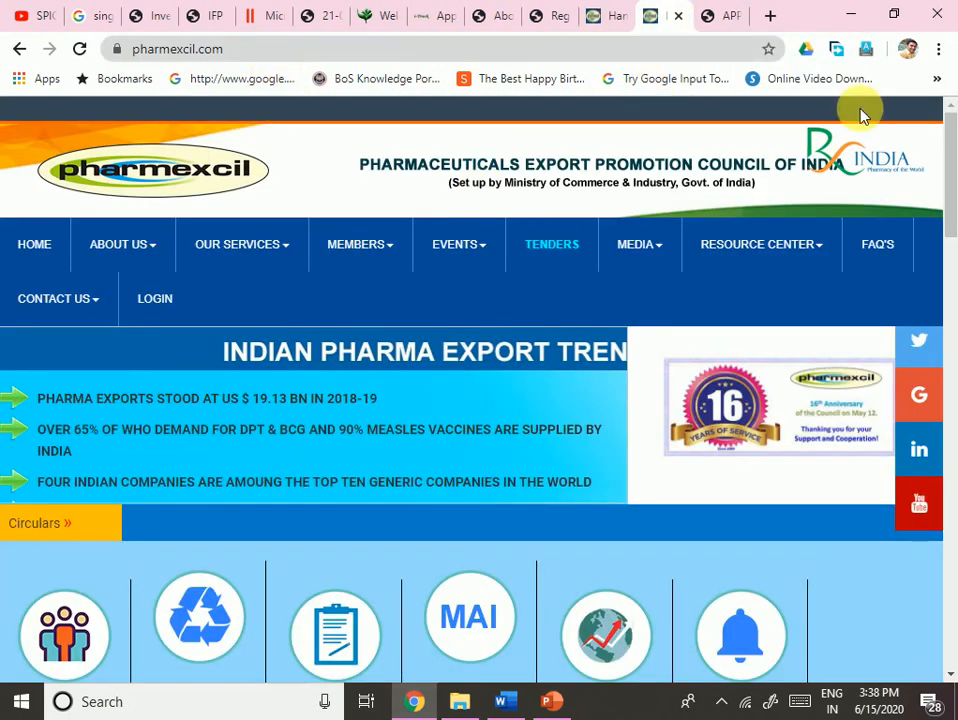
{"action": "left_click", "coordinate": [772, 16]}
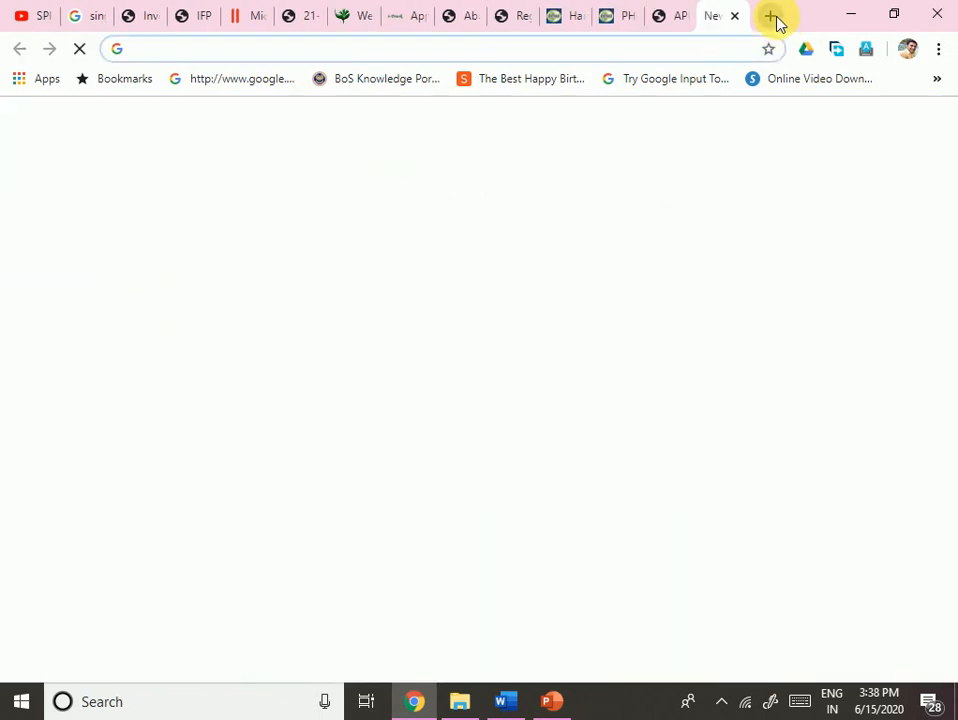
{"action": "type", "text": "phar"}
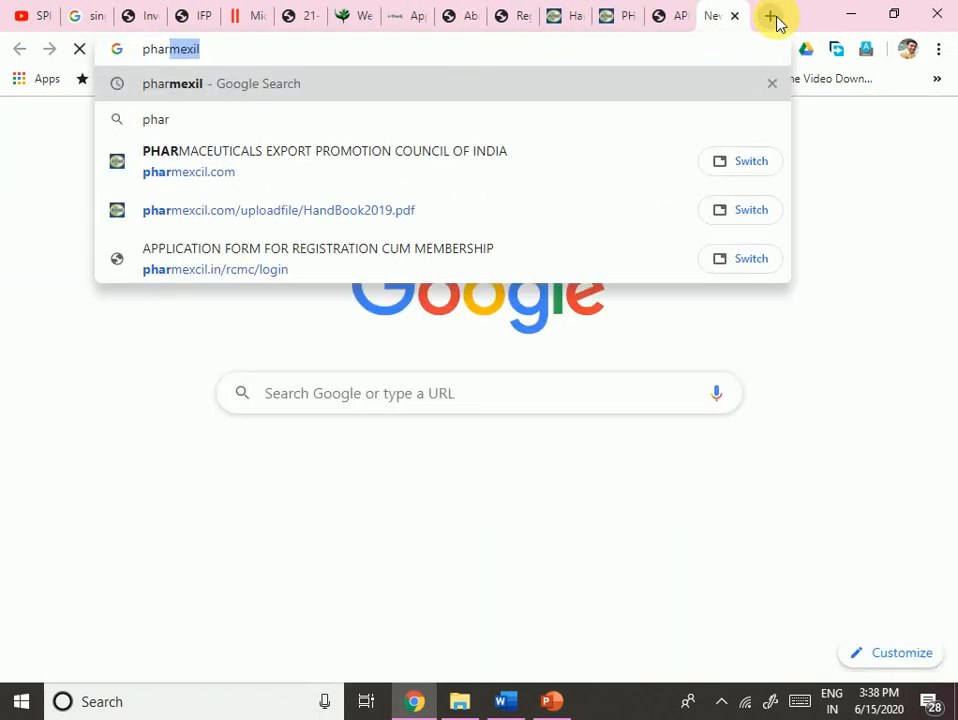
{"action": "type", "text": "maexil"}
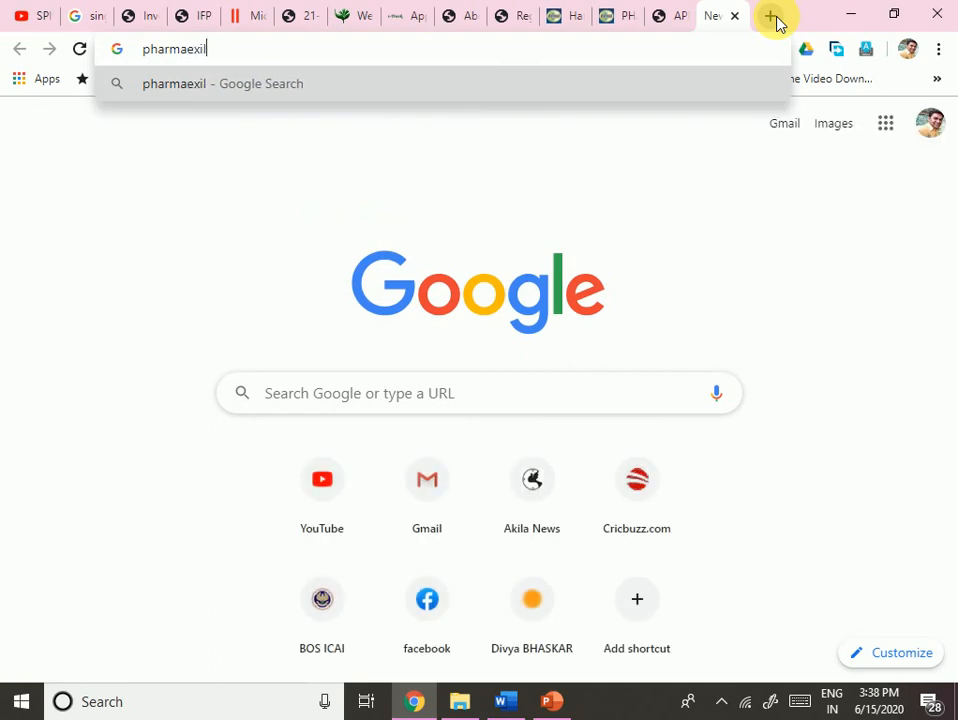
{"action": "key", "text": "Return"}
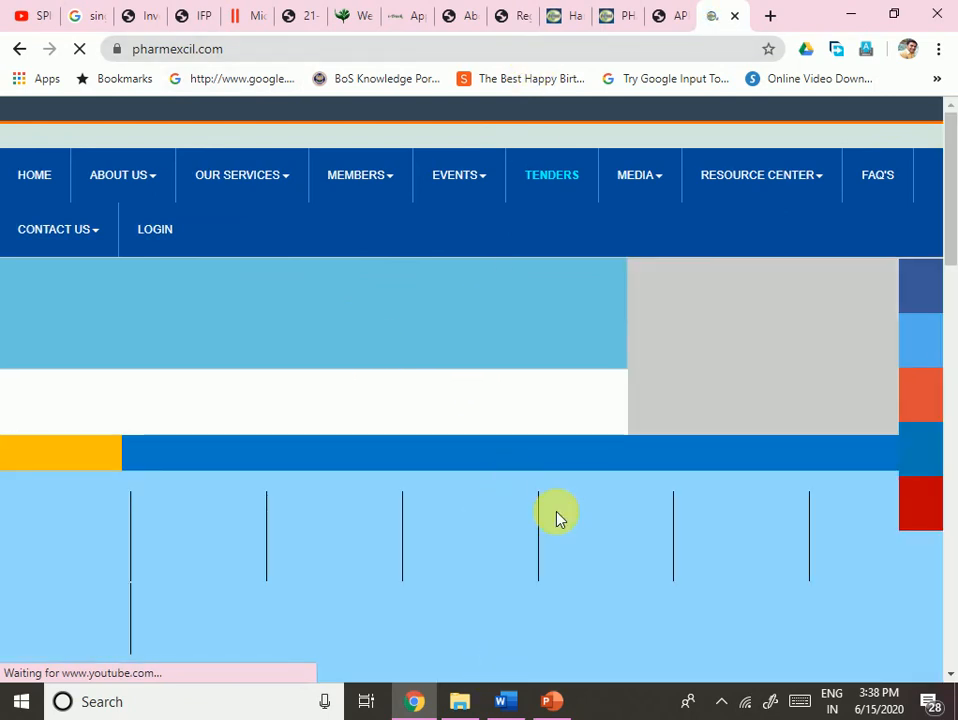
- Return to the Pharmexcil home page and scroll to its online services icons
{"action": "scroll", "coordinate": [326, 516], "scroll_direction": "down", "scroll_amount": 3}
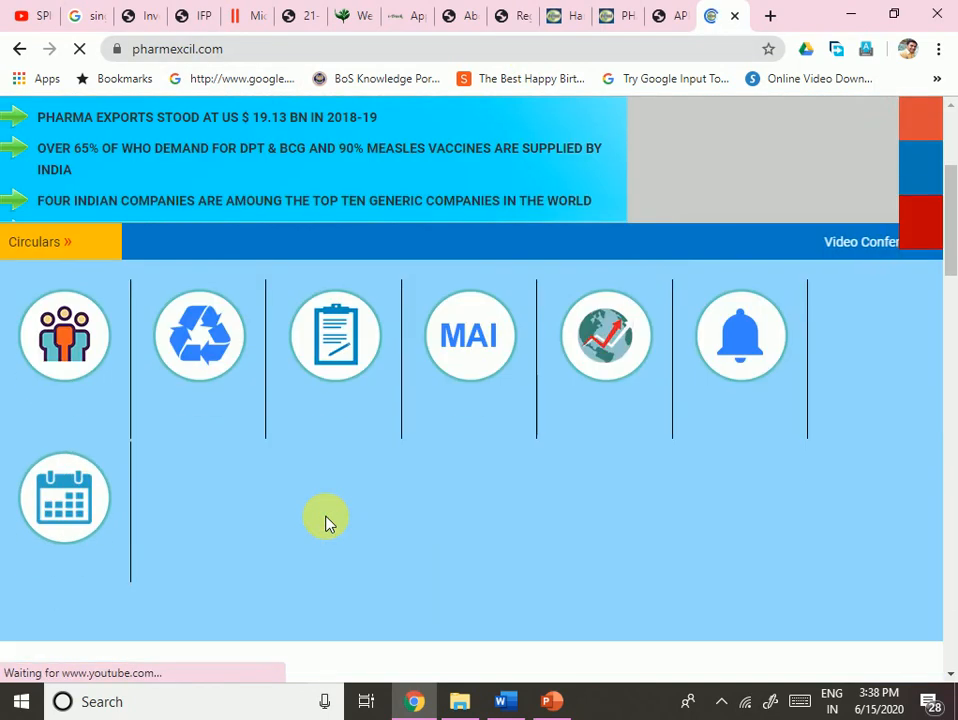
{"action": "scroll", "coordinate": [332, 517], "scroll_direction": "up", "scroll_amount": 3}
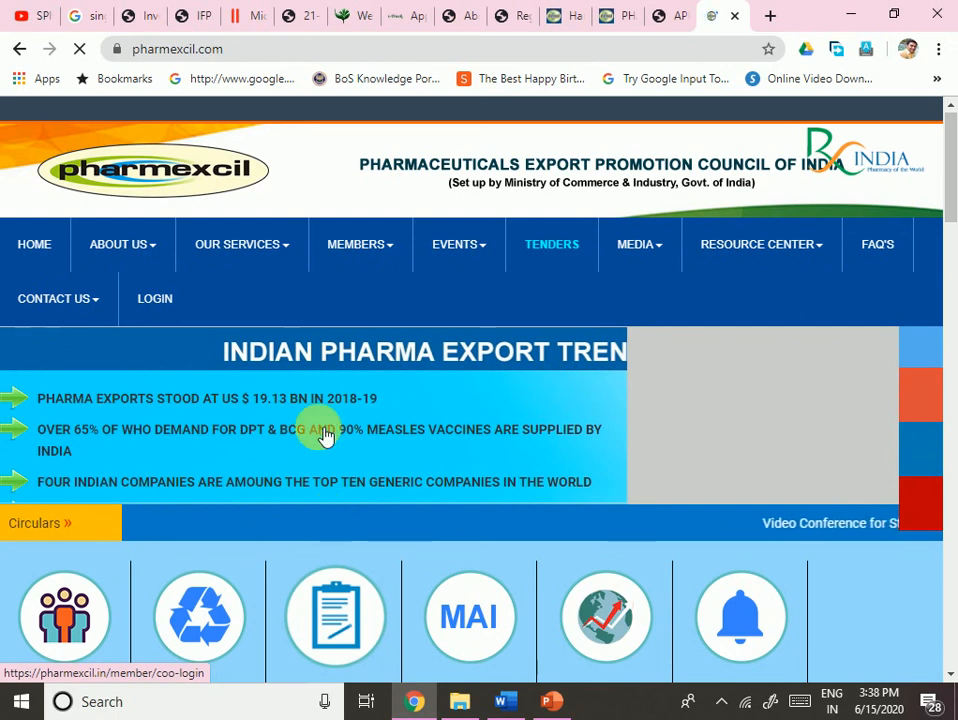
{"action": "left_click", "coordinate": [565, 14]}
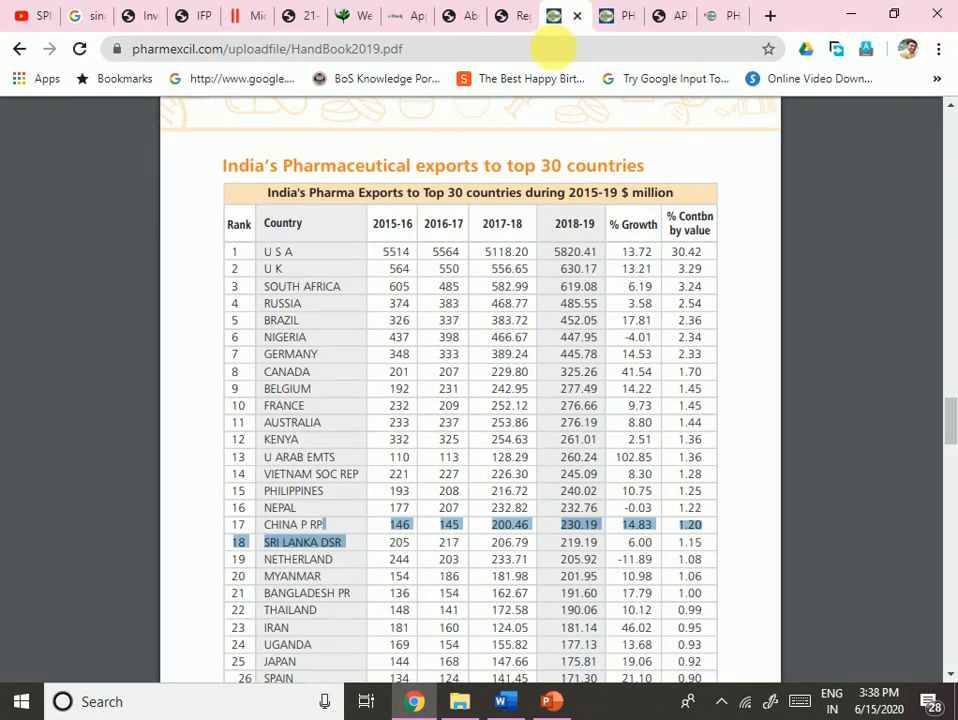
{"action": "left_click", "coordinate": [614, 14]}
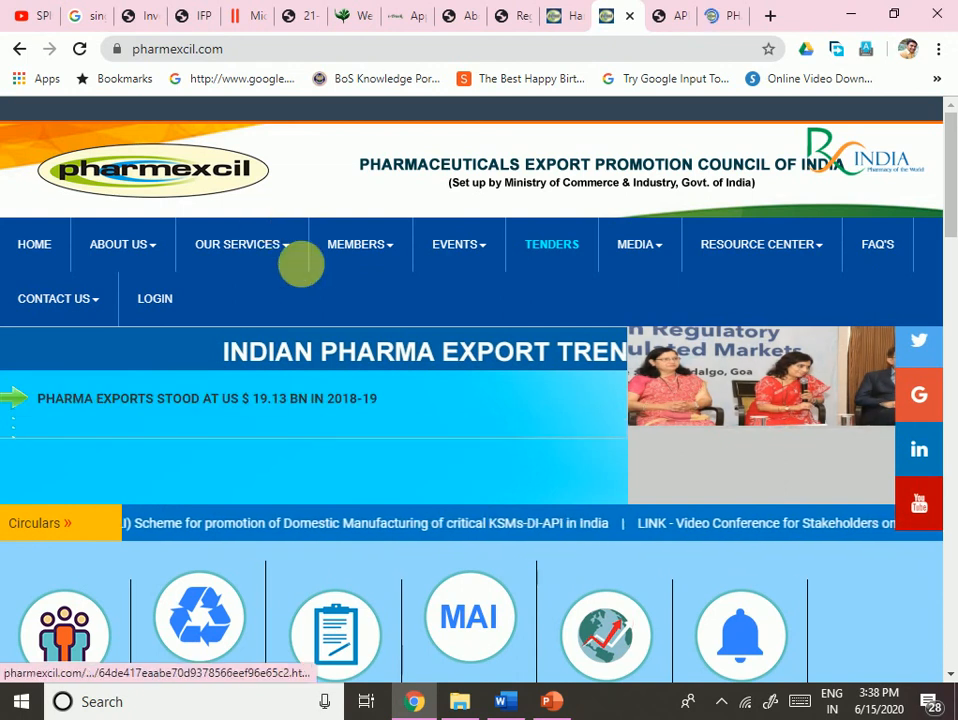
{"action": "mouse_move", "coordinate": [395, 257]}
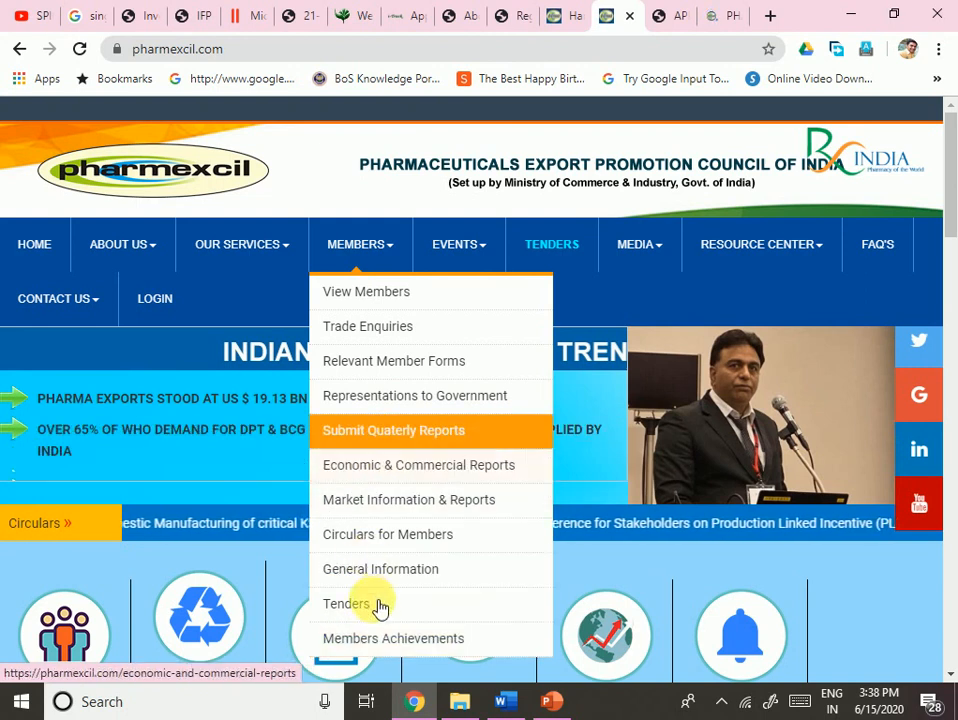
{"action": "scroll", "coordinate": [118, 520], "scroll_direction": "down", "scroll_amount": 3}
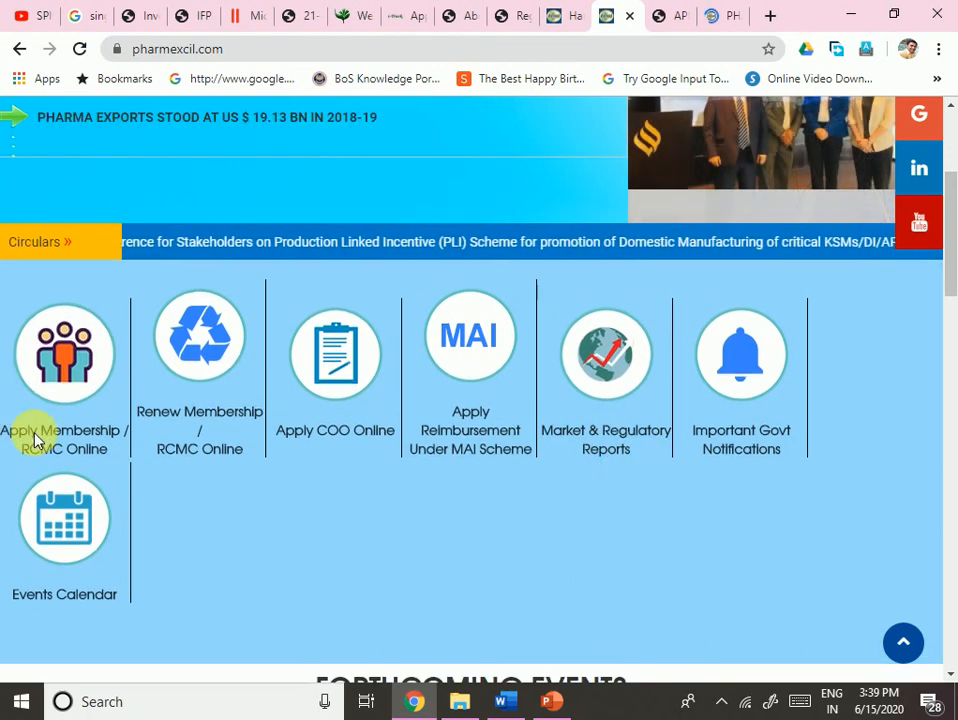
- Start the Apply Membership / RCMC application and enter the IEC number
{"action": "left_click", "coordinate": [64, 455]}
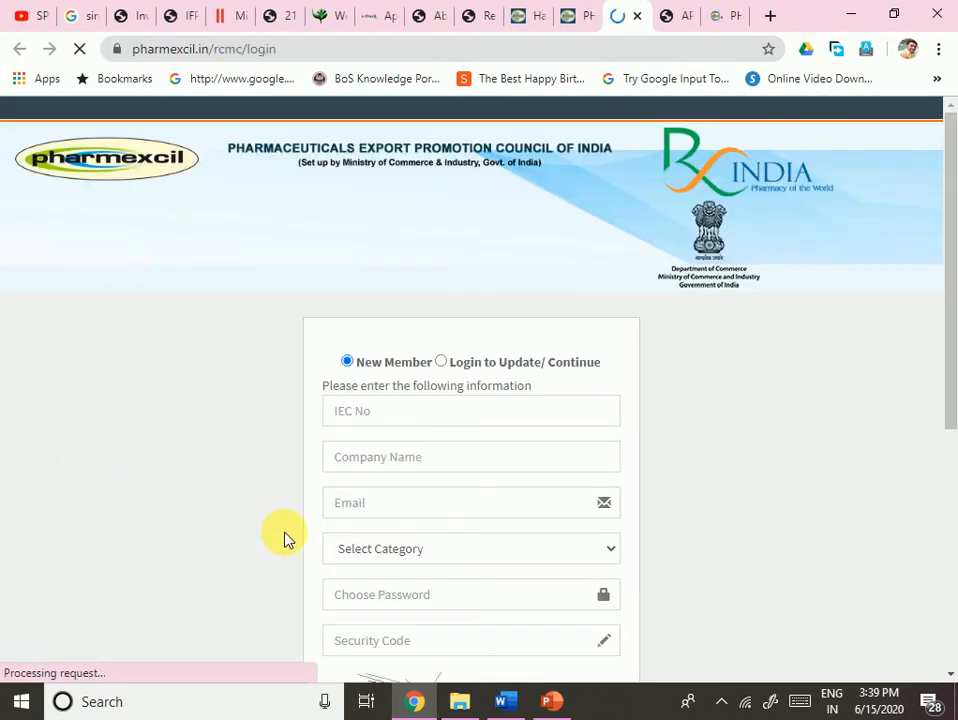
{"action": "left_click", "coordinate": [383, 420]}
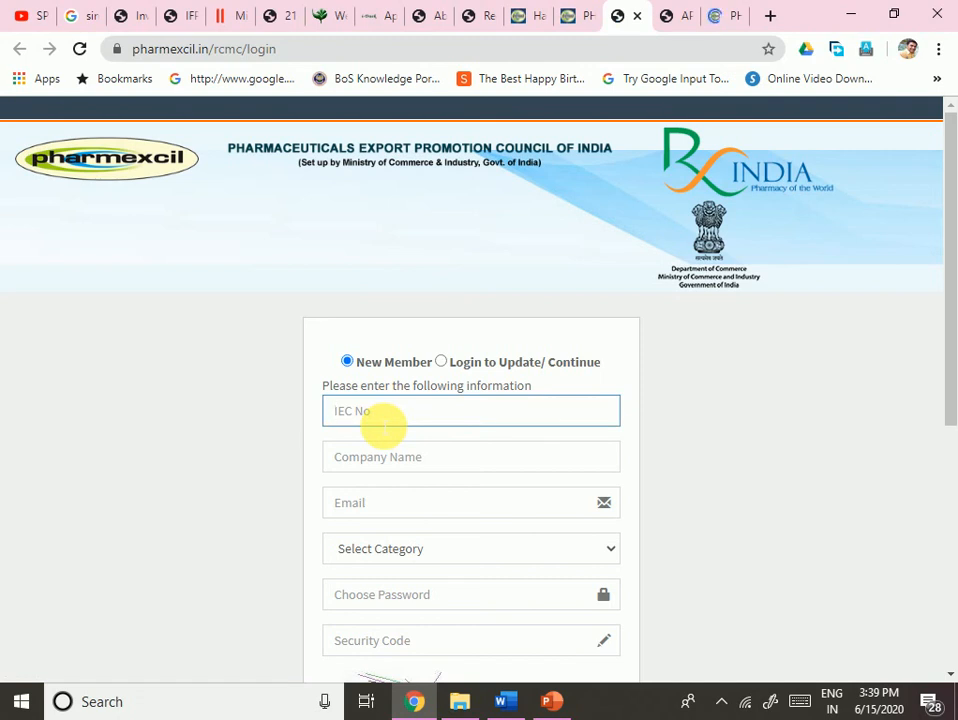
{"action": "scroll", "coordinate": [353, 430], "scroll_direction": "down", "scroll_amount": 3}
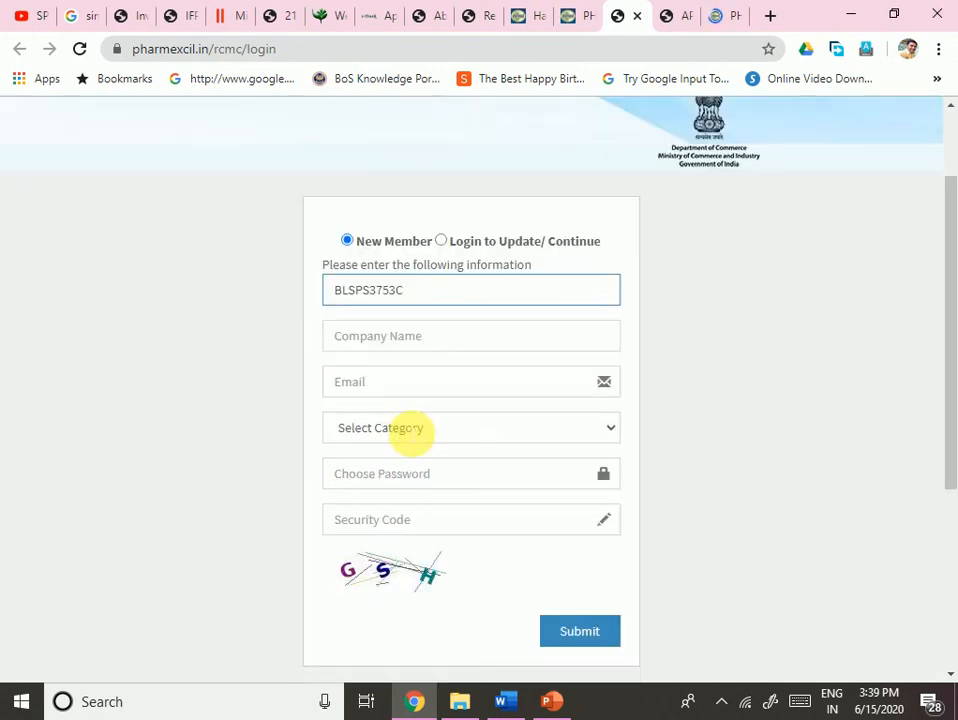
- Enter the company name and fill the contact e-mail from Chrome's saved suggestion
{"action": "left_click", "coordinate": [400, 183]}
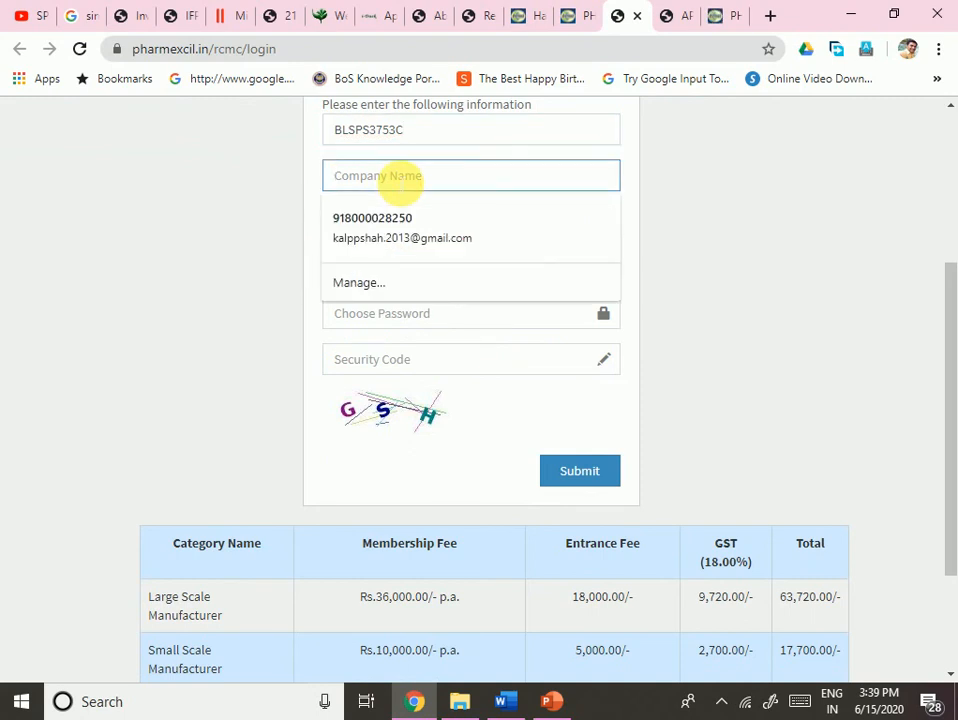
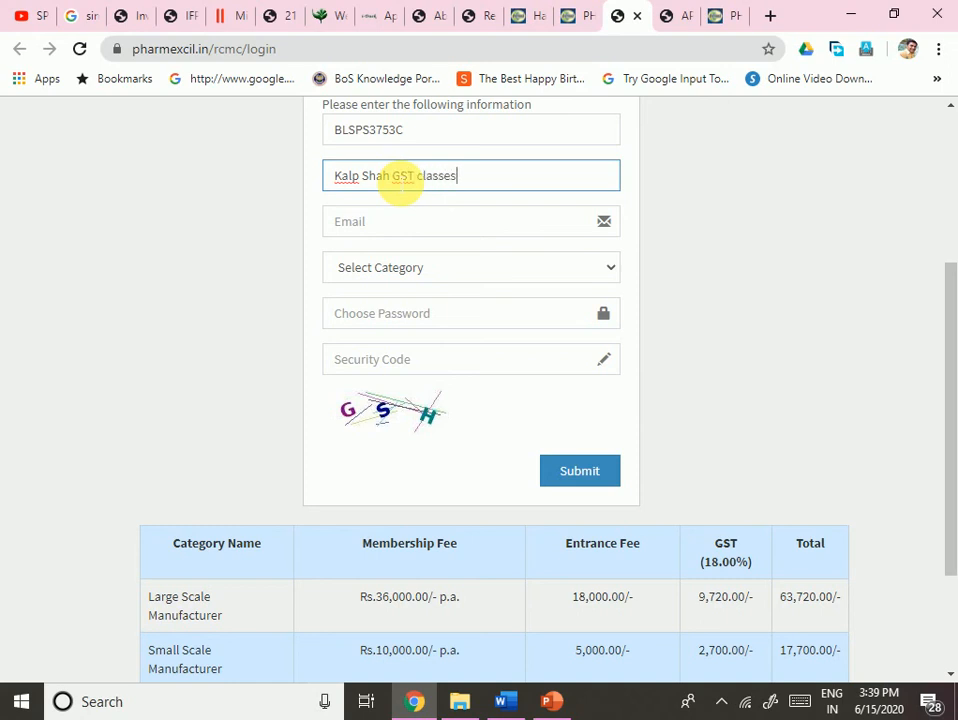
{"action": "key", "text": "Tab"}
{"action": "type", "text": "`"}
{"action": "key", "text": "BackSpace"}
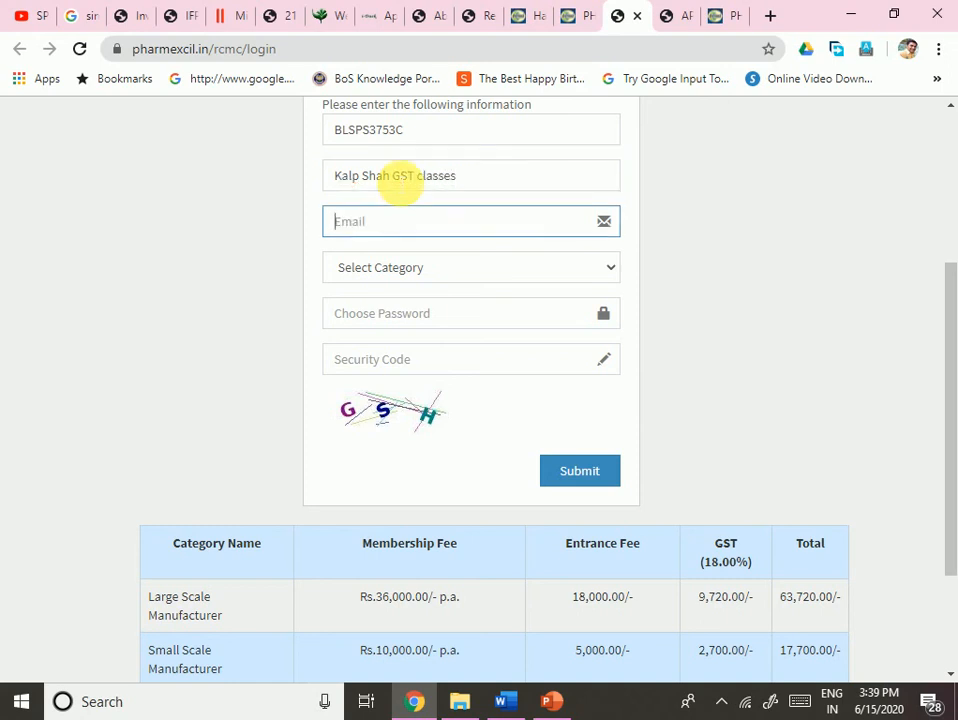
{"action": "type", "text": "kalp"}
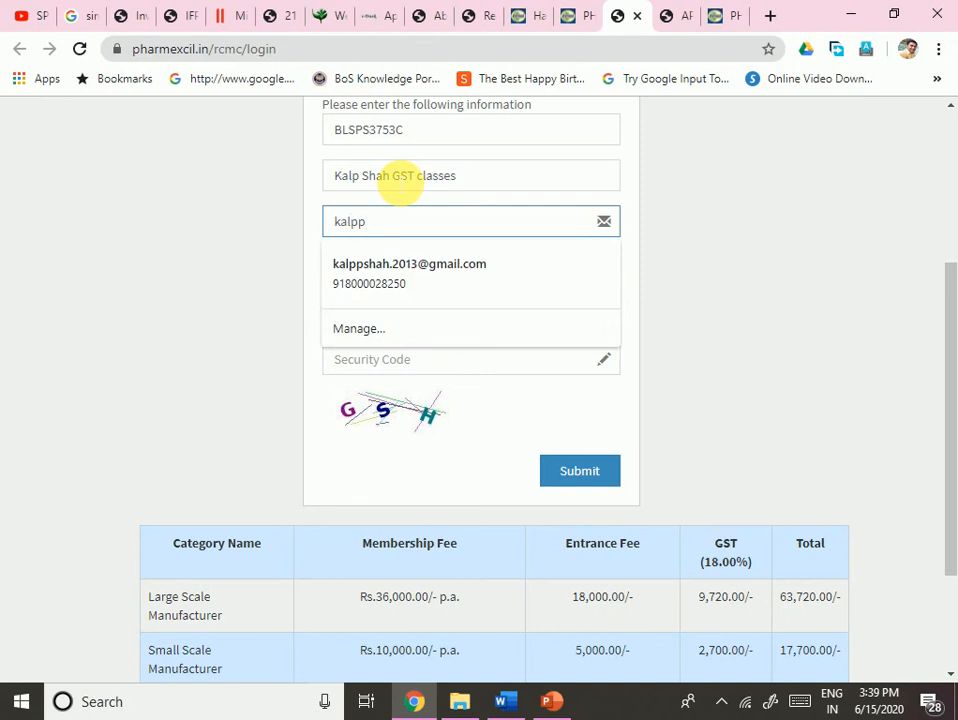
{"action": "type", "text": "p"}
{"action": "left_click", "coordinate": [372, 296]}
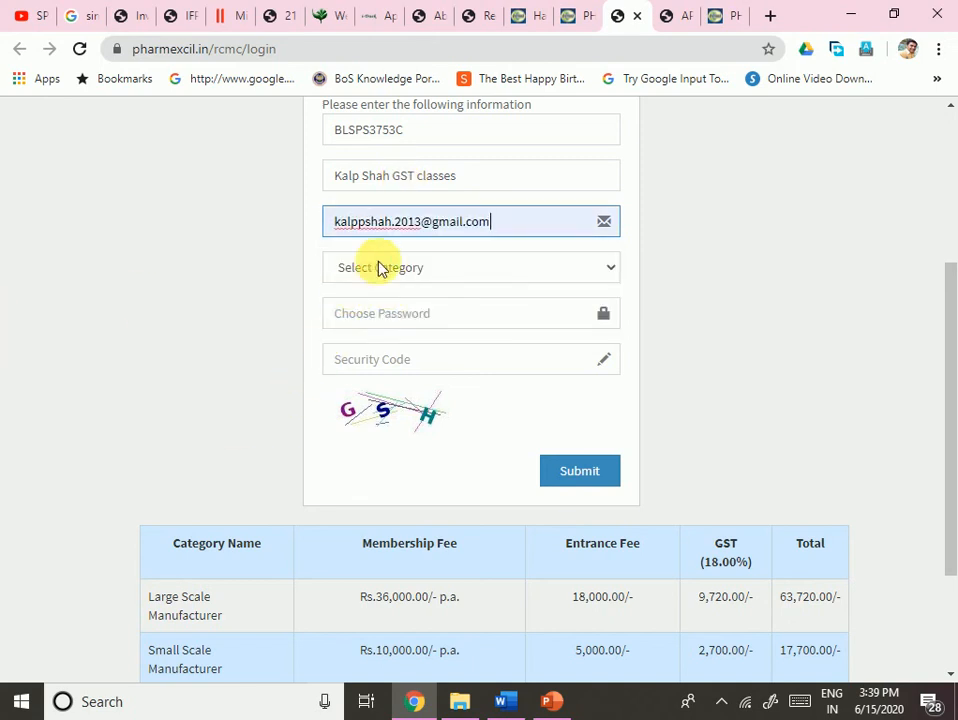
{"action": "left_click", "coordinate": [378, 268]}
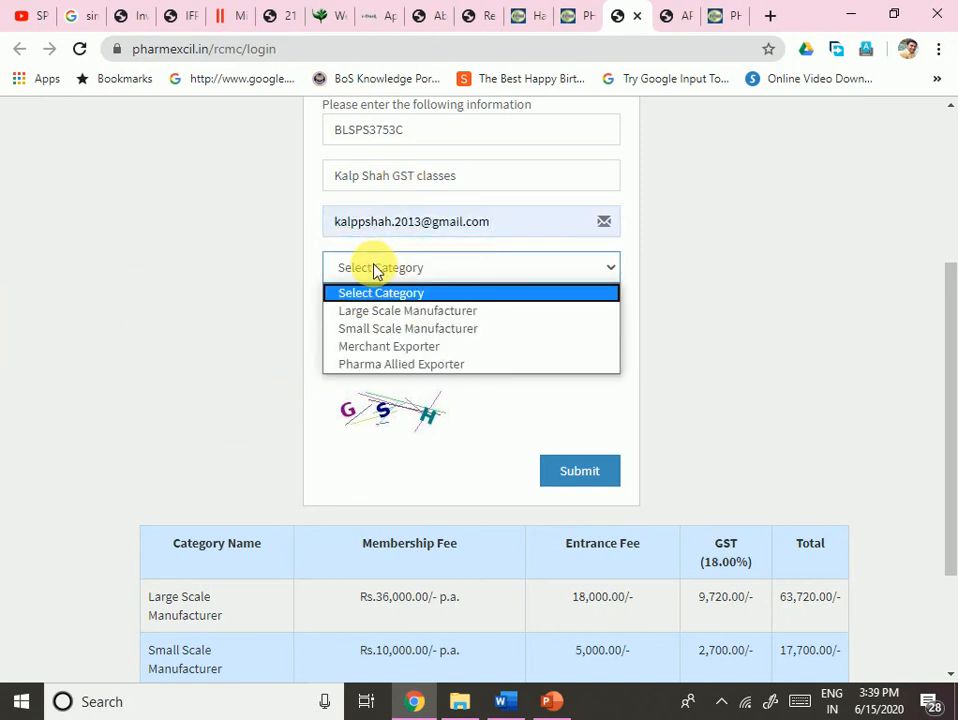
- Pick Large Scale Manufacturer, then change the membership category to Merchant Exporter
{"action": "left_click", "coordinate": [200, 272]}
{"action": "left_click", "coordinate": [376, 272]}
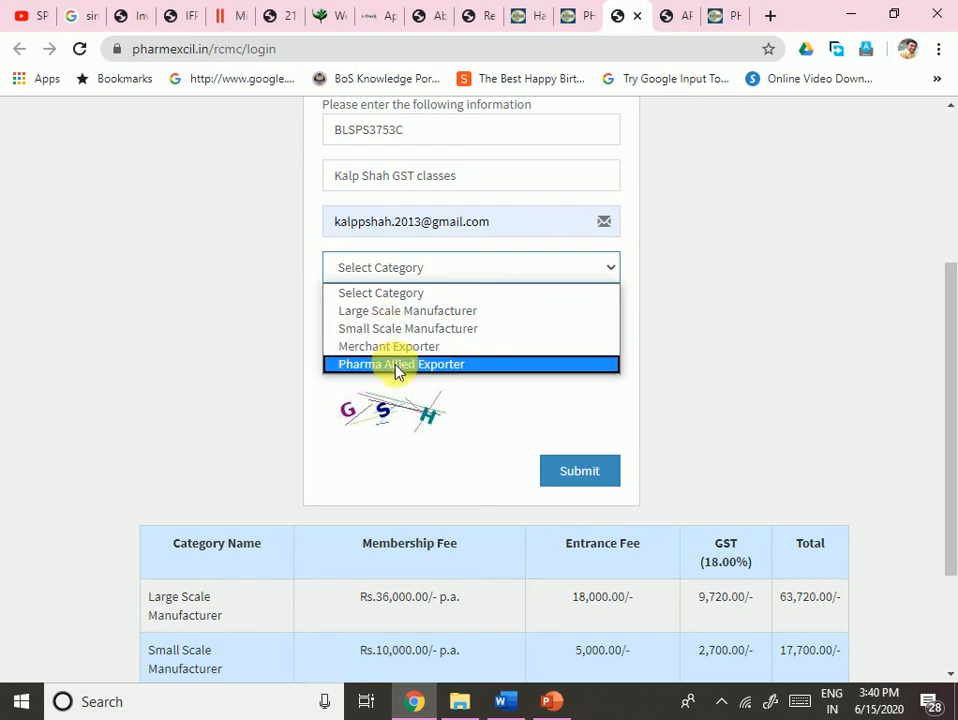
{"action": "left_click", "coordinate": [409, 314]}
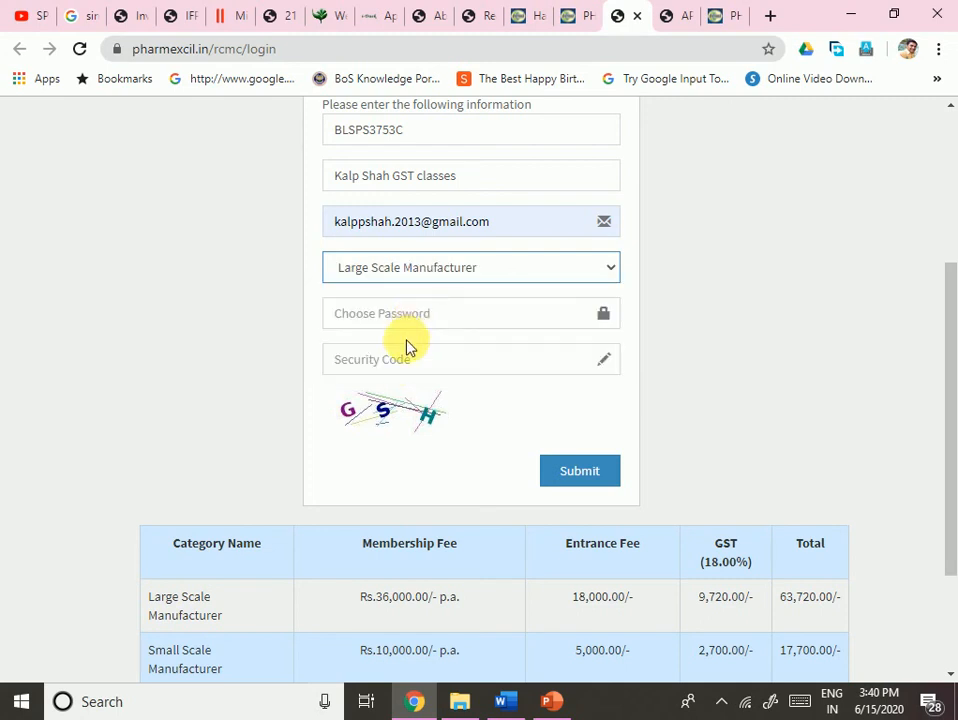
{"action": "left_click", "coordinate": [517, 276]}
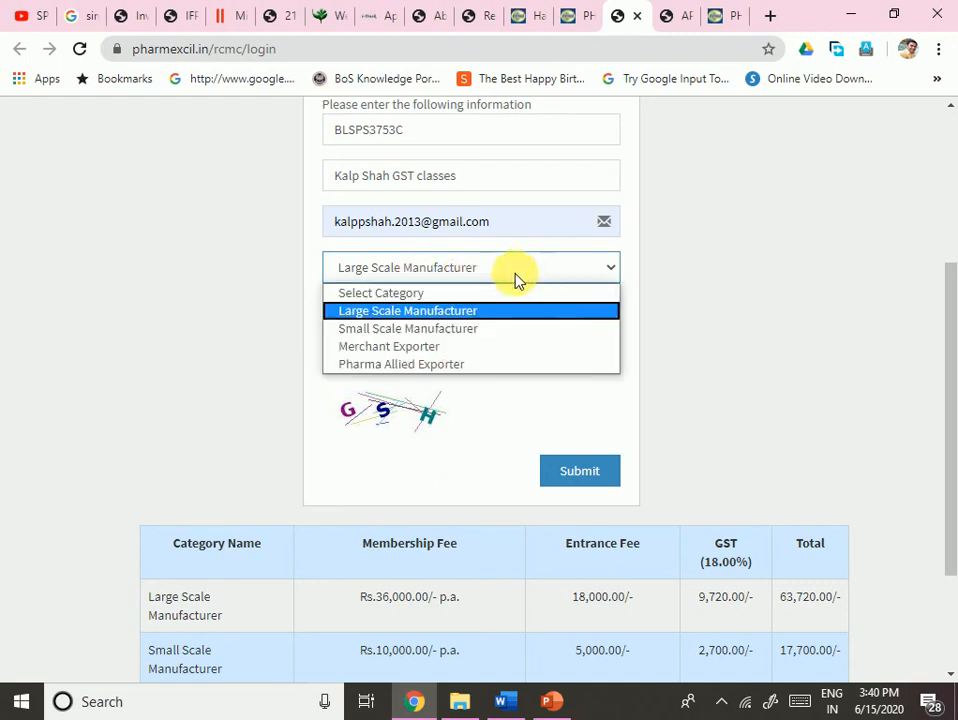
{"action": "left_click", "coordinate": [408, 346]}
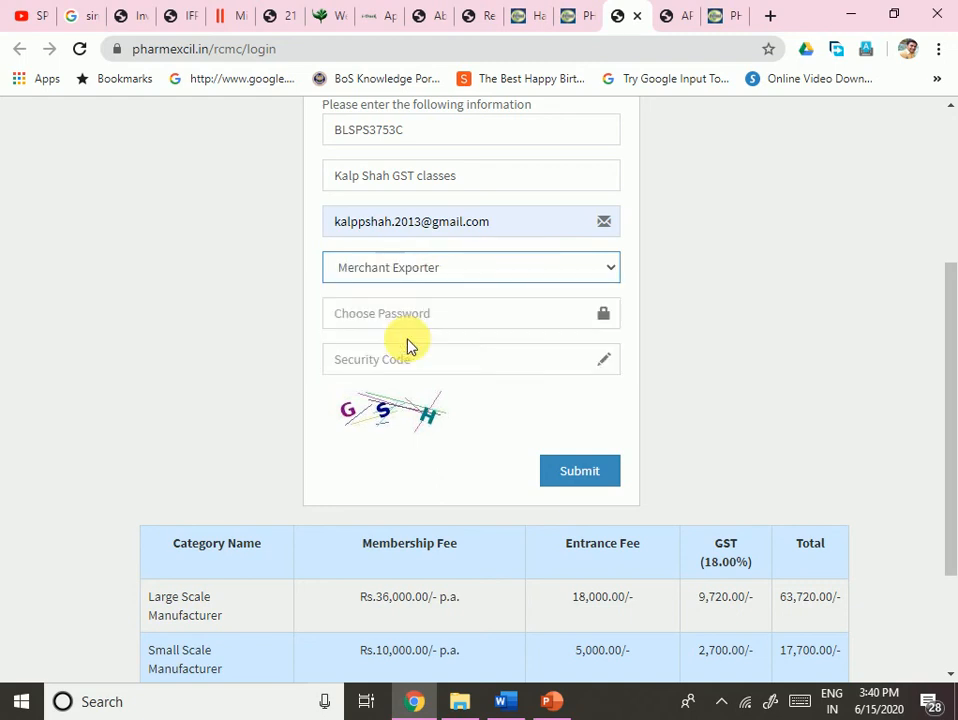
{"action": "left_click", "coordinate": [414, 313]}
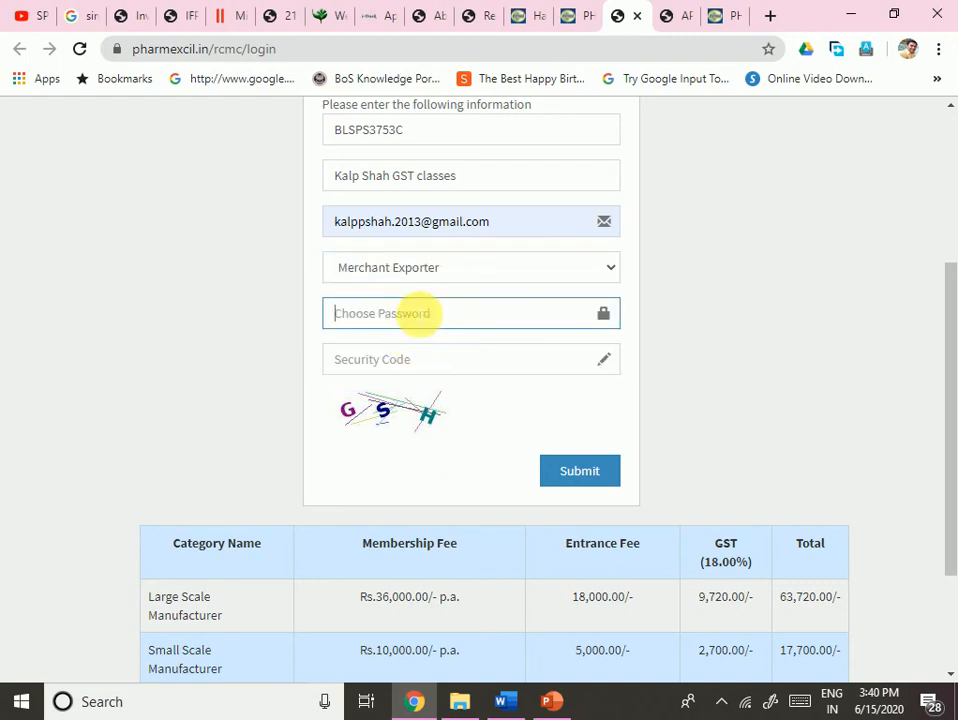
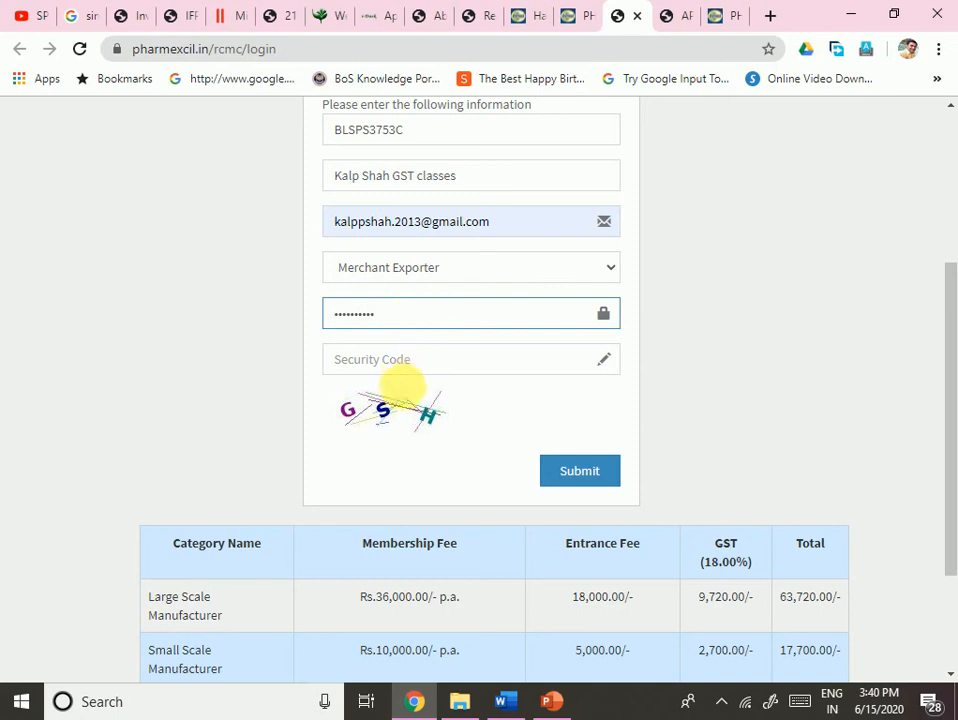
- Enter the account password and the captcha security code
{"action": "left_click", "coordinate": [411, 370]}
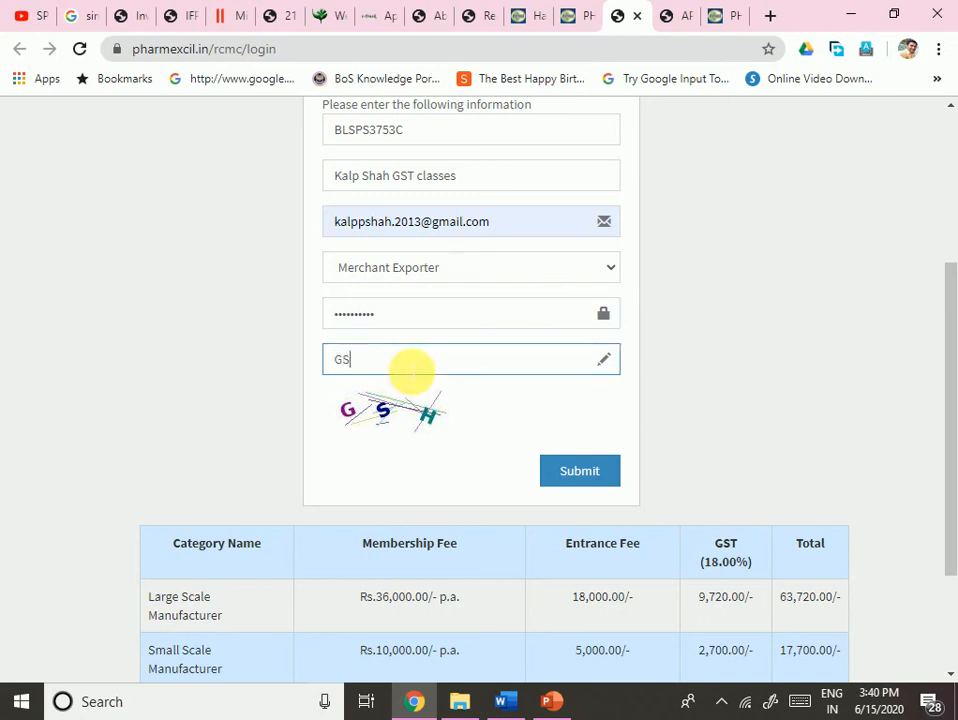
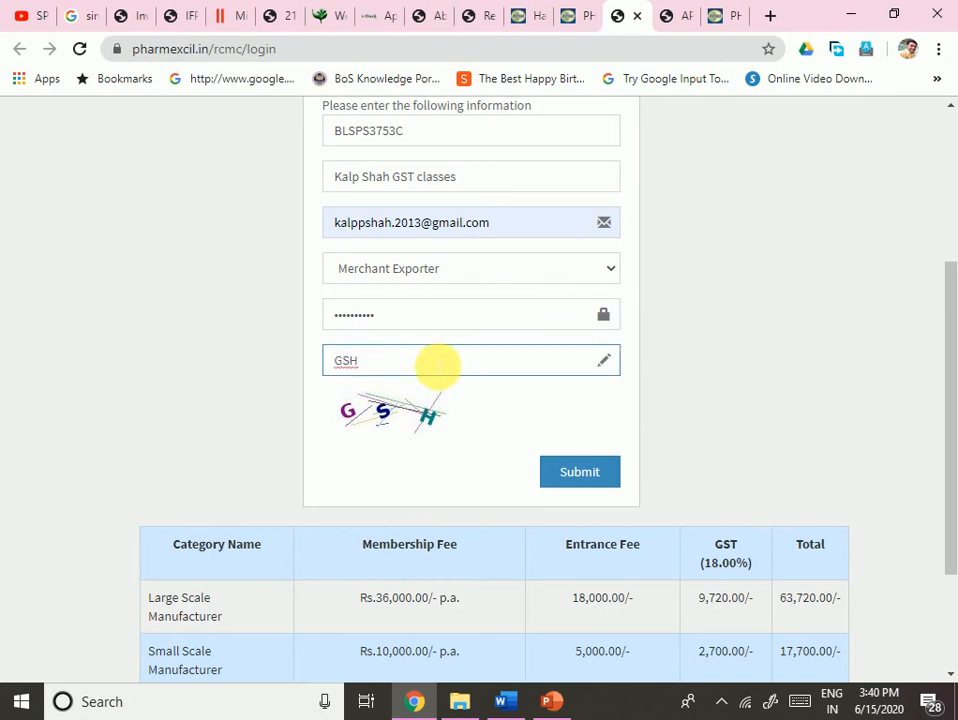
{"action": "scroll", "coordinate": [435, 365], "scroll_direction": "up", "scroll_amount": 3}
{"action": "scroll", "coordinate": [417, 434], "scroll_direction": "down", "scroll_amount": 4}
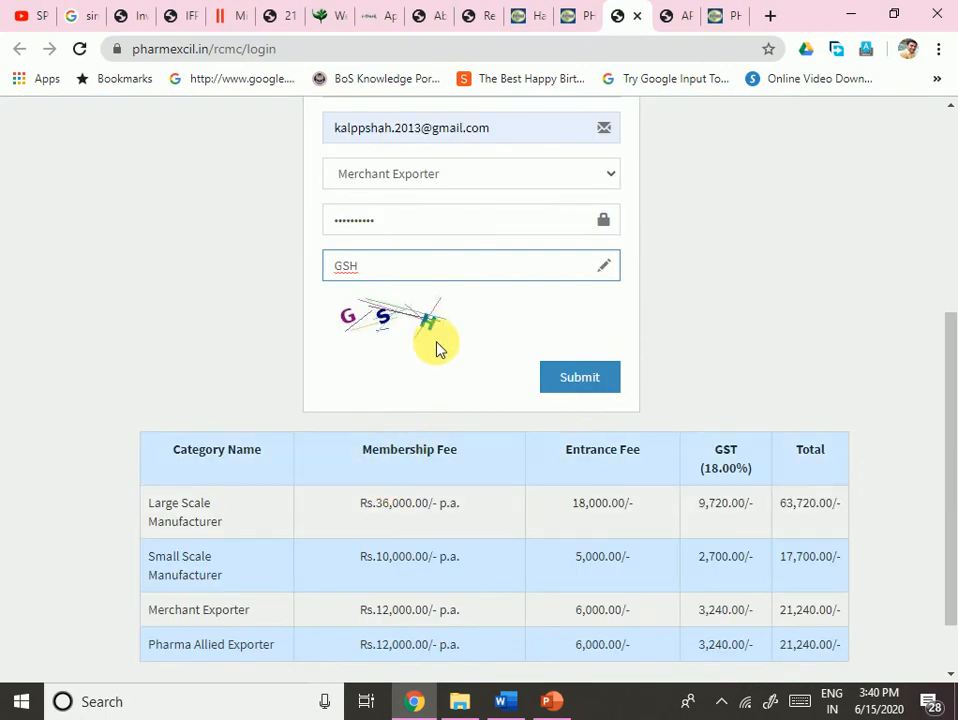
{"action": "scroll", "coordinate": [438, 413], "scroll_direction": "up", "scroll_amount": 1}
{"action": "scroll", "coordinate": [472, 436], "scroll_direction": "up", "scroll_amount": 3}
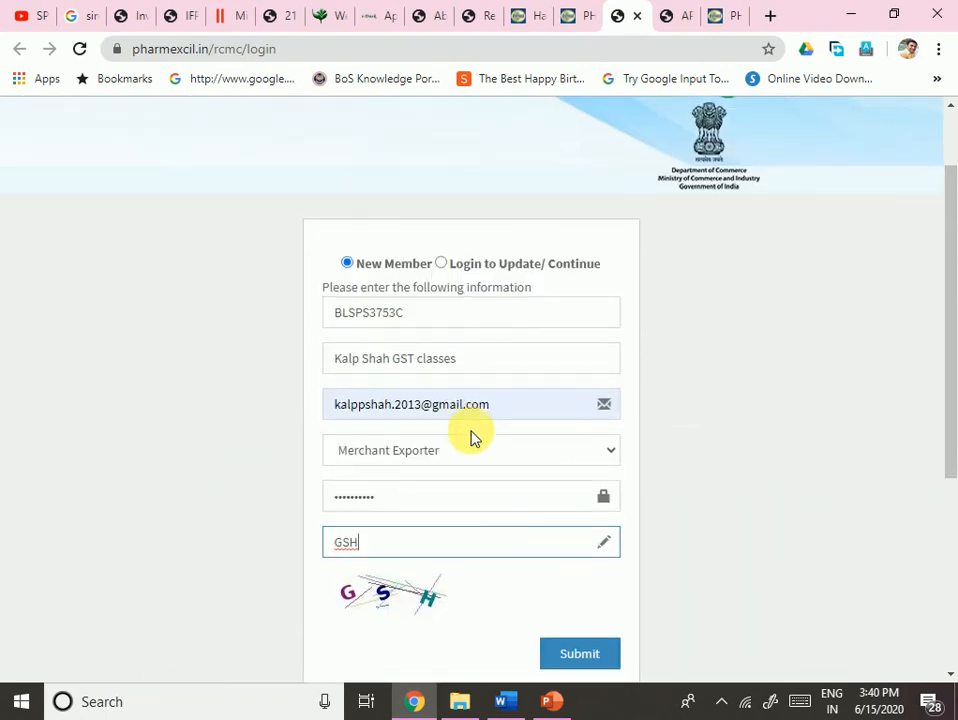
{"action": "scroll", "coordinate": [483, 449], "scroll_direction": "down", "scroll_amount": 5}
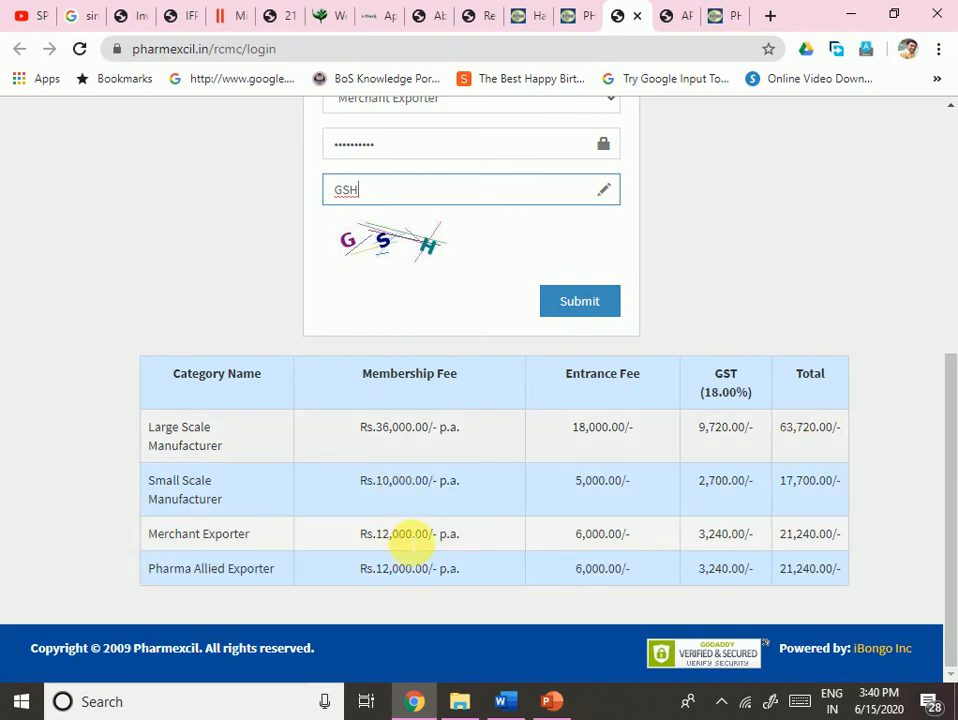
- Review the Merchant and Pharma Allied Exporter fees in the fee table, then submit the form
{"action": "left_click_drag", "start_coordinate": [402, 534], "coordinate": [466, 549]}
{"action": "left_click_drag", "start_coordinate": [338, 569], "coordinate": [438, 573]}
{"action": "left_click_drag", "start_coordinate": [576, 482], "coordinate": [598, 573]}
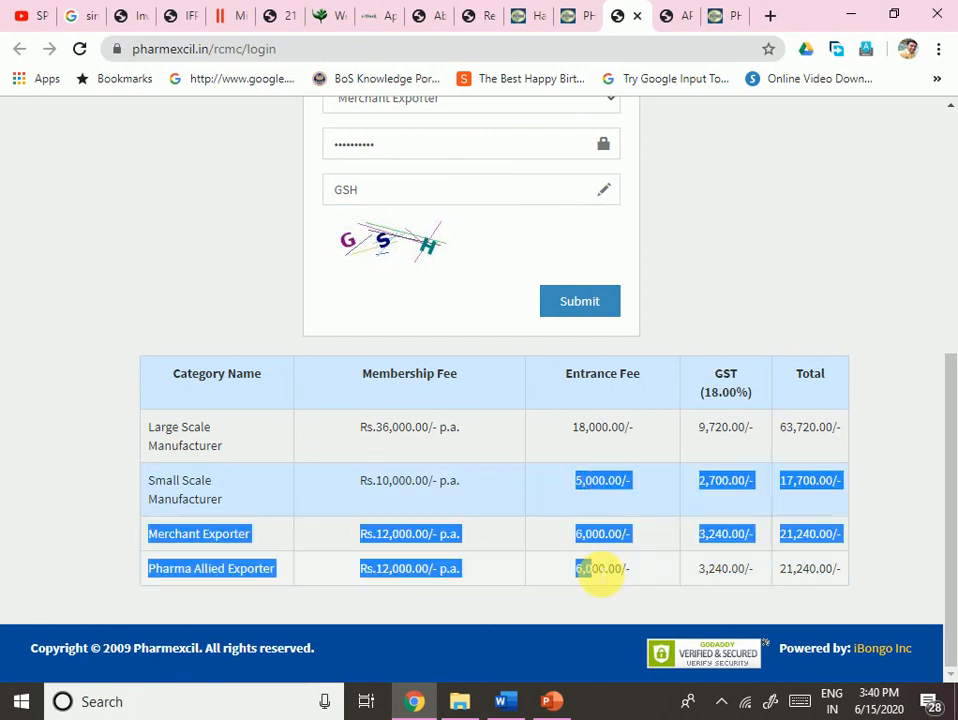
{"action": "left_click", "coordinate": [605, 595]}
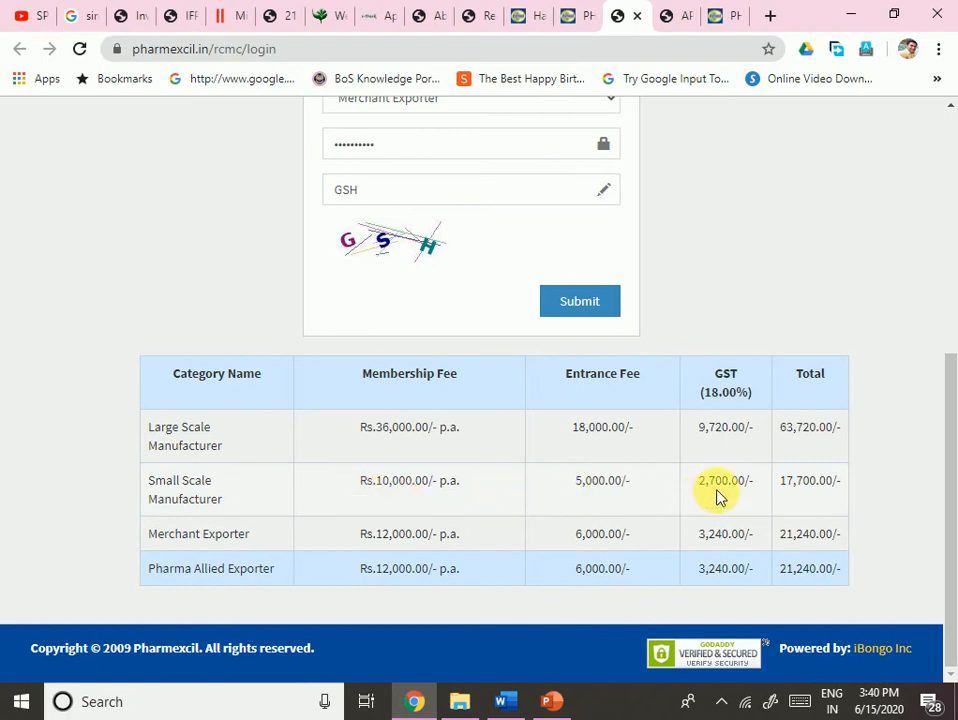
{"action": "left_click", "coordinate": [810, 494]}
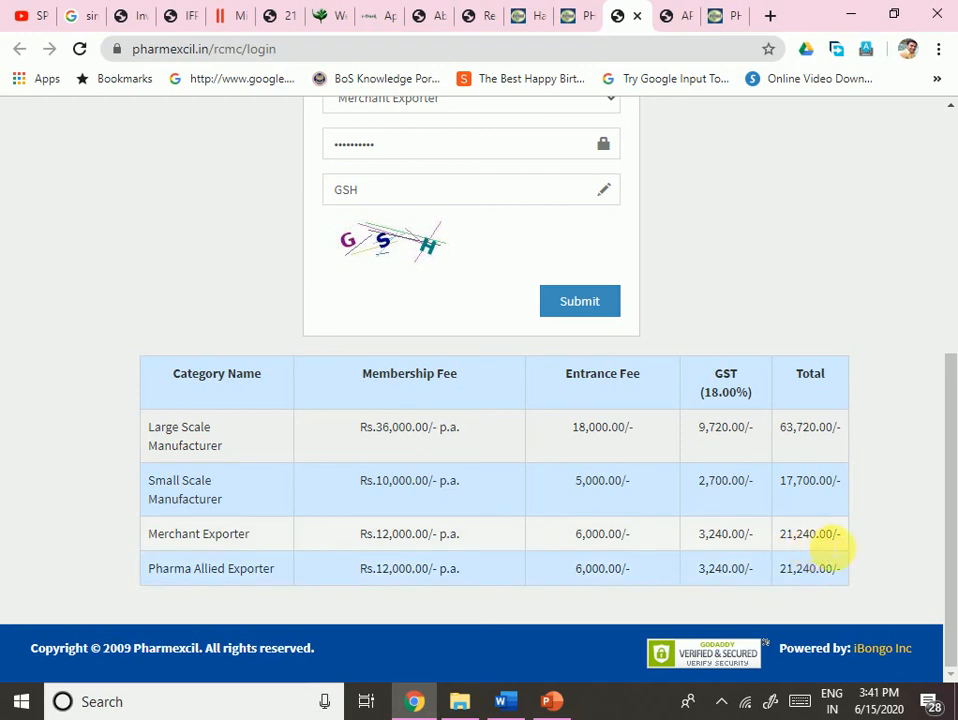
{"action": "left_click", "coordinate": [562, 298]}
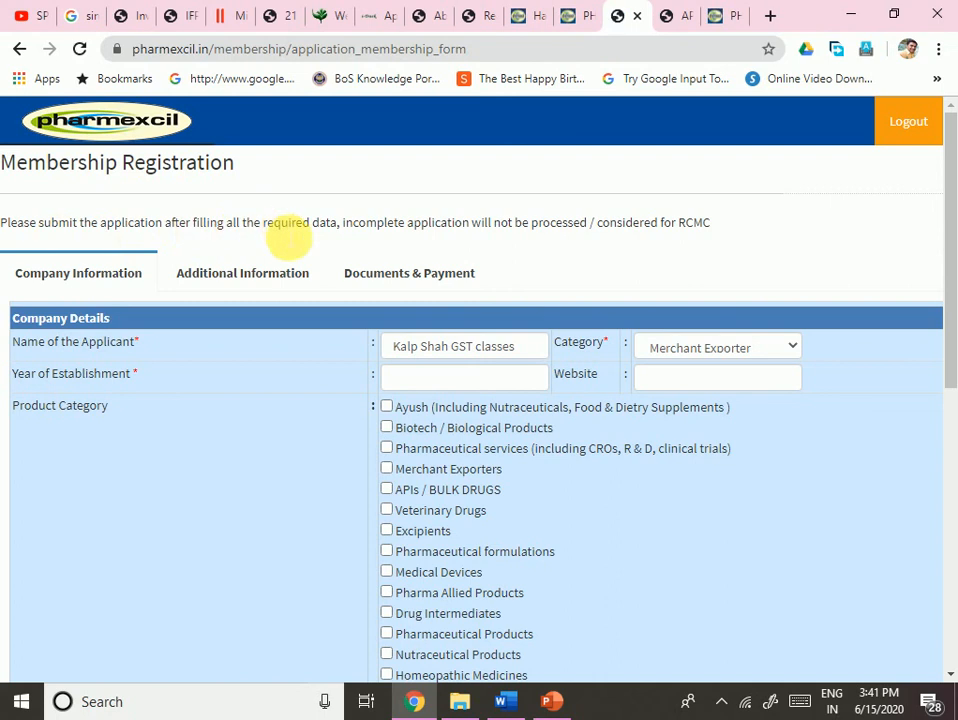
- Highlight and read the note about incomplete applications on the membership form
{"action": "left_click_drag", "start_coordinate": [366, 222], "coordinate": [613, 258]}
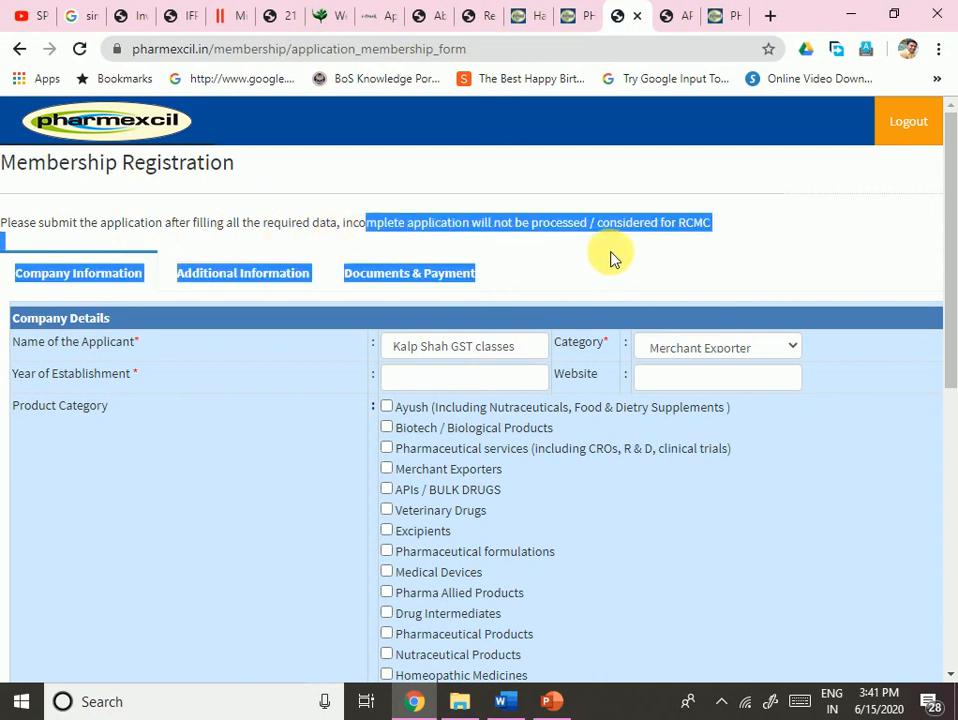
{"action": "left_click", "coordinate": [611, 259]}
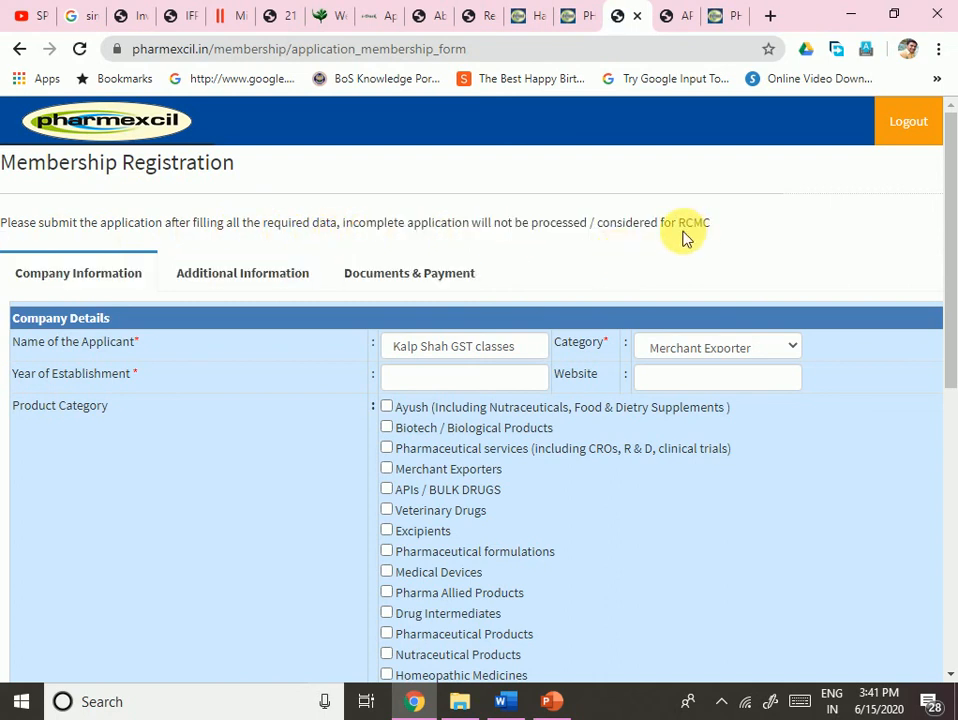
{"action": "scroll", "coordinate": [520, 406], "scroll_direction": "down", "scroll_amount": 6}
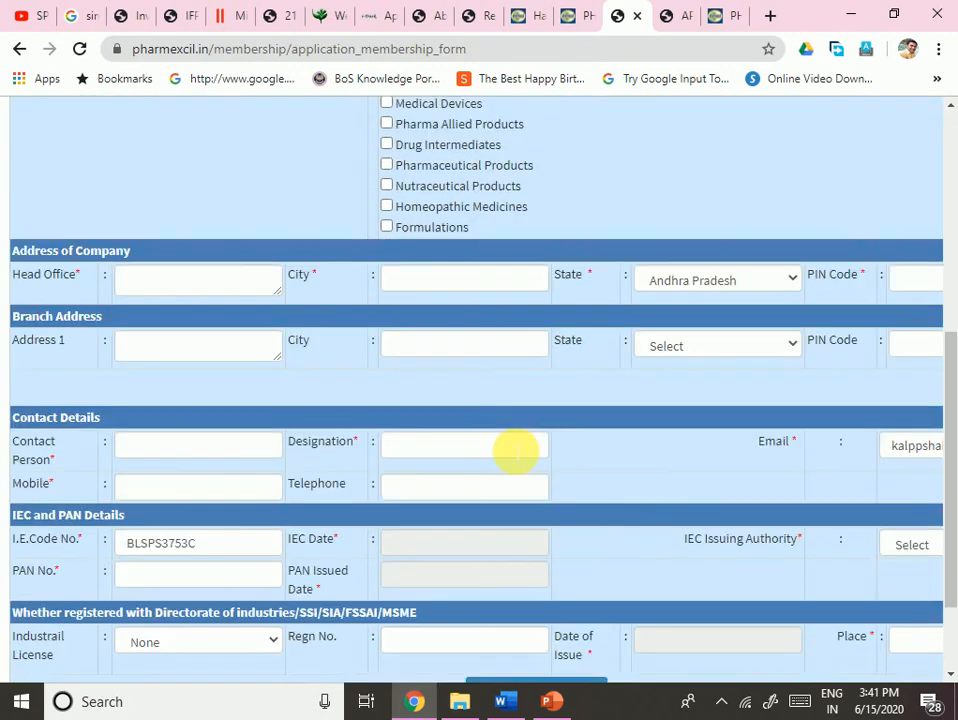
{"action": "scroll", "coordinate": [515, 453], "scroll_direction": "up", "scroll_amount": 6}
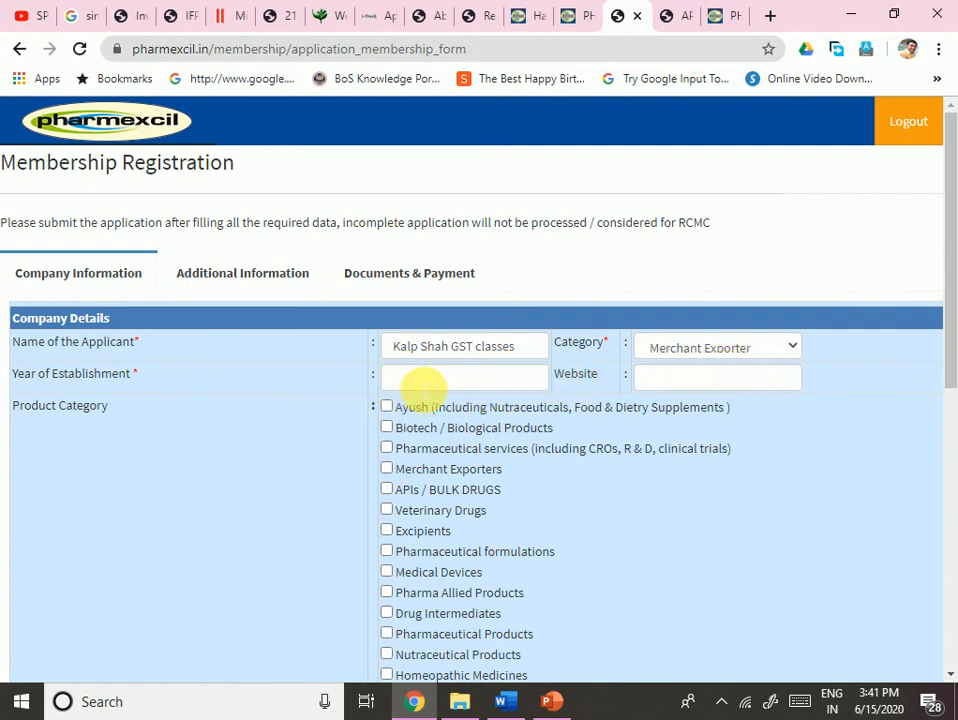
- Enter 2017 as year of establishment, leave the website blank, and tick Pharmaceutical Products
{"action": "left_click", "coordinate": [422, 382]}
{"action": "type", "text": "2017"}
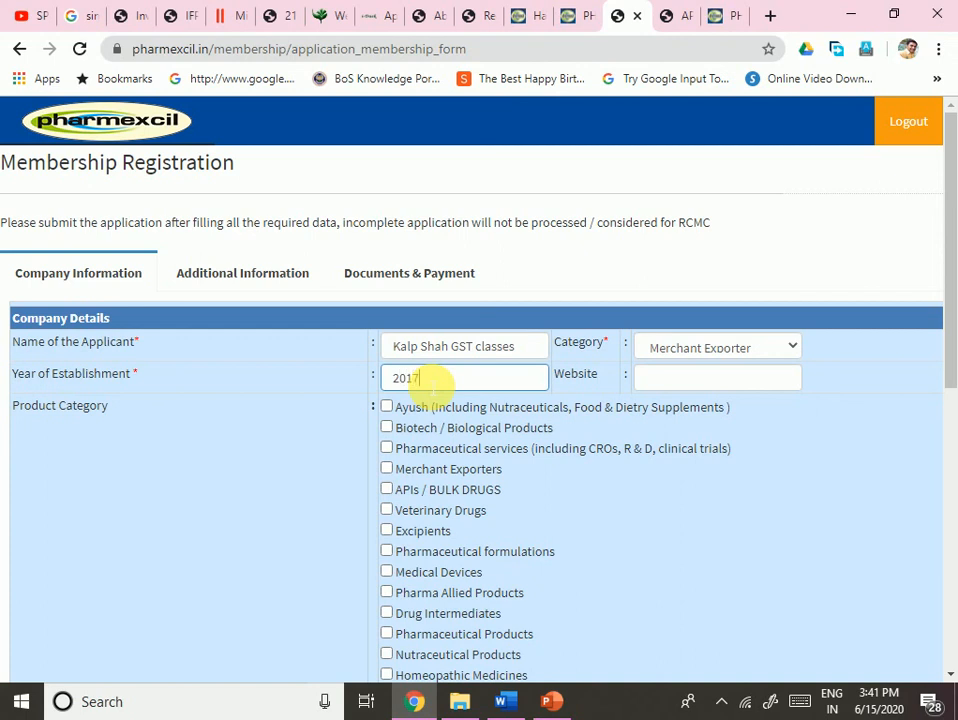
{"action": "key", "text": "Tab"}
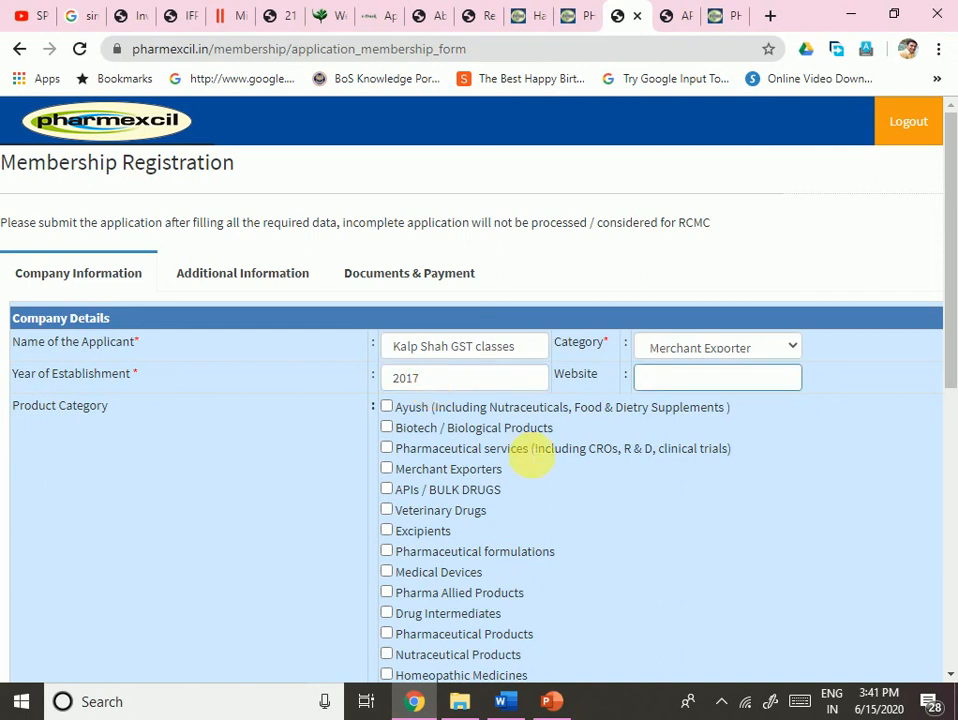
{"action": "left_click", "coordinate": [100, 494]}
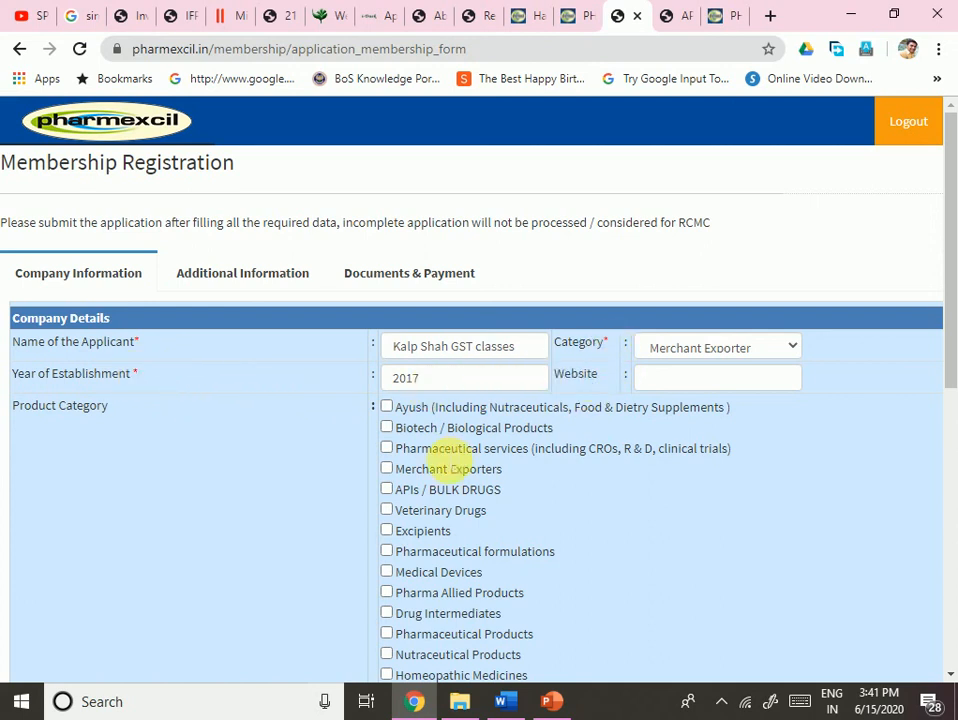
{"action": "scroll", "coordinate": [466, 406], "scroll_direction": "down", "scroll_amount": 4}
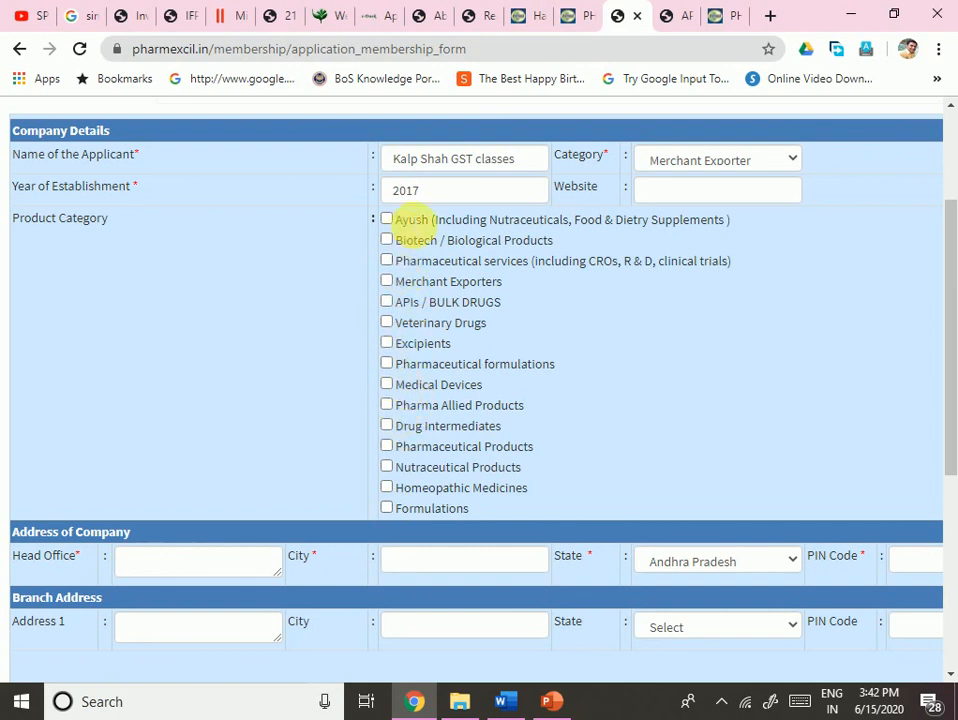
{"action": "left_click", "coordinate": [387, 447]}
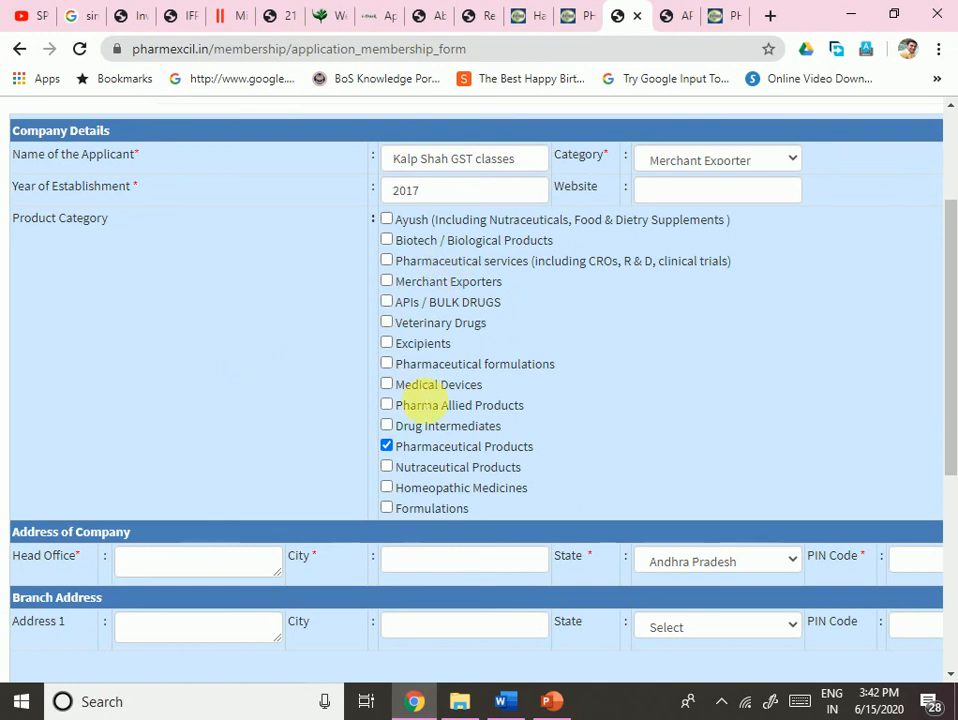
{"action": "scroll", "coordinate": [421, 528], "scroll_direction": "down", "scroll_amount": 3}
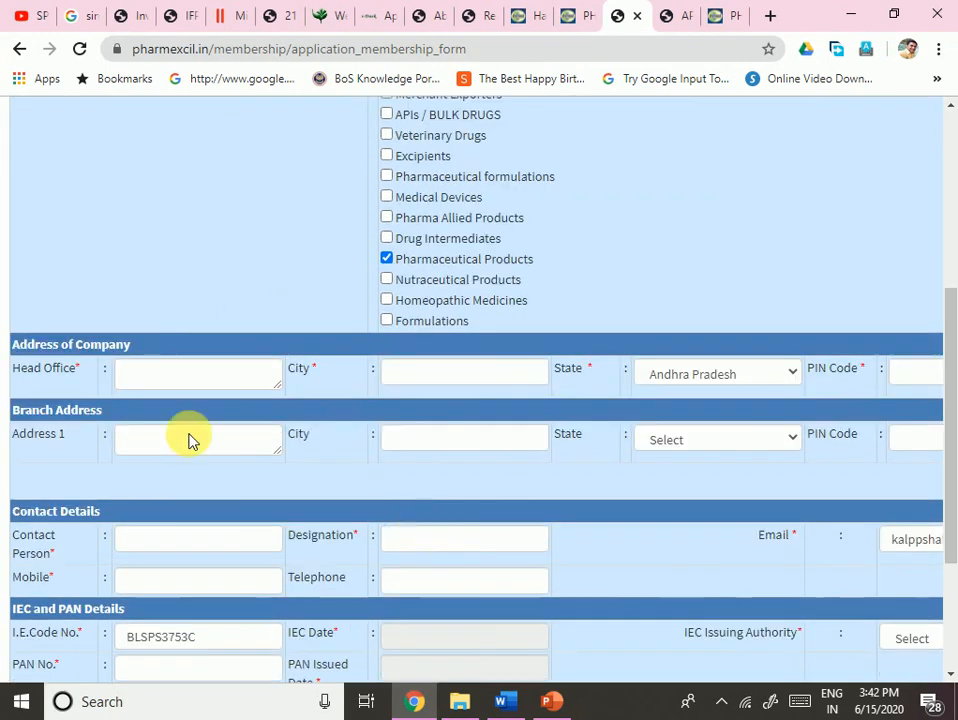
- Type the head office street address and the city Ahmedabad
{"action": "left_click", "coordinate": [157, 378]}
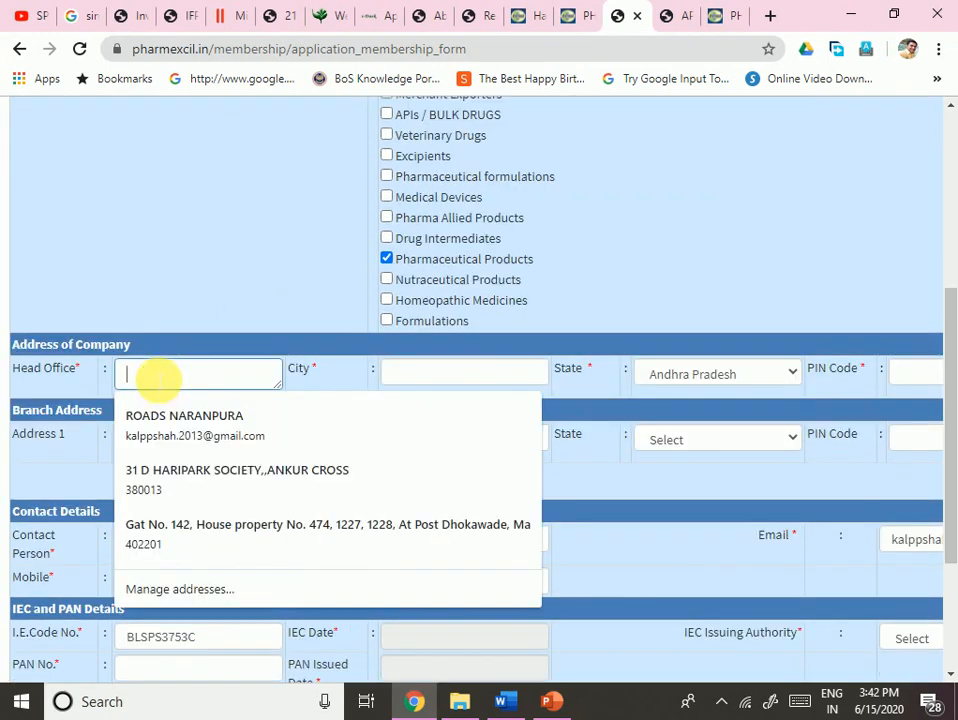
{"action": "left_click", "coordinate": [96, 380]}
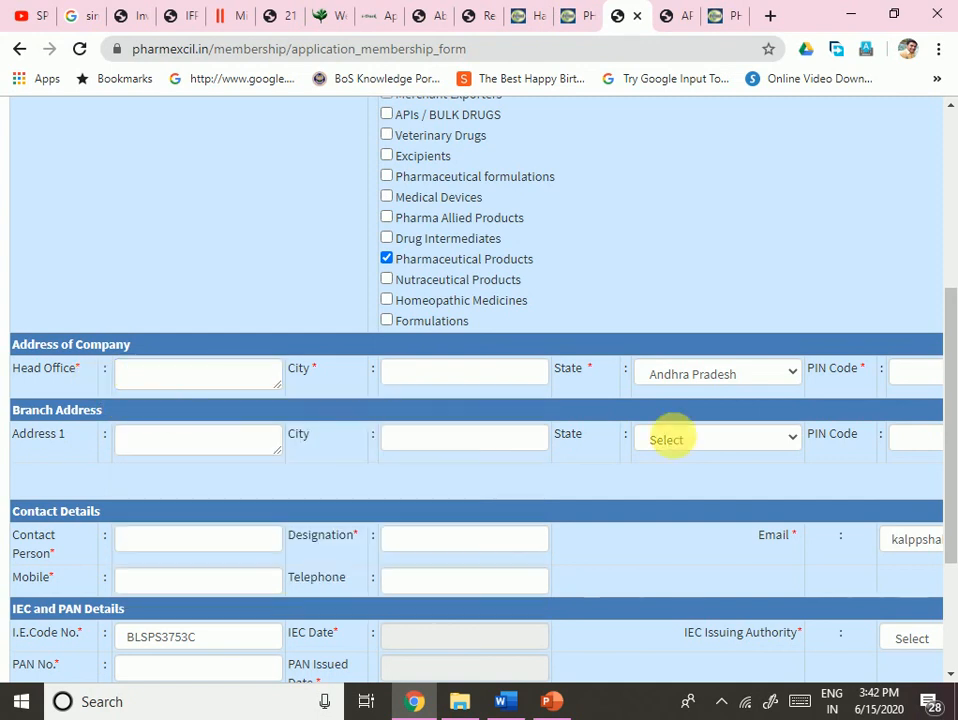
{"action": "left_click", "coordinate": [199, 378]}
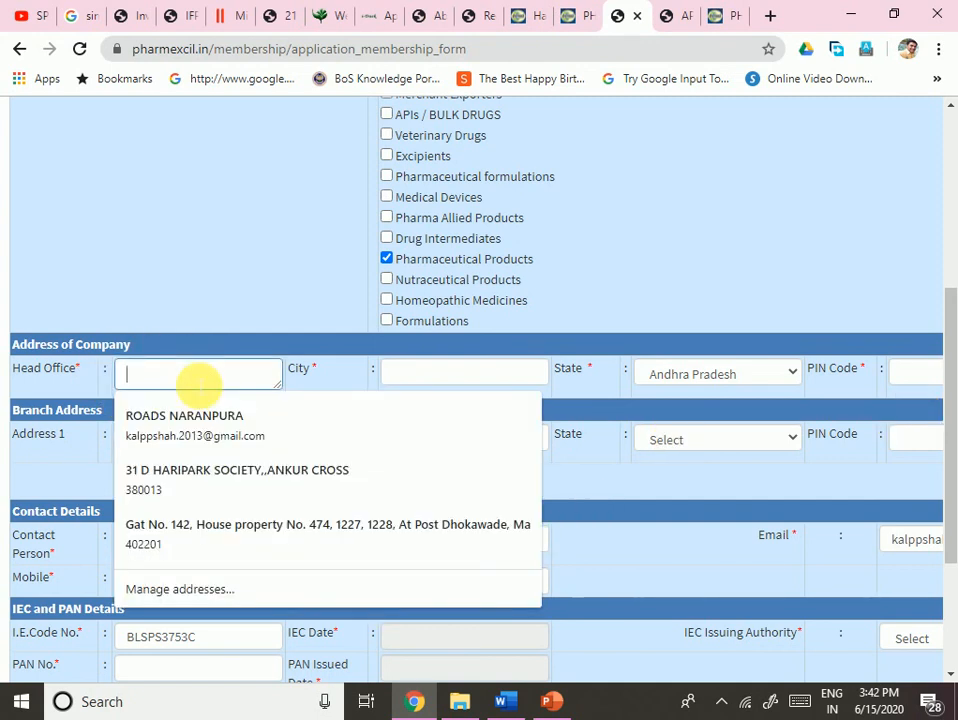
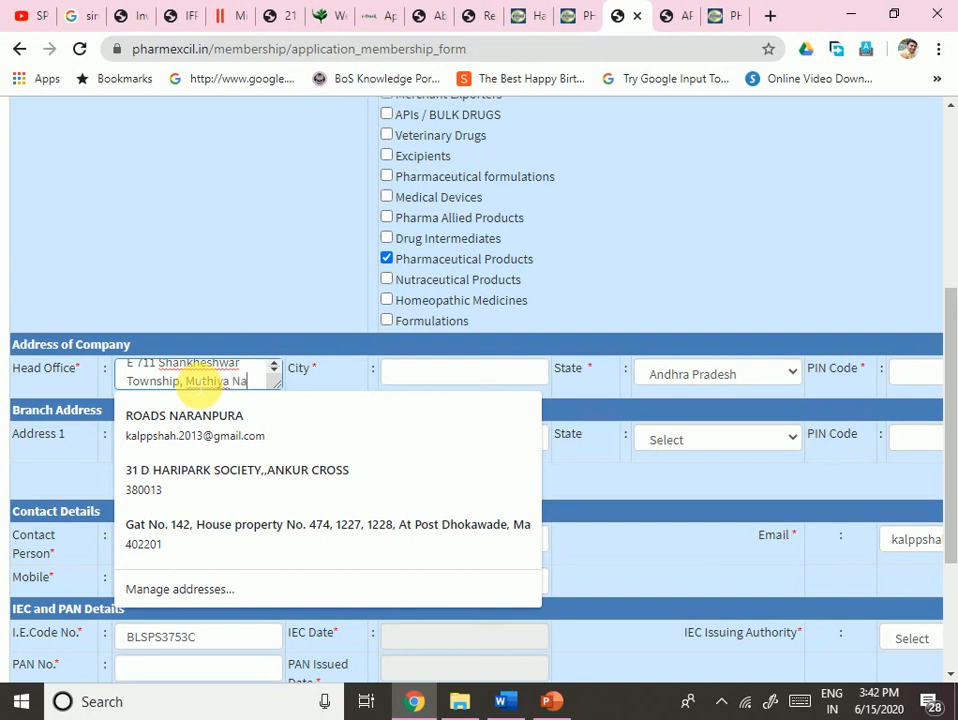
{"action": "key", "text": "Tab"}
{"action": "type", "text": "A"}
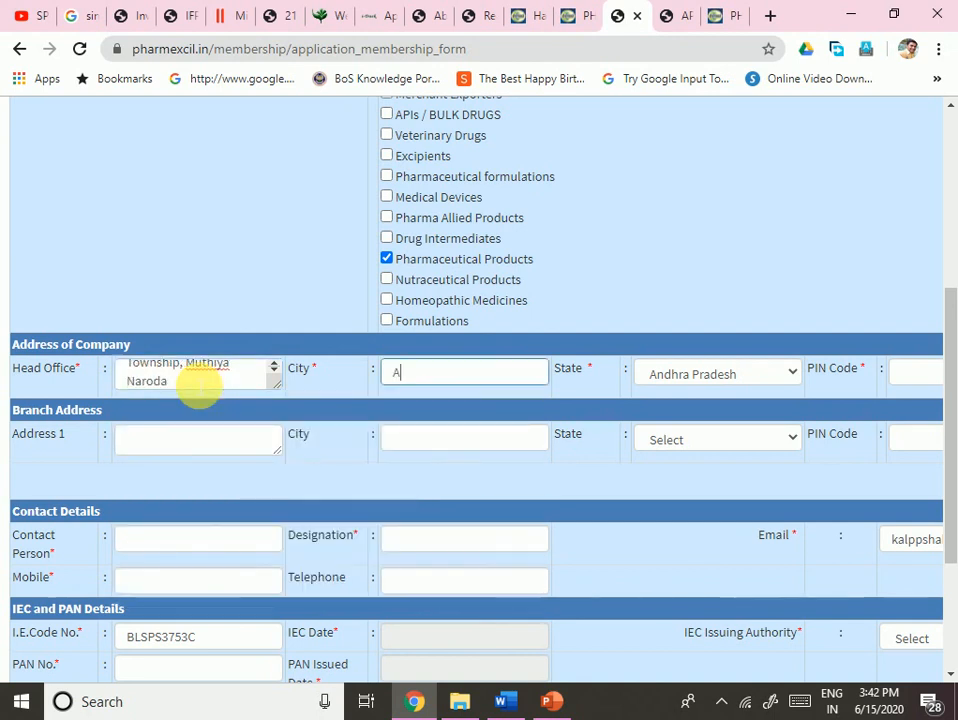
{"action": "type", "text": "hmedabad"}
{"action": "key", "text": "Tab"}
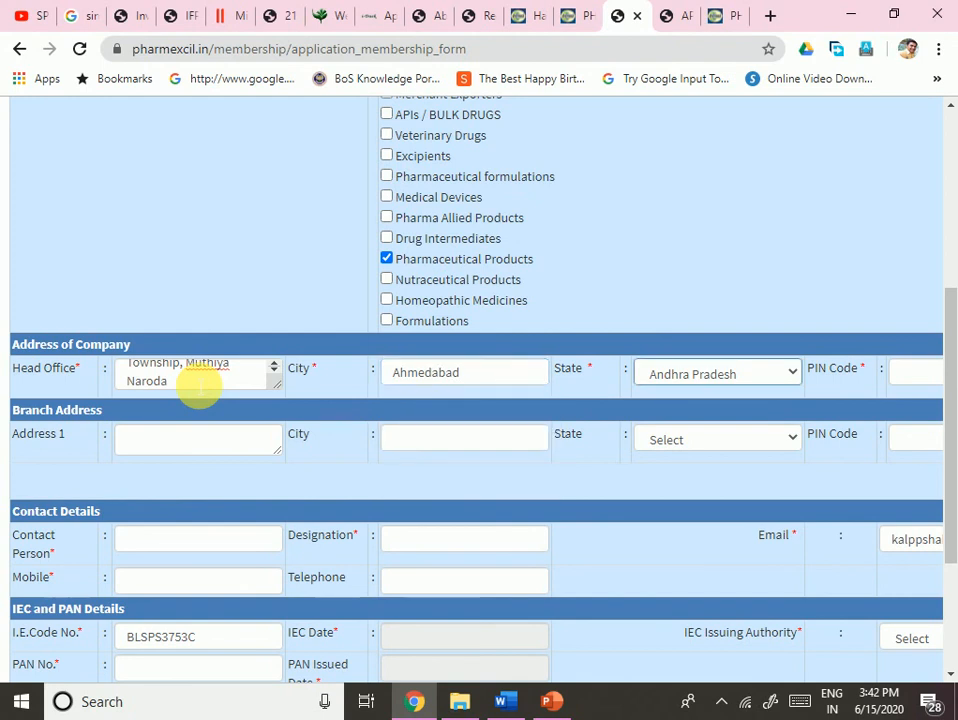
- Choose Gujarat as the head office state, enter the PIN code, and leave the branch address blank
{"action": "left_click", "coordinate": [655, 380]}
{"action": "left_click", "coordinate": [676, 134]}
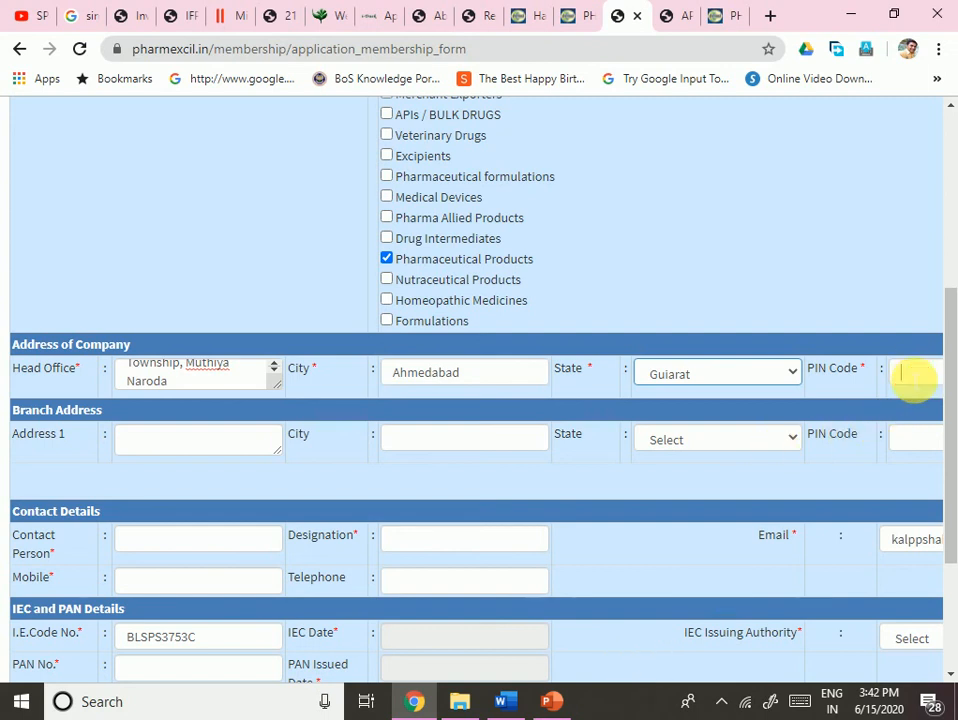
{"action": "left_click", "coordinate": [902, 373]}
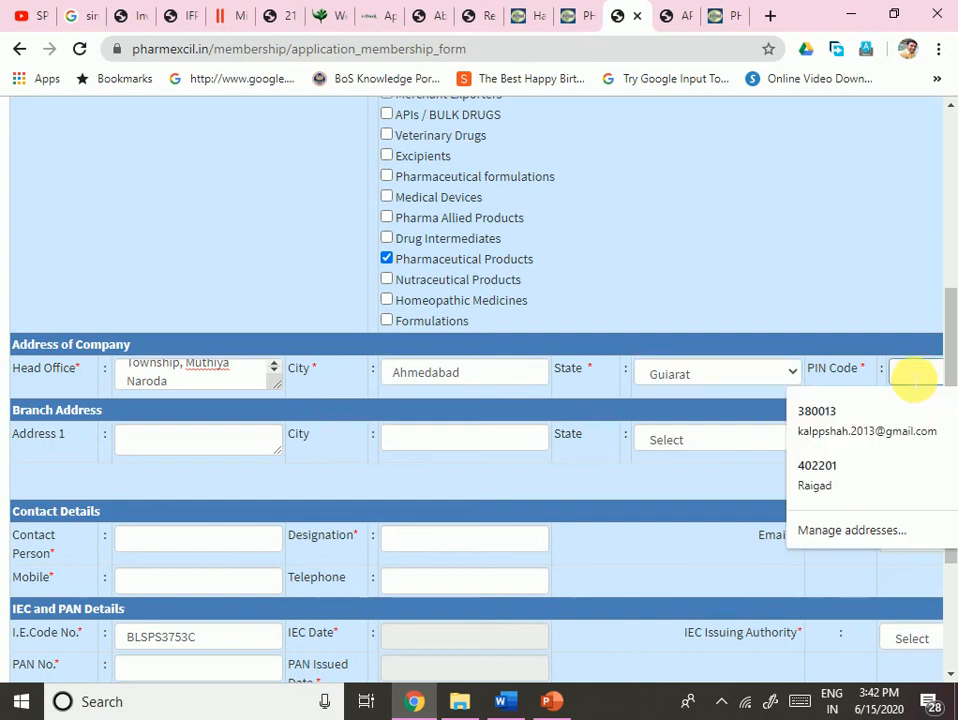
{"action": "type", "text": "382330"}
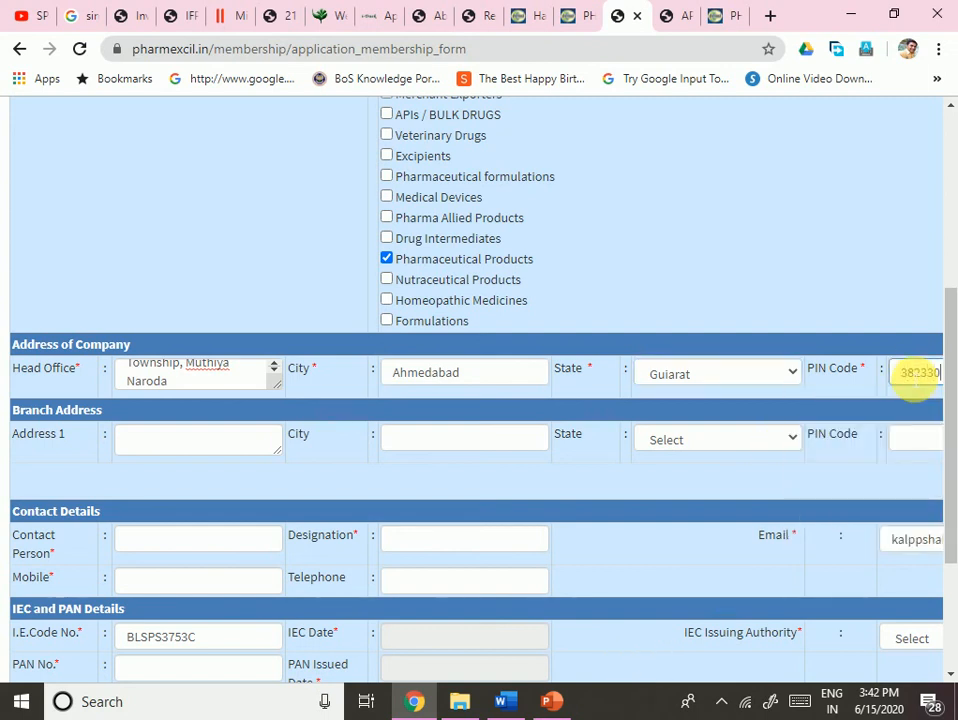
{"action": "left_click", "coordinate": [166, 446]}
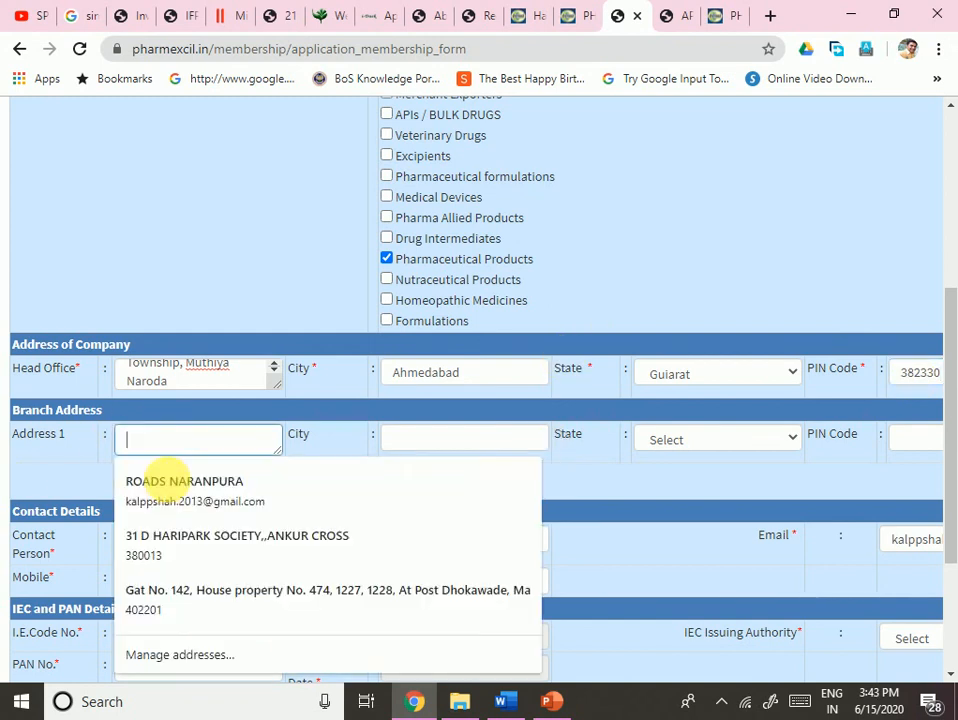
{"action": "left_click", "coordinate": [88, 475]}
{"action": "scroll", "coordinate": [150, 464], "scroll_direction": "down", "scroll_amount": 1}
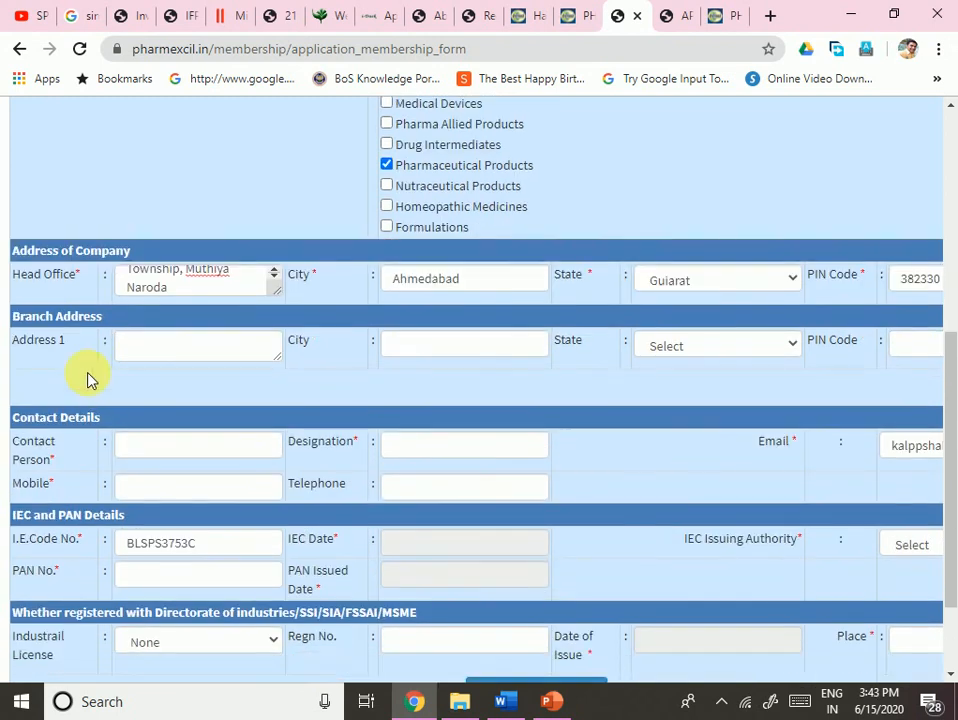
{"action": "scroll", "coordinate": [173, 400], "scroll_direction": "down", "scroll_amount": 1}
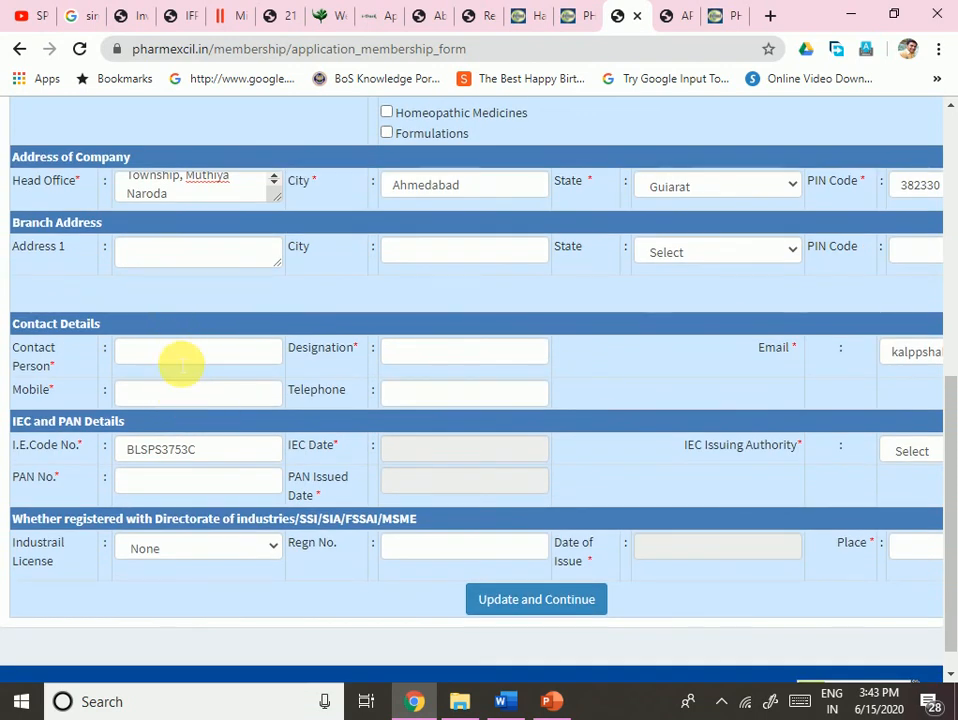
- Enter the contact person's name and the designation Owner
{"action": "left_click", "coordinate": [181, 362]}
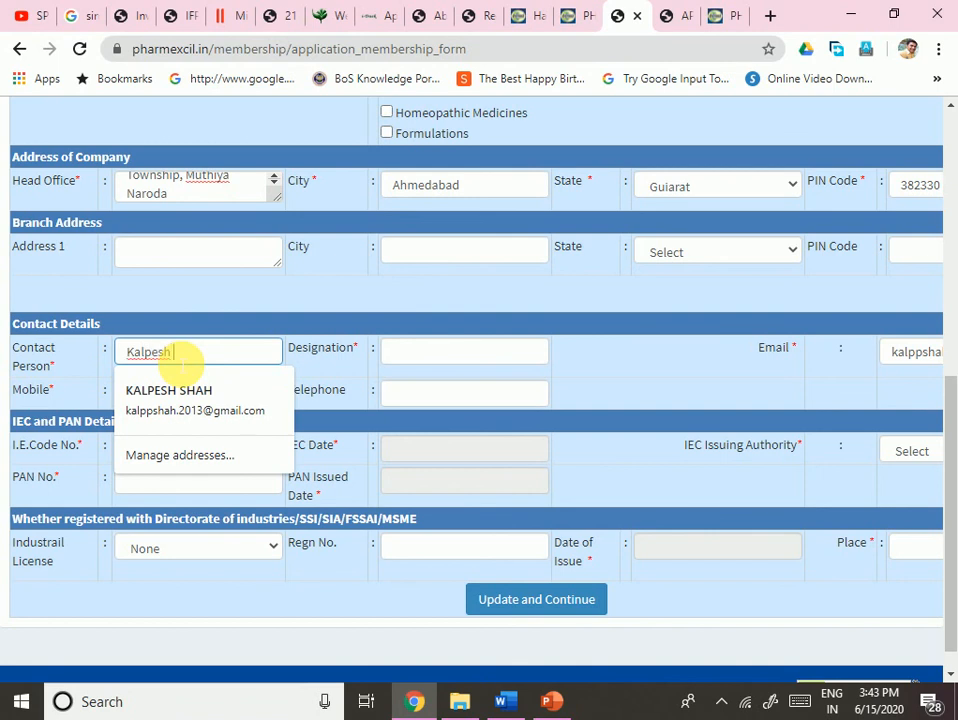
{"action": "key", "text": "Tab"}
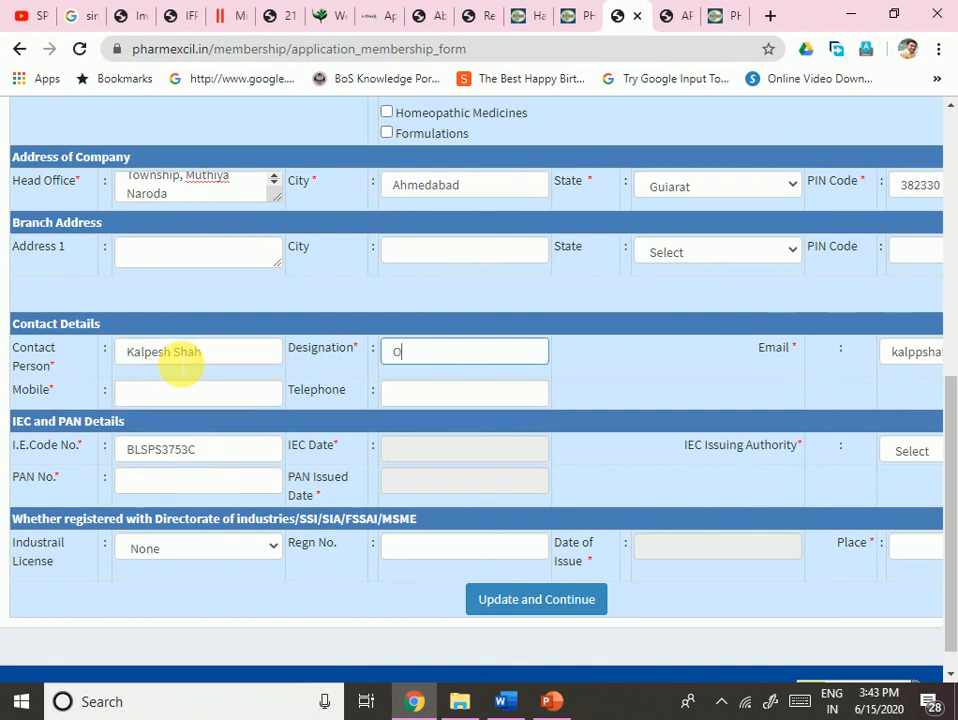
{"action": "type", "text": "Owner"}
{"action": "key", "text": "Tab"}
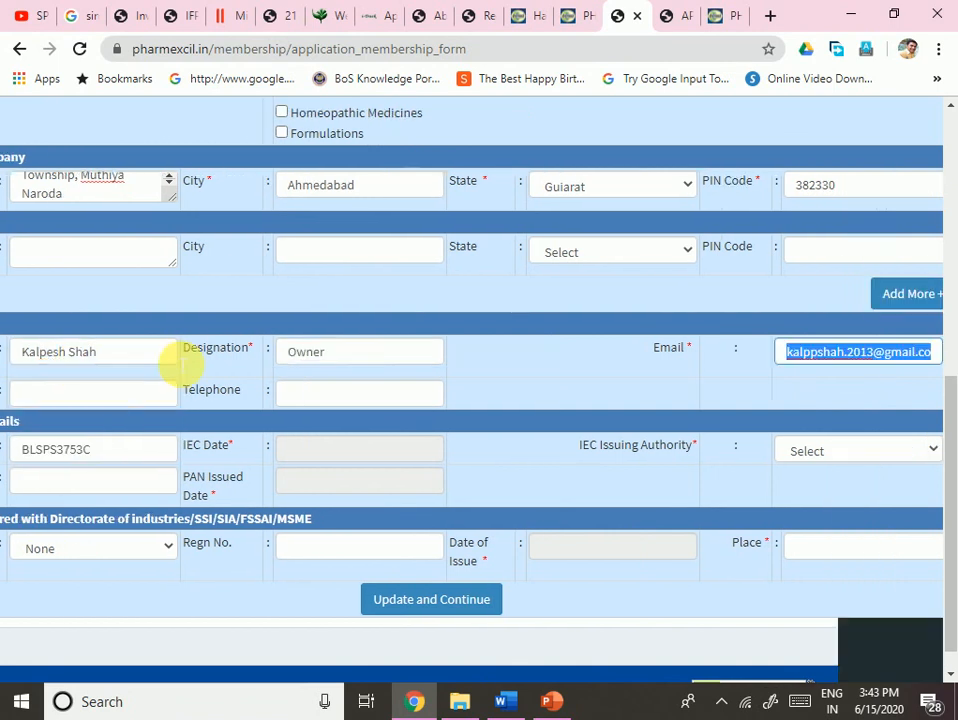
{"action": "key", "text": "Tab"}
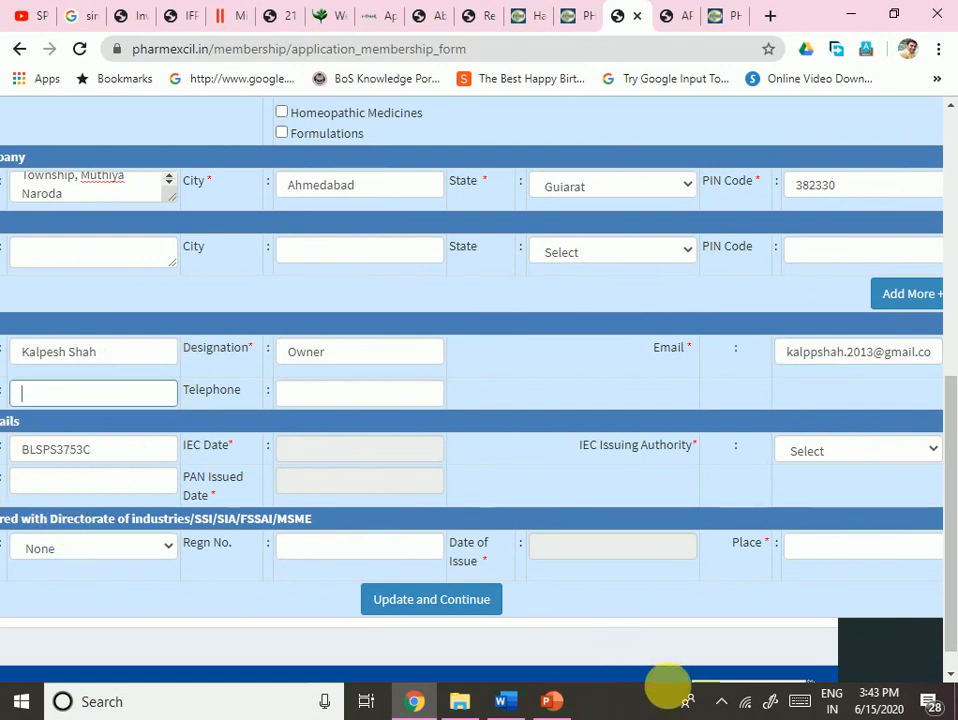
- Move through the e-mail, mobile and telephone fields, leaving them unchanged
{"action": "left_click", "coordinate": [301, 639]}
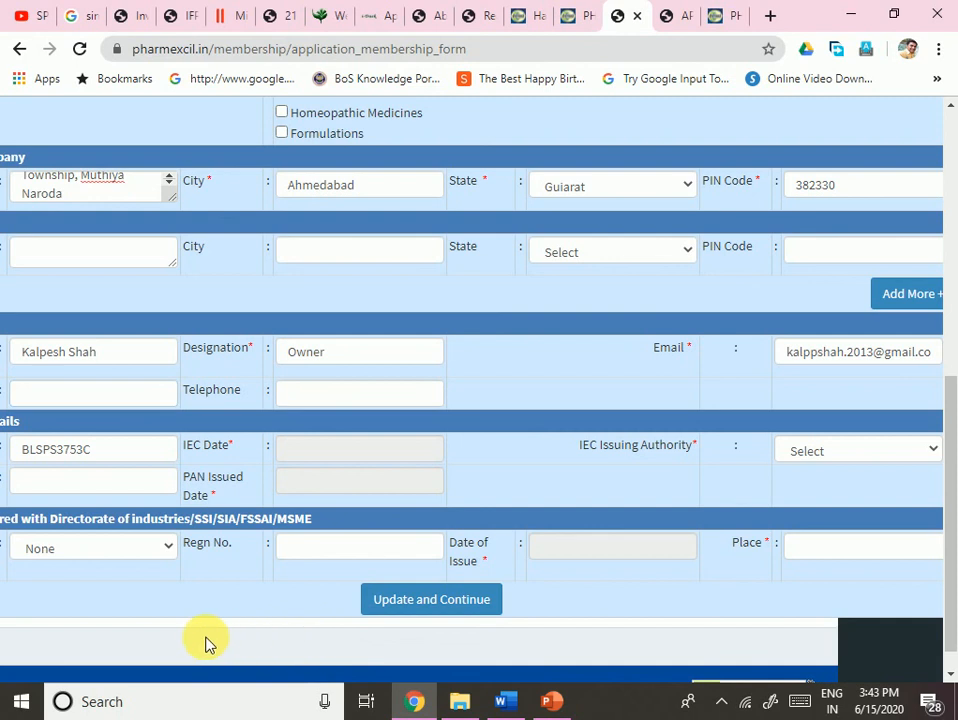
{"action": "left_click", "coordinate": [80, 398]}
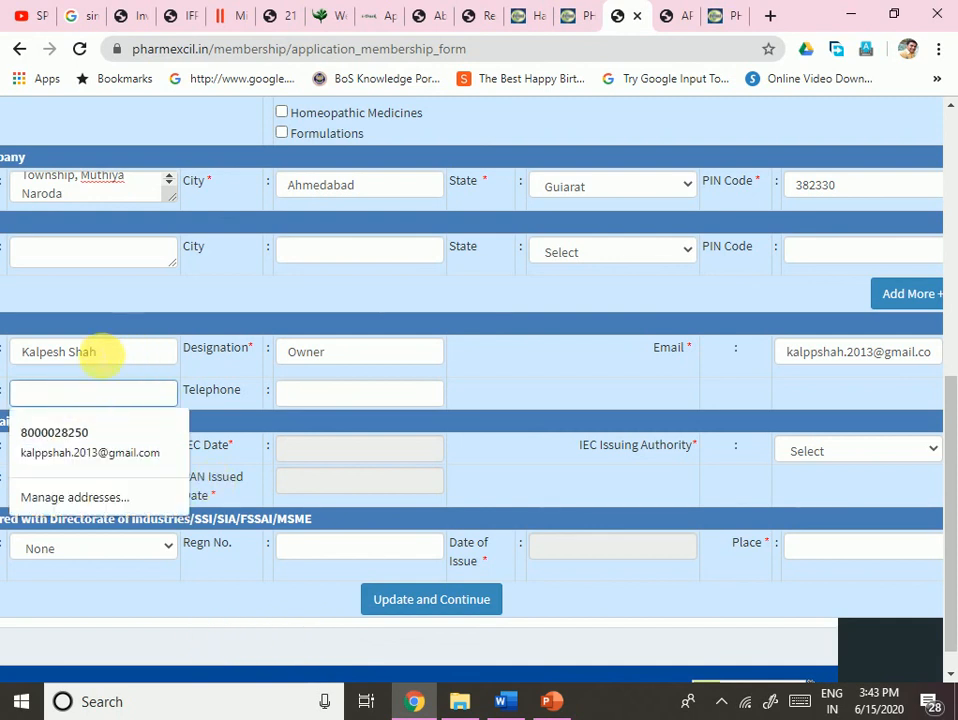
{"action": "left_click_drag", "start_coordinate": [68, 352], "coordinate": [8, 342]}
{"action": "left_click", "coordinate": [428, 391]}
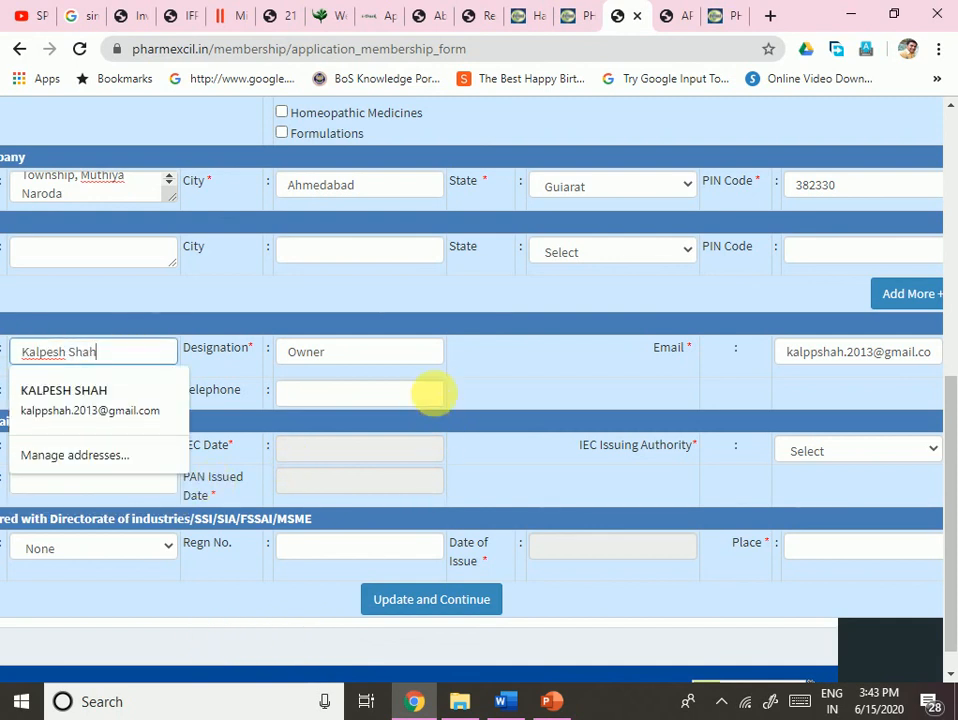
{"action": "left_click", "coordinate": [802, 358]}
{"action": "key", "text": "Tab"}
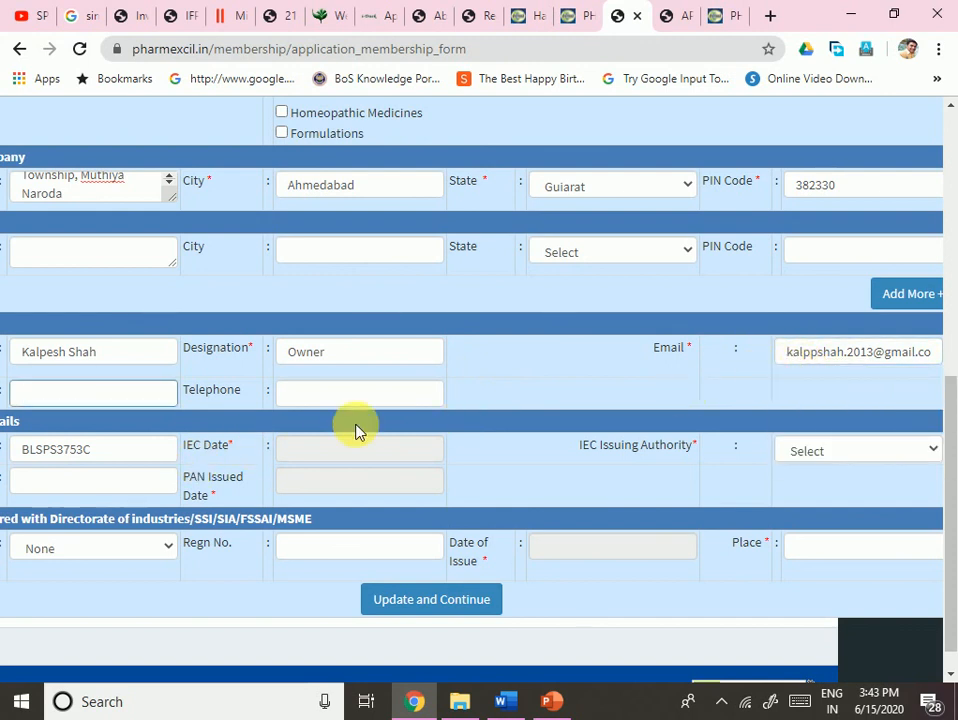
{"action": "key", "text": "Tab"}
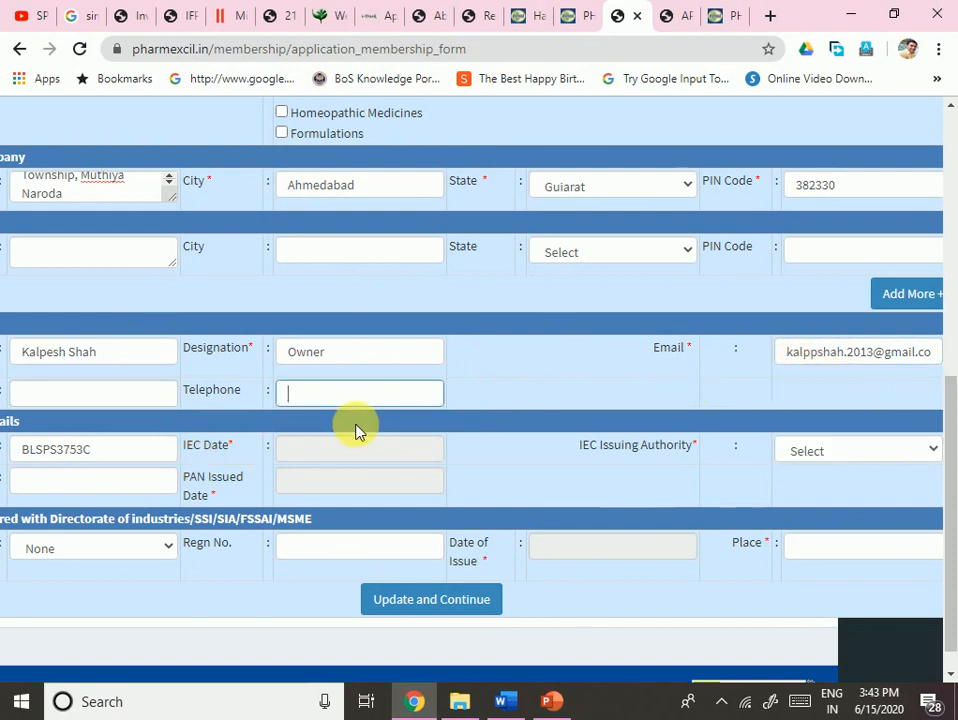
{"action": "triple_click", "coordinate": [5, 392]}
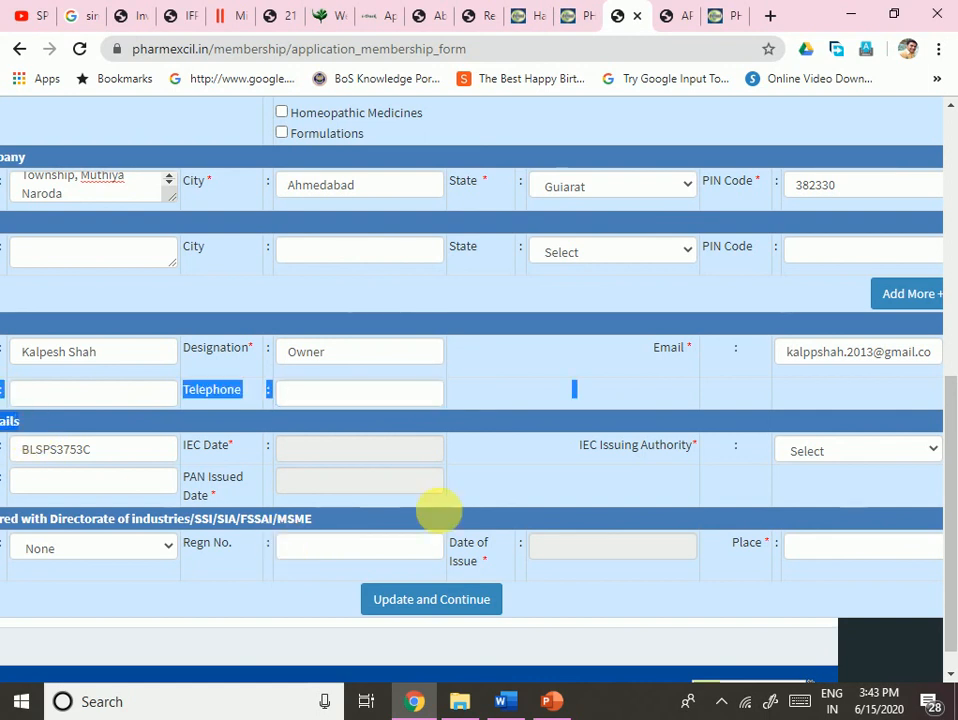
- Resize Chrome to a smaller, narrower window beside the form
{"action": "left_click", "coordinate": [896, 16]}
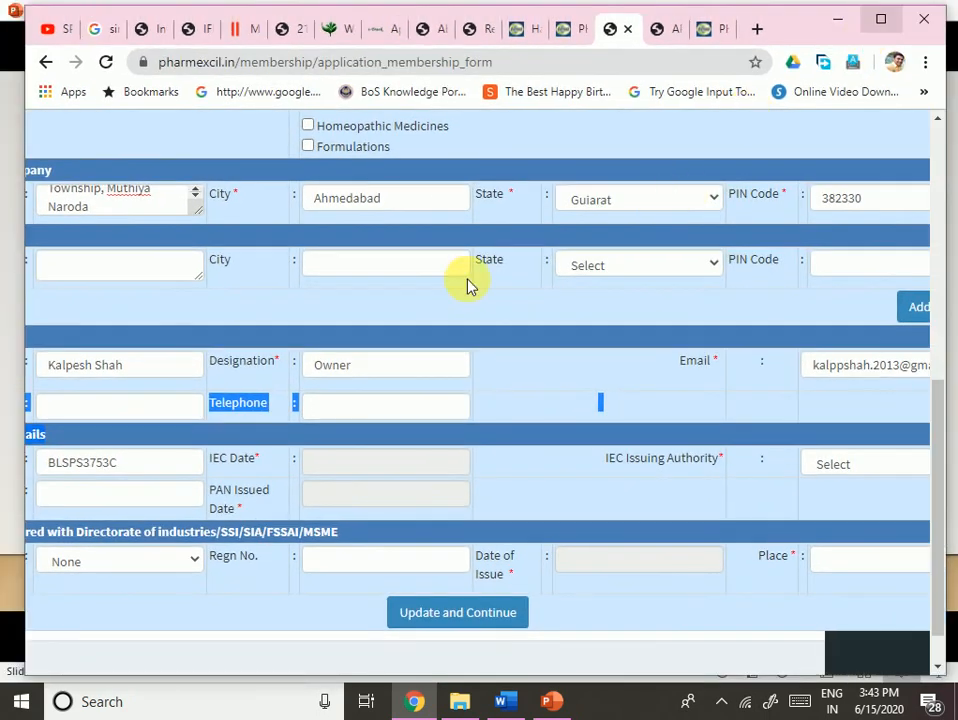
{"action": "mouse_move", "coordinate": [28, 434]}
{"action": "left_mouse_down"}
{"action": "mouse_move", "coordinate": [9, 436]}
{"action": "mouse_move", "coordinate": [140, 430]}
{"action": "mouse_move", "coordinate": [150, 438]}
{"action": "mouse_move", "coordinate": [42, 428]}
{"action": "left_mouse_up"}
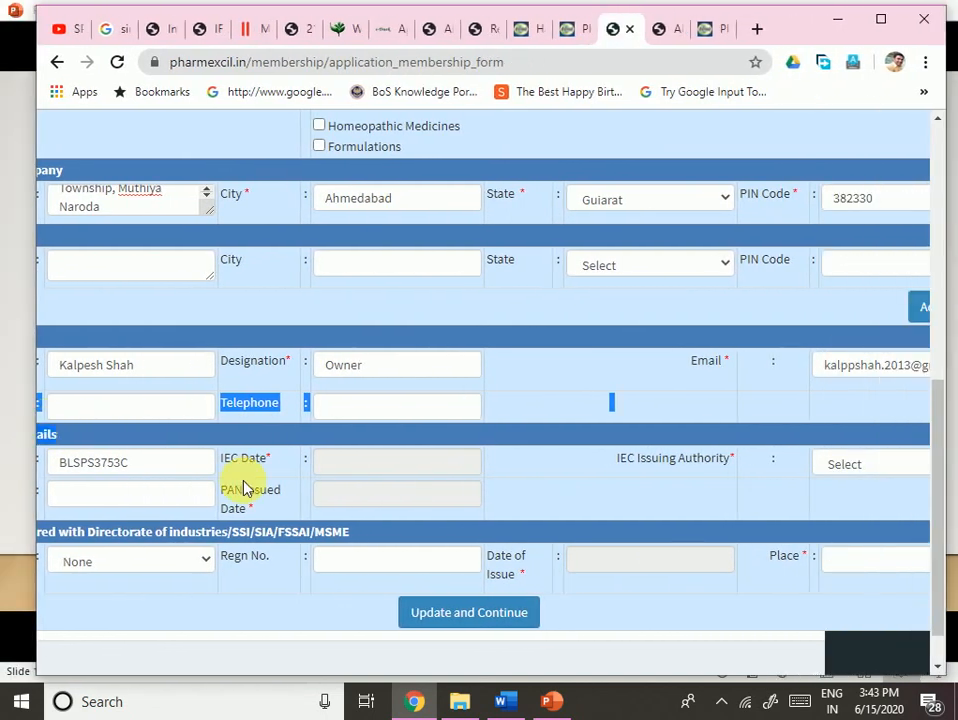
{"action": "key", "text": "ctrl+k"}
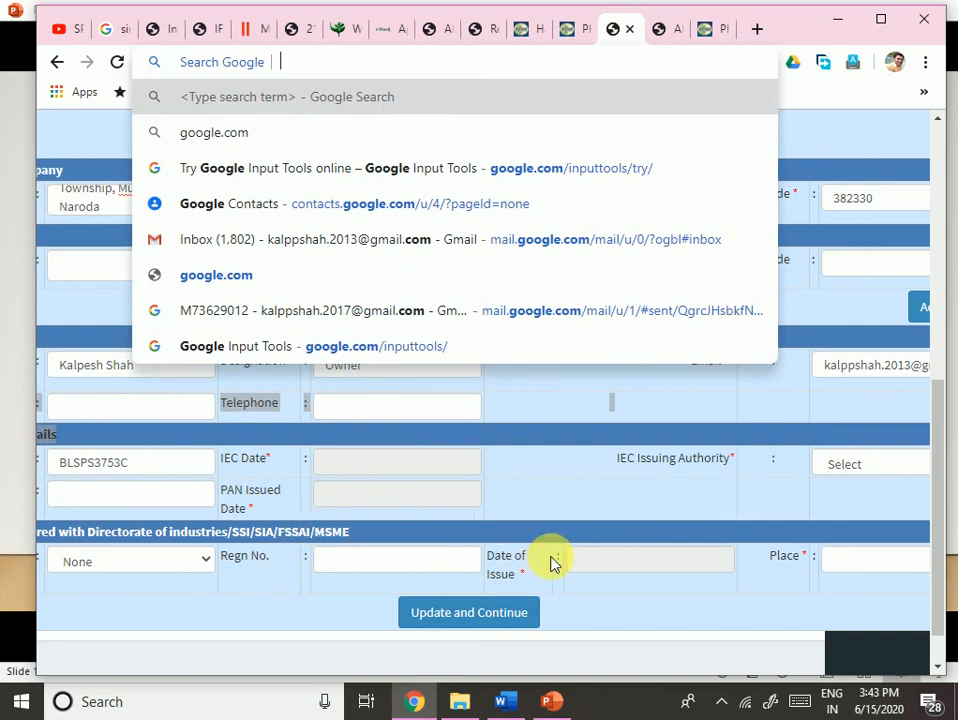
{"action": "left_click", "coordinate": [528, 485]}
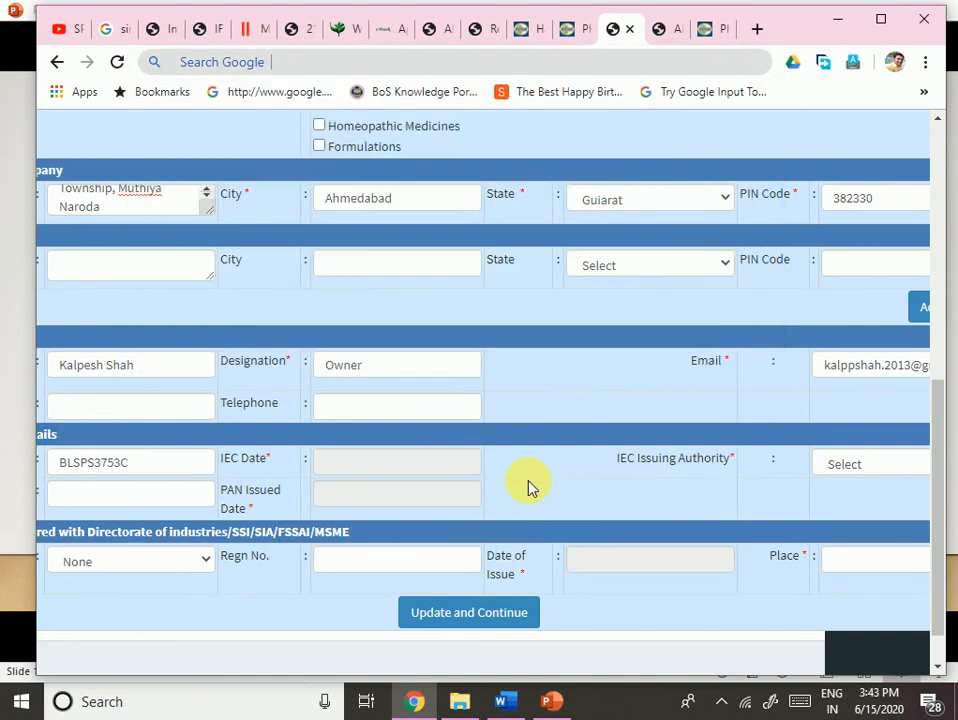
{"action": "mouse_move", "coordinate": [364, 688]}
{"action": "left_click", "coordinate": [316, 595]}
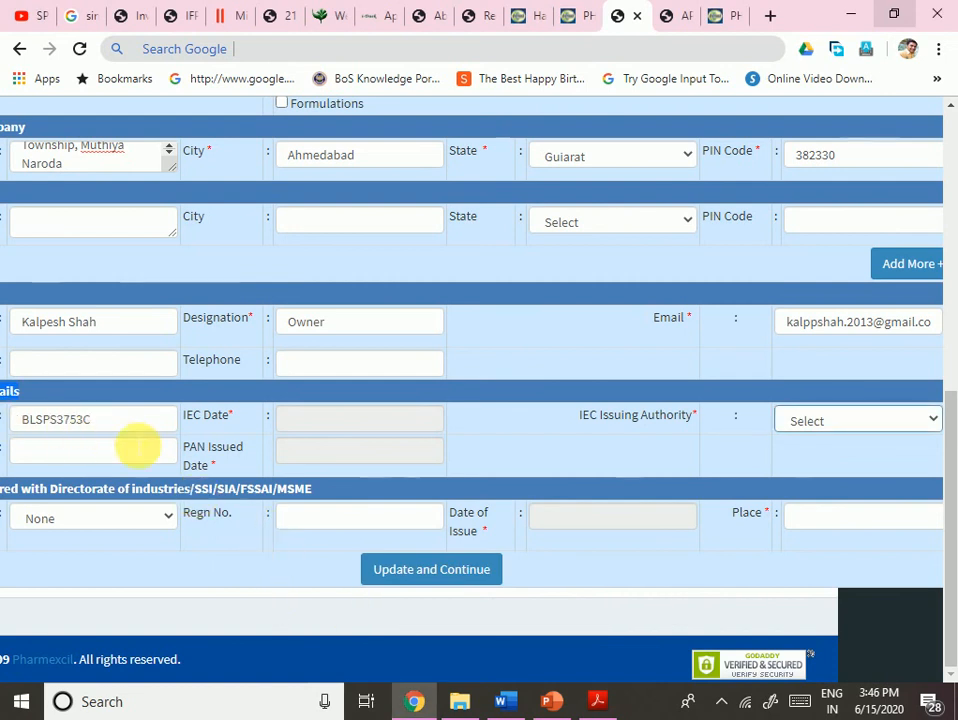
- Set the IEC Date to 5 September 2019 with the calendar picker
{"action": "left_click", "coordinate": [408, 428]}
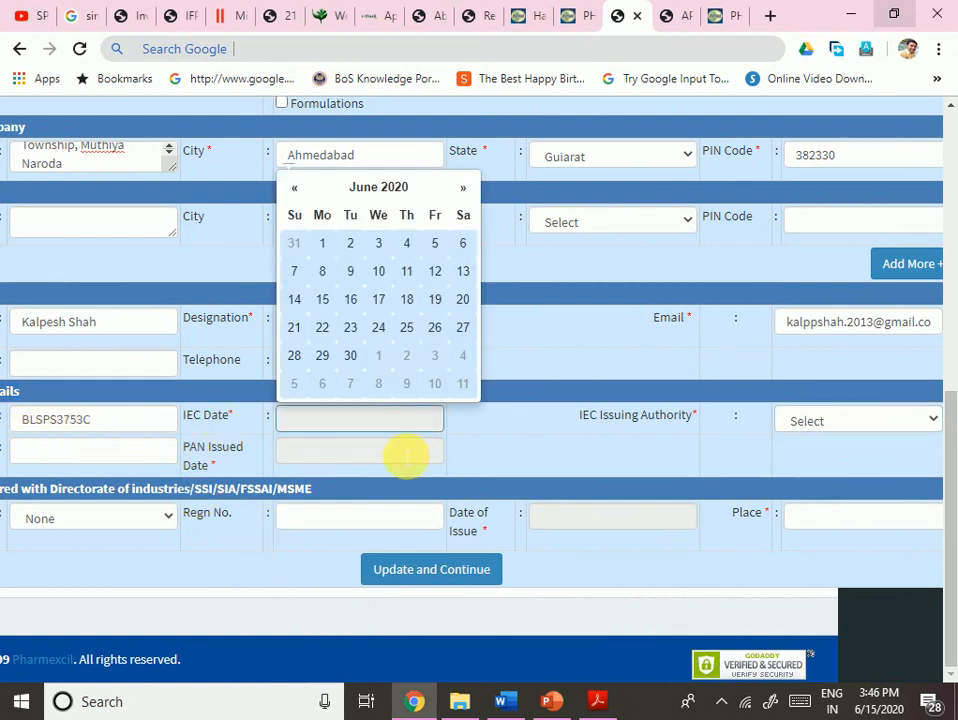
{"action": "left_click", "coordinate": [600, 703]}
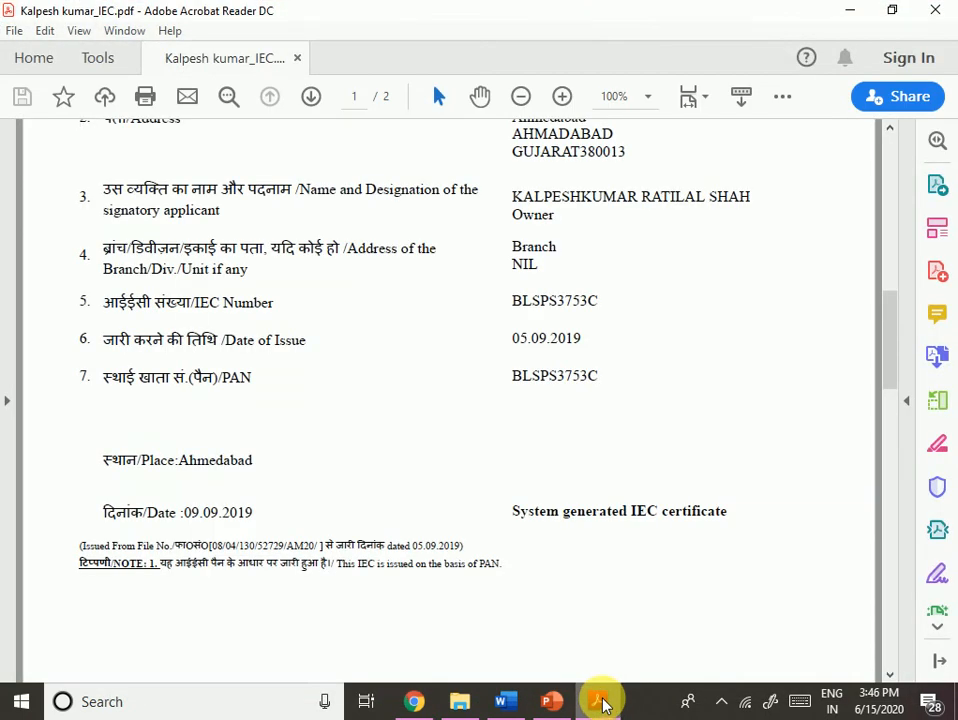
{"action": "left_click", "coordinate": [601, 702]}
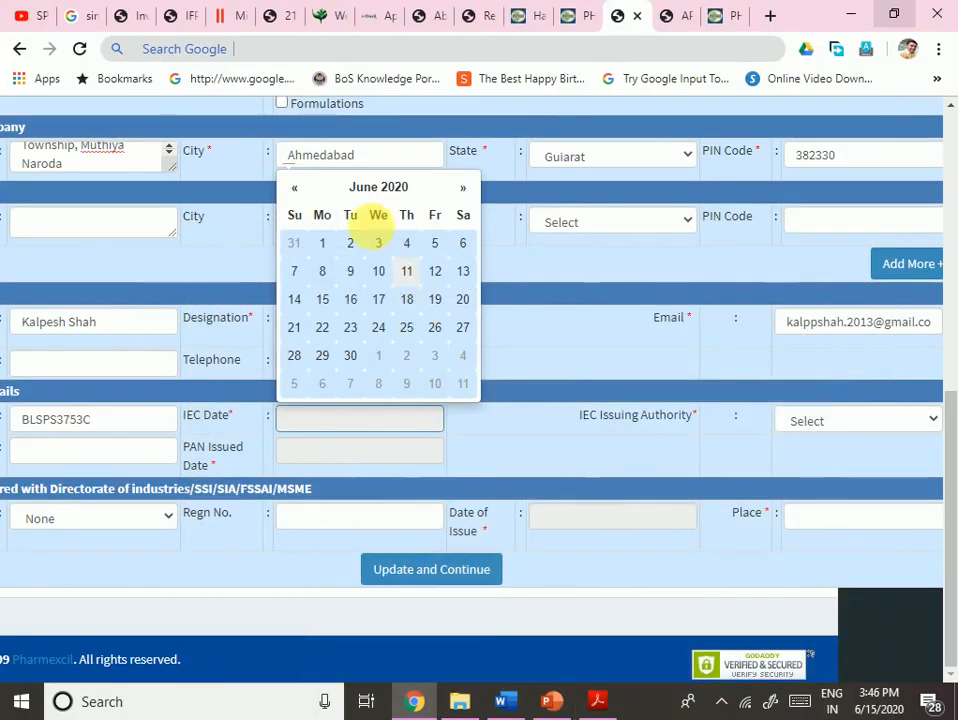
{"action": "left_click", "coordinate": [403, 190]}
{"action": "left_click", "coordinate": [381, 214]}
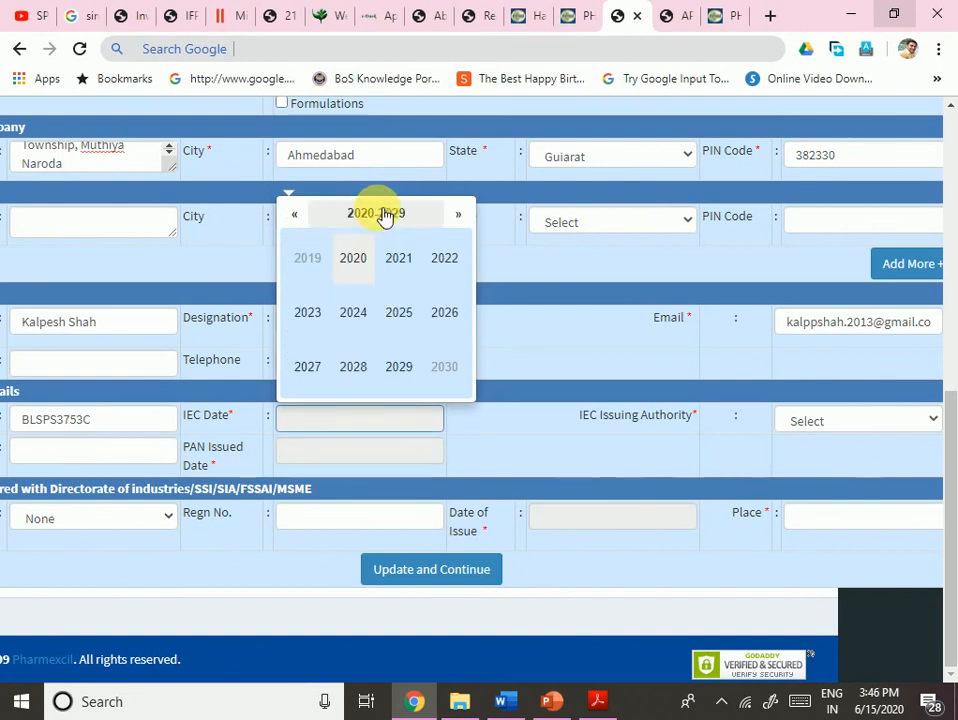
{"action": "left_click", "coordinate": [309, 260]}
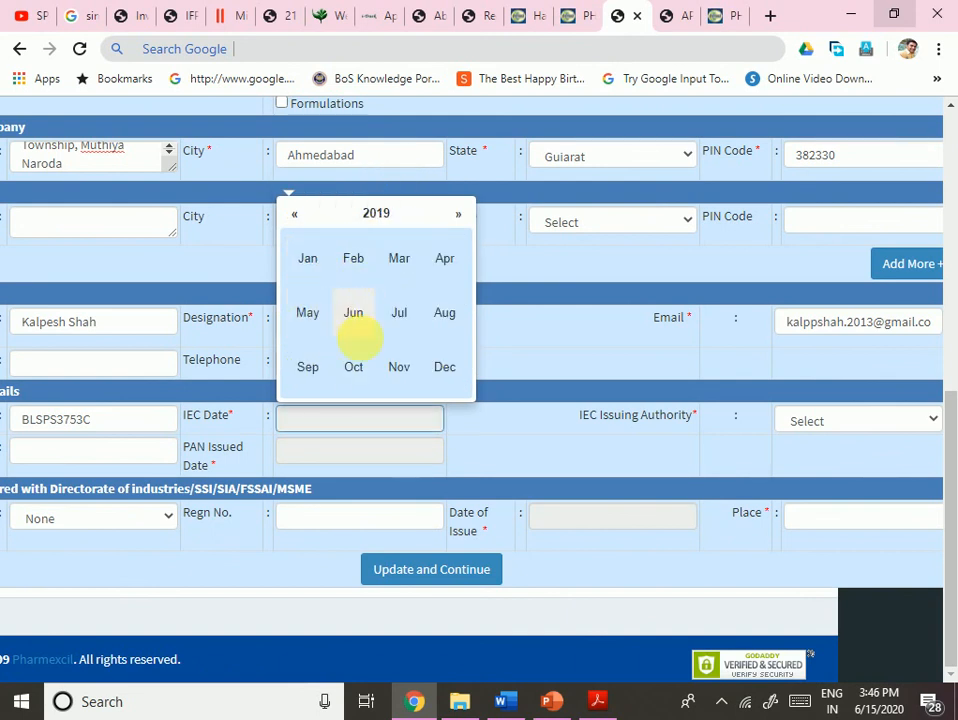
{"action": "left_click", "coordinate": [307, 368]}
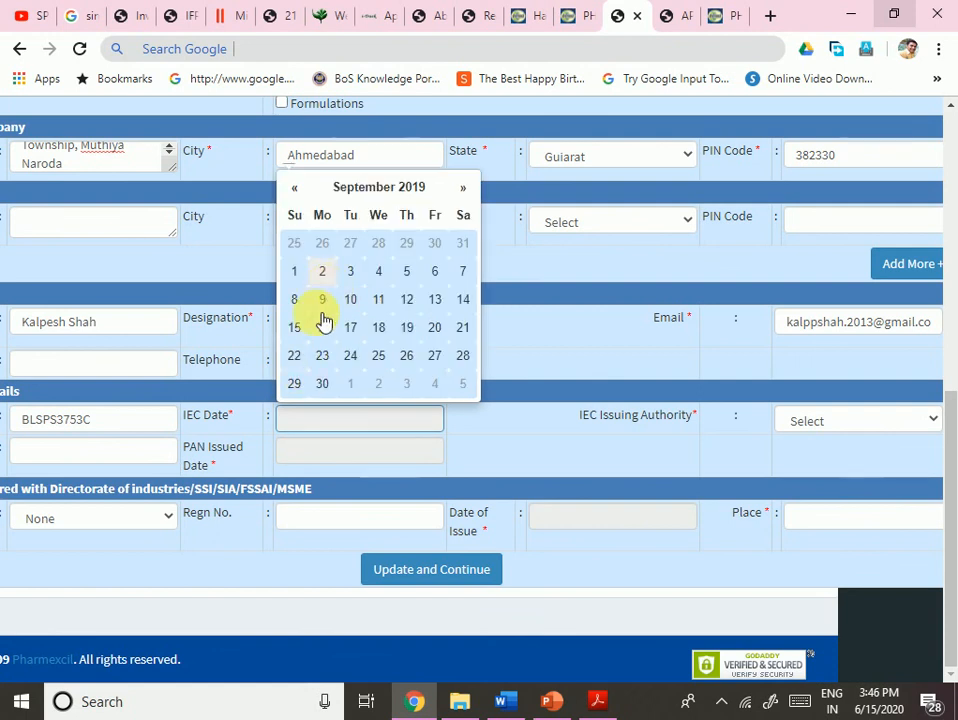
{"action": "left_click", "coordinate": [415, 275]}
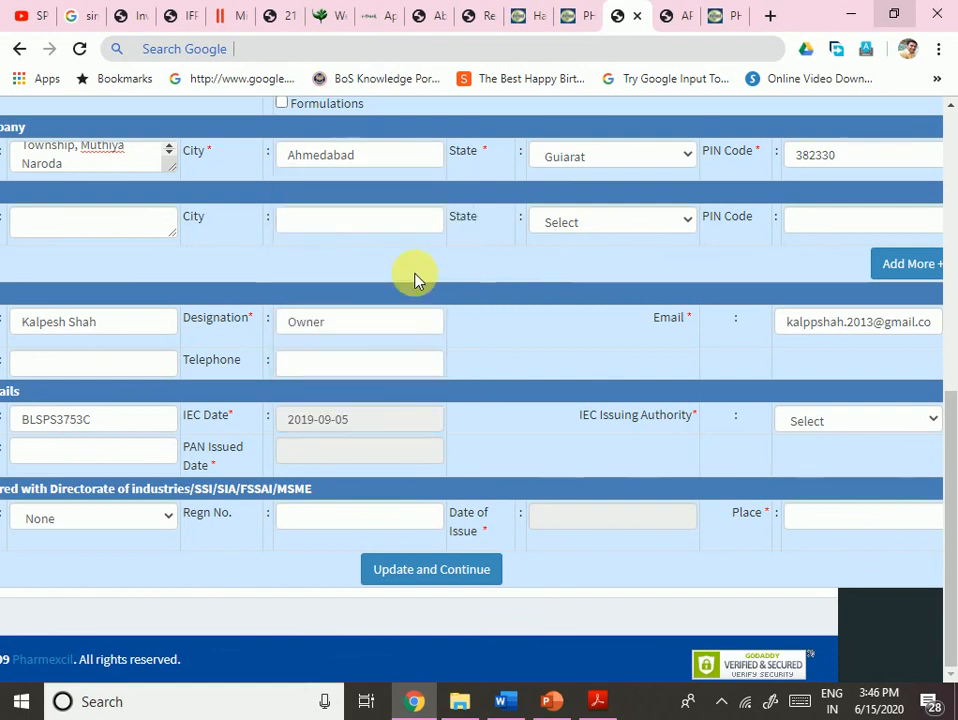
- Check the issue details on the IEC certificate PDF, then return to the form
{"action": "left_click", "coordinate": [812, 424]}
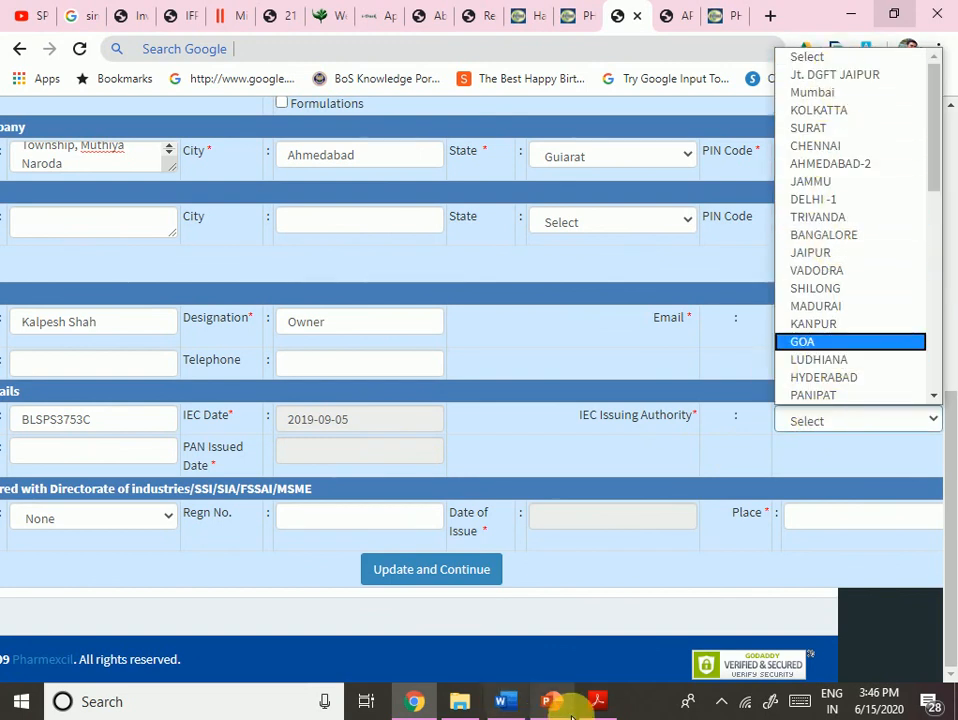
{"action": "left_click", "coordinate": [602, 708]}
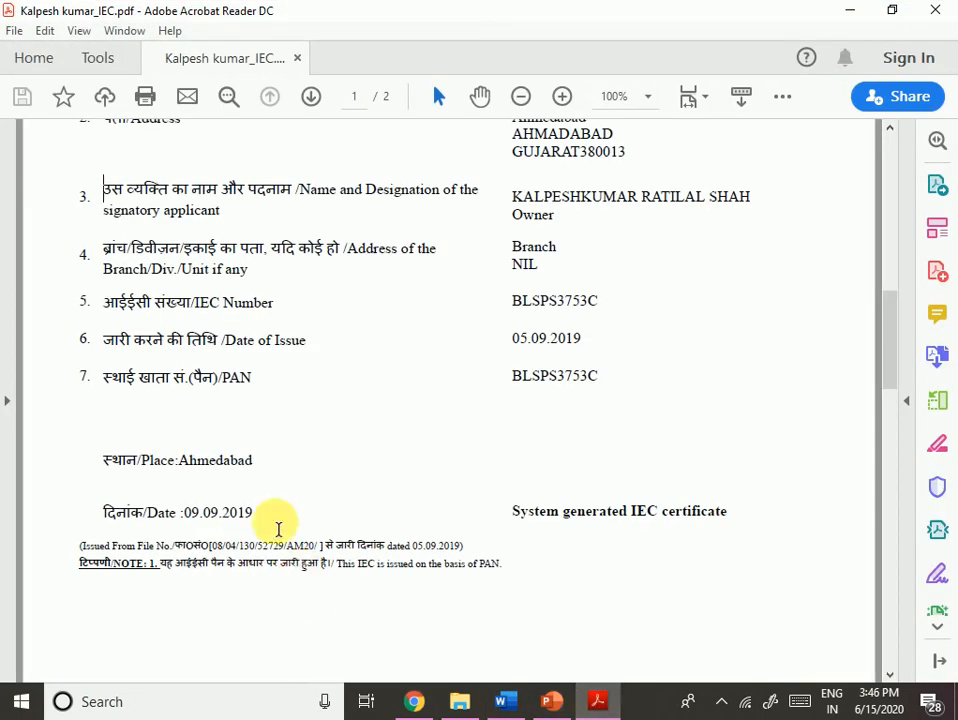
{"action": "left_click_drag", "start_coordinate": [129, 465], "coordinate": [256, 470]}
{"action": "scroll", "coordinate": [524, 474], "scroll_direction": "down", "scroll_amount": 2}
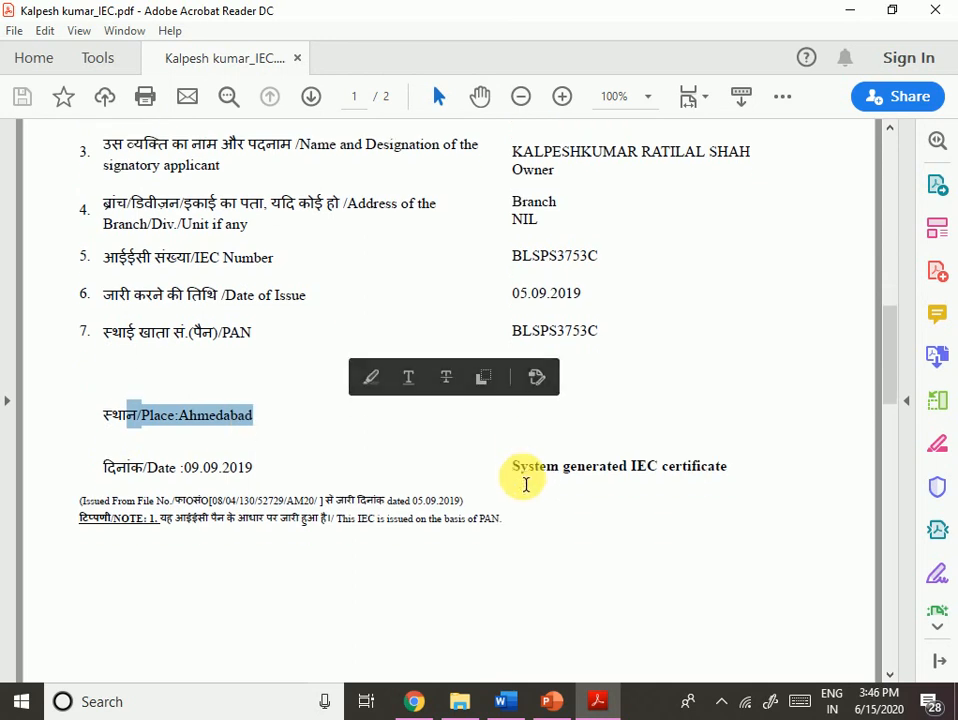
{"action": "left_click_drag", "start_coordinate": [889, 388], "coordinate": [640, 585]}
{"action": "left_click", "coordinate": [412, 704]}
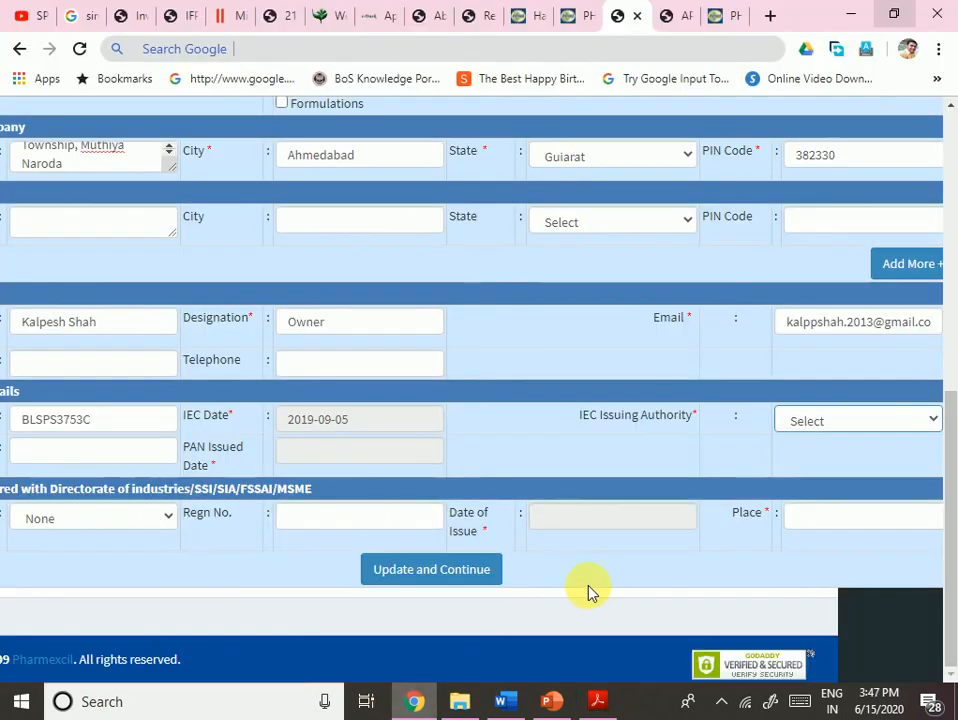
- Set the IEC Issuing Authority to AHMEDABAD-2
{"action": "left_click", "coordinate": [830, 425]}
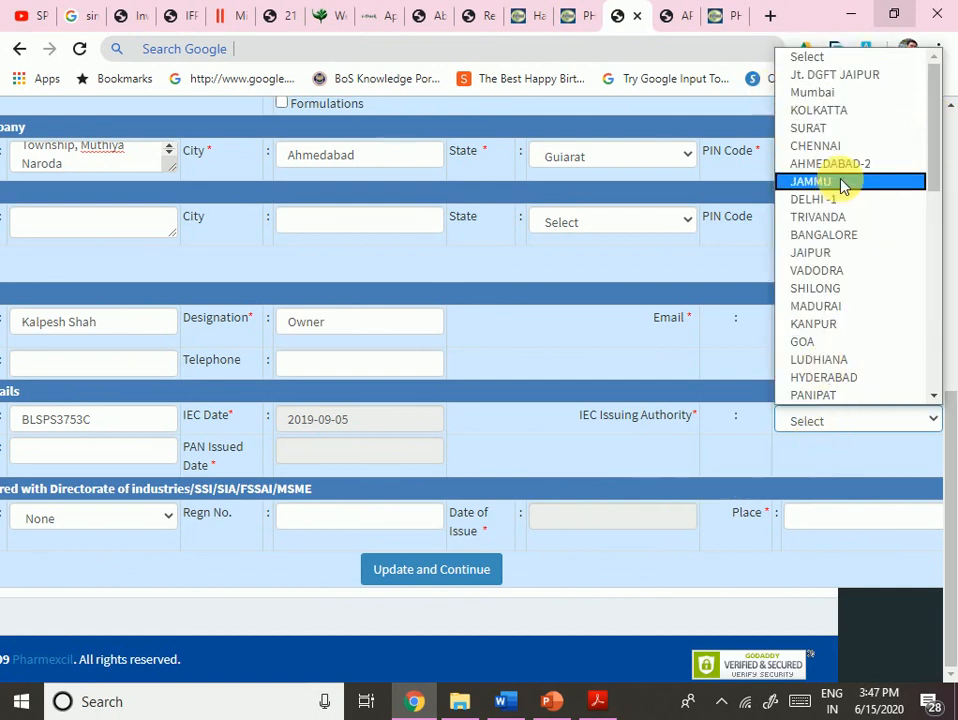
{"action": "scroll", "coordinate": [910, 250], "scroll_direction": "down", "scroll_amount": 6}
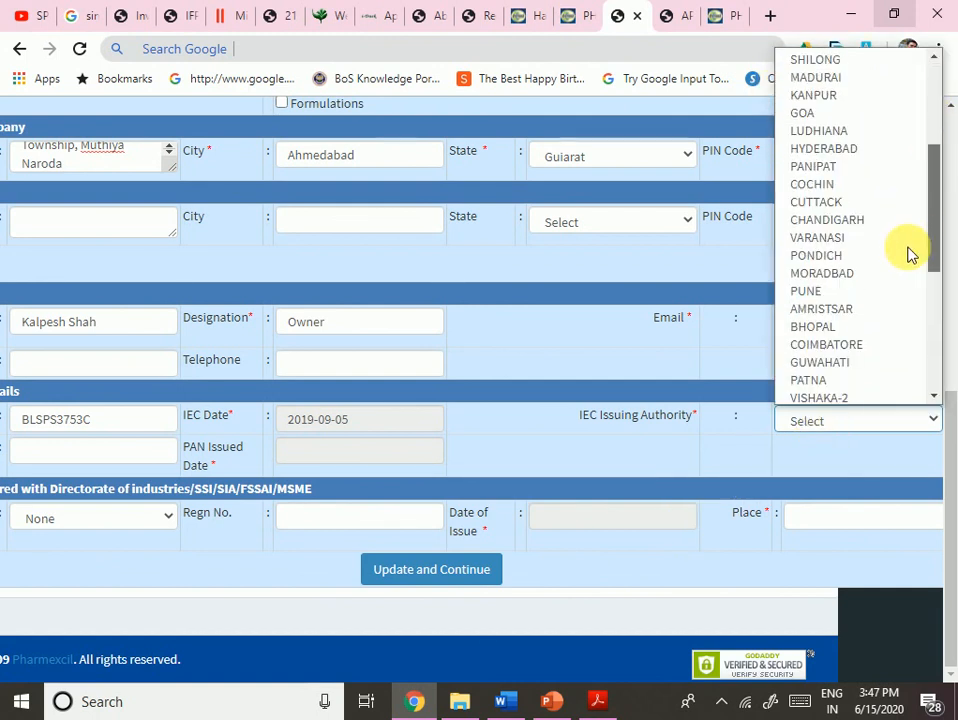
{"action": "scroll", "coordinate": [897, 368], "scroll_direction": "down", "scroll_amount": 1}
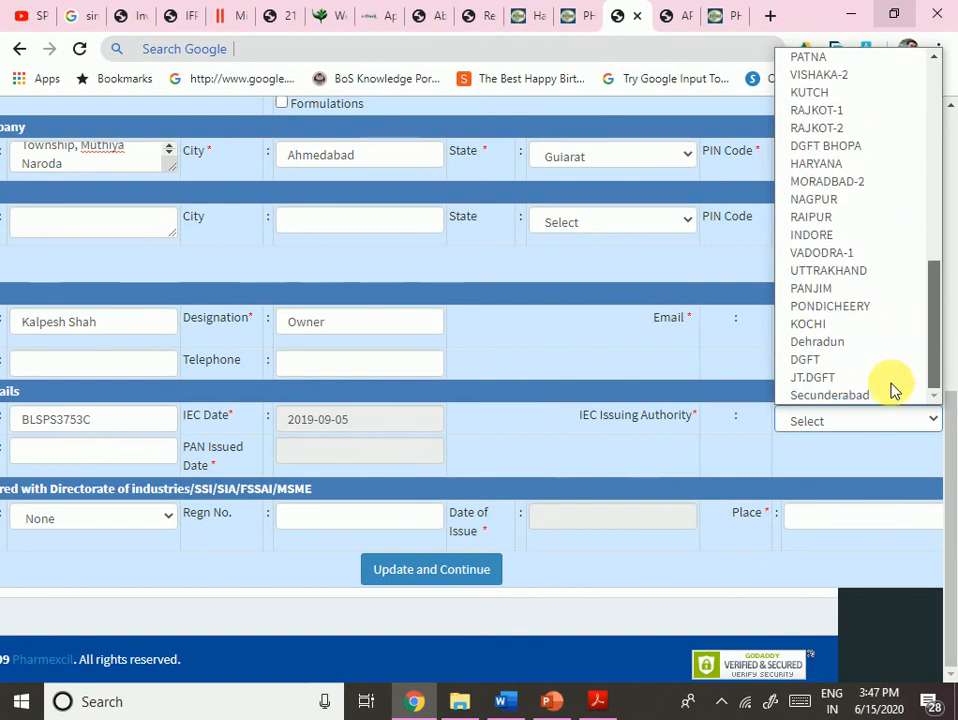
{"action": "scroll", "coordinate": [893, 200], "scroll_direction": "up", "scroll_amount": 7}
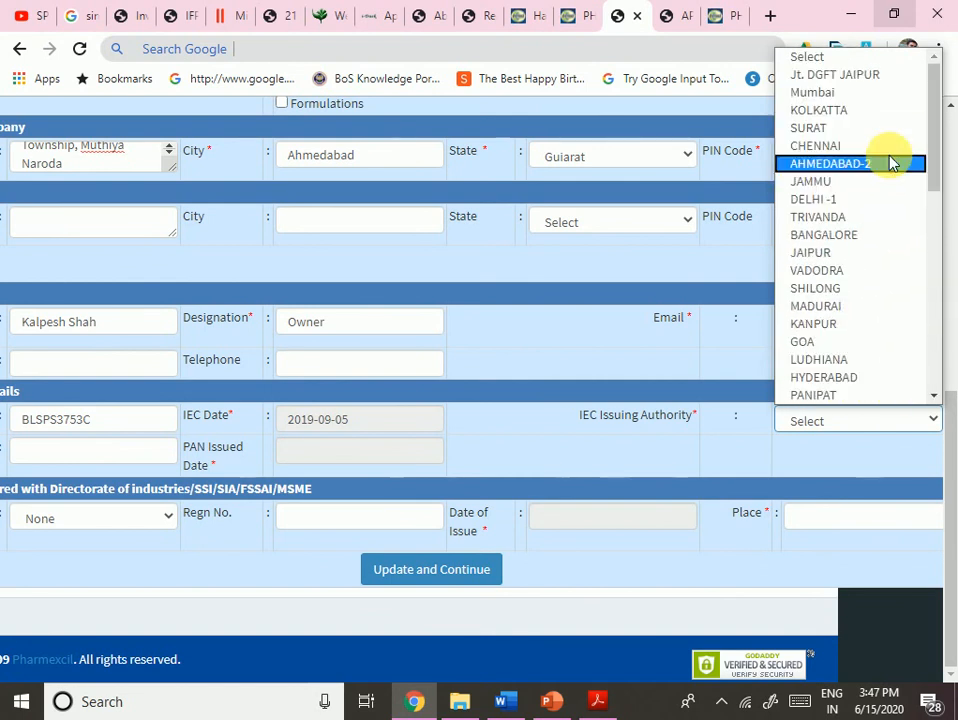
{"action": "left_click", "coordinate": [836, 168]}
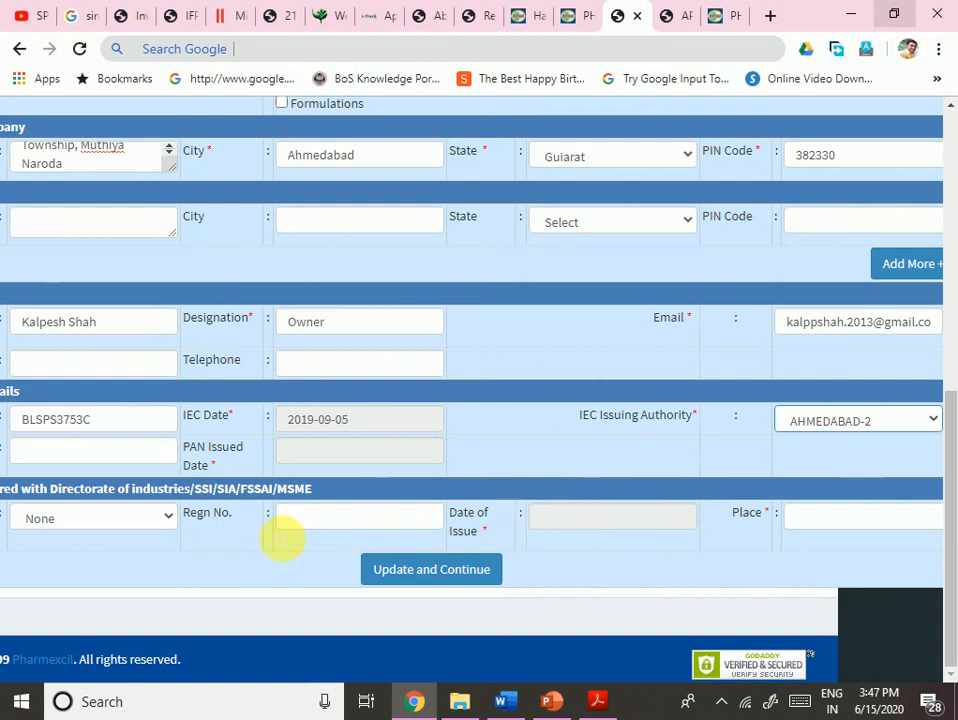
- Keep the directorate registration type as None and submit with Update and Continue
{"action": "left_click_drag", "start_coordinate": [110, 505], "coordinate": [3, 508]}
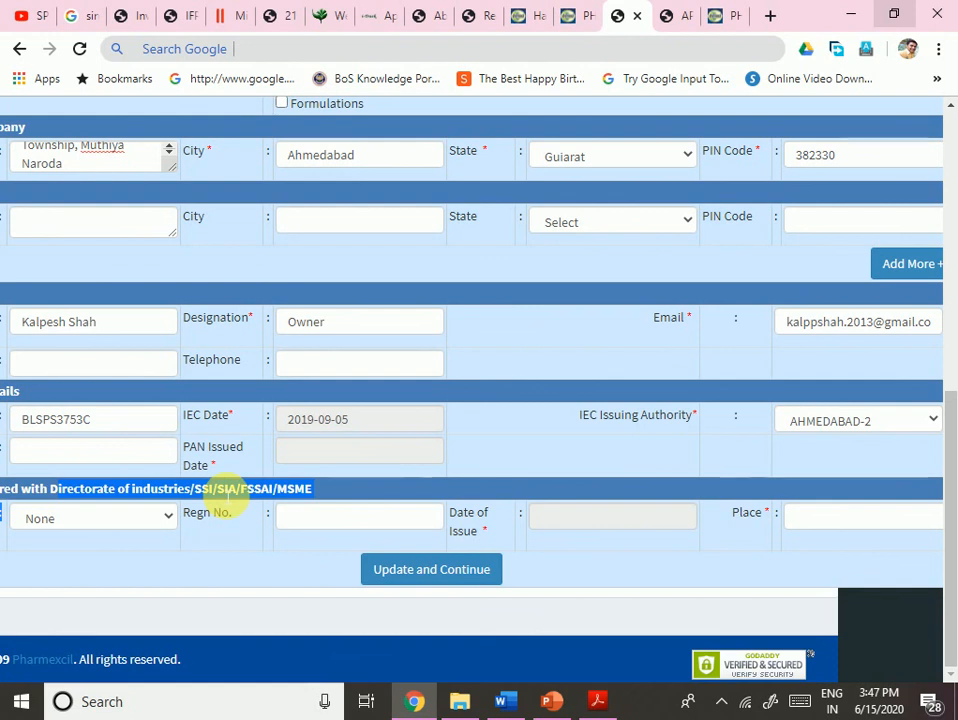
{"action": "left_click", "coordinate": [115, 522]}
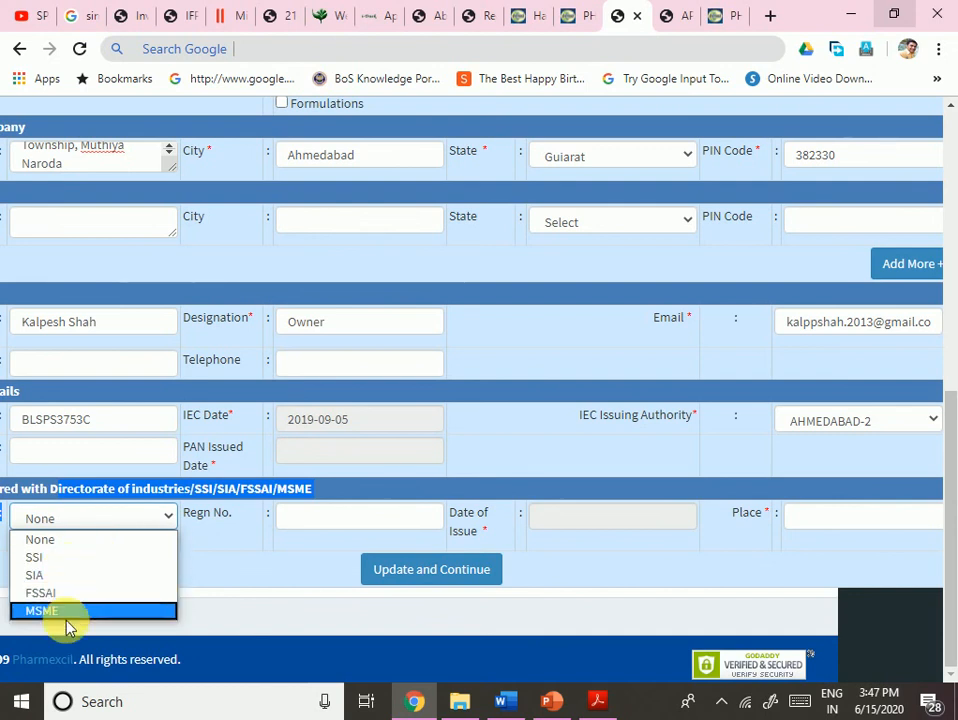
{"action": "left_click", "coordinate": [252, 565]}
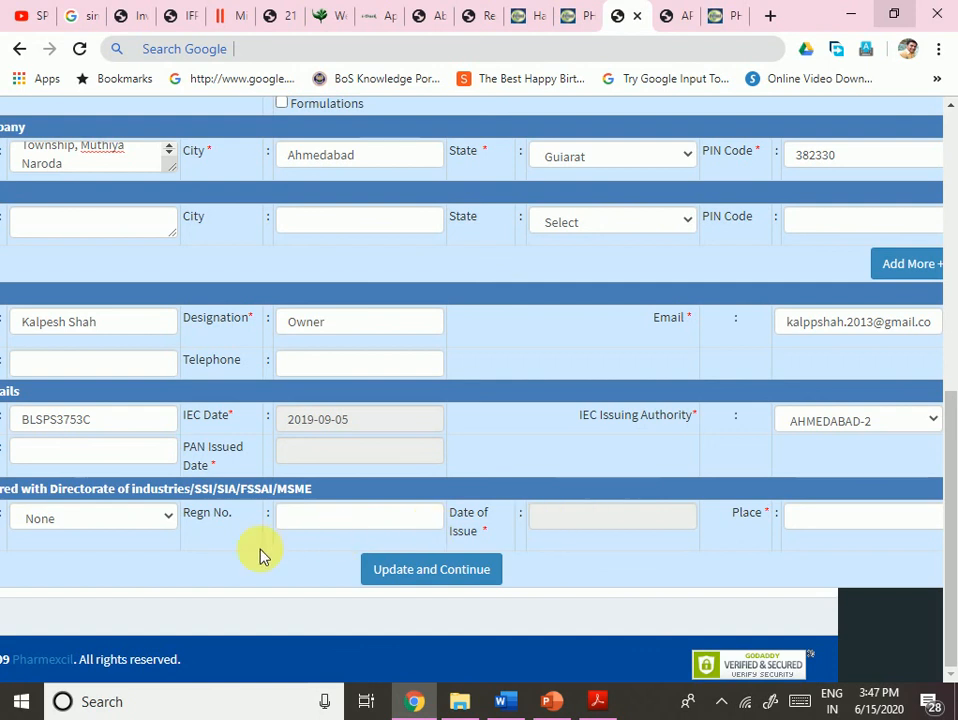
{"action": "left_click", "coordinate": [427, 572]}
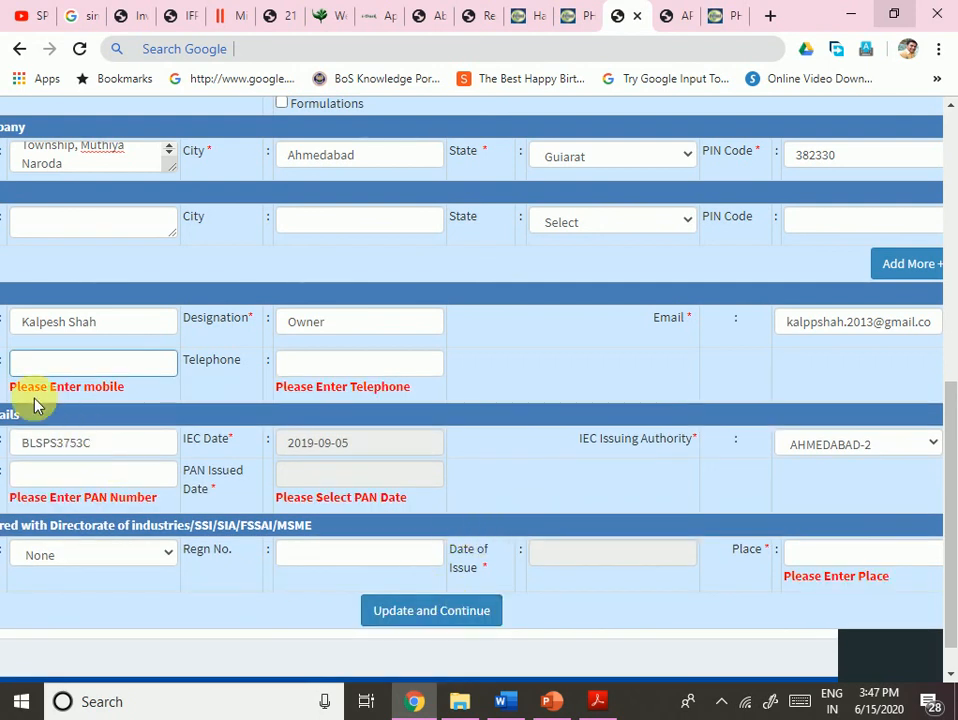
- Set the PAN Issued Date to 15 May 2007 using the calendar picker
{"action": "scroll", "coordinate": [173, 510], "scroll_direction": "down", "scroll_amount": 1}
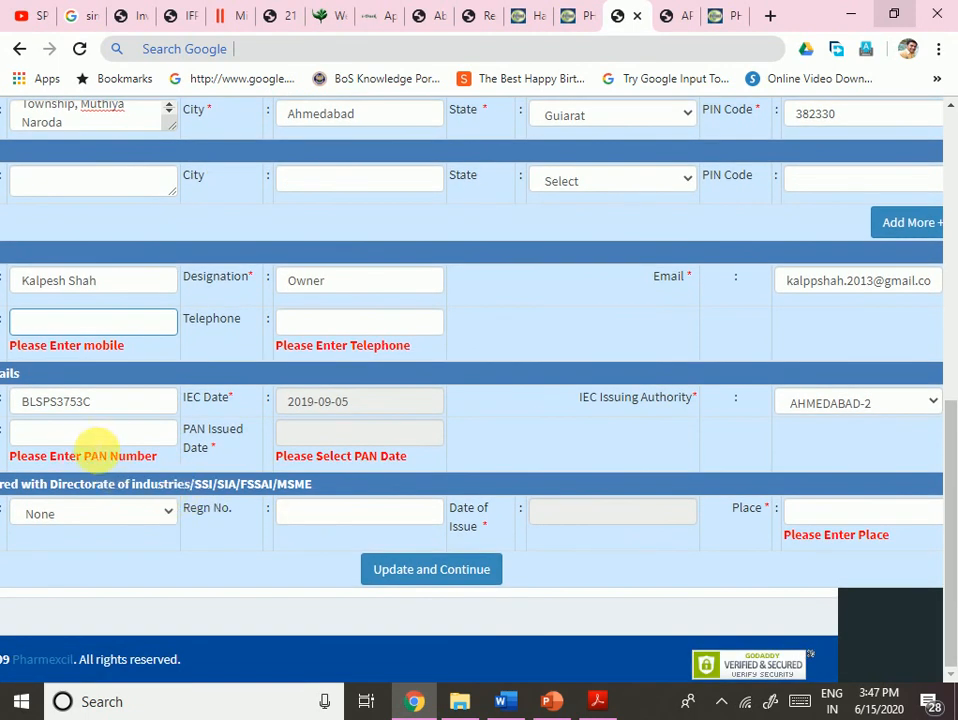
{"action": "left_click", "coordinate": [335, 438]}
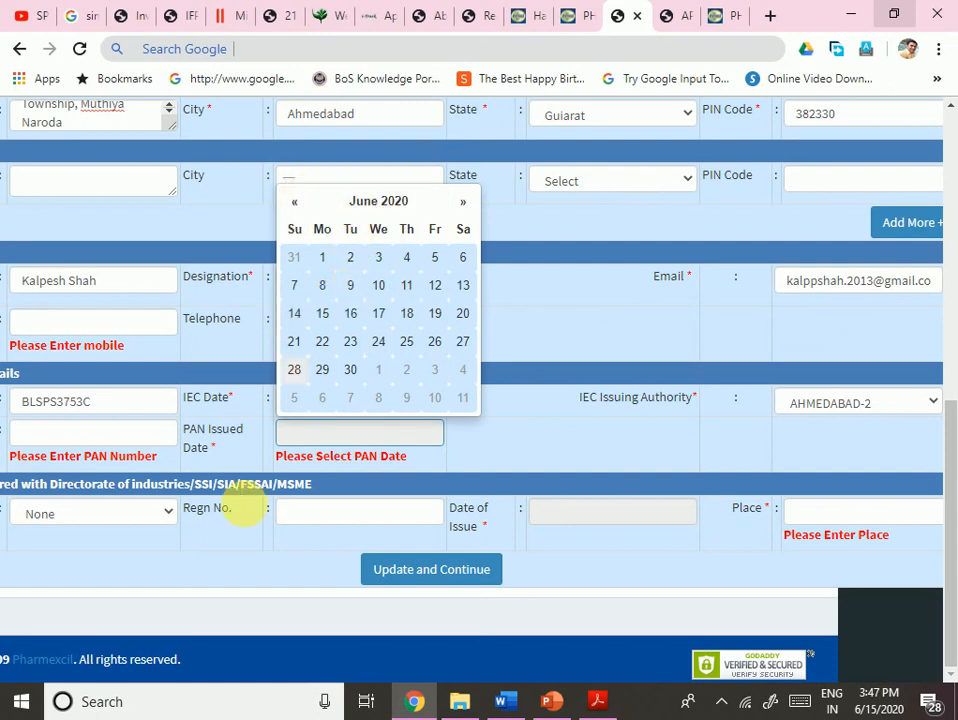
{"action": "left_click", "coordinate": [215, 568]}
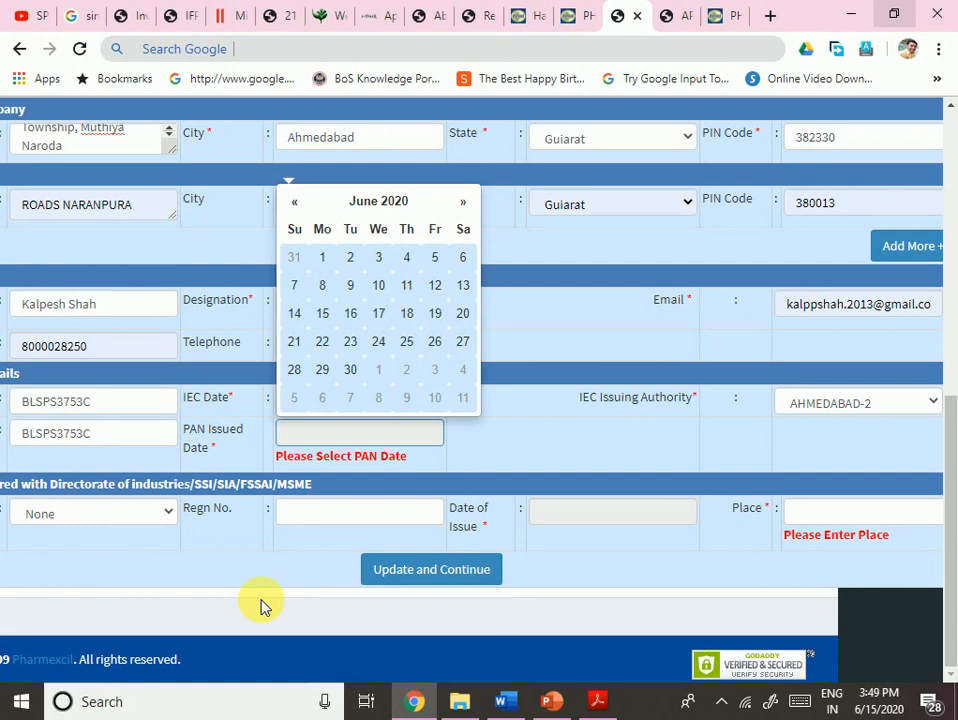
{"action": "left_click", "coordinate": [372, 202]}
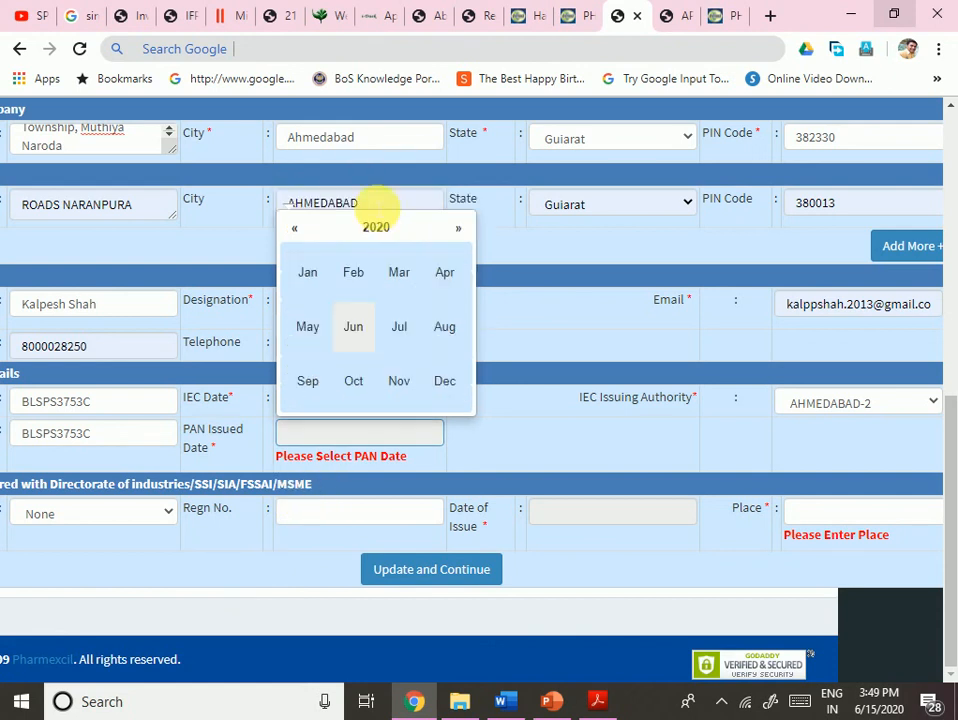
{"action": "left_click", "coordinate": [387, 230]}
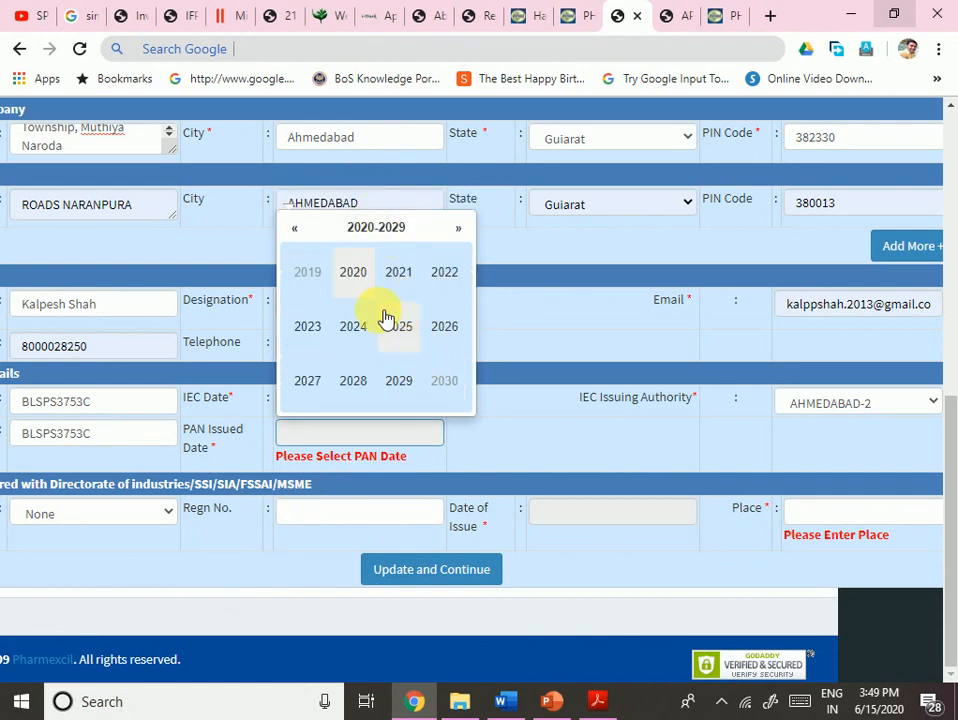
{"action": "left_click", "coordinate": [304, 230]}
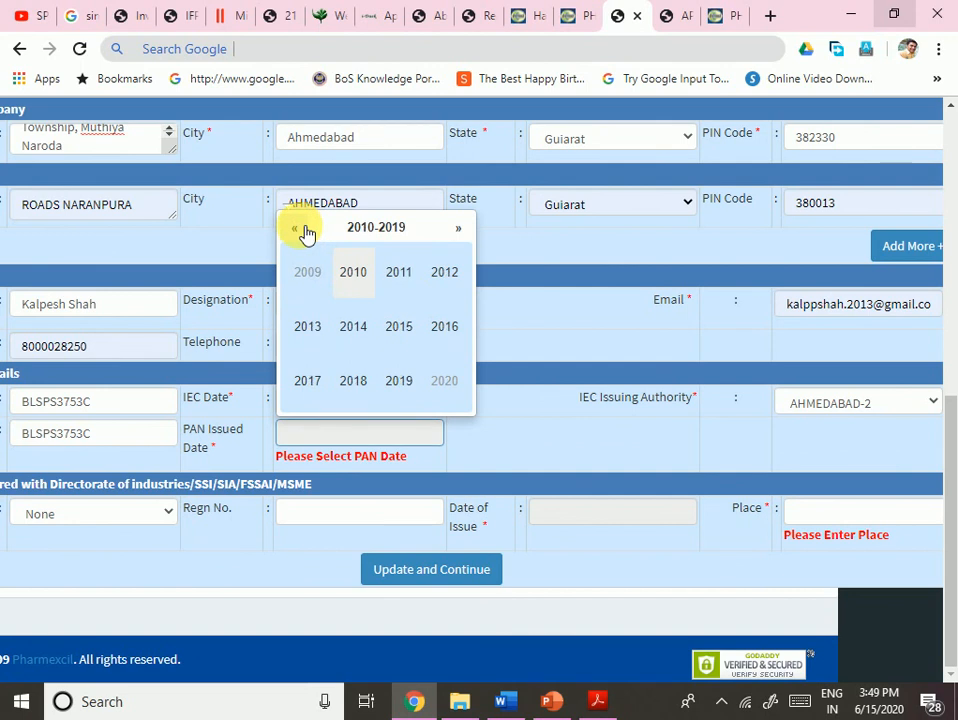
{"action": "left_click", "coordinate": [304, 230]}
{"action": "left_click", "coordinate": [309, 385]}
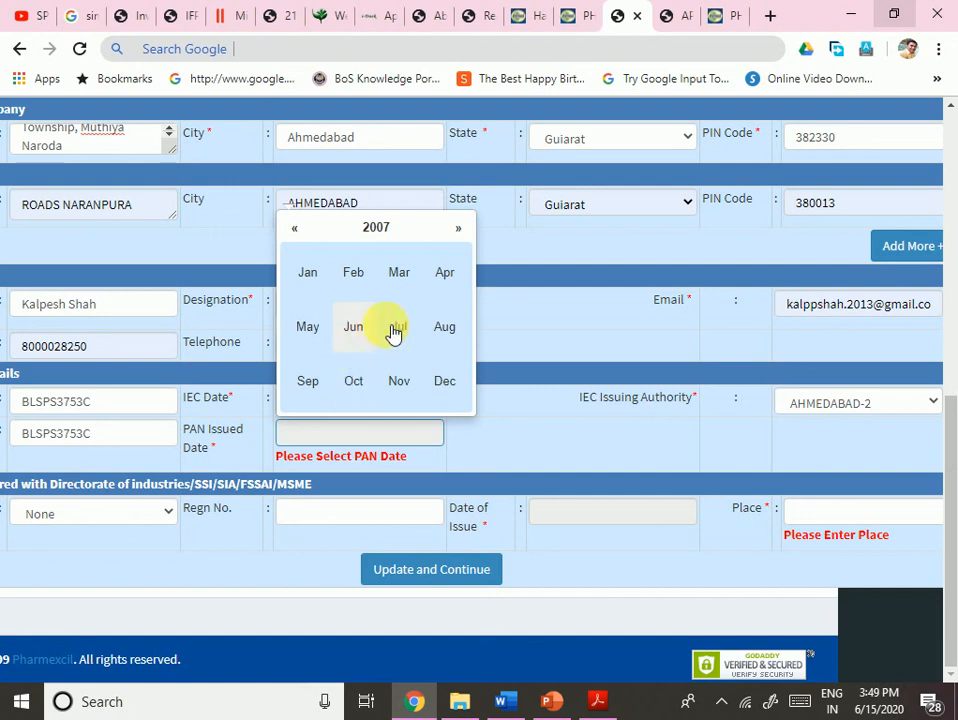
{"action": "left_click", "coordinate": [322, 337]}
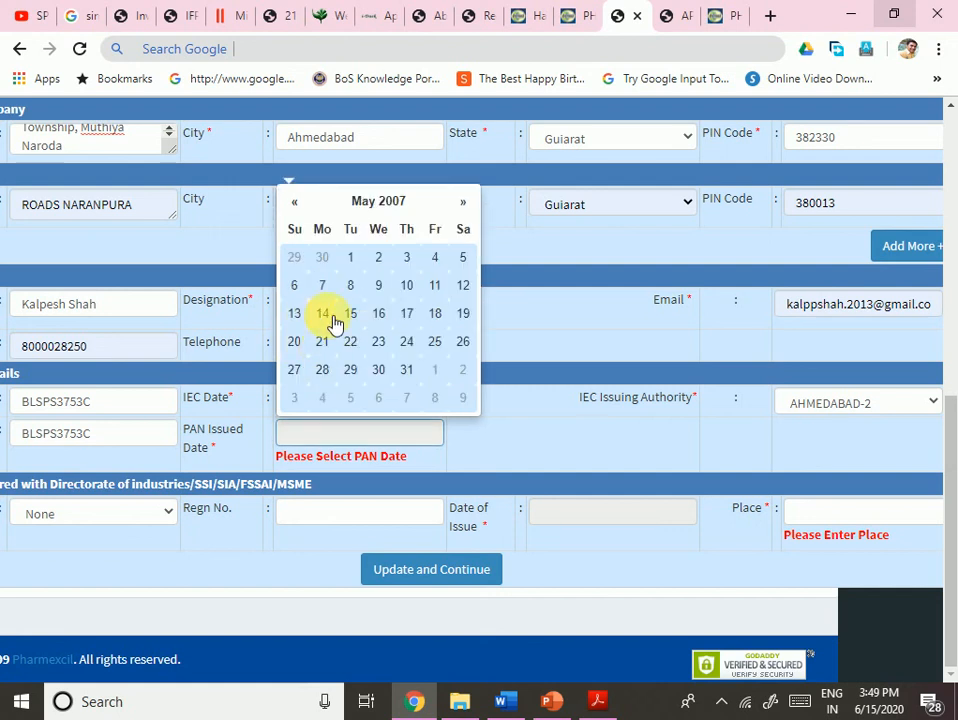
{"action": "left_click", "coordinate": [352, 314]}
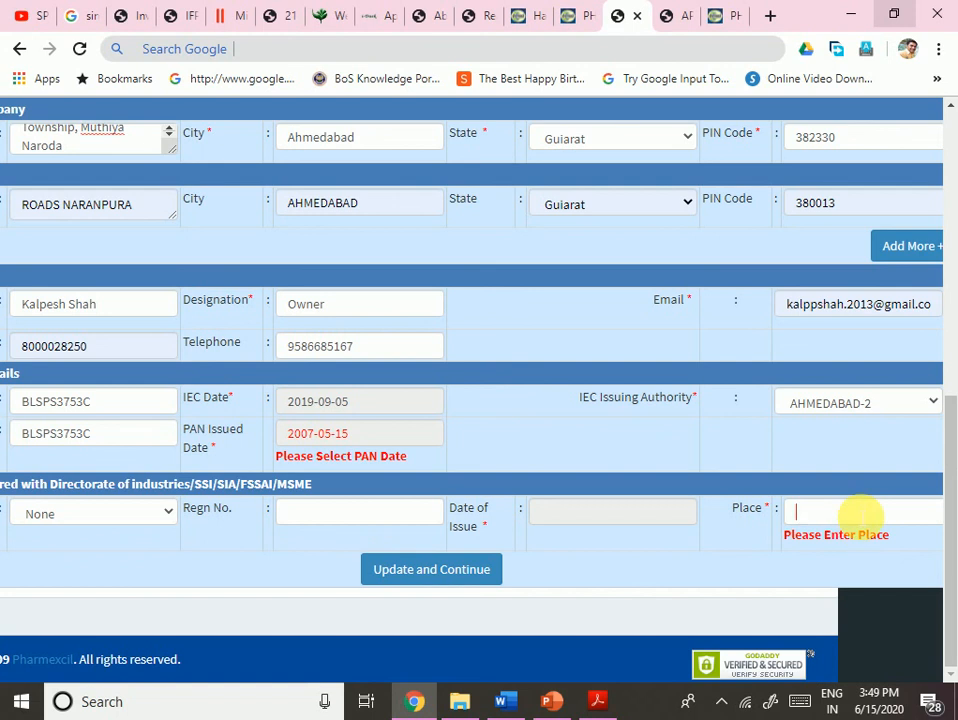
- Enter AHMEDABAD as the PAN issue place and submit the form again
{"action": "left_click", "coordinate": [862, 513]}
{"action": "left_click", "coordinate": [636, 516]}
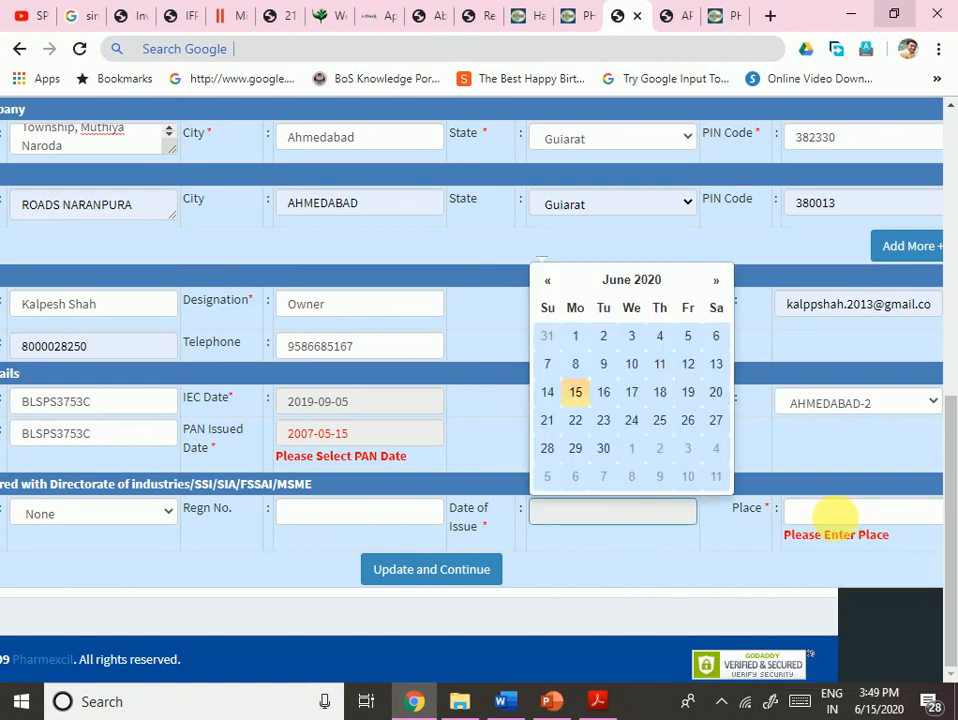
{"action": "left_click", "coordinate": [840, 513]}
{"action": "left_click", "coordinate": [631, 563]}
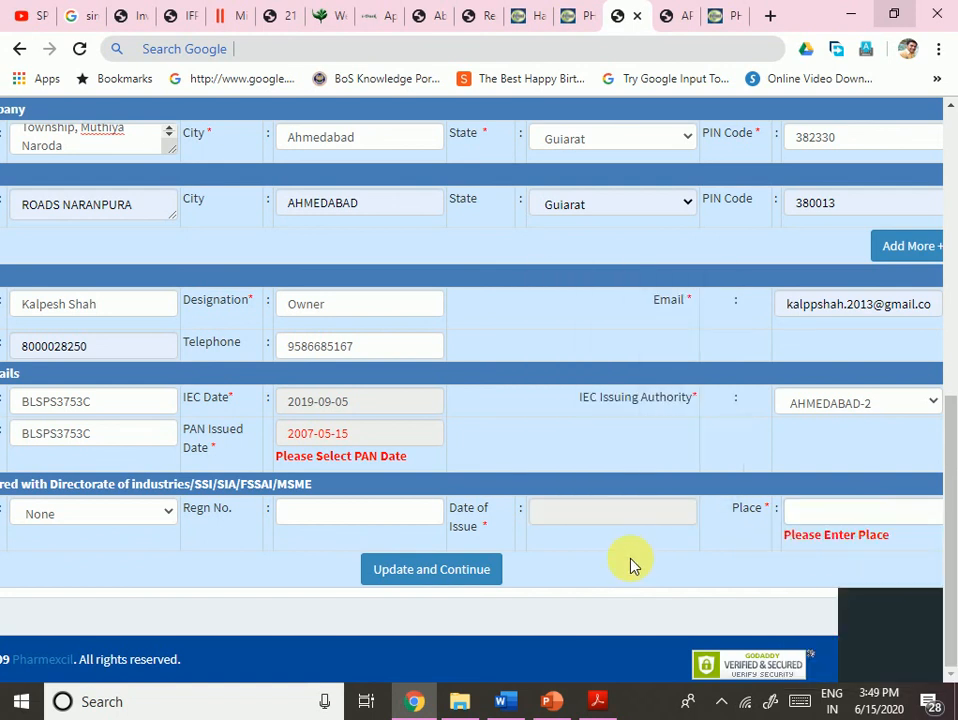
{"action": "left_click", "coordinate": [834, 513]}
{"action": "type", "text": "aHMEDABAD"}
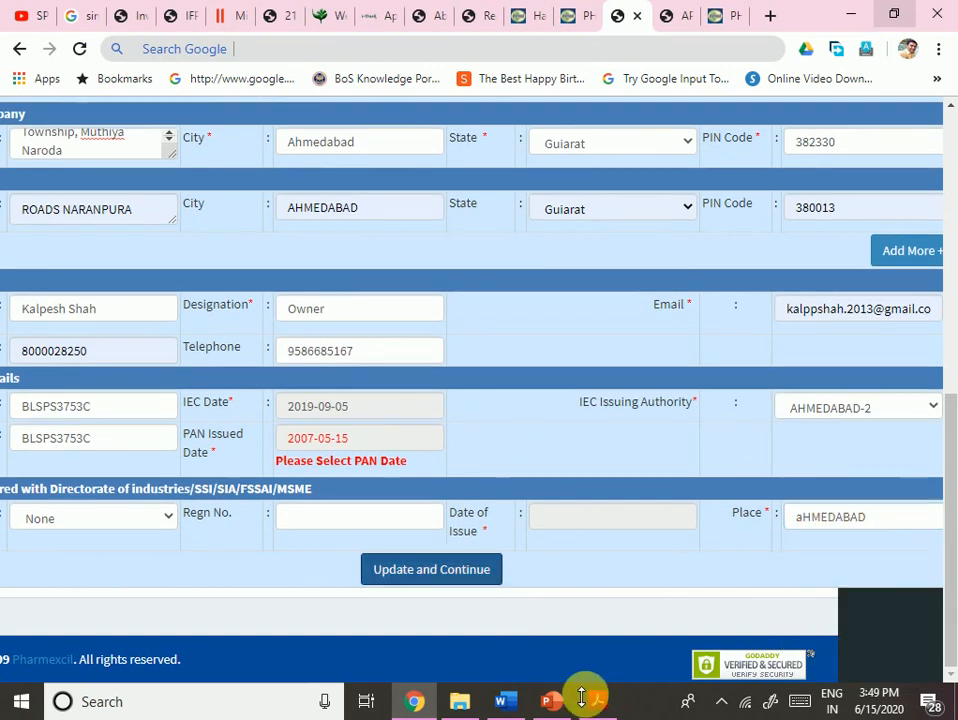
{"action": "left_click", "coordinate": [461, 578]}
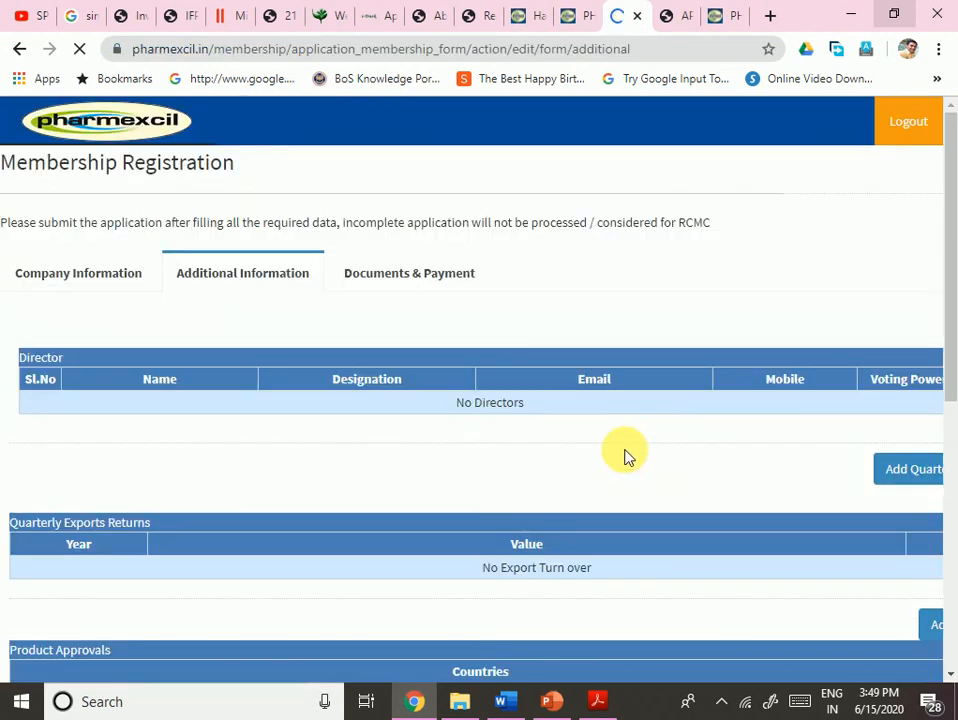
- Look over the Additional Information tab, then return to the Company Information tab
{"action": "scroll", "coordinate": [605, 463], "scroll_direction": "down", "scroll_amount": 2}
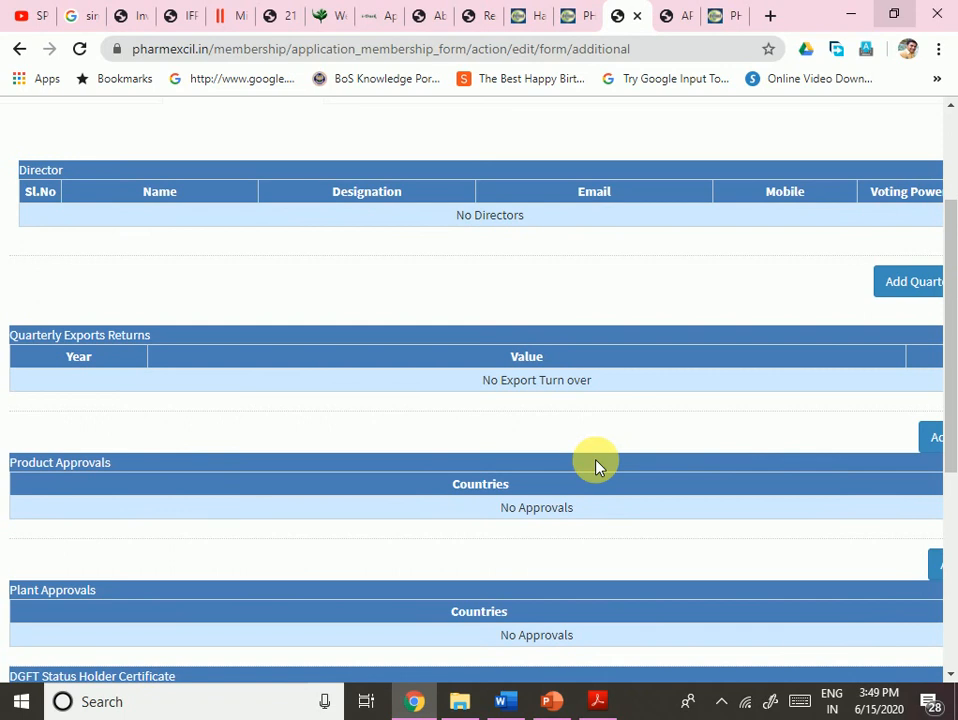
{"action": "scroll", "coordinate": [597, 466], "scroll_direction": "down", "scroll_amount": 4}
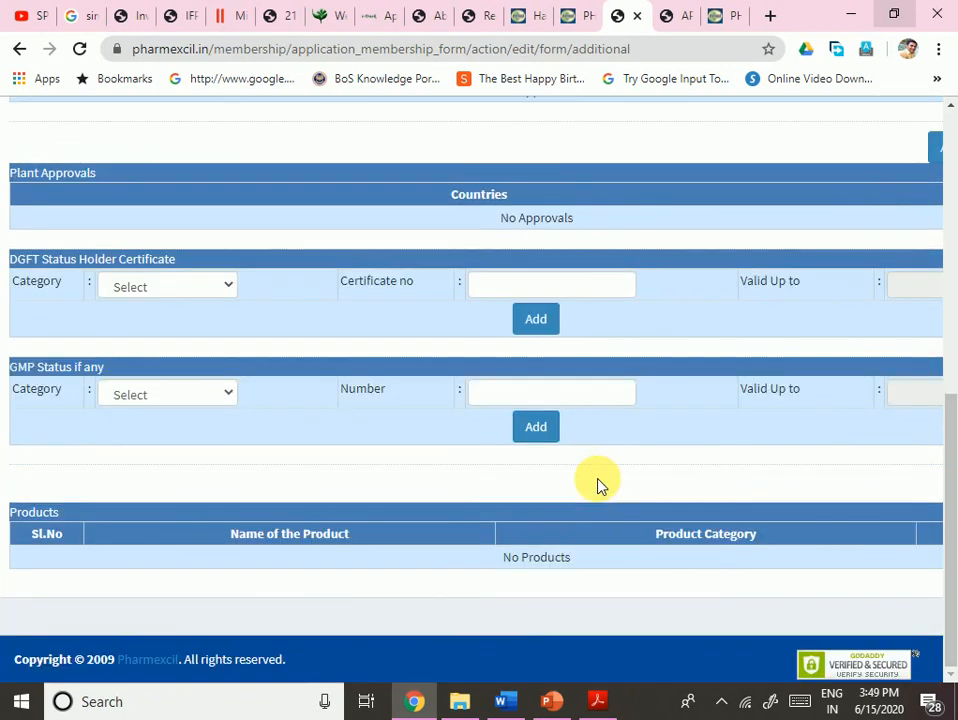
{"action": "scroll", "coordinate": [694, 528], "scroll_direction": "up", "scroll_amount": 7}
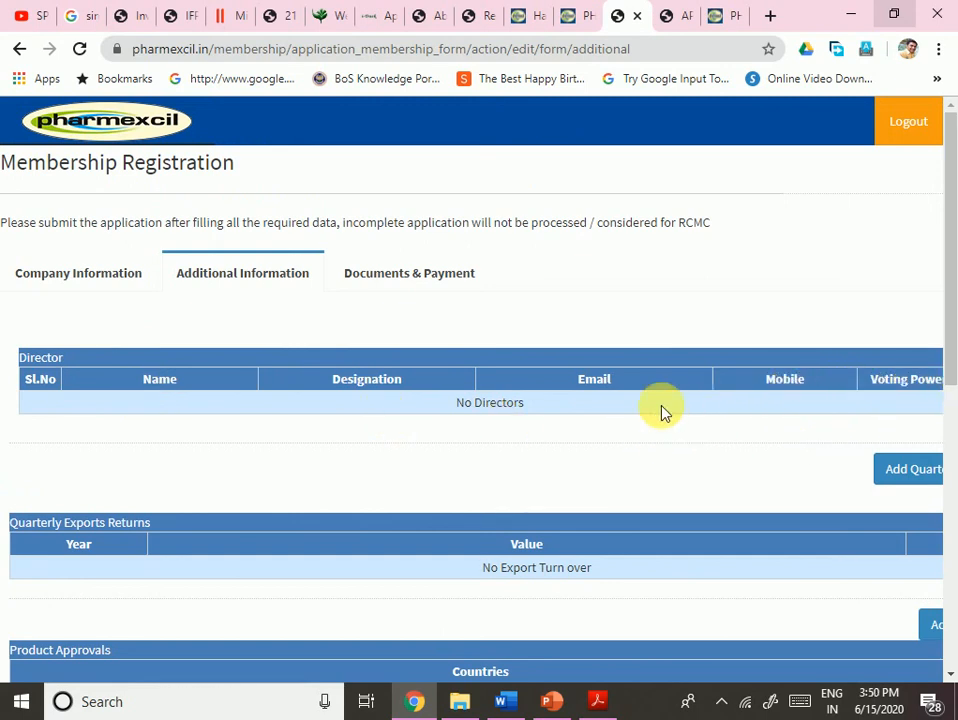
{"action": "scroll", "coordinate": [571, 413], "scroll_direction": "down", "scroll_amount": 3}
{"action": "scroll", "coordinate": [391, 391], "scroll_direction": "up", "scroll_amount": 3}
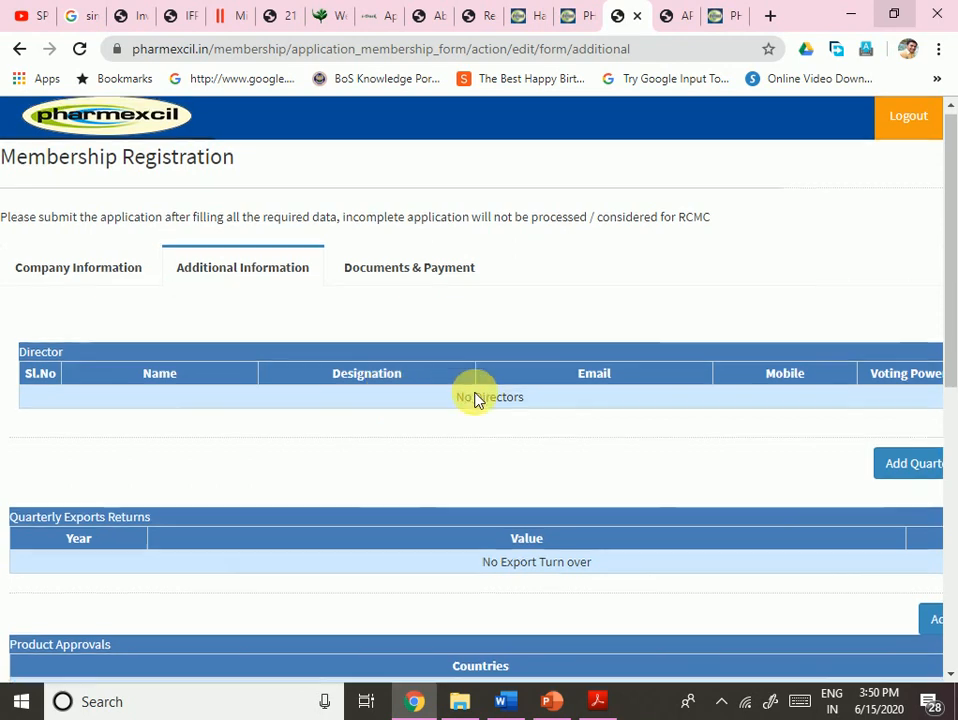
{"action": "scroll", "coordinate": [475, 398], "scroll_direction": "down", "scroll_amount": 6}
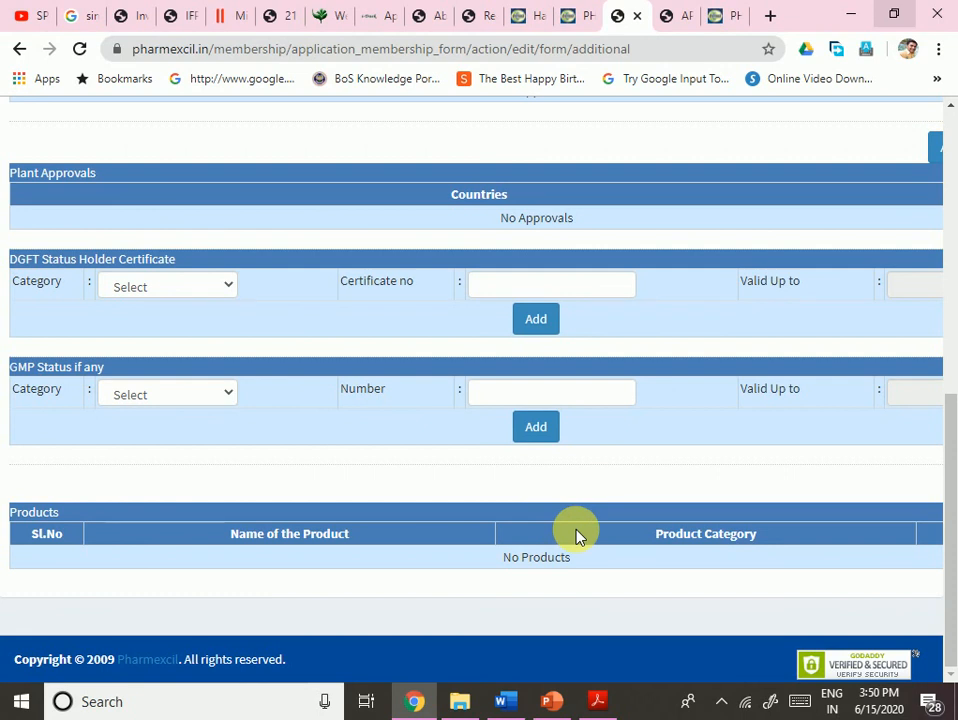
{"action": "left_click_drag", "start_coordinate": [947, 575], "coordinate": [940, 386]}
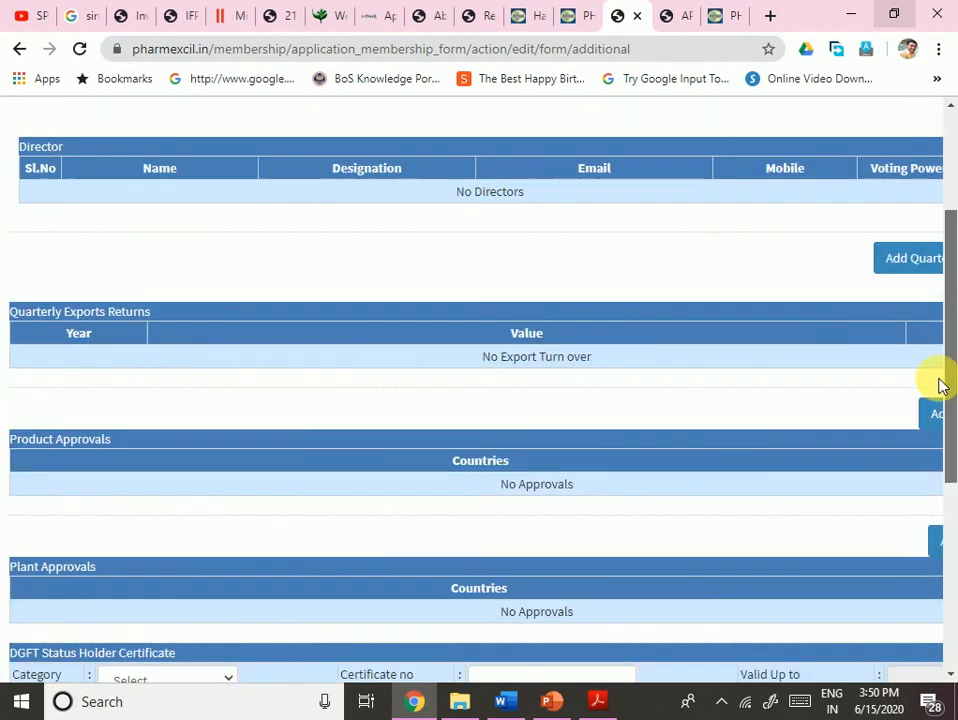
{"action": "scroll", "coordinate": [940, 386], "scroll_direction": "up", "scroll_amount": 3}
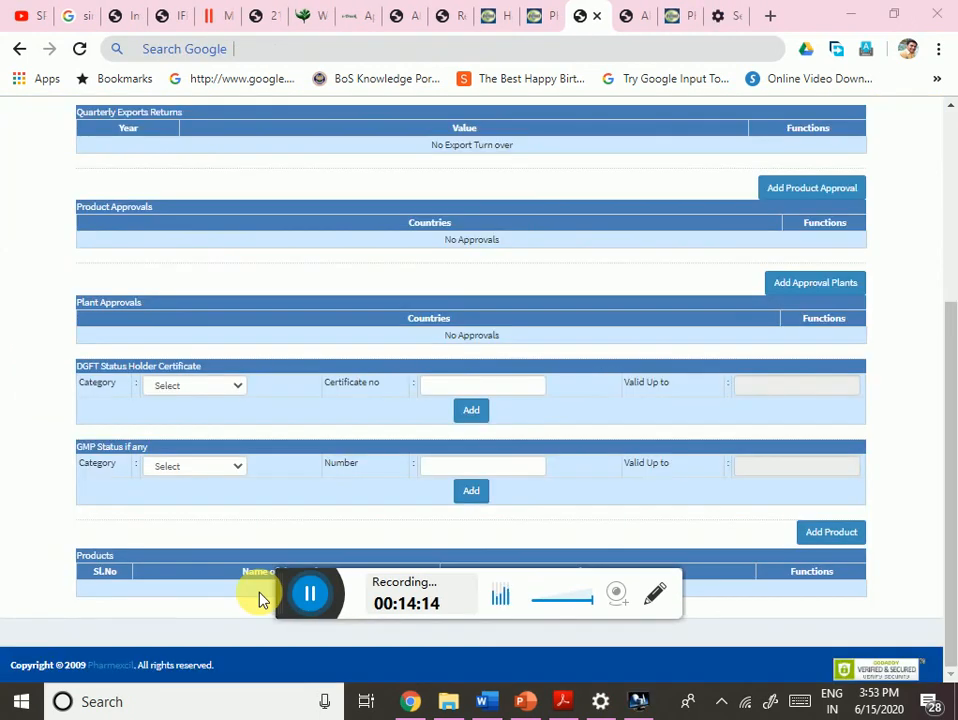
{"action": "scroll", "coordinate": [443, 481], "scroll_direction": "up", "scroll_amount": 3}
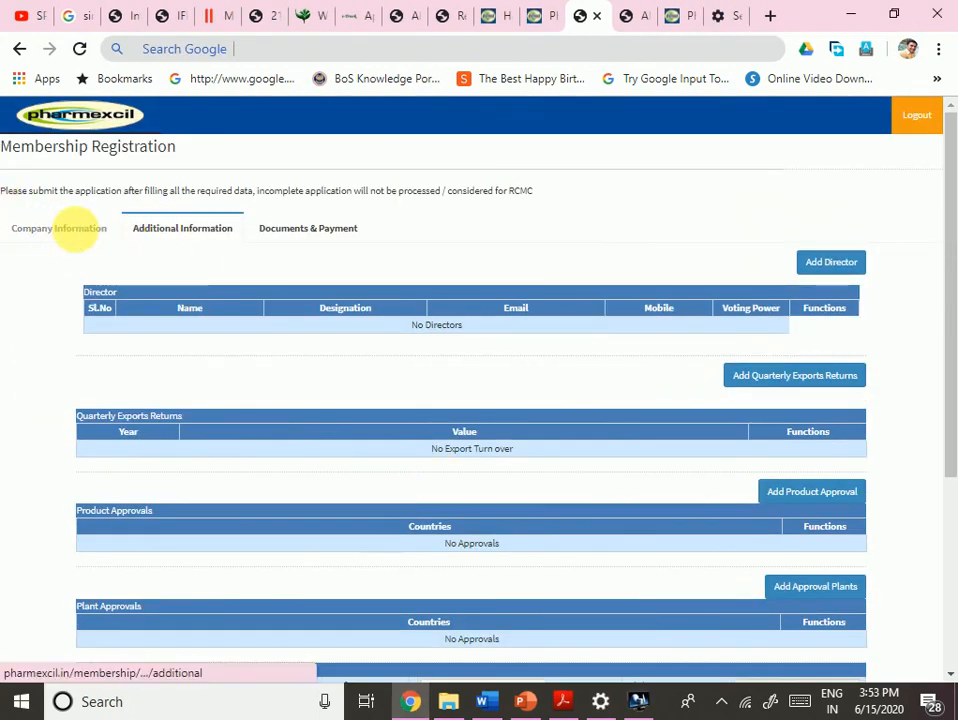
{"action": "left_click", "coordinate": [82, 237]}
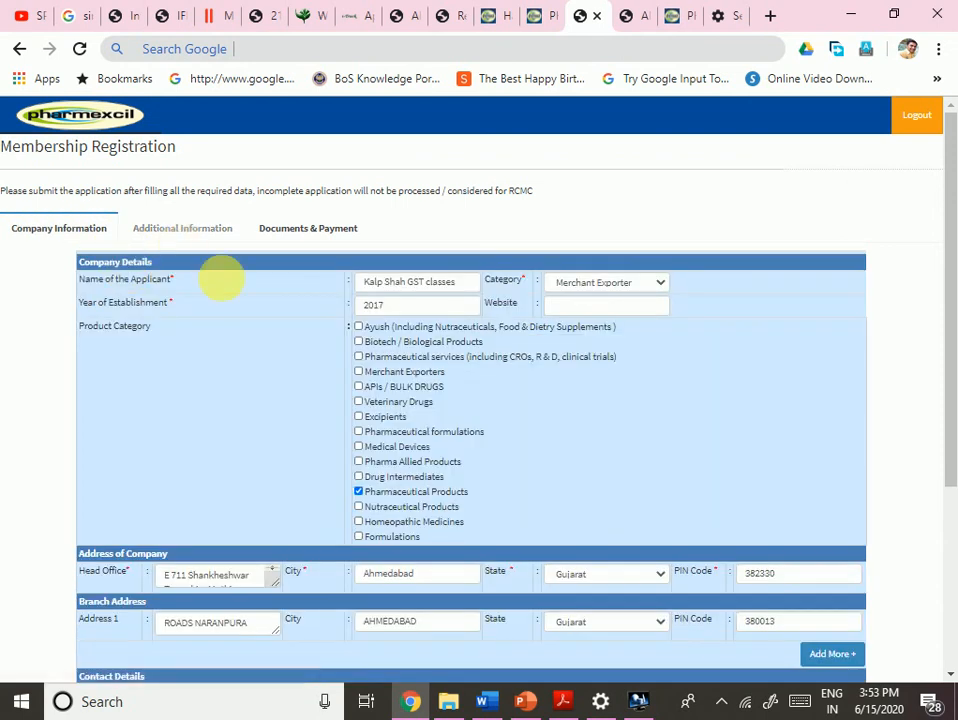
{"action": "scroll", "coordinate": [321, 353], "scroll_direction": "down", "scroll_amount": 3}
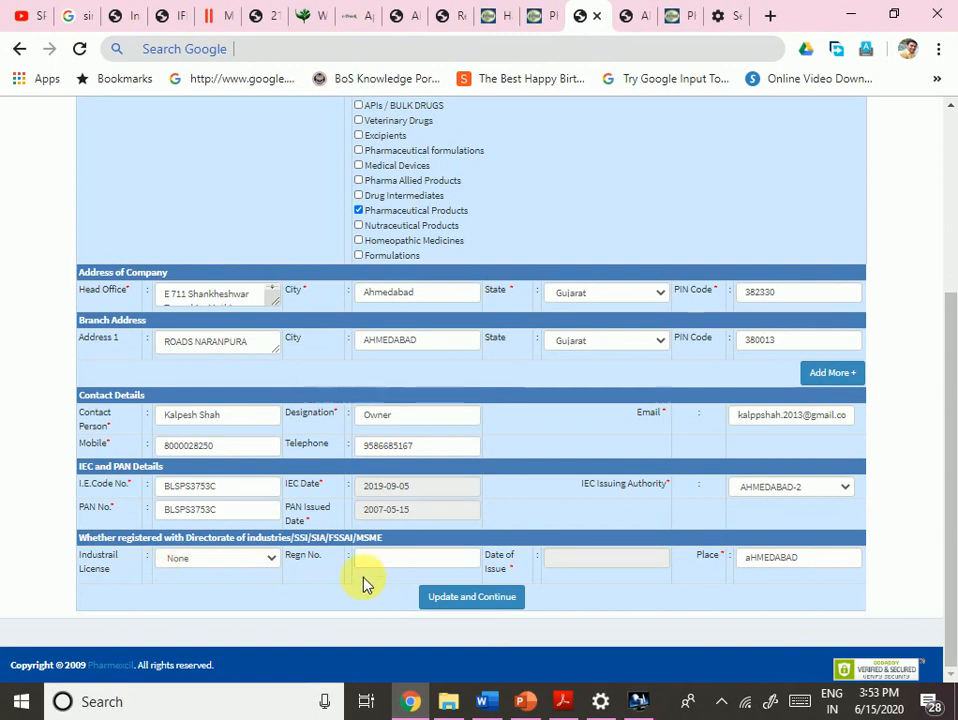
{"action": "scroll", "coordinate": [310, 453], "scroll_direction": "up", "scroll_amount": 3}
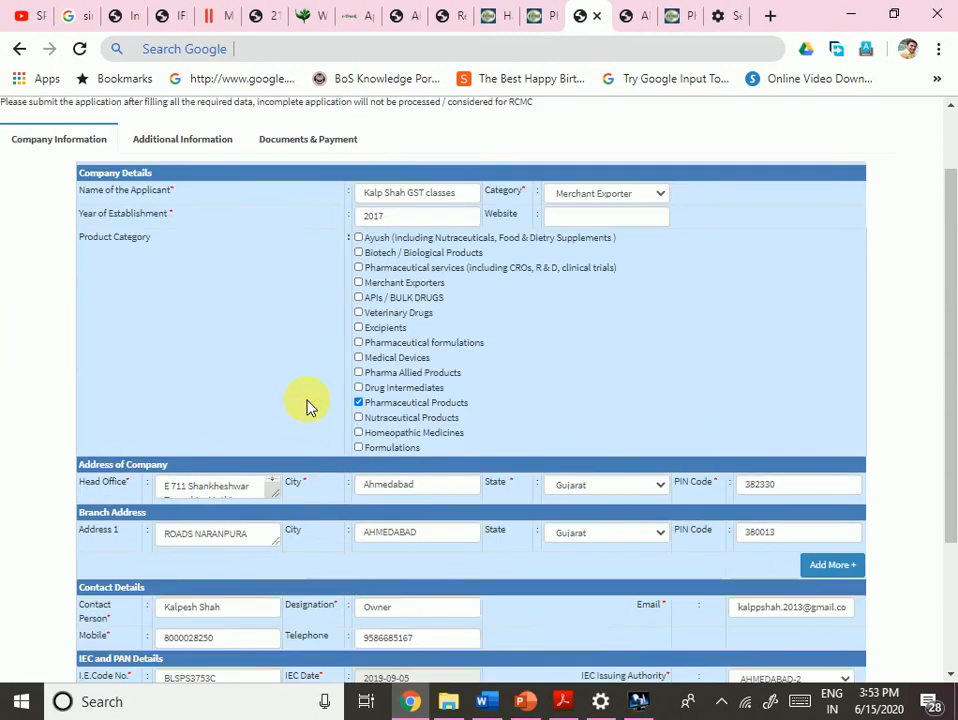
{"action": "left_click", "coordinate": [186, 230]}
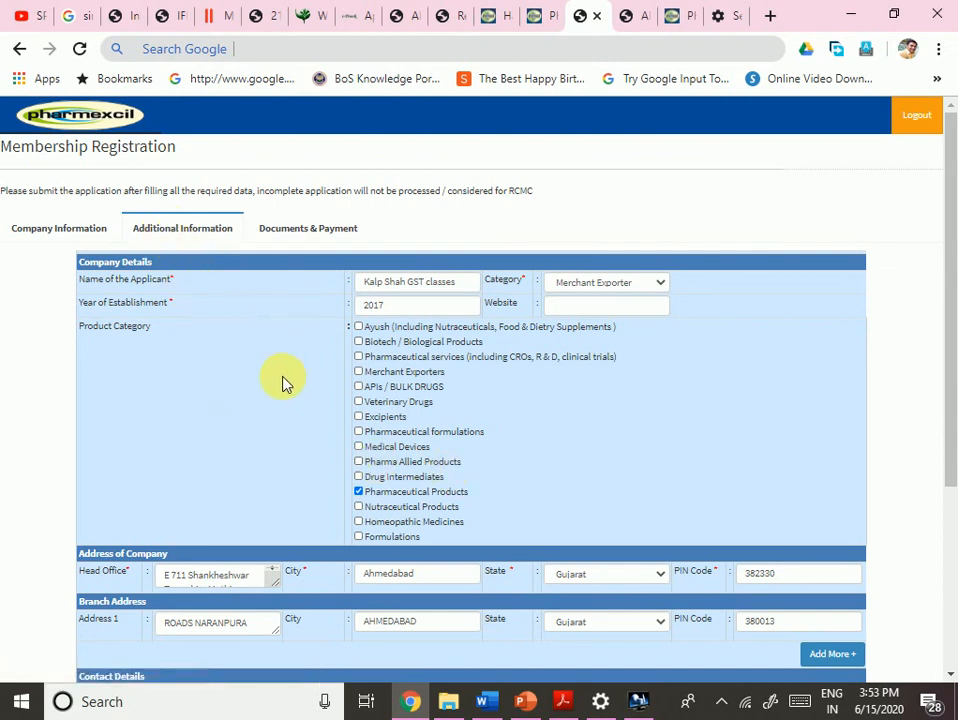
{"action": "scroll", "coordinate": [283, 382], "scroll_direction": "down", "scroll_amount": 5}
{"action": "scroll", "coordinate": [280, 383], "scroll_direction": "up", "scroll_amount": 5}
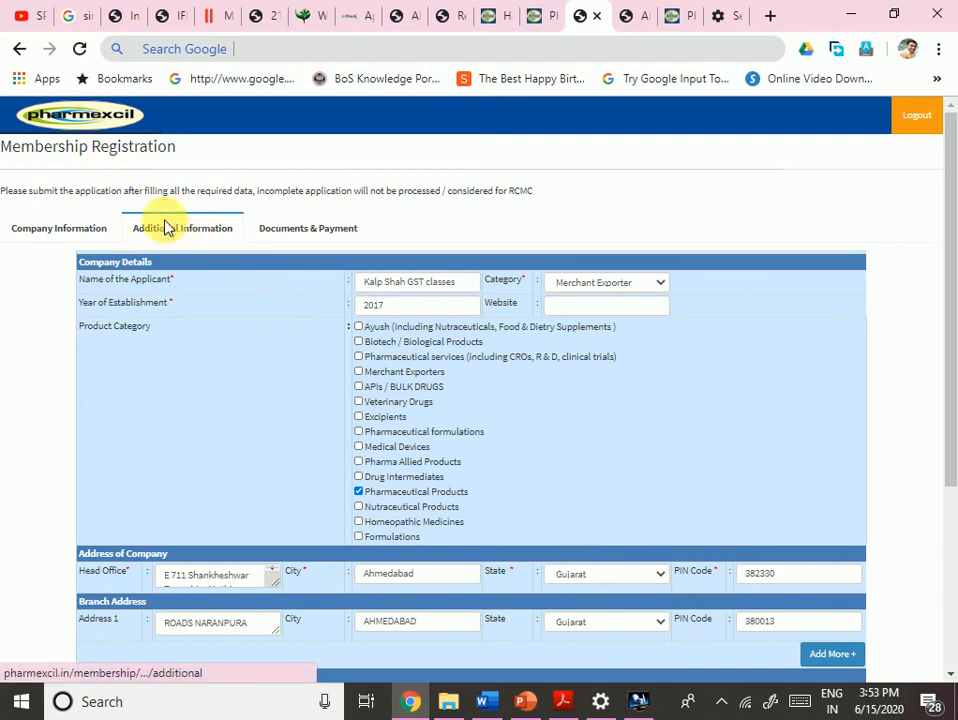
{"action": "scroll", "coordinate": [353, 363], "scroll_direction": "down", "scroll_amount": 3}
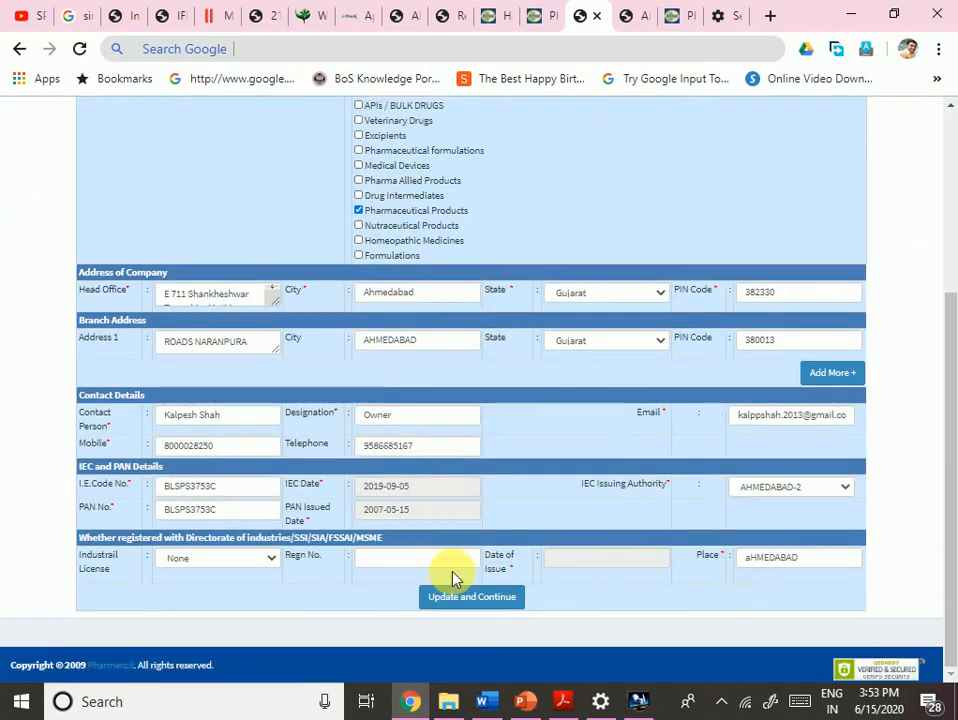
- Save the company details and review the empty Quarterly Exports Returns and GMP Status sections
{"action": "left_click", "coordinate": [490, 601]}
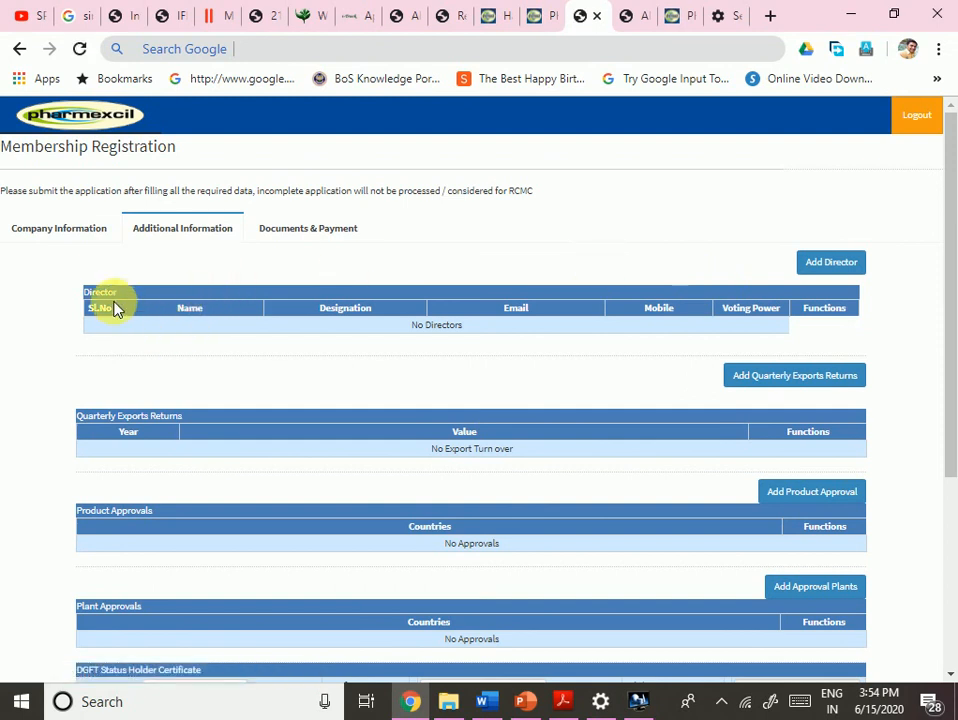
{"action": "left_click_drag", "start_coordinate": [92, 415], "coordinate": [246, 432]}
{"action": "scroll", "coordinate": [242, 438], "scroll_direction": "down", "scroll_amount": 2}
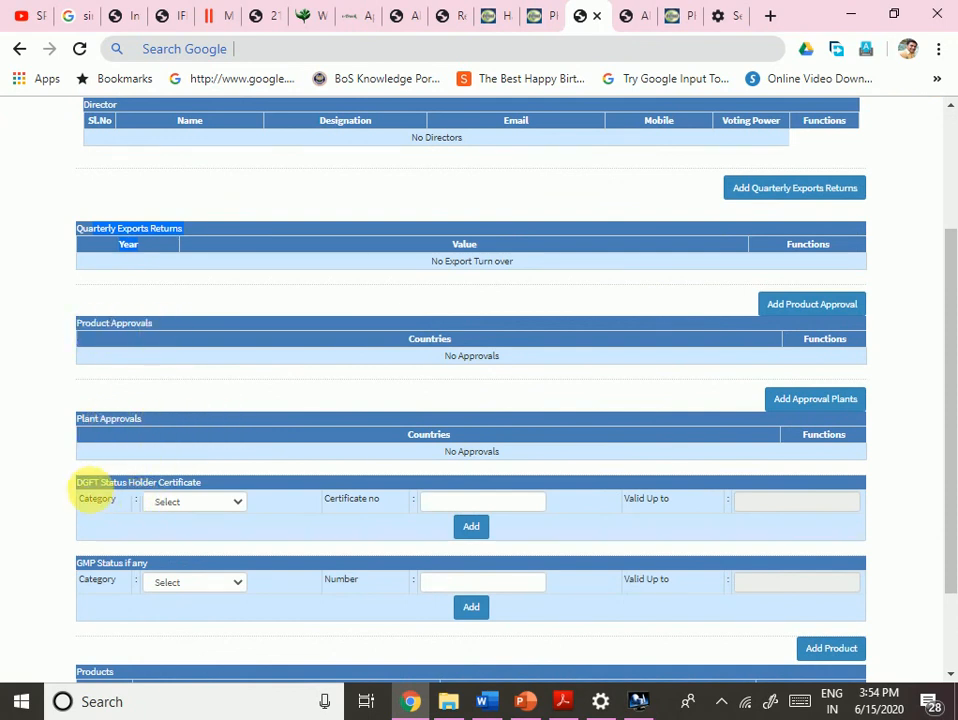
{"action": "left_click", "coordinate": [100, 492]}
{"action": "scroll", "coordinate": [286, 496], "scroll_direction": "down", "scroll_amount": 1}
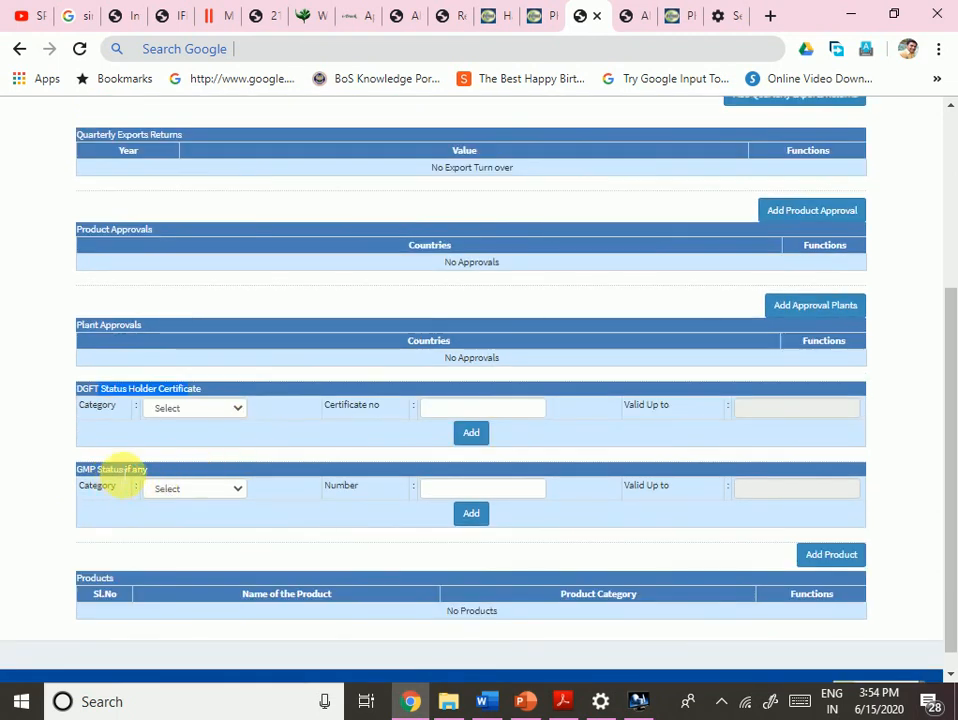
{"action": "left_click_drag", "start_coordinate": [131, 471], "coordinate": [183, 470]}
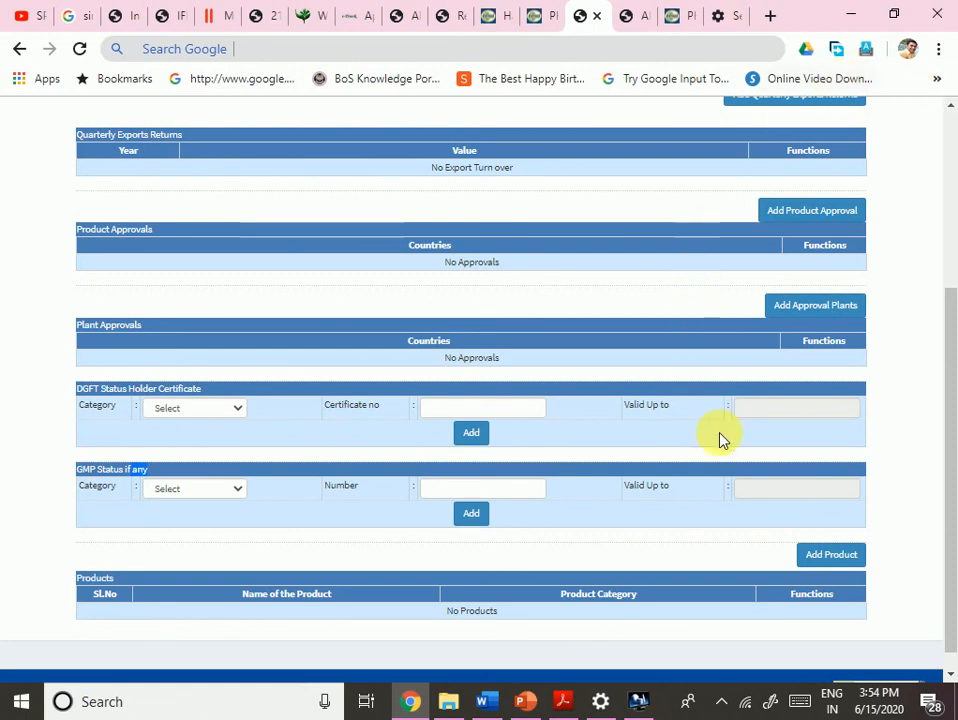
{"action": "scroll", "coordinate": [257, 548], "scroll_direction": "down", "scroll_amount": 1}
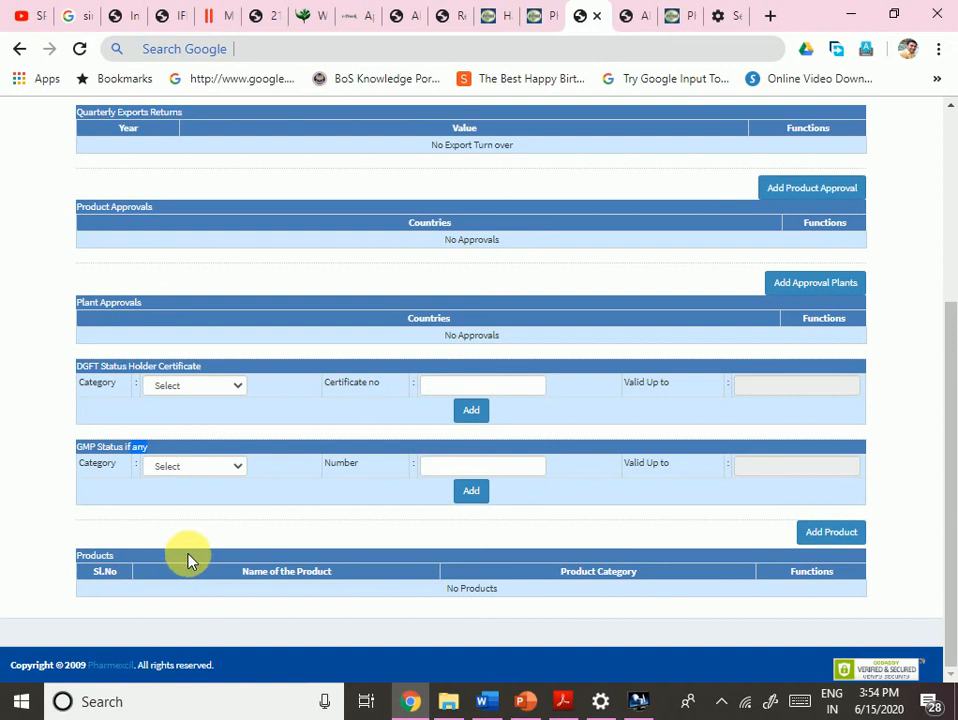
{"action": "scroll", "coordinate": [190, 560], "scroll_direction": "up", "scroll_amount": 3}
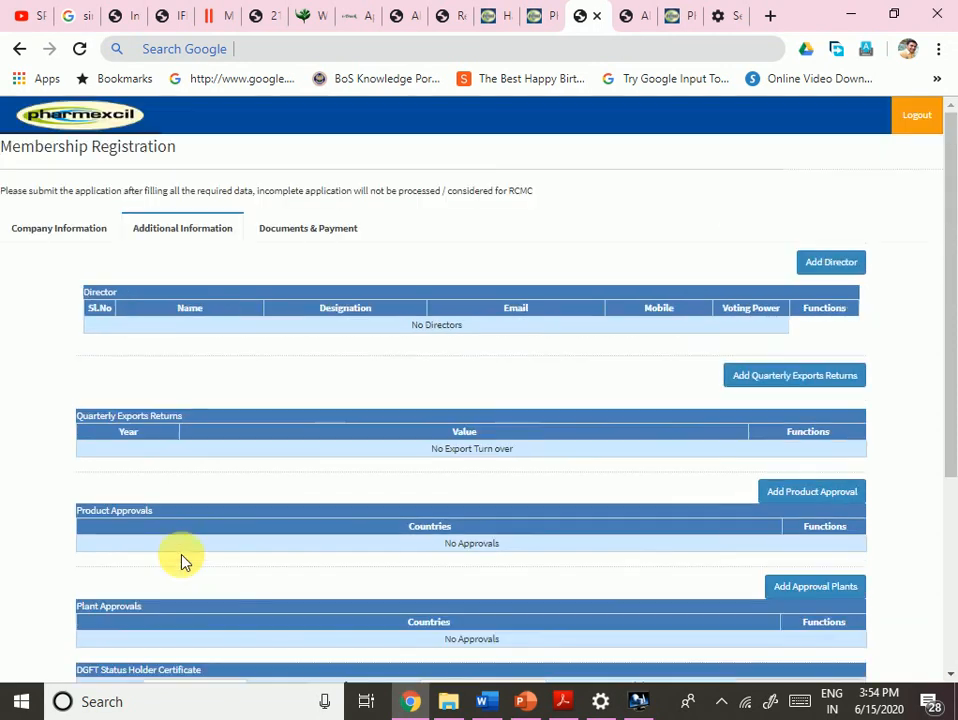
- Start a new director entry with salutation Mr, the director's full name and designation Proprietor
{"action": "left_click", "coordinate": [829, 263]}
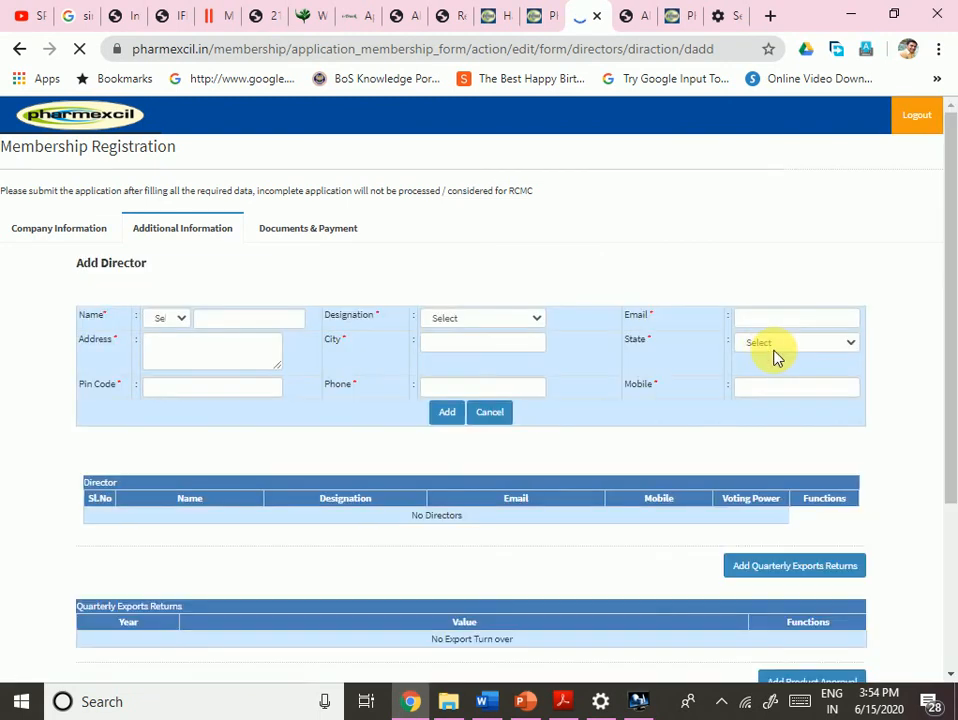
{"action": "scroll", "coordinate": [245, 410], "scroll_direction": "down", "scroll_amount": 4}
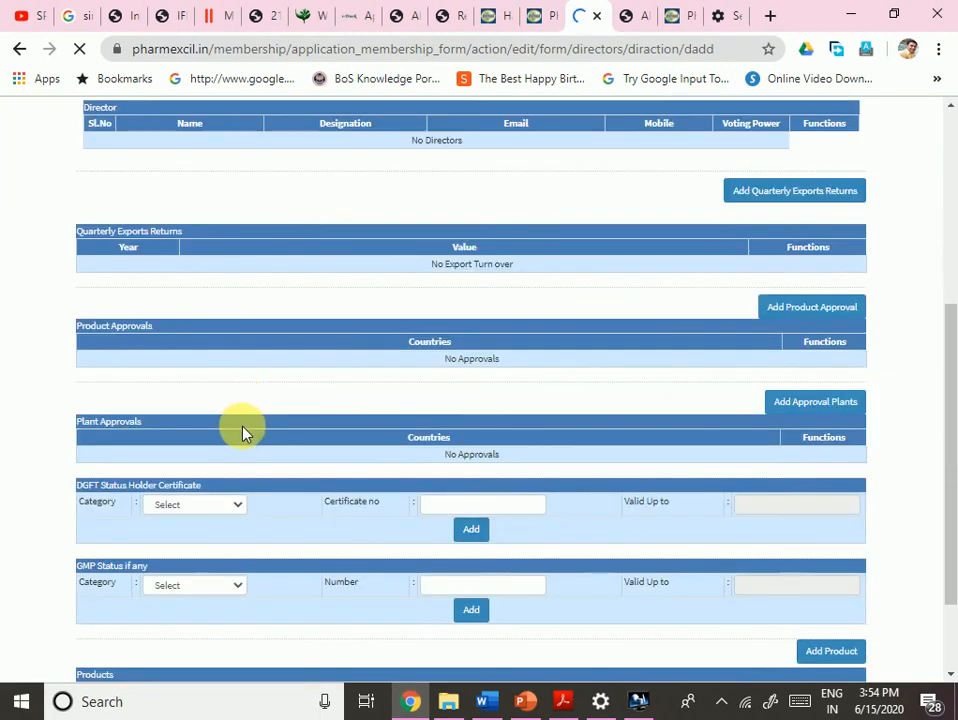
{"action": "scroll", "coordinate": [242, 432], "scroll_direction": "up", "scroll_amount": 4}
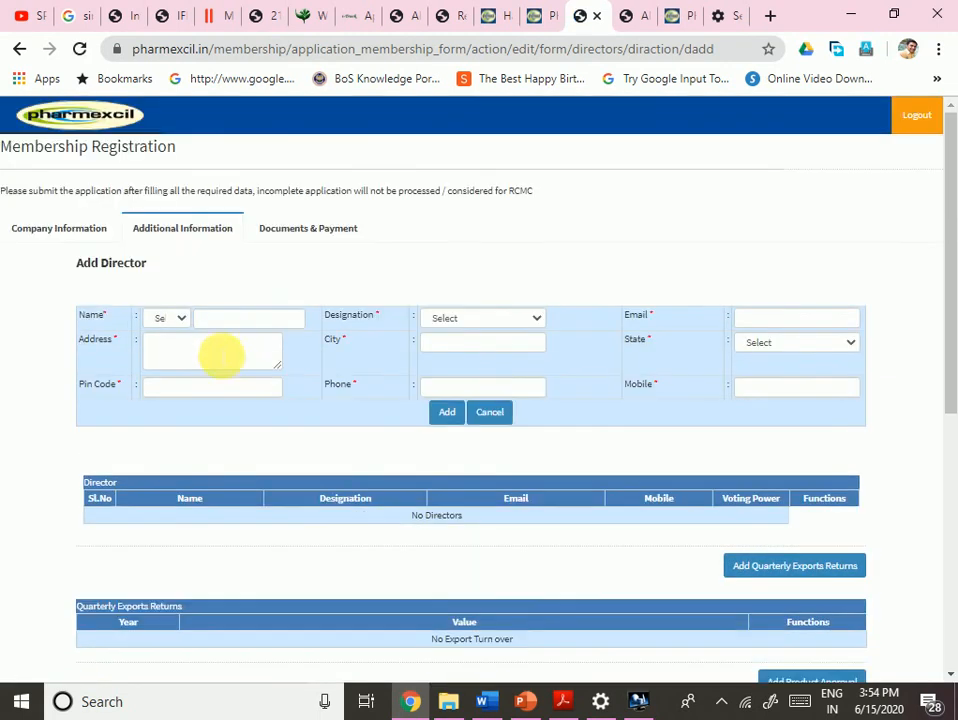
{"action": "left_click", "coordinate": [182, 320]}
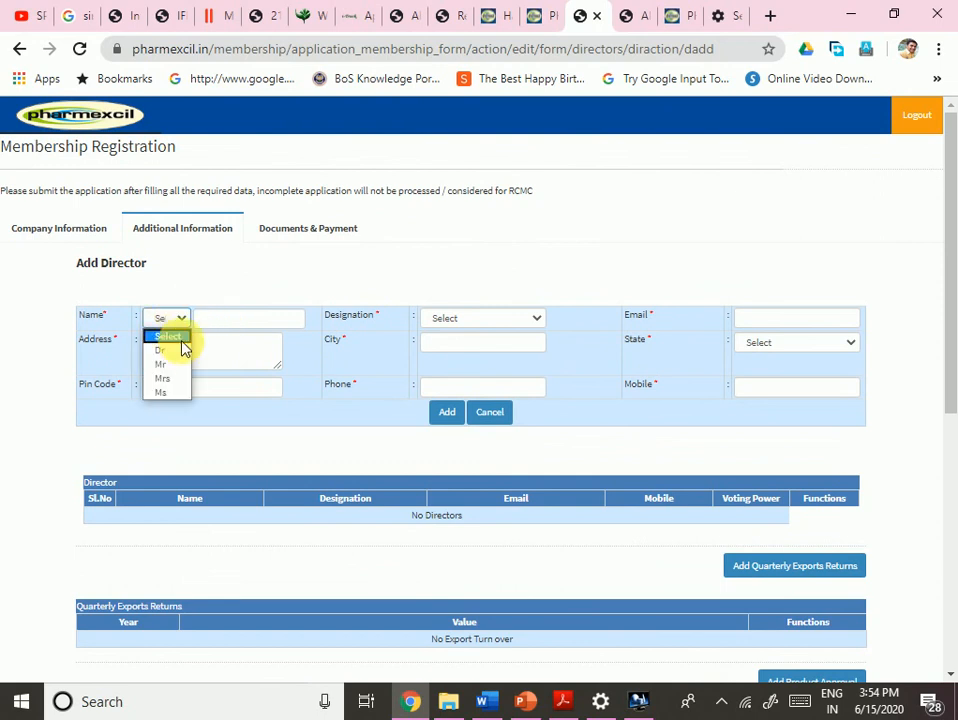
{"action": "left_click", "coordinate": [182, 365]}
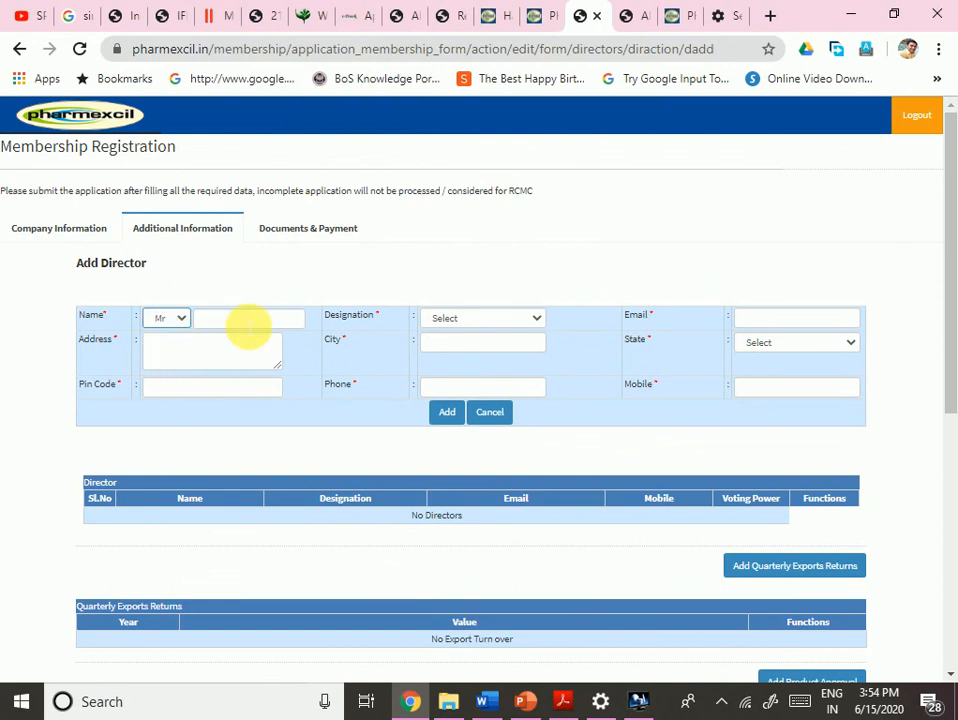
{"action": "left_click", "coordinate": [247, 322]}
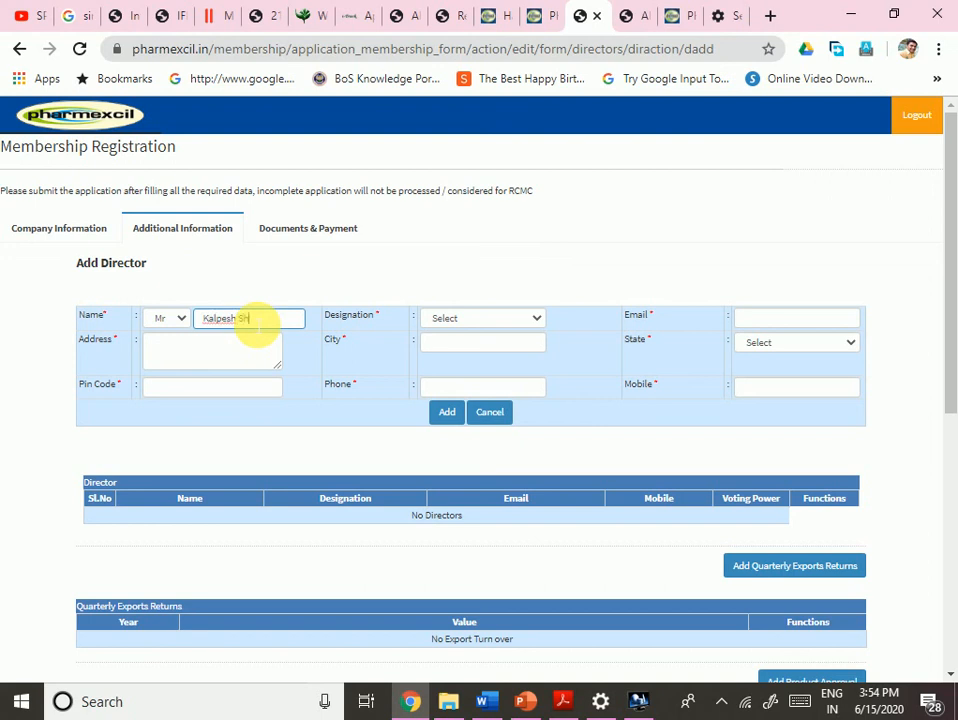
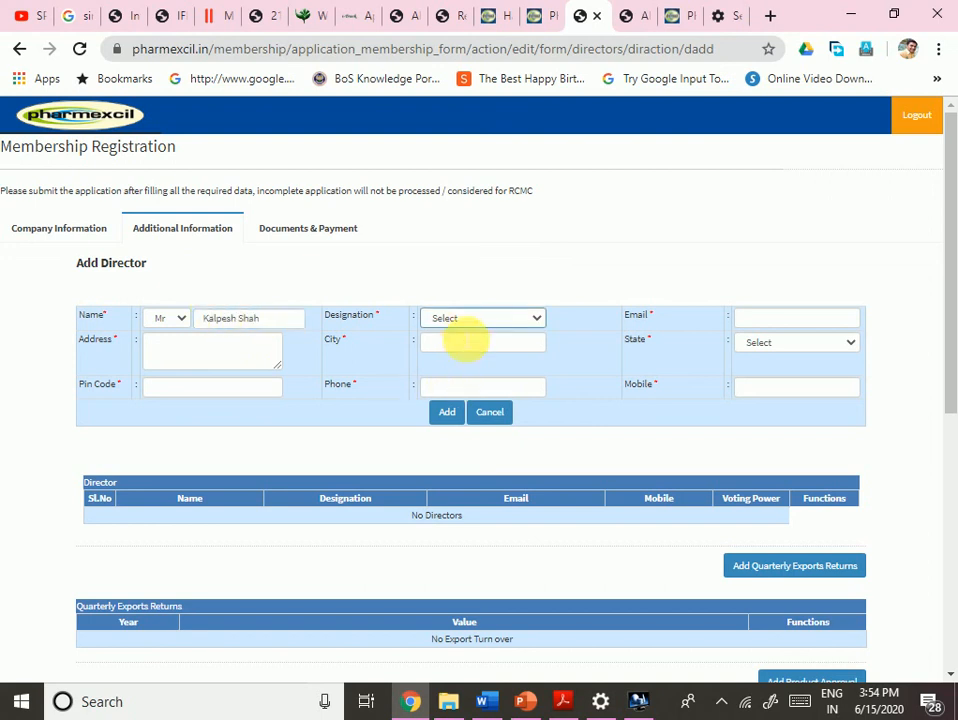
{"action": "left_click", "coordinate": [459, 322]}
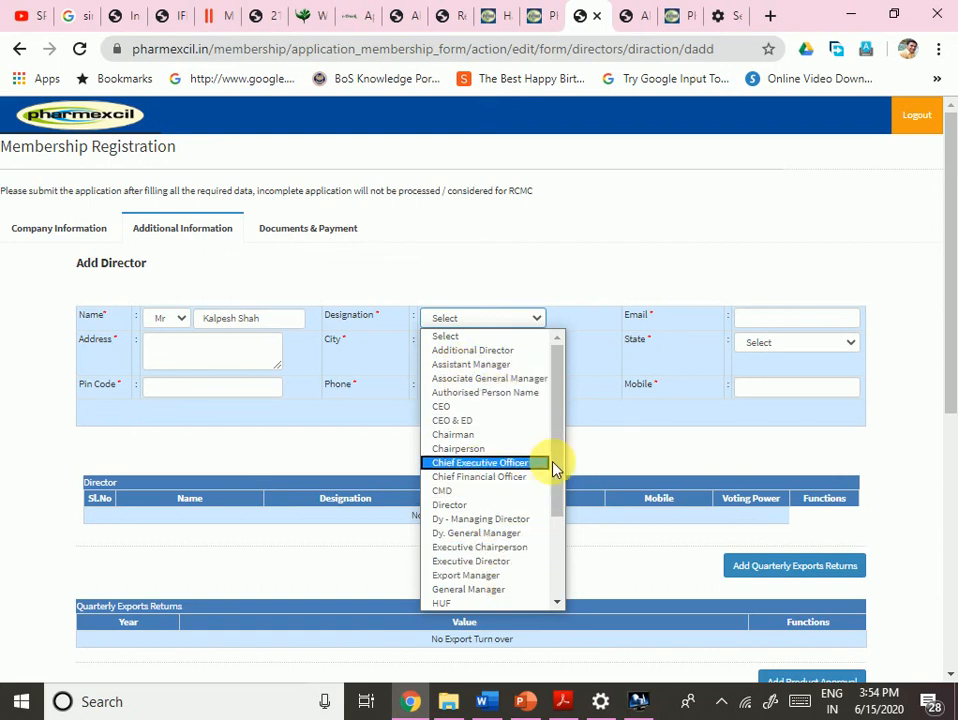
{"action": "left_click_drag", "start_coordinate": [557, 480], "coordinate": [558, 550]}
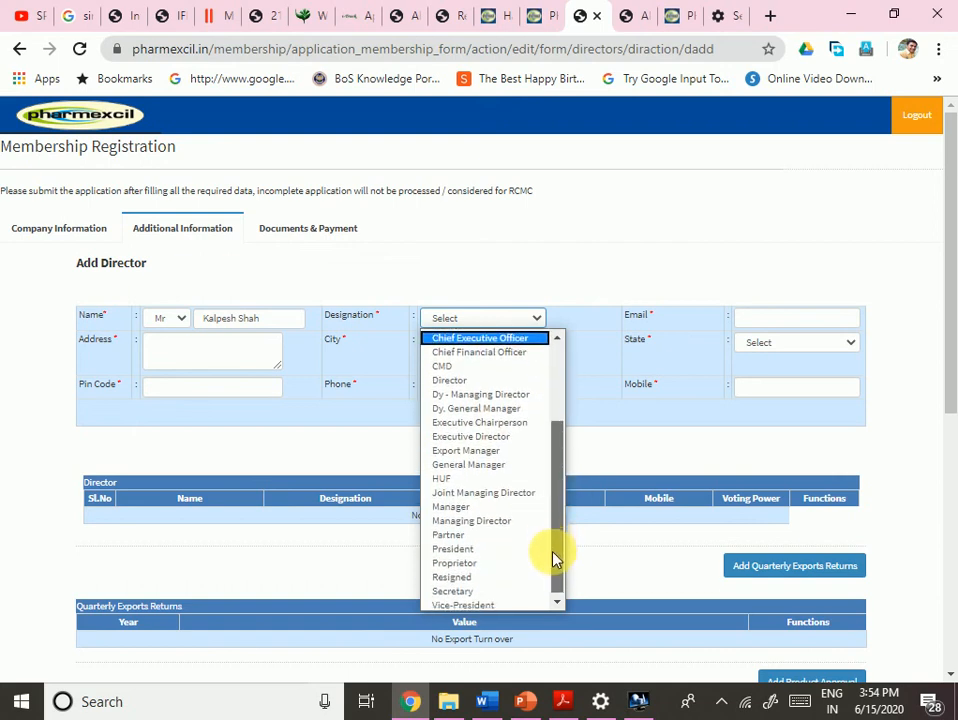
{"action": "left_click", "coordinate": [466, 563]}
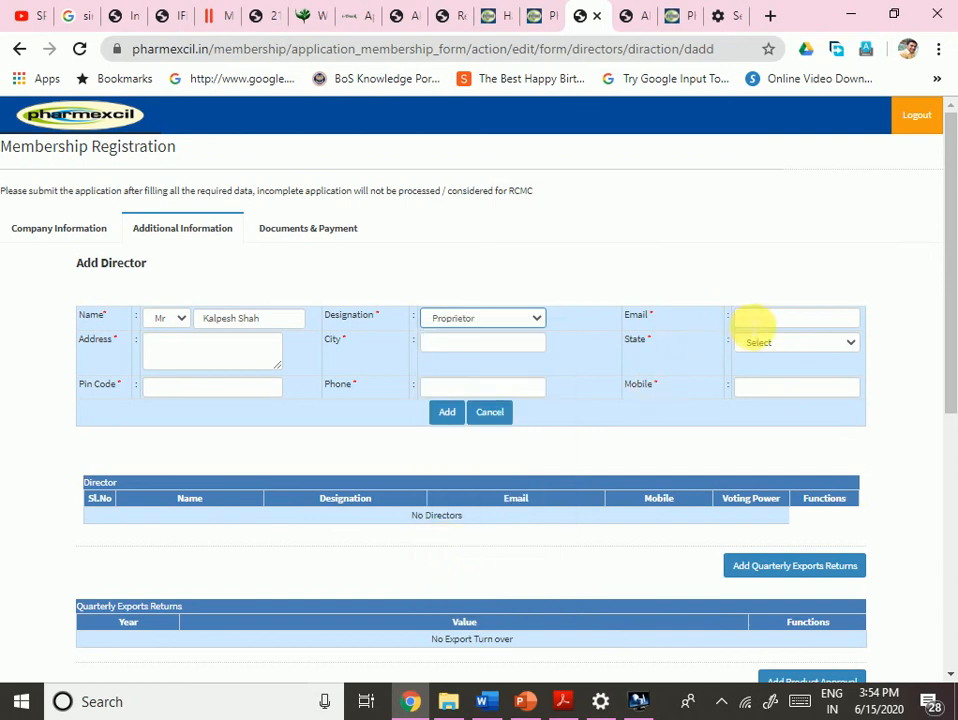
- Fill the director's e-mail, address and mobile number, then add the director
{"action": "left_click", "coordinate": [758, 317]}
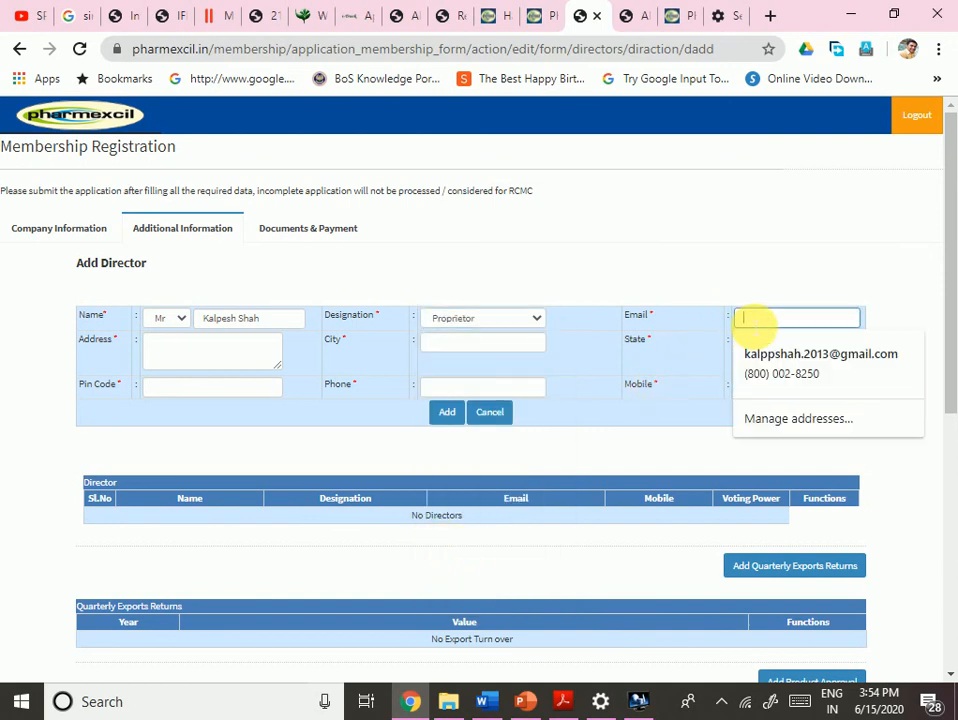
{"action": "left_click", "coordinate": [796, 359]}
{"action": "left_click", "coordinate": [190, 355]}
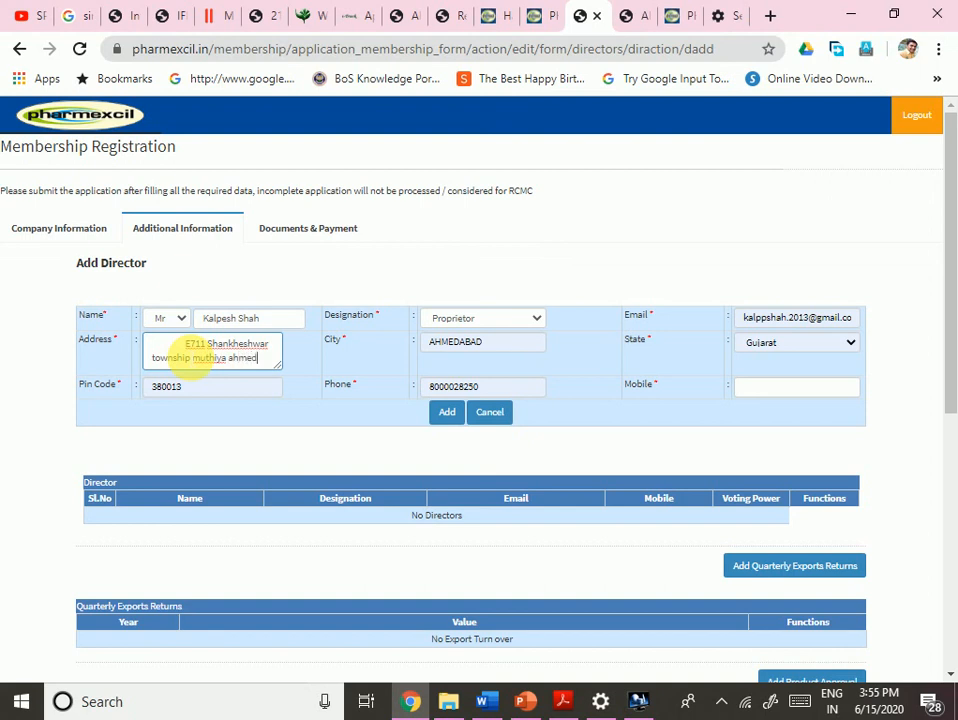
{"action": "key", "text": "Tab"}
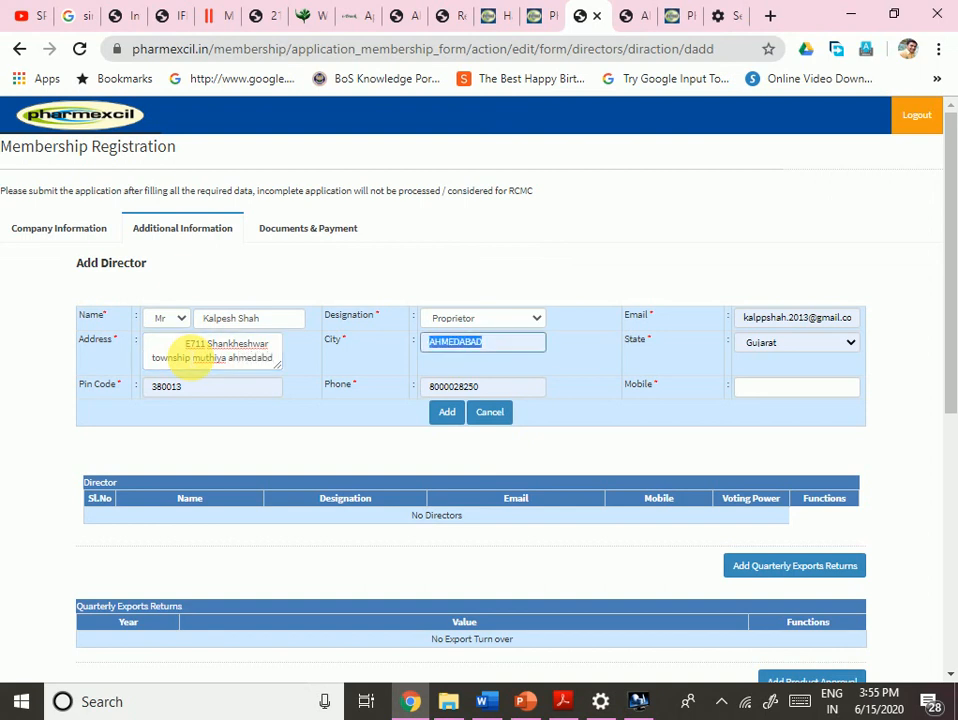
{"action": "key", "text": "Tab"}
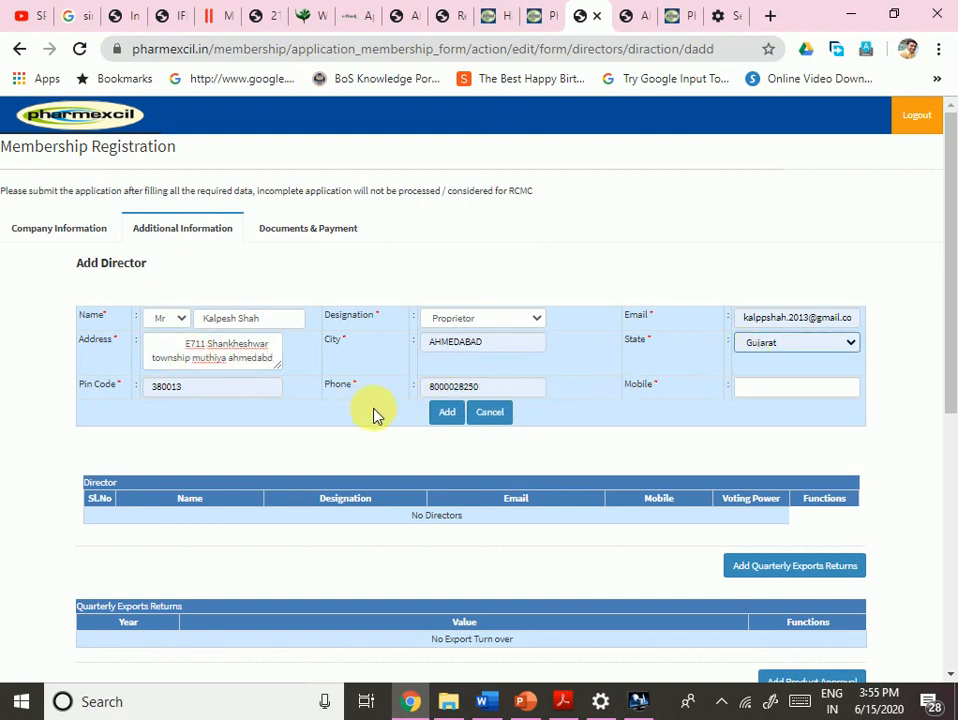
{"action": "left_click", "coordinate": [777, 390]}
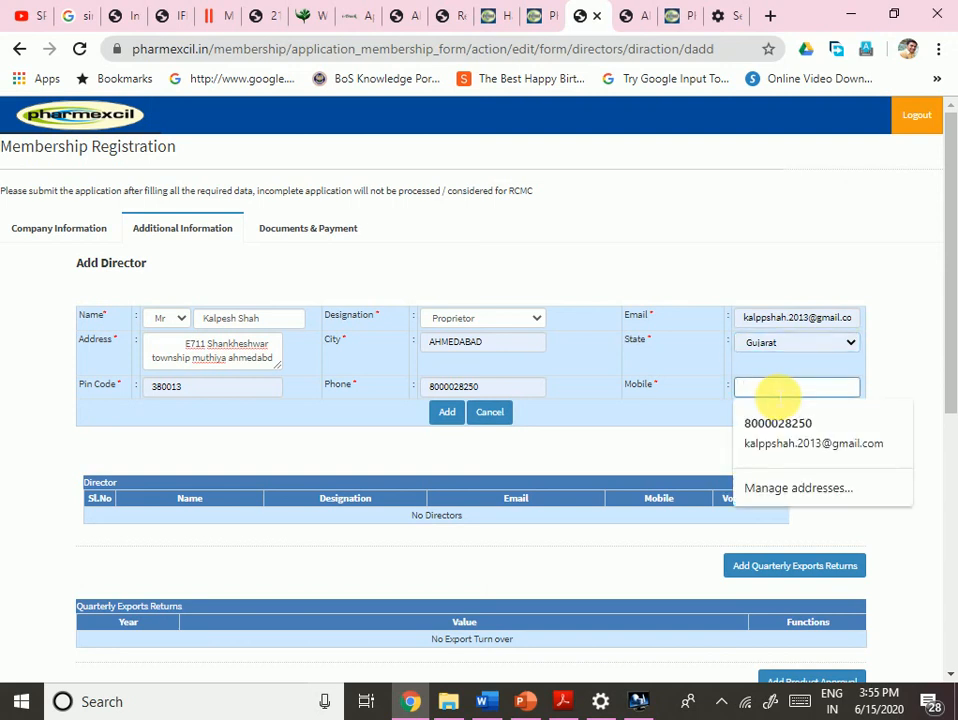
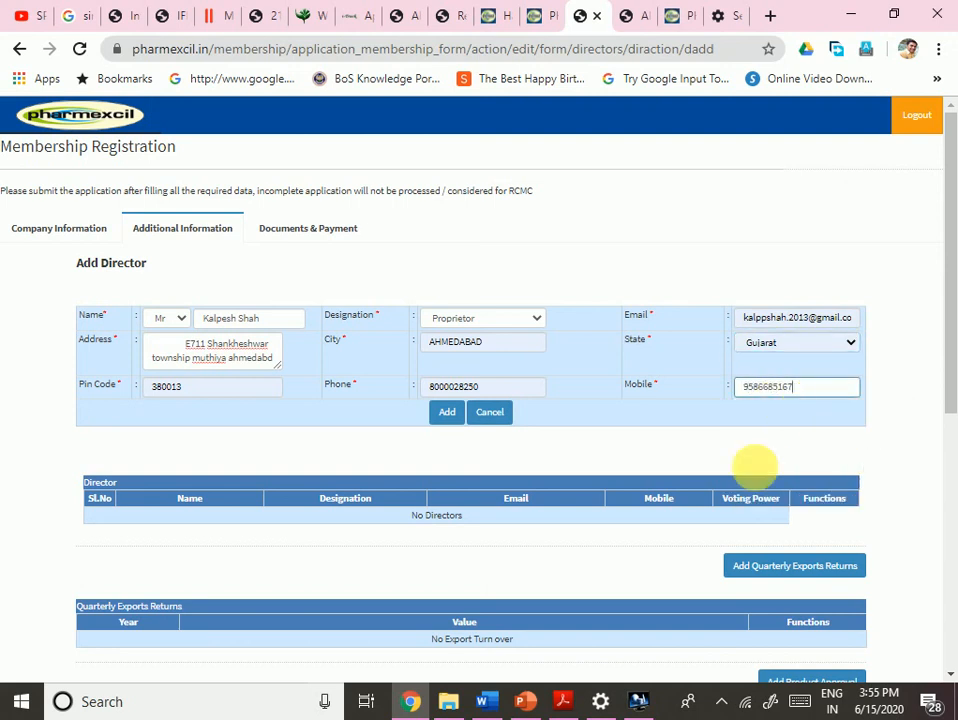
{"action": "left_click", "coordinate": [455, 418]}
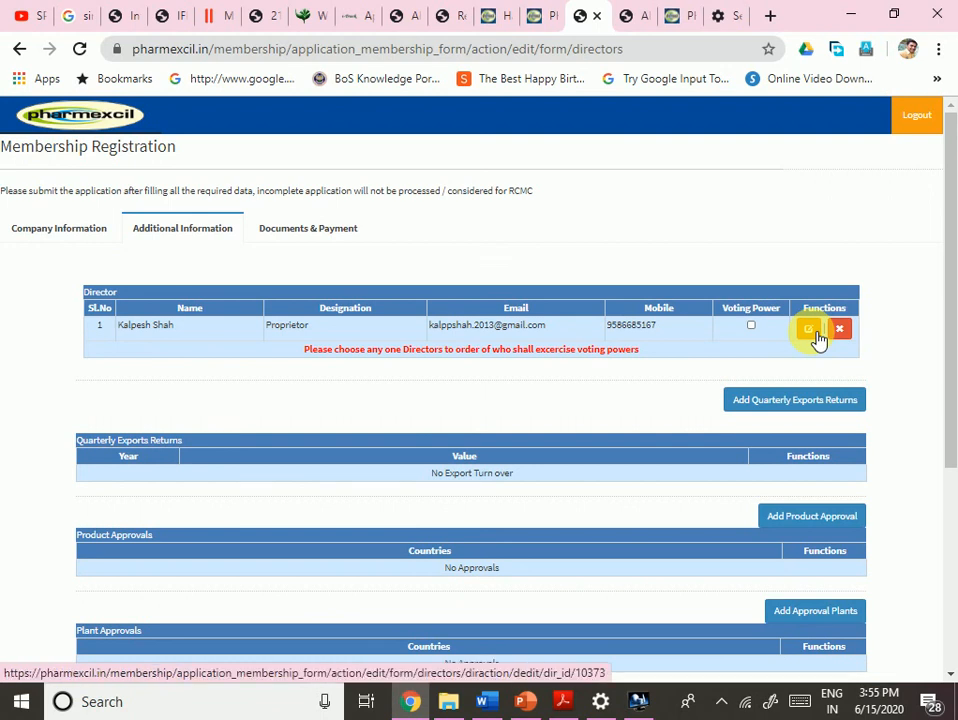
- Tick the Voting Power checkbox in the Proprietor director's row
{"action": "left_click", "coordinate": [751, 327]}
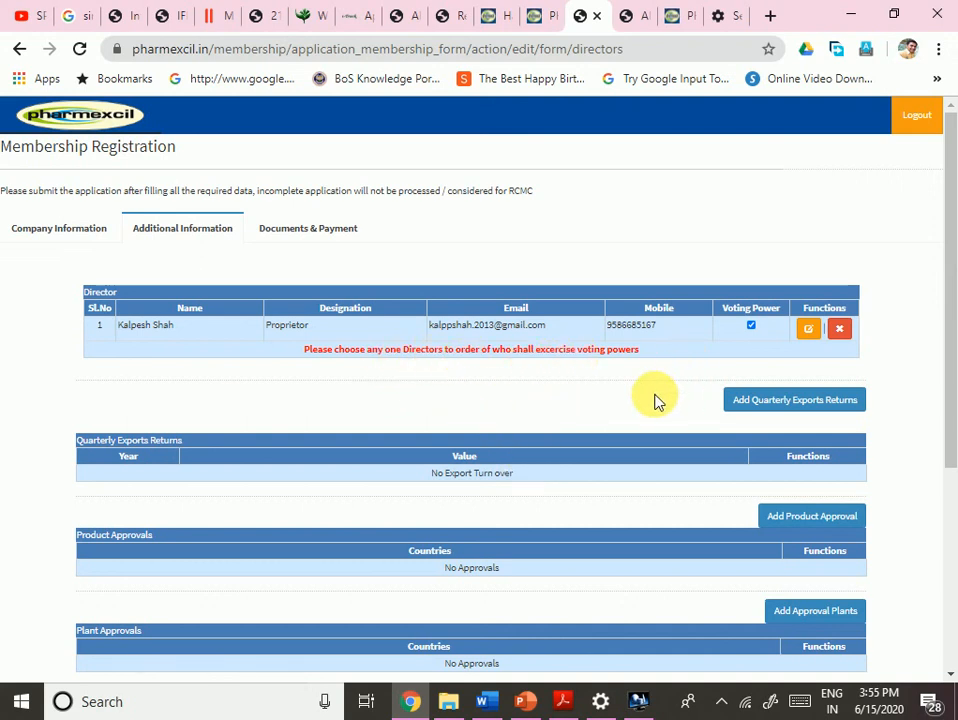
{"action": "scroll", "coordinate": [656, 400], "scroll_direction": "down", "scroll_amount": 3}
{"action": "scroll", "coordinate": [656, 400], "scroll_direction": "up", "scroll_amount": 3}
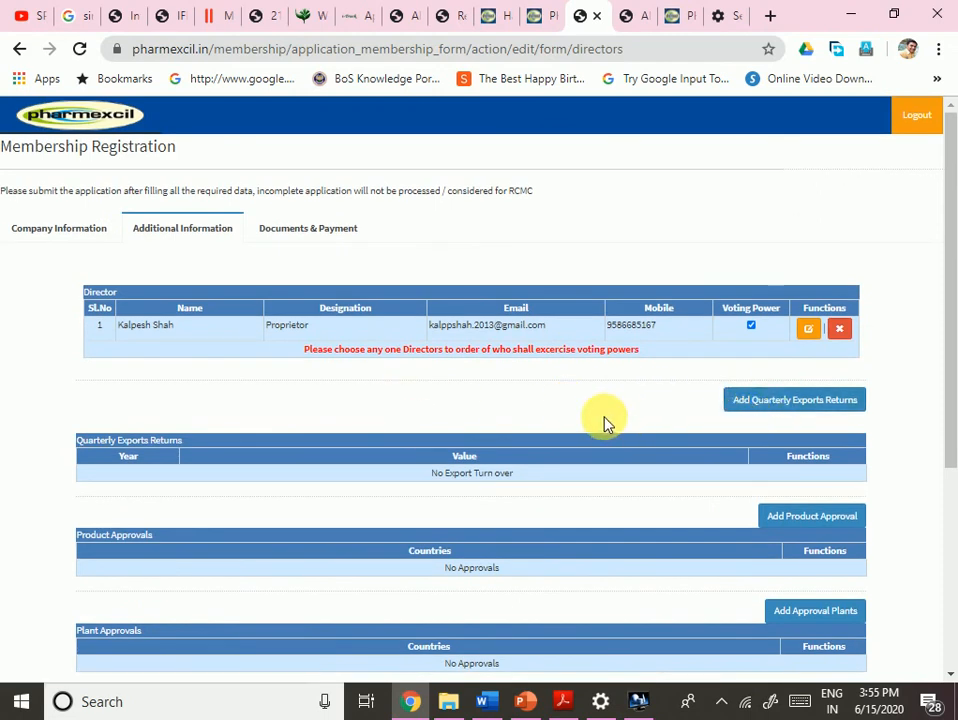
{"action": "left_click", "coordinate": [818, 330]}
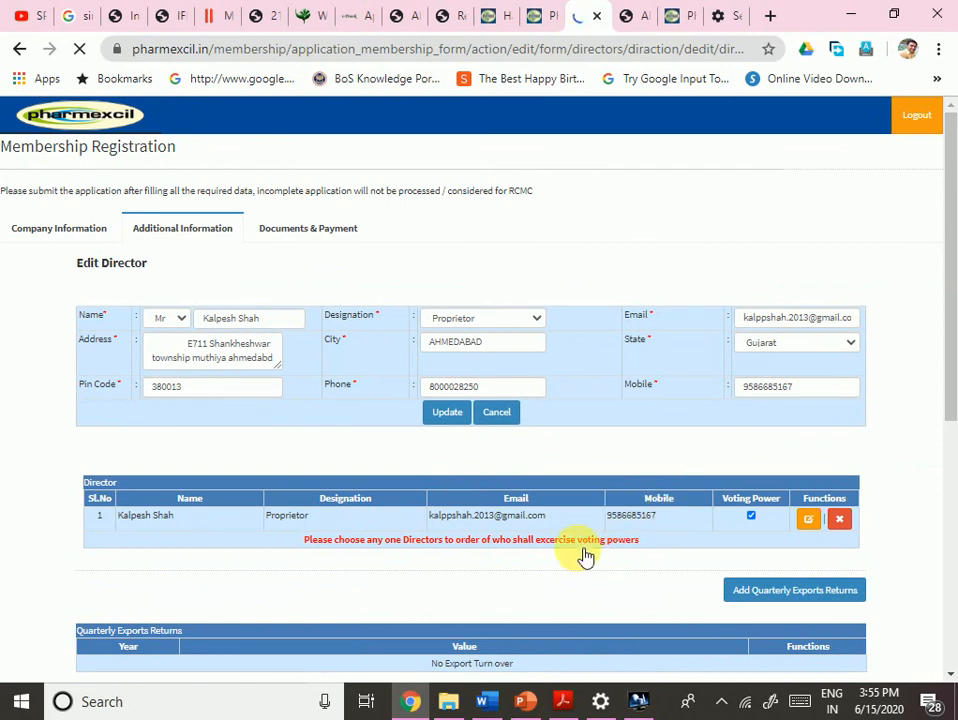
{"action": "scroll", "coordinate": [577, 555], "scroll_direction": "down", "scroll_amount": 3}
{"action": "scroll", "coordinate": [577, 555], "scroll_direction": "up", "scroll_amount": 1}
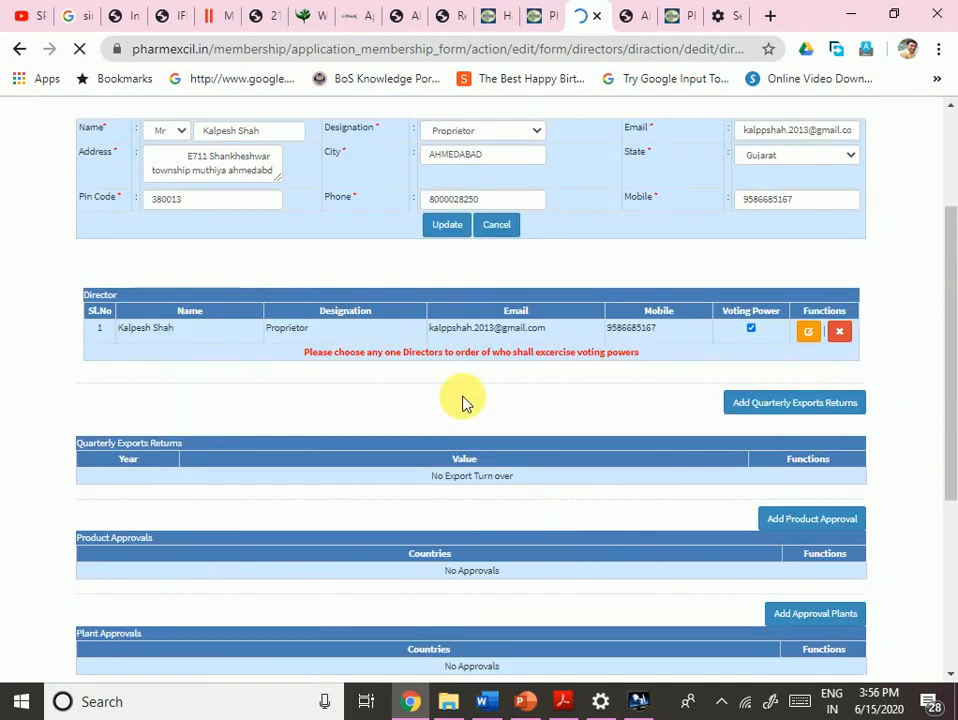
{"action": "scroll", "coordinate": [845, 349], "scroll_direction": "up", "scroll_amount": 1}
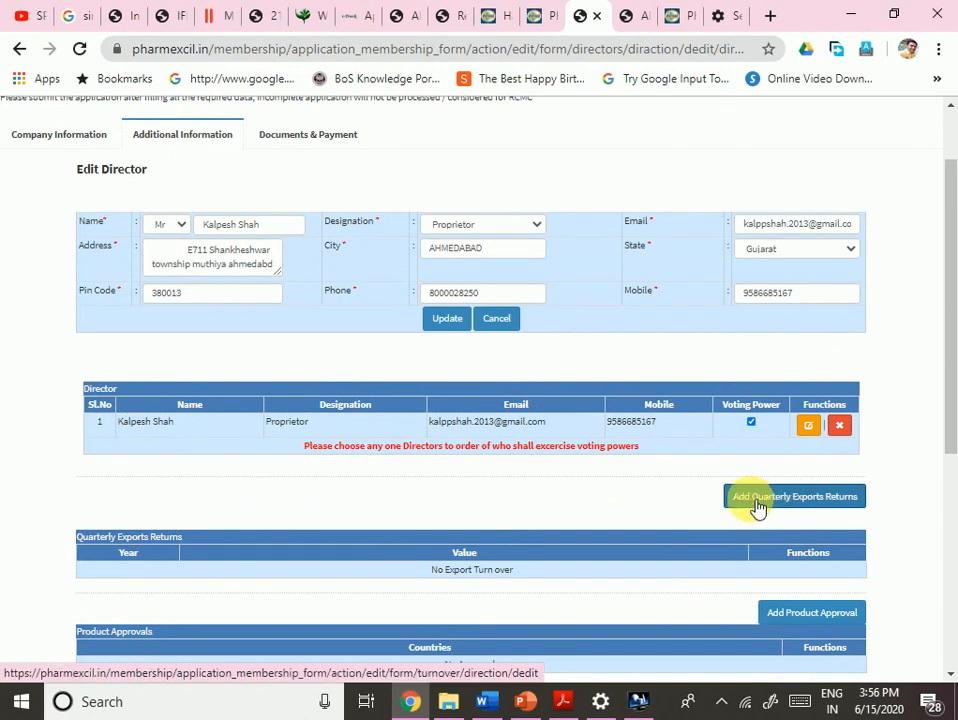
{"action": "scroll", "coordinate": [619, 513], "scroll_direction": "up", "scroll_amount": 1}
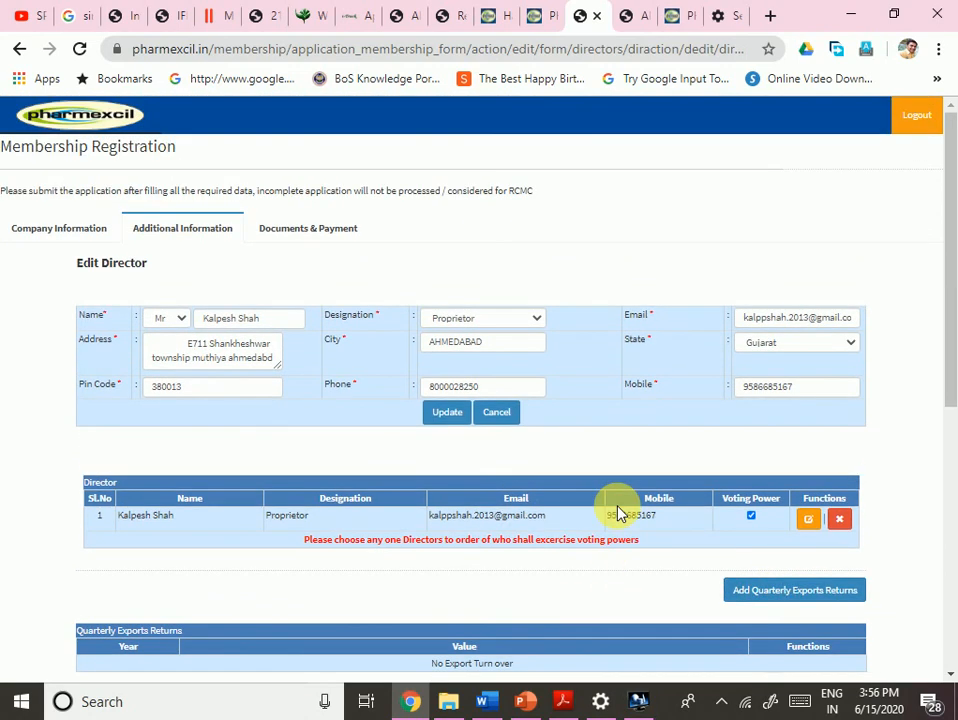
{"action": "left_click", "coordinate": [448, 413]}
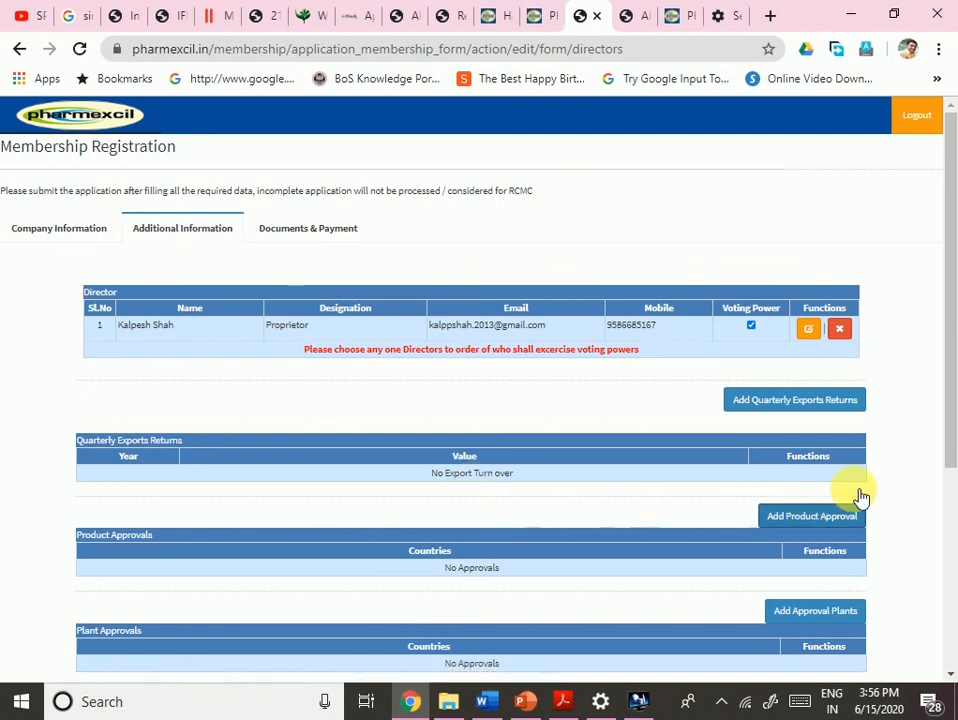
- Add a Quarterly Exports Returns entry for 2019-20 with 0.10 crore
{"action": "left_click", "coordinate": [785, 411]}
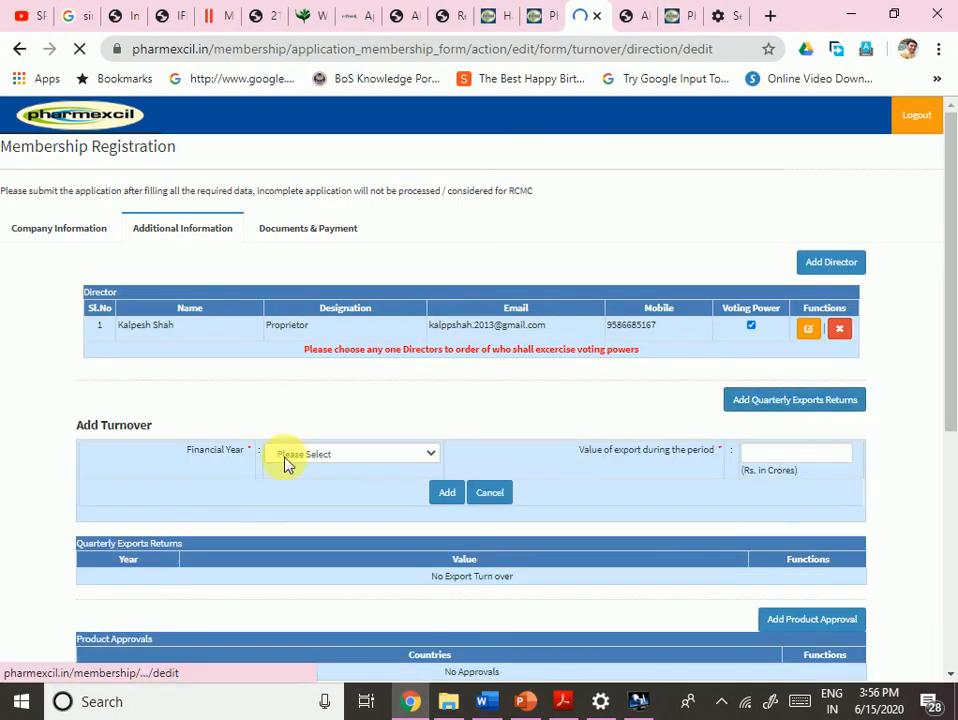
{"action": "scroll", "coordinate": [402, 470], "scroll_direction": "down", "scroll_amount": 2}
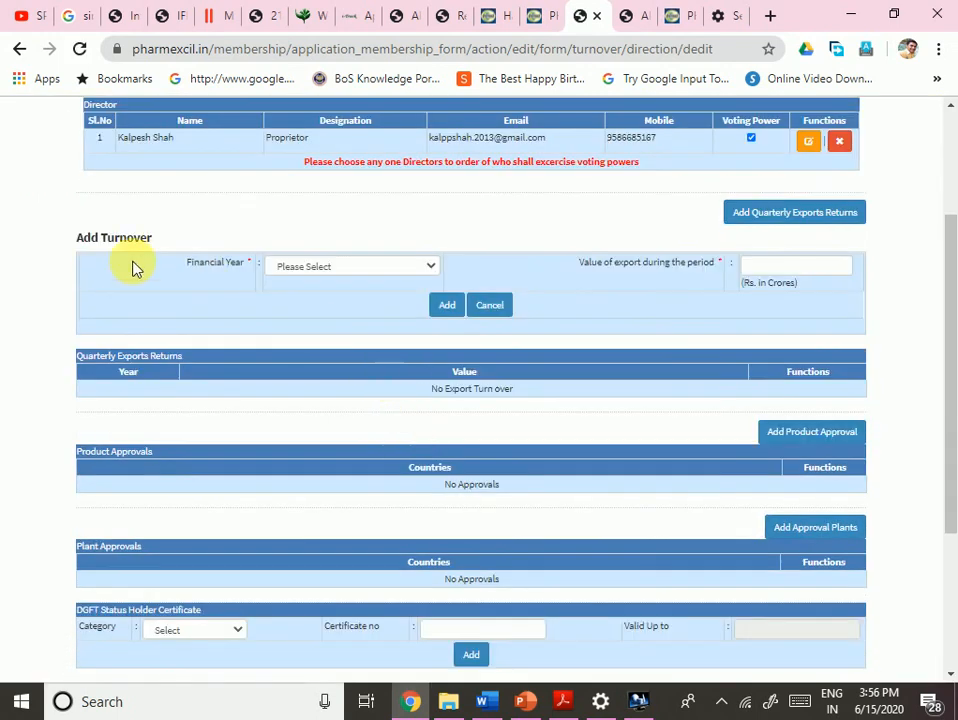
{"action": "left_click", "coordinate": [355, 266]}
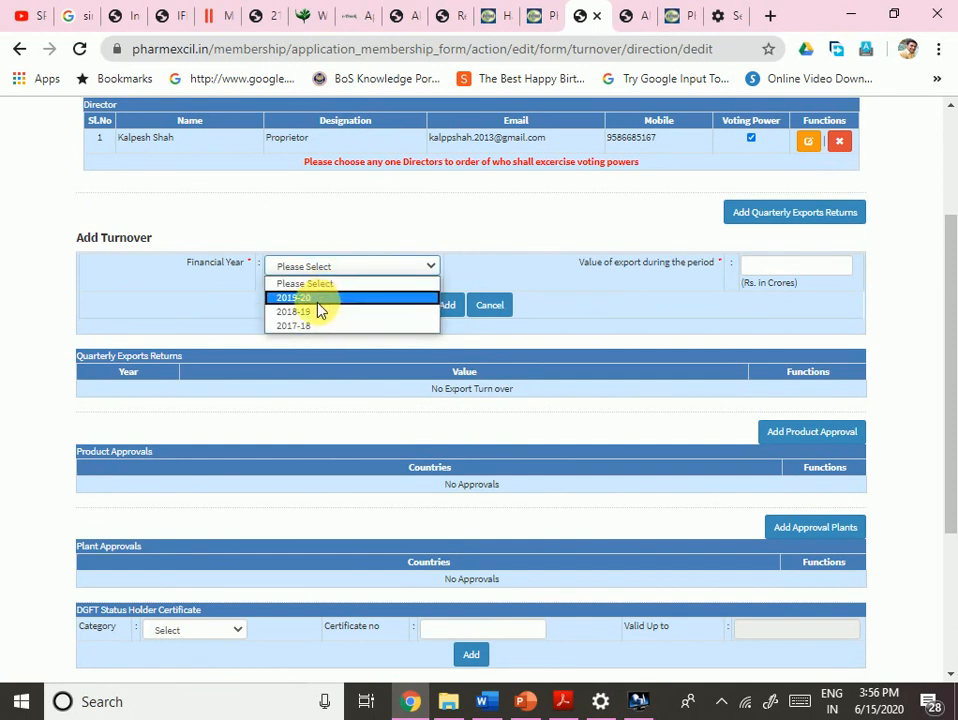
{"action": "left_click", "coordinate": [316, 300]}
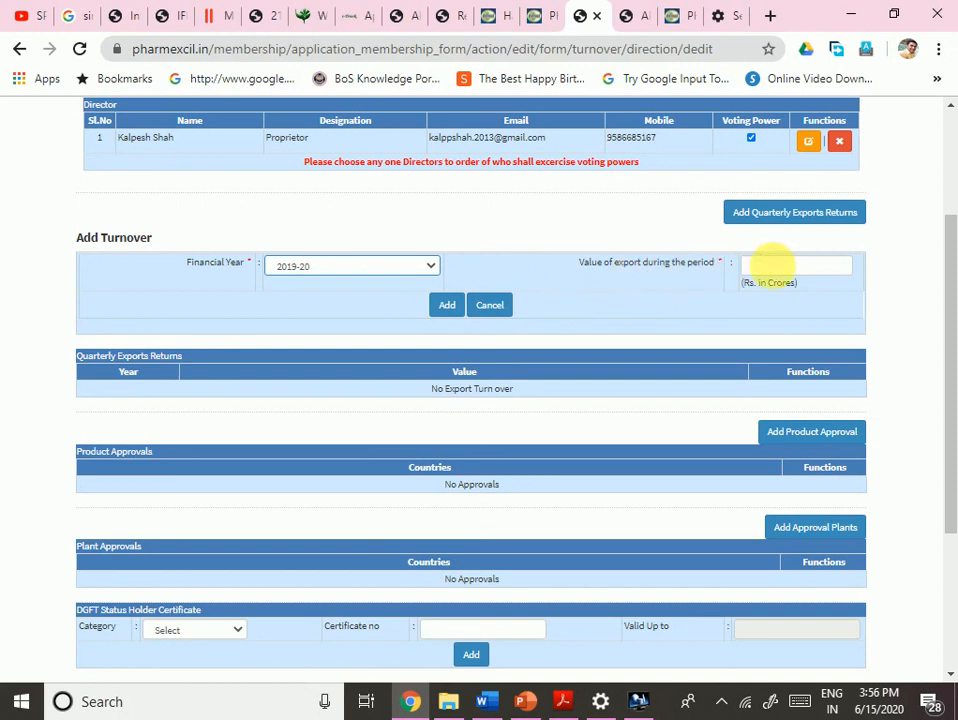
{"action": "left_click", "coordinate": [785, 274]}
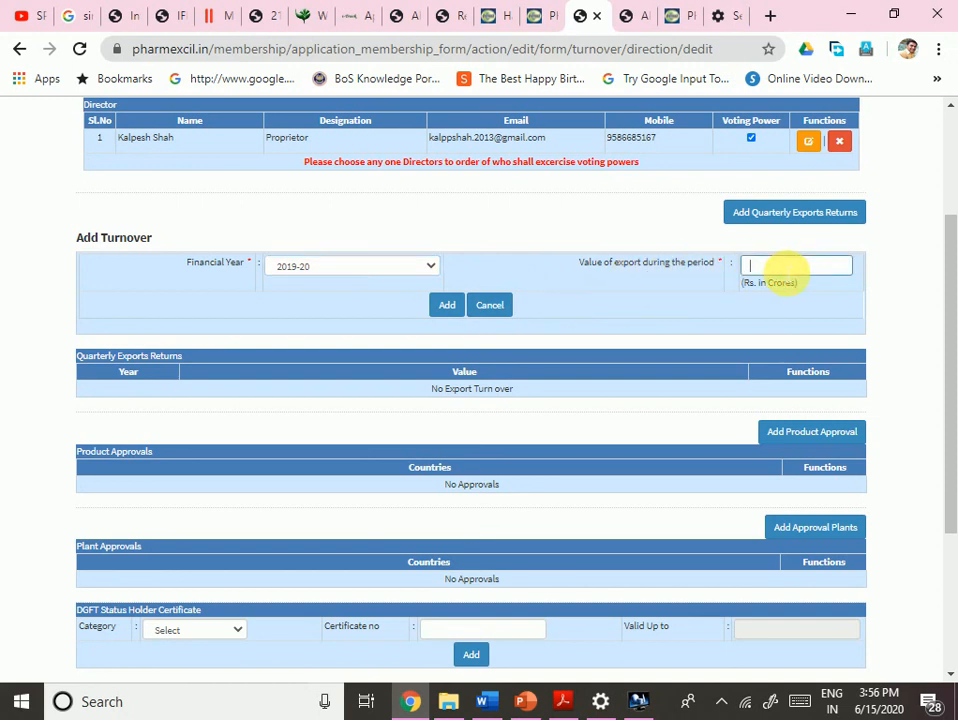
{"action": "left_click", "coordinate": [617, 313]}
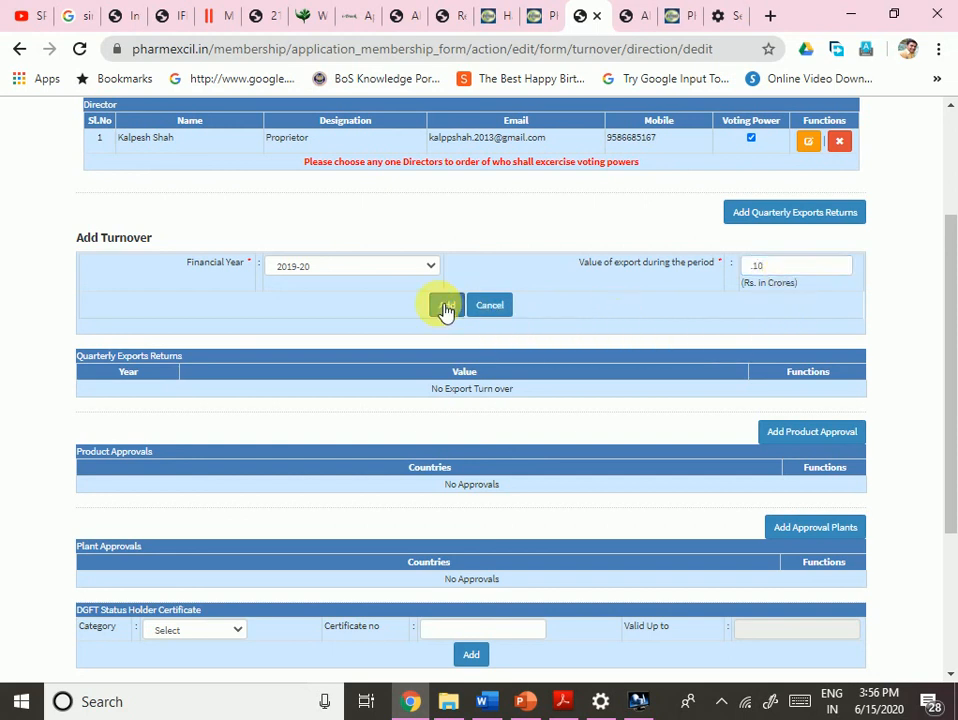
{"action": "left_click", "coordinate": [369, 271]}
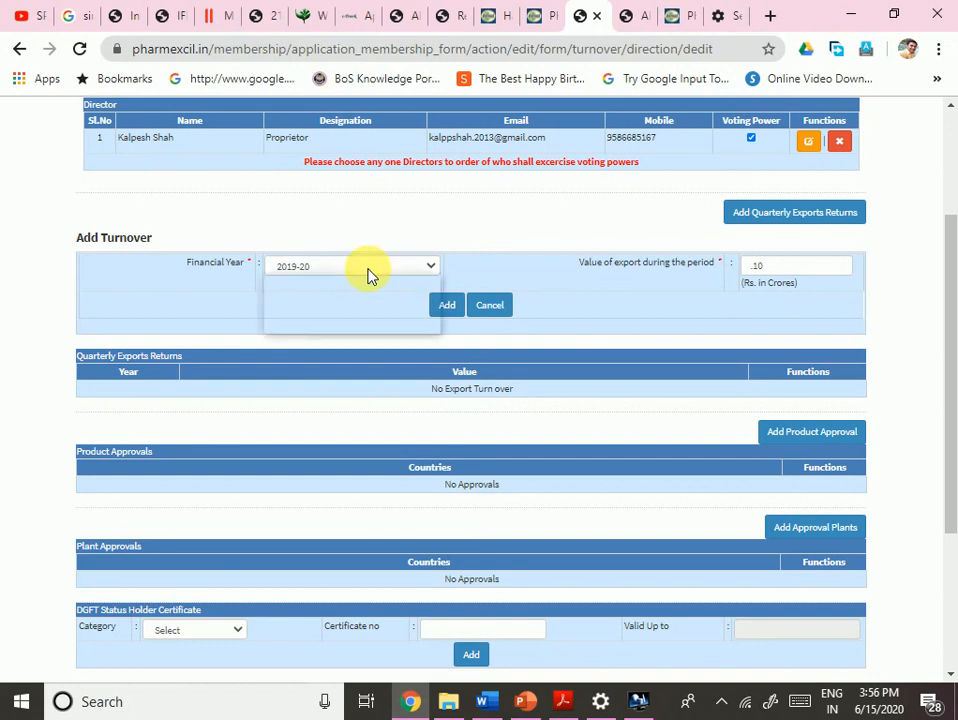
{"action": "left_click", "coordinate": [369, 275]}
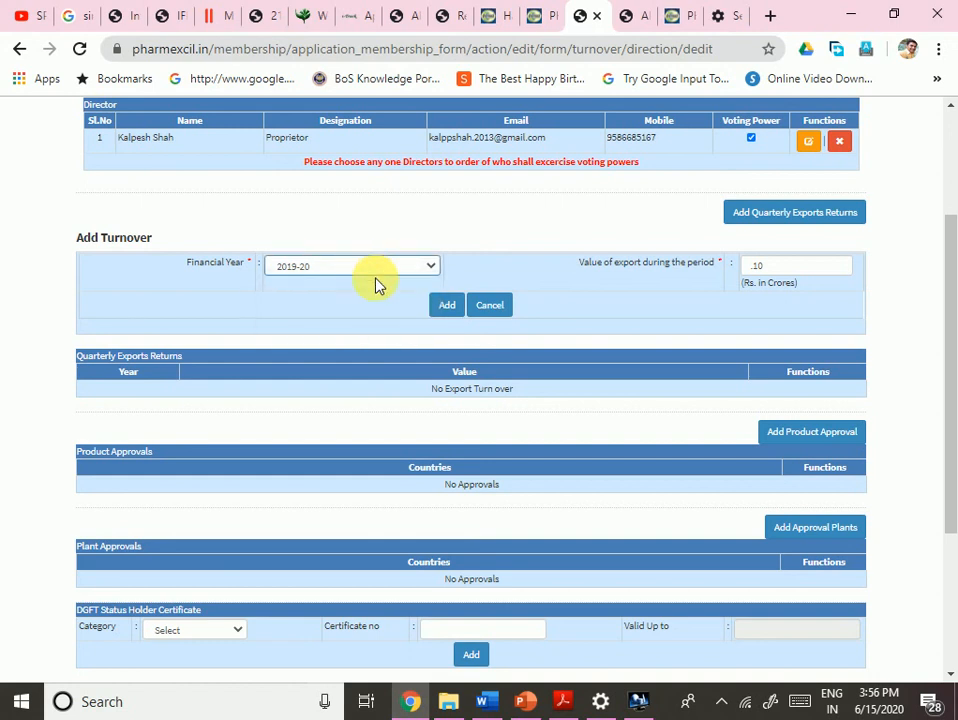
{"action": "scroll", "coordinate": [380, 285], "scroll_direction": "up", "scroll_amount": 1}
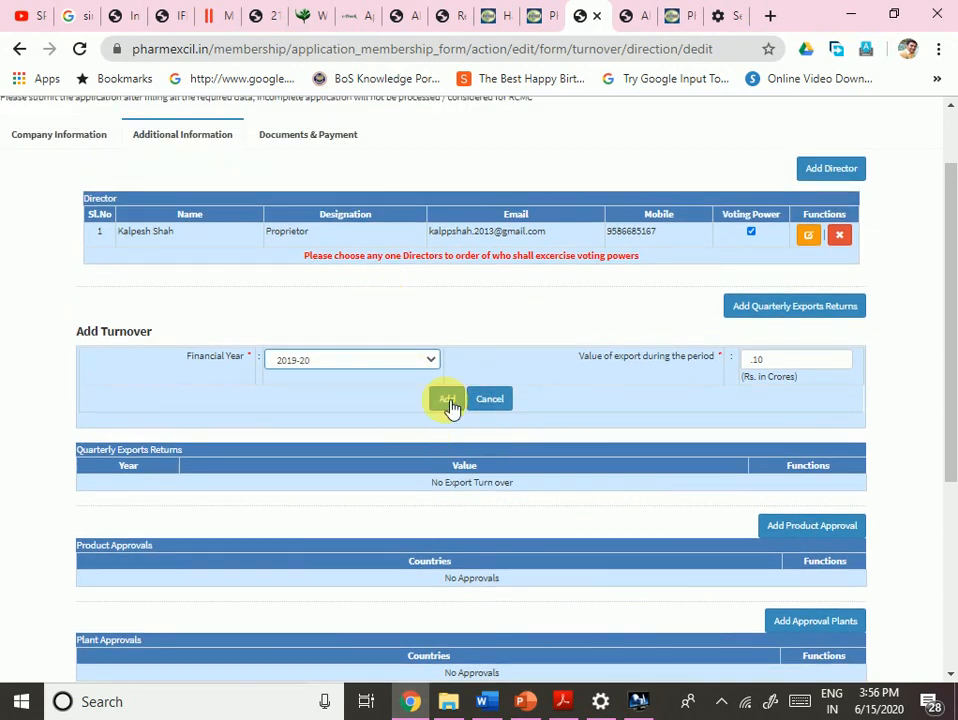
{"action": "left_click", "coordinate": [452, 402]}
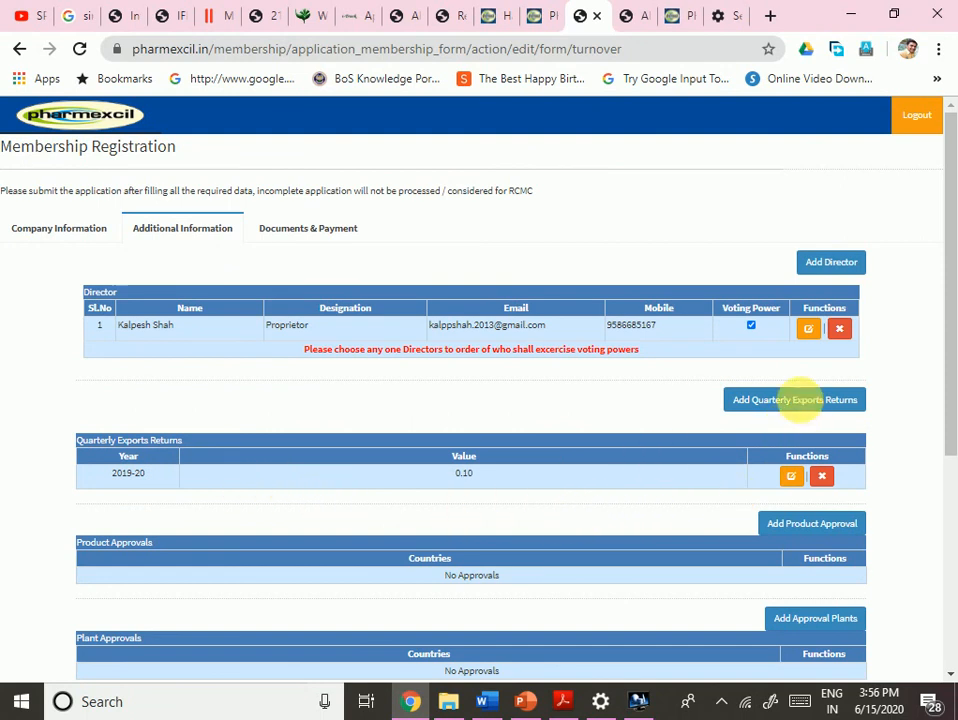
- Add a second export entry for 2018-19 with 0.05 crore
{"action": "left_click", "coordinate": [803, 402]}
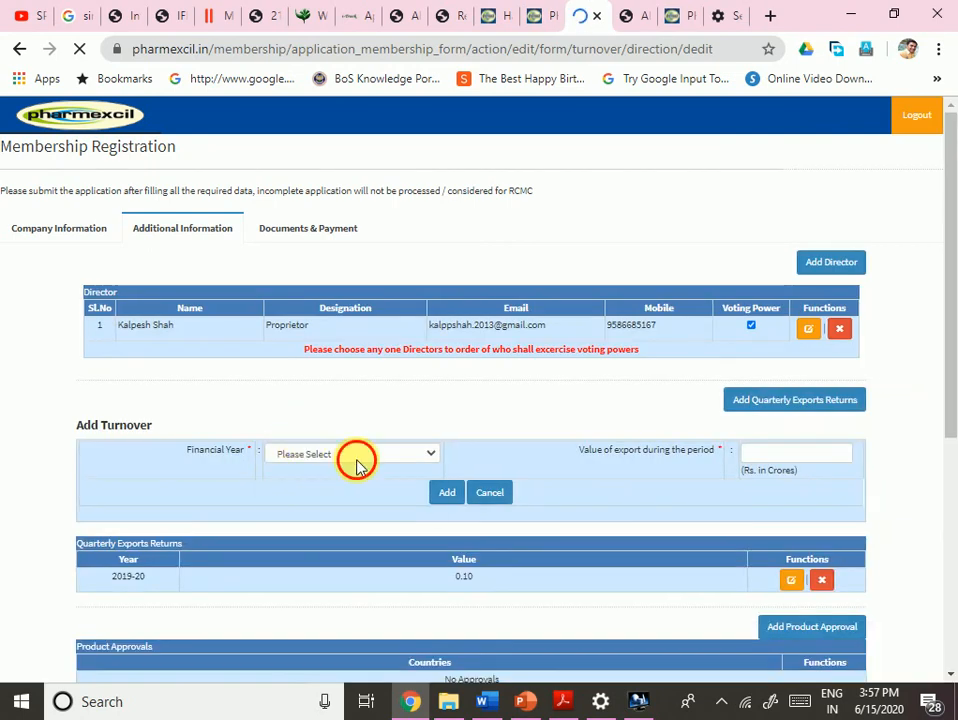
{"action": "left_click", "coordinate": [357, 462]}
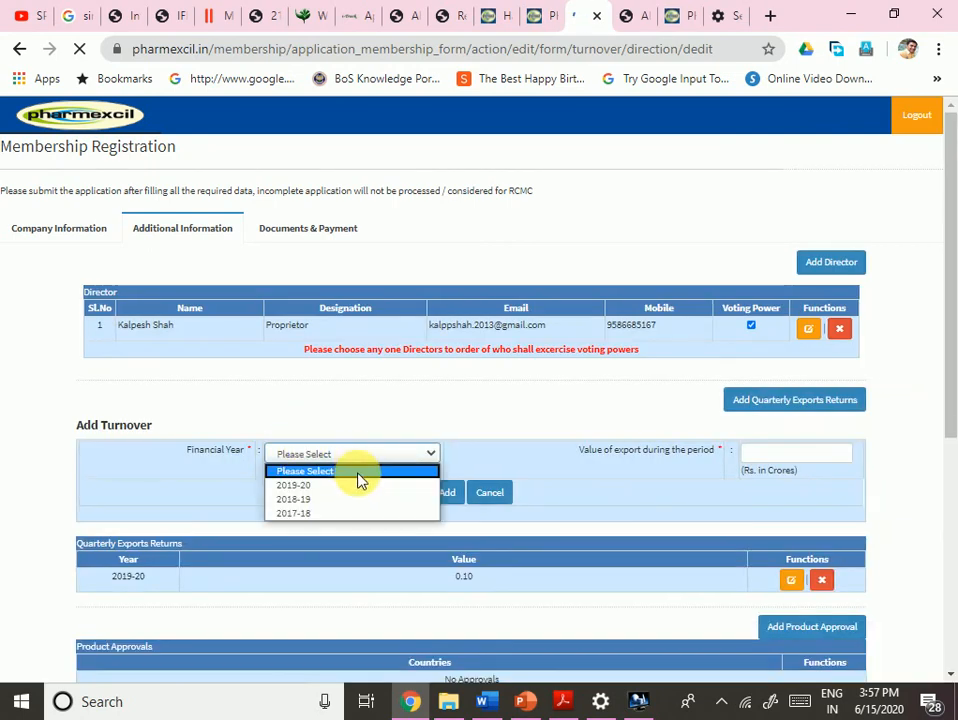
{"action": "left_click", "coordinate": [300, 503]}
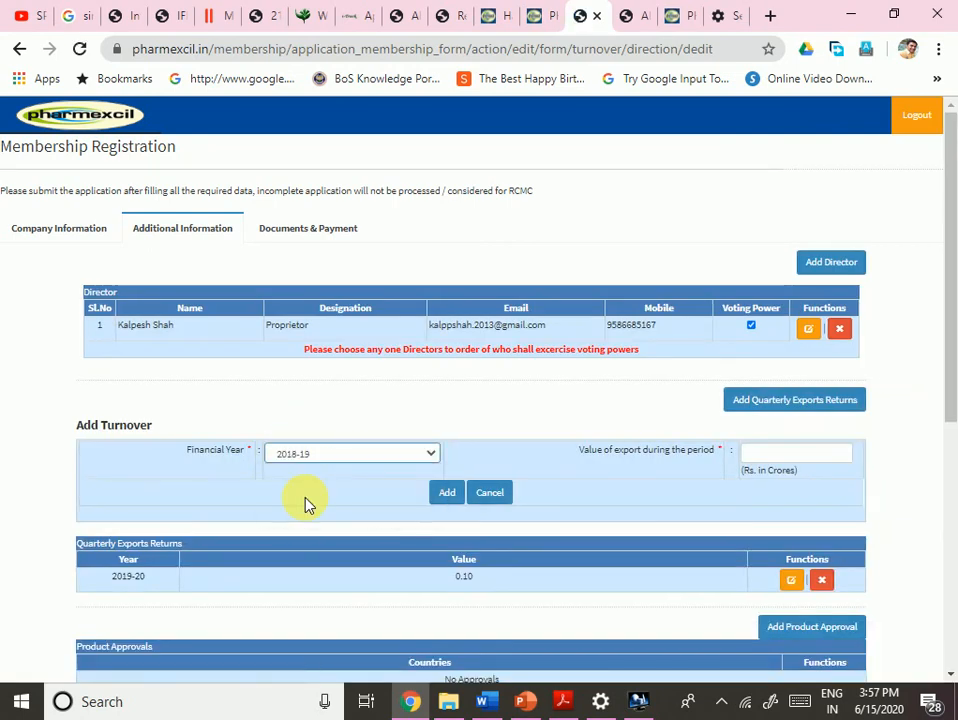
{"action": "left_click", "coordinate": [843, 458]}
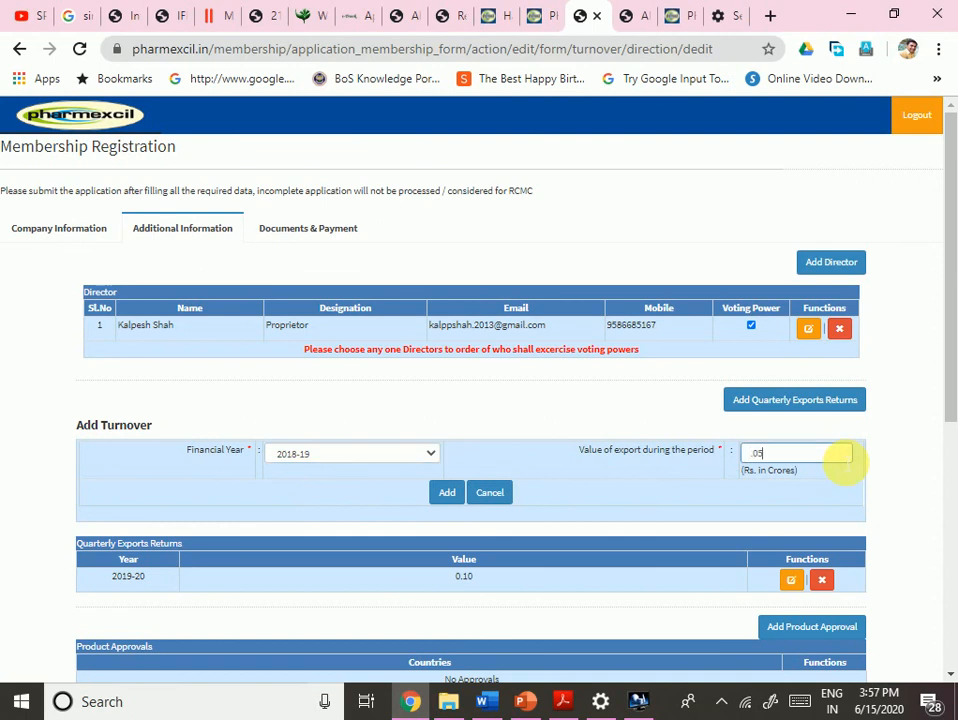
{"action": "left_click", "coordinate": [455, 492]}
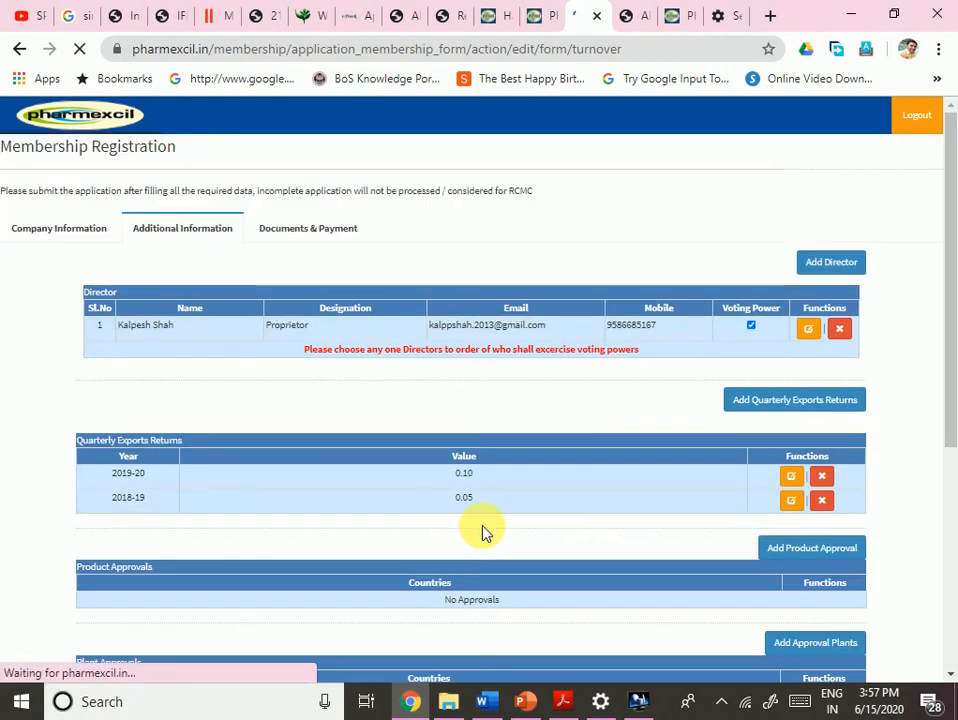
{"action": "scroll", "coordinate": [480, 535], "scroll_direction": "down", "scroll_amount": 2}
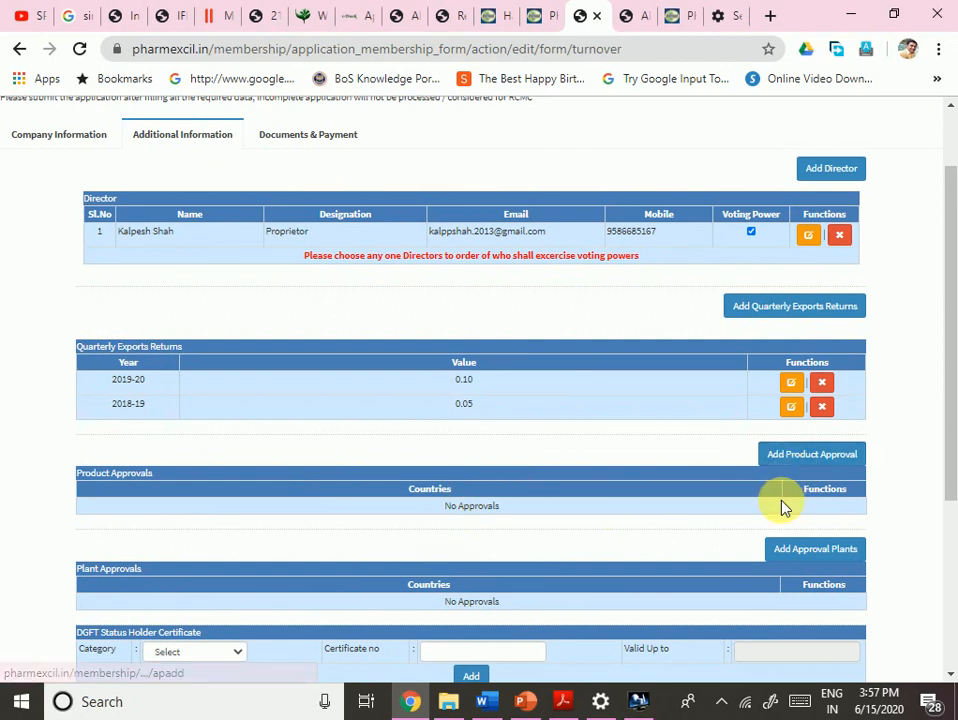
- Add a product approval with USA ticked in the Country checklist
{"action": "left_click", "coordinate": [798, 466]}
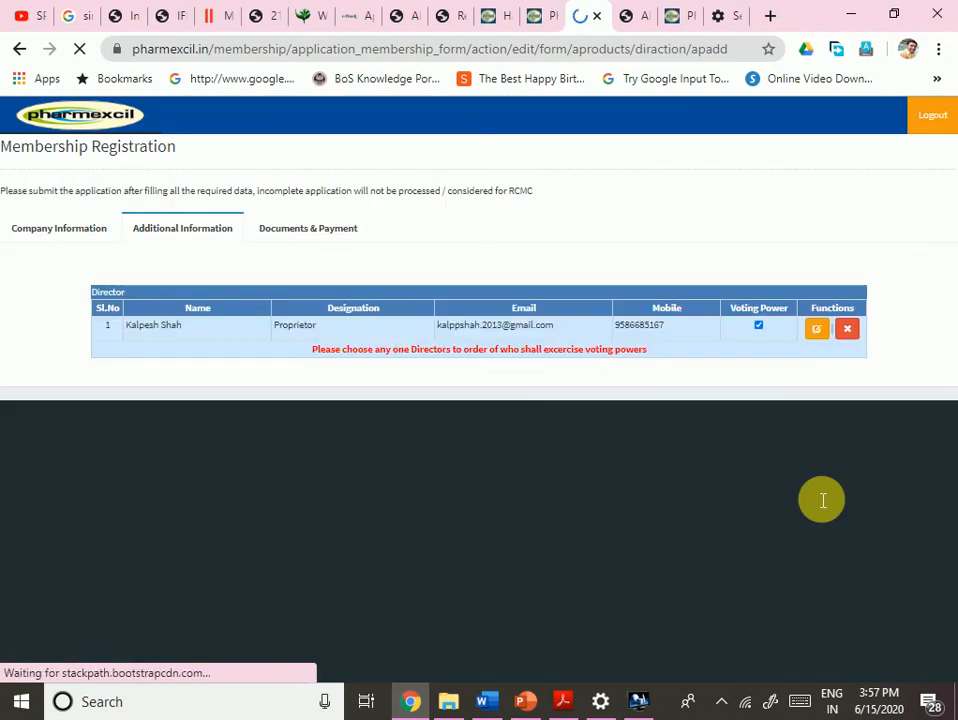
{"action": "scroll", "coordinate": [676, 540], "scroll_direction": "down", "scroll_amount": 2}
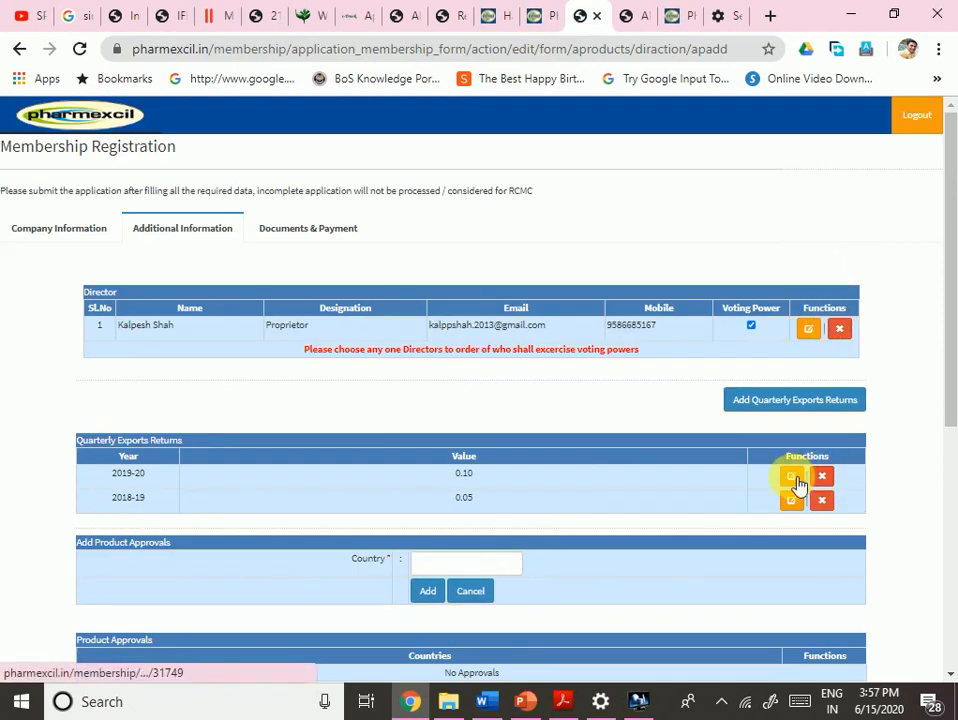
{"action": "scroll", "coordinate": [797, 487], "scroll_direction": "down", "scroll_amount": 1}
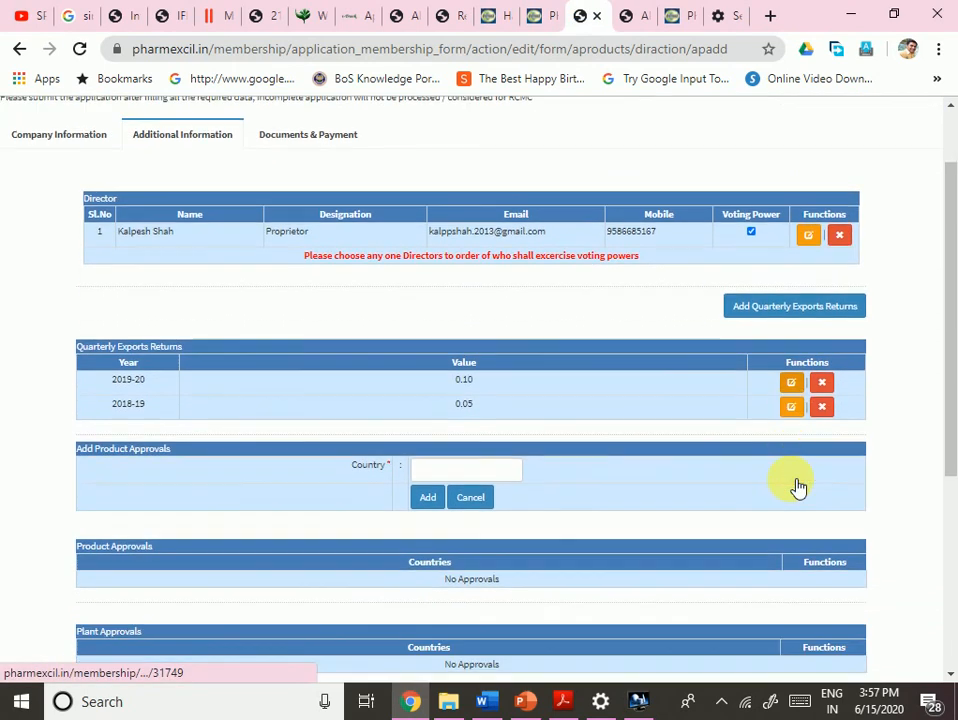
{"action": "left_click", "coordinate": [435, 470]}
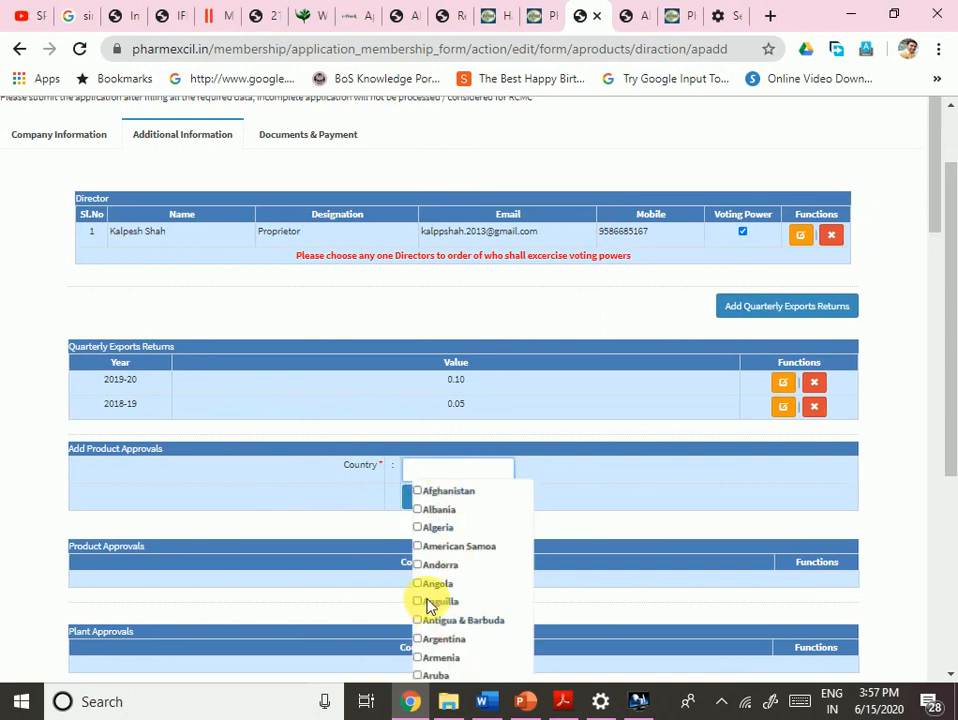
{"action": "scroll", "coordinate": [428, 605], "scroll_direction": "down", "scroll_amount": 5}
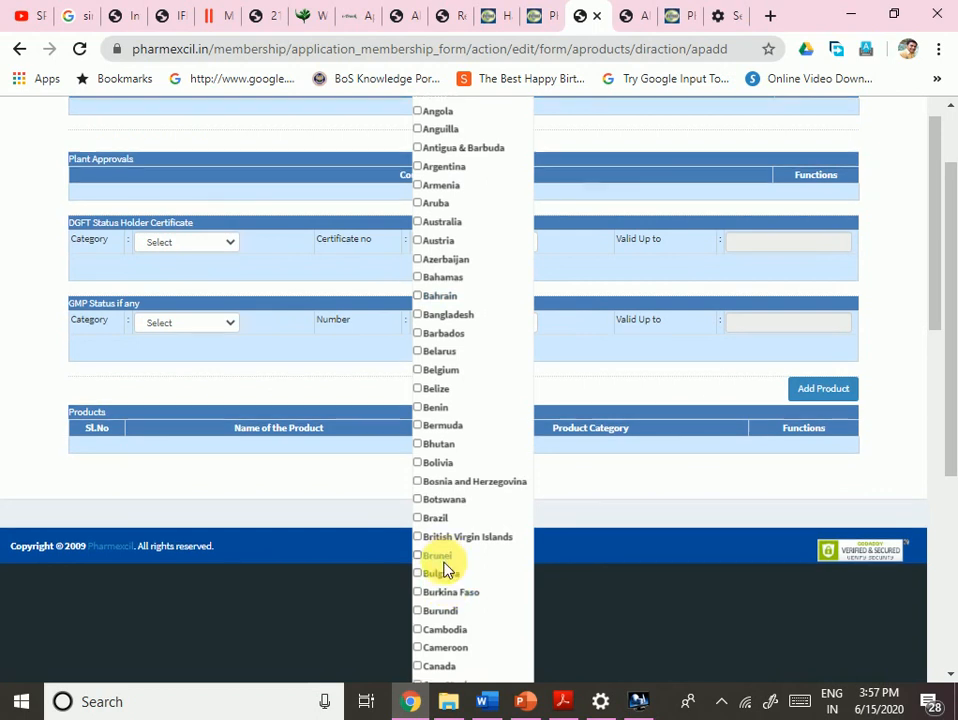
{"action": "scroll", "coordinate": [446, 570], "scroll_direction": "down", "scroll_amount": 12}
{"action": "scroll", "coordinate": [446, 568], "scroll_direction": "down", "scroll_amount": 13}
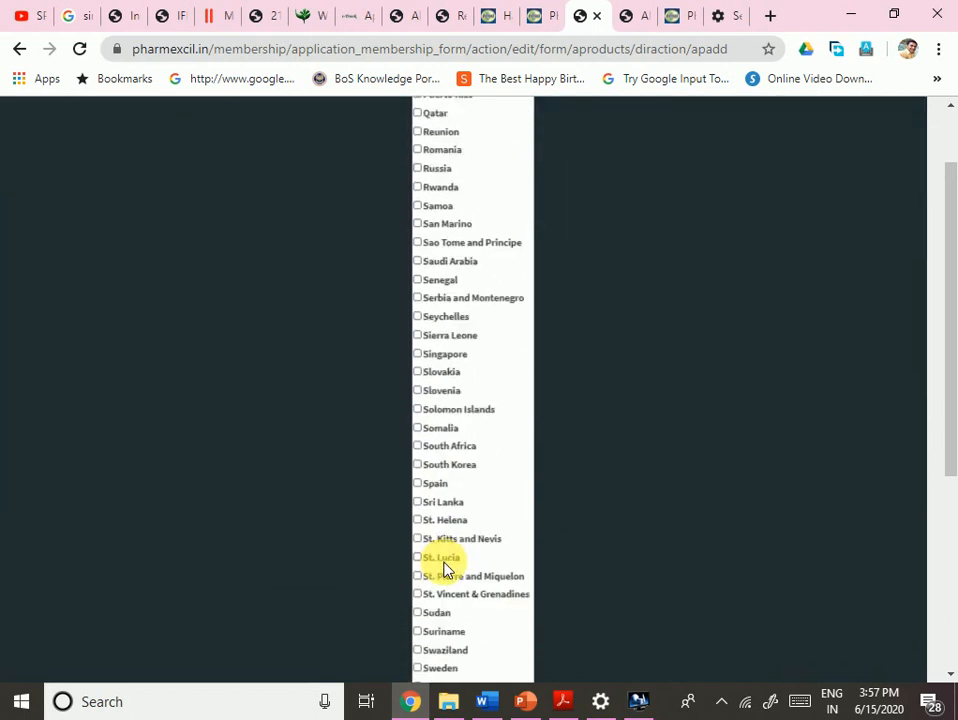
{"action": "scroll", "coordinate": [446, 568], "scroll_direction": "down", "scroll_amount": 3}
{"action": "scroll", "coordinate": [446, 568], "scroll_direction": "down", "scroll_amount": 3}
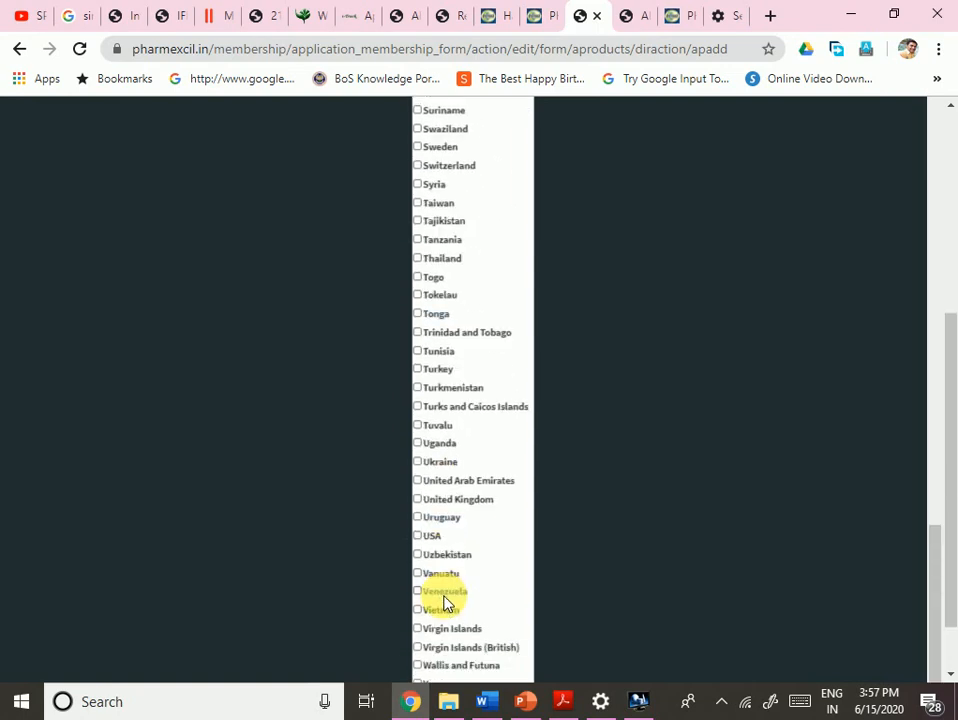
{"action": "left_click", "coordinate": [420, 545]}
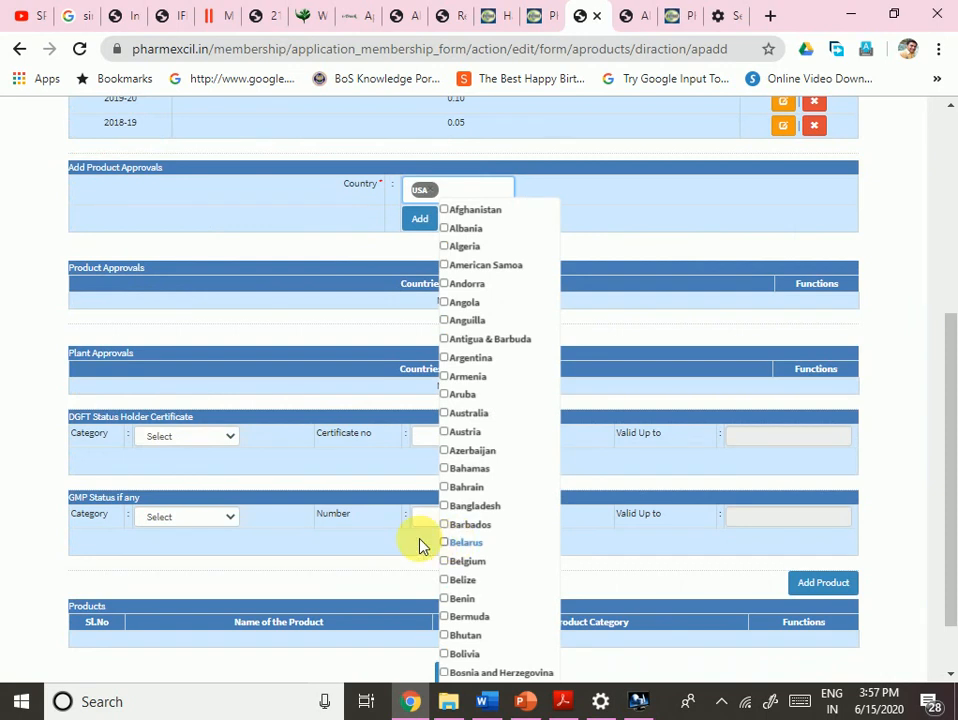
{"action": "left_click", "coordinate": [350, 330]}
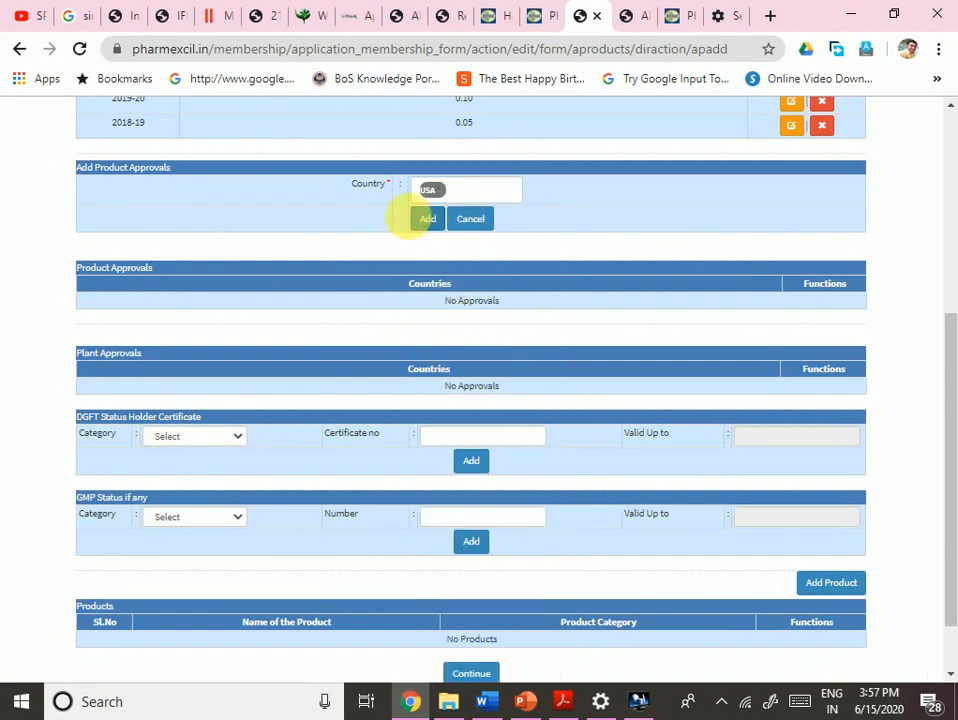
{"action": "left_click", "coordinate": [428, 218]}
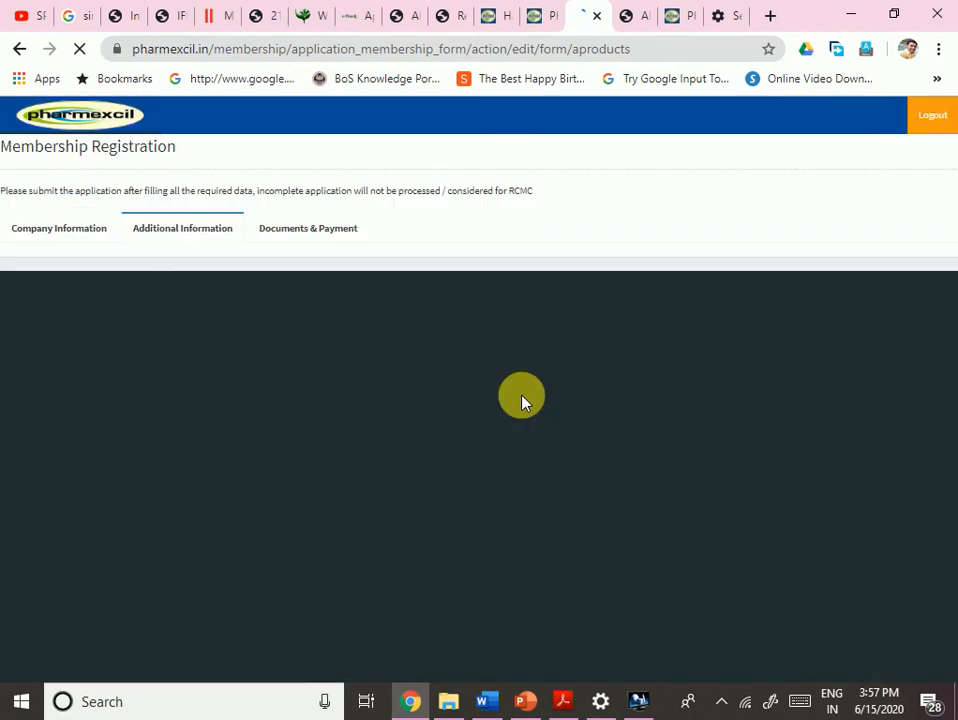
{"action": "scroll", "coordinate": [516, 522], "scroll_direction": "down", "scroll_amount": 2}
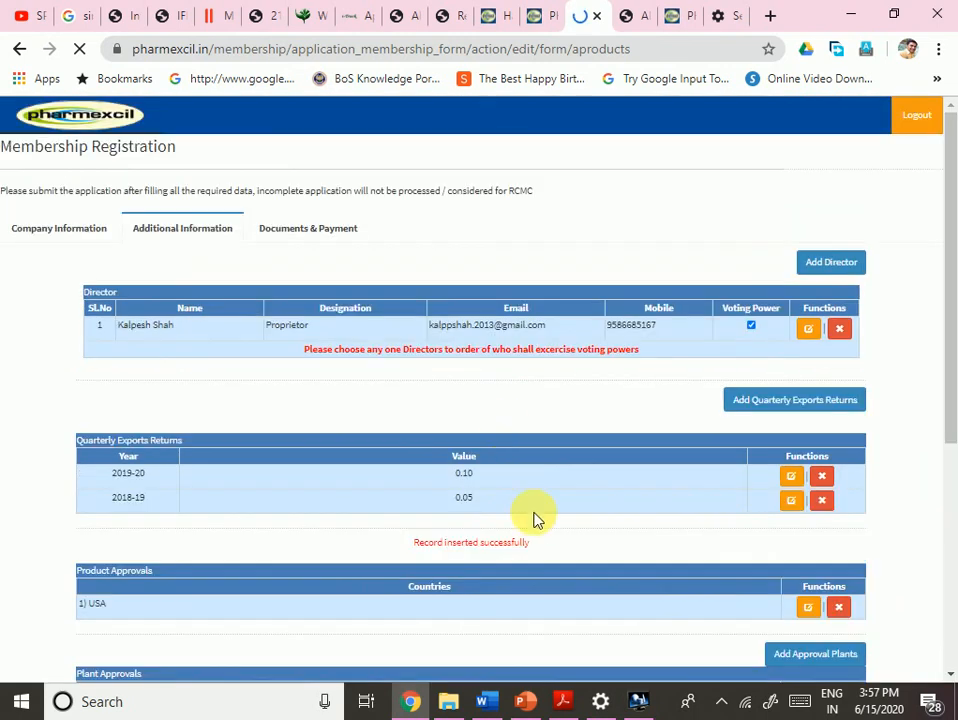
{"action": "scroll", "coordinate": [524, 520], "scroll_direction": "down", "scroll_amount": 4}
{"action": "scroll", "coordinate": [527, 527], "scroll_direction": "down", "scroll_amount": 1}
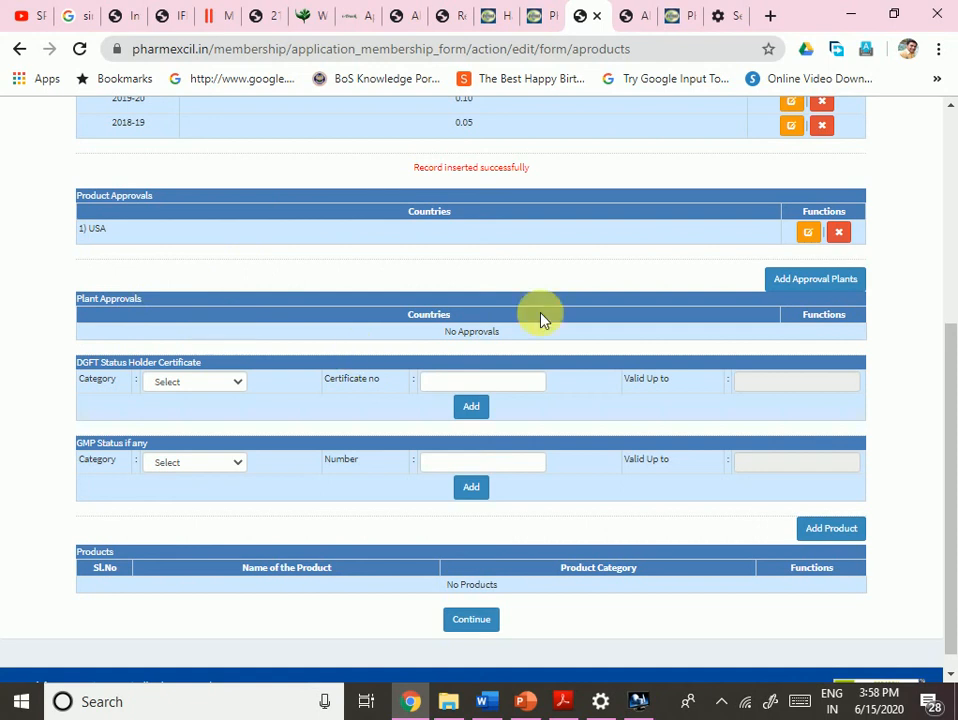
- Add a plant approval with India ticked in the Country checklist
{"action": "left_click", "coordinate": [808, 288]}
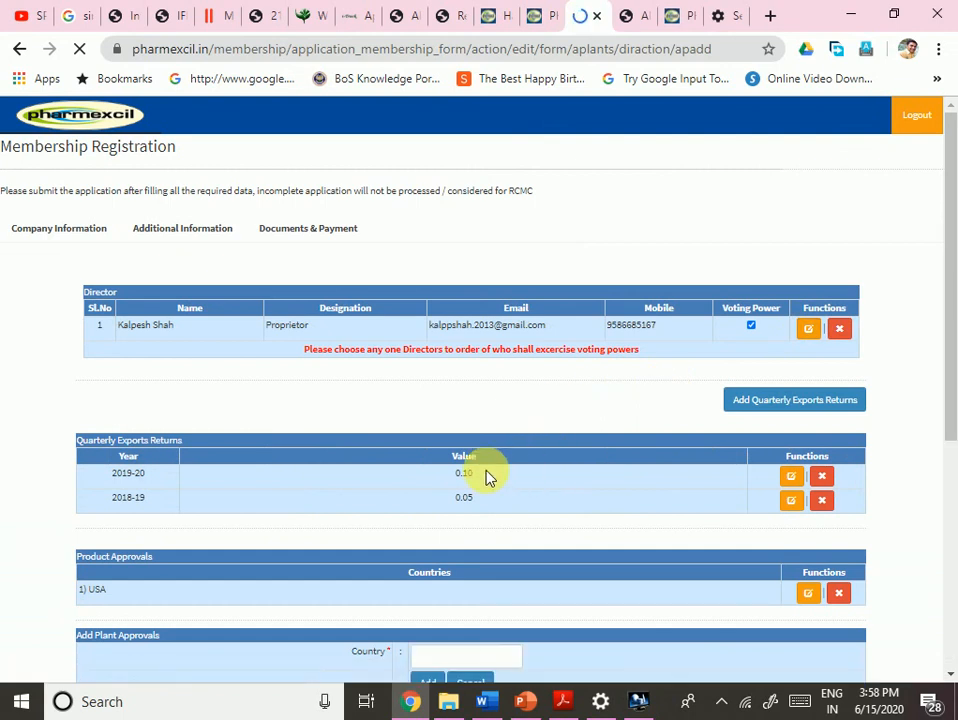
{"action": "scroll", "coordinate": [487, 478], "scroll_direction": "down", "scroll_amount": 2}
{"action": "scroll", "coordinate": [487, 478], "scroll_direction": "down", "scroll_amount": 1}
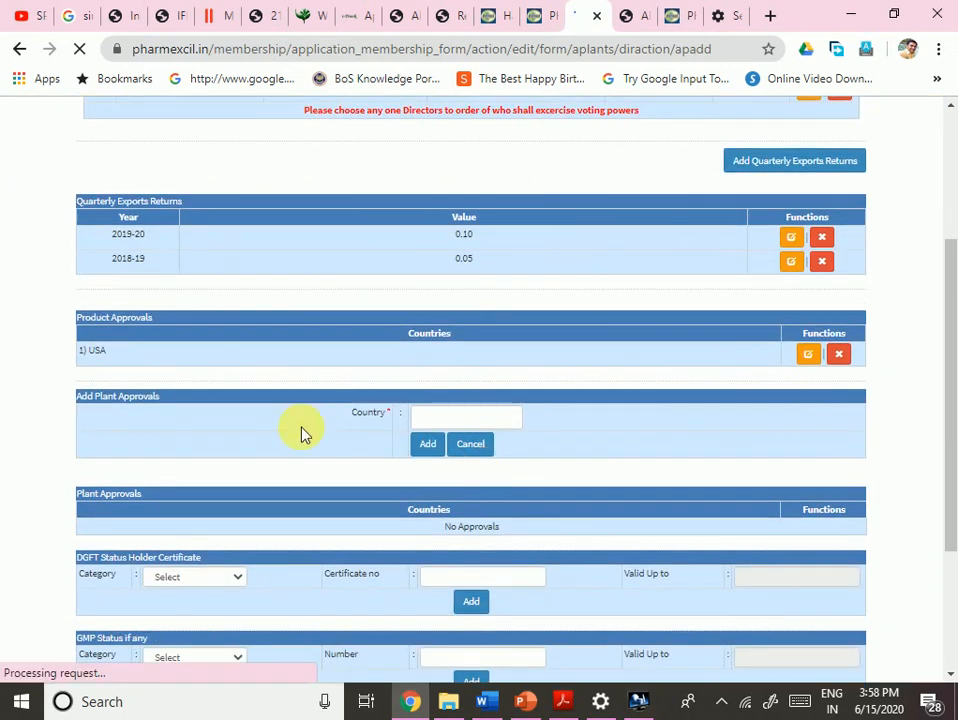
{"action": "scroll", "coordinate": [466, 418], "scroll_direction": "up", "scroll_amount": 3}
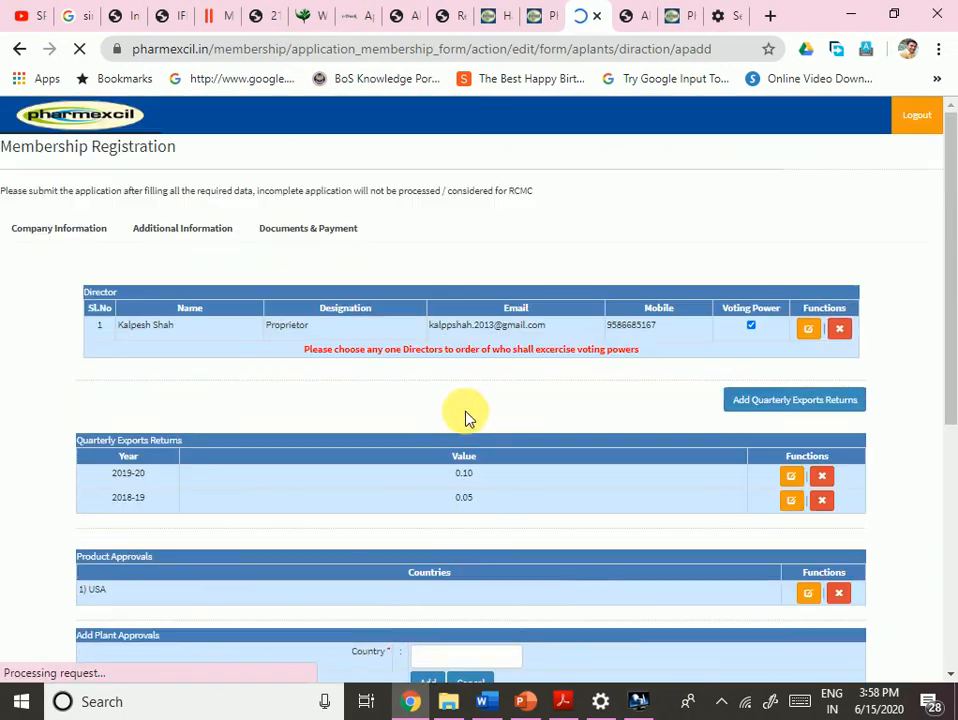
{"action": "scroll", "coordinate": [459, 490], "scroll_direction": "down", "scroll_amount": 3}
{"action": "scroll", "coordinate": [457, 488], "scroll_direction": "down", "scroll_amount": 1}
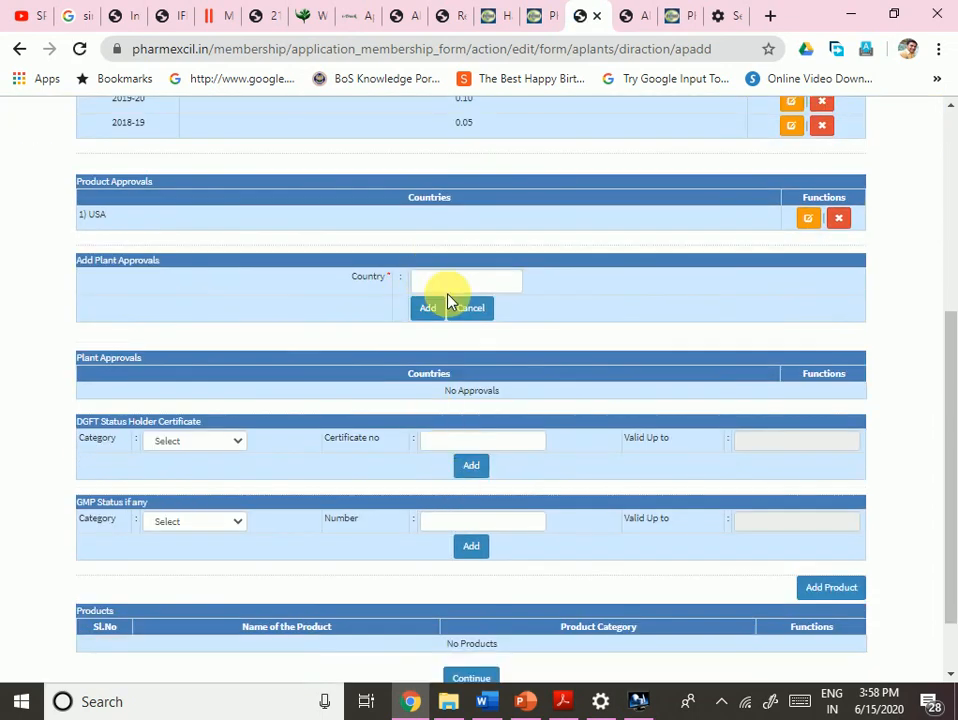
{"action": "left_click", "coordinate": [445, 288]}
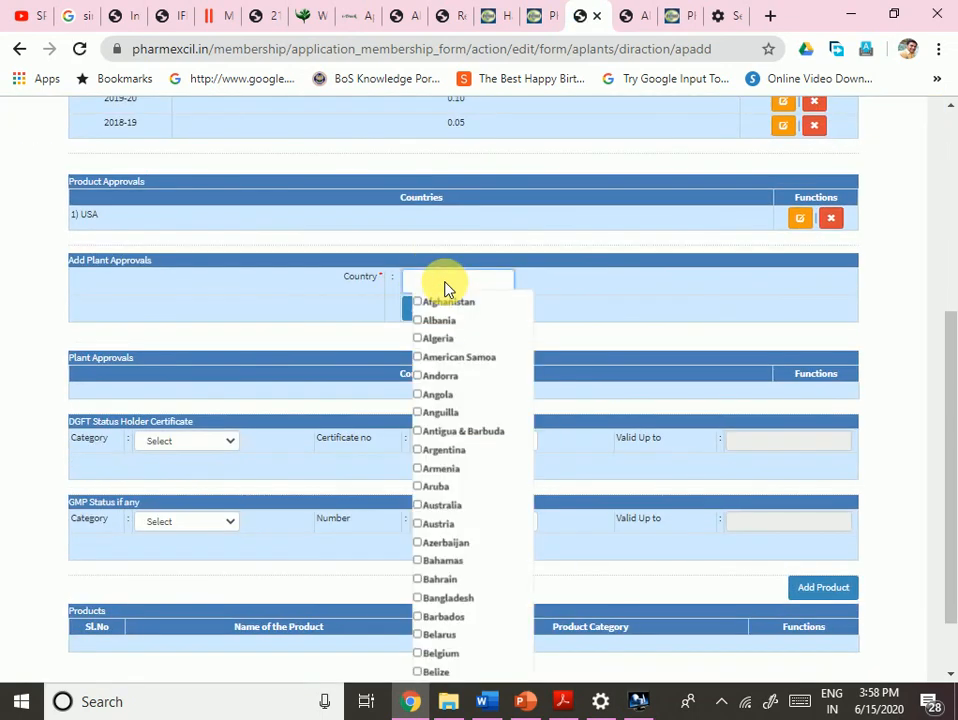
{"action": "scroll", "coordinate": [449, 509], "scroll_direction": "down", "scroll_amount": 5}
{"action": "scroll", "coordinate": [448, 505], "scroll_direction": "down", "scroll_amount": 6}
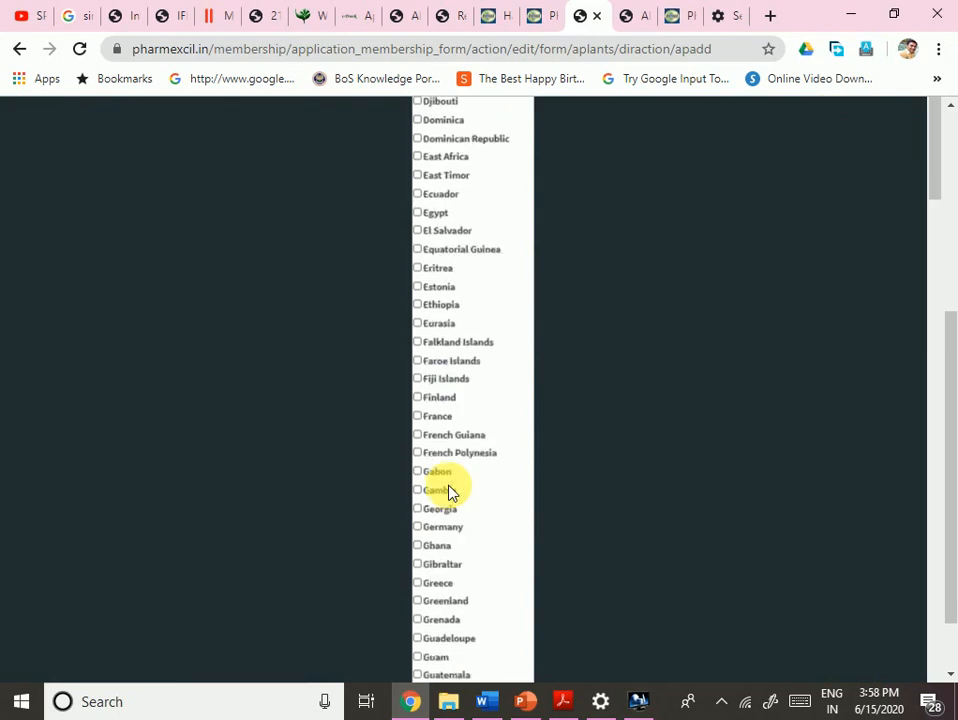
{"action": "scroll", "coordinate": [449, 488], "scroll_direction": "down", "scroll_amount": 4}
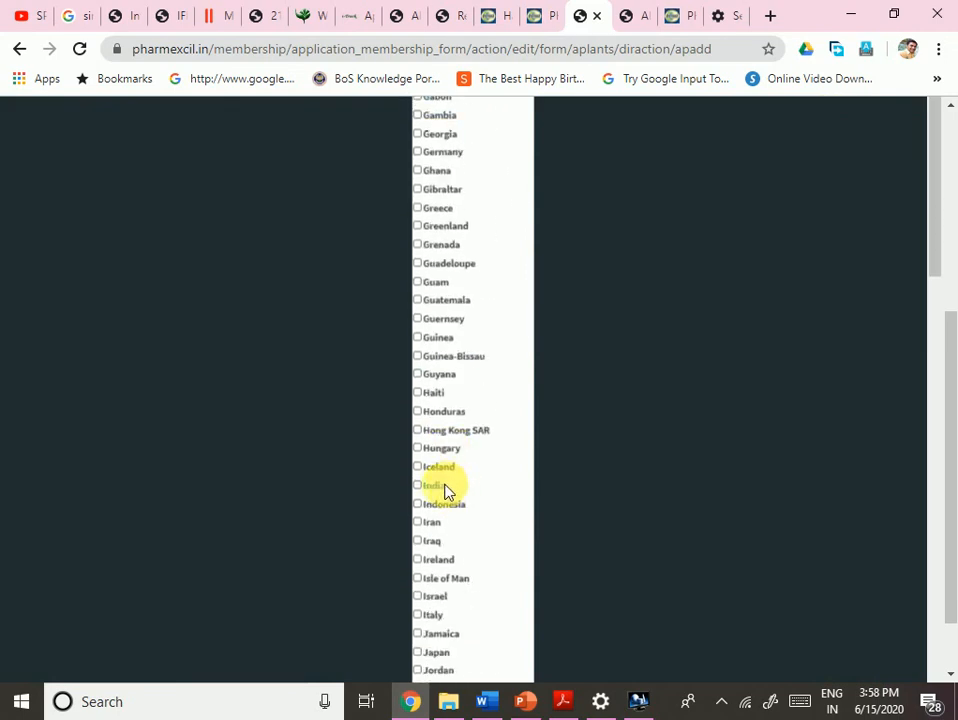
{"action": "left_click", "coordinate": [434, 487]}
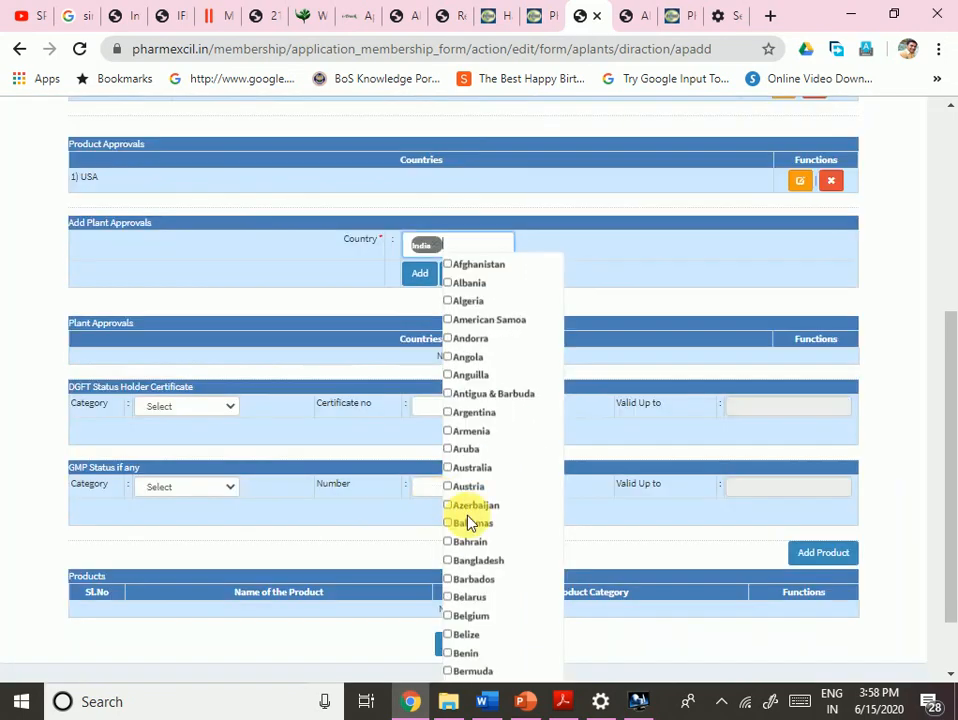
{"action": "left_click", "coordinate": [369, 433]}
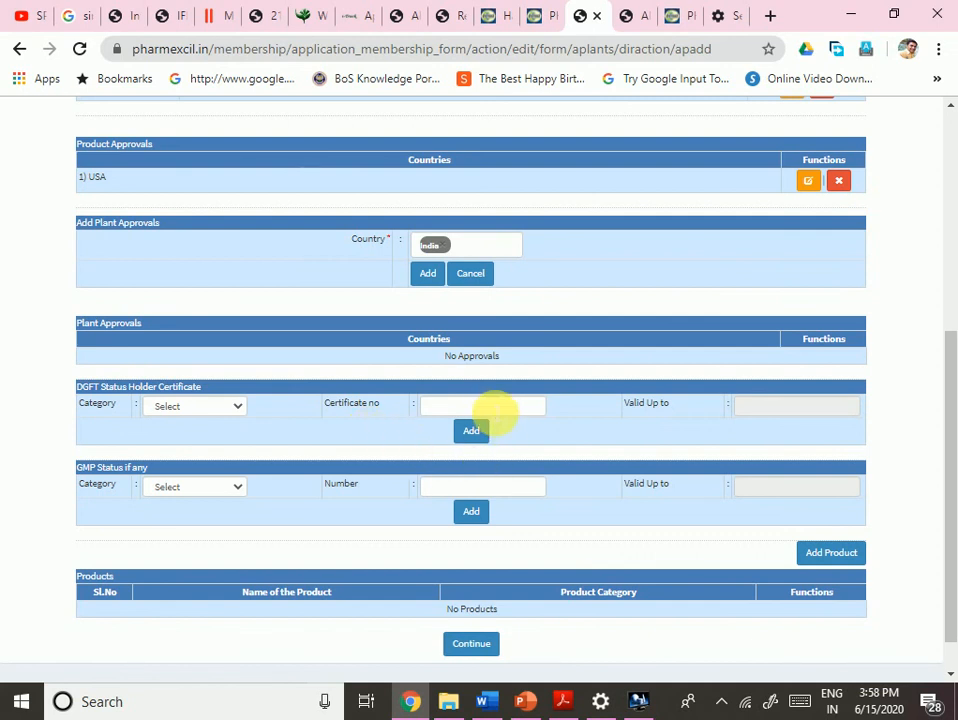
{"action": "left_click", "coordinate": [430, 275]}
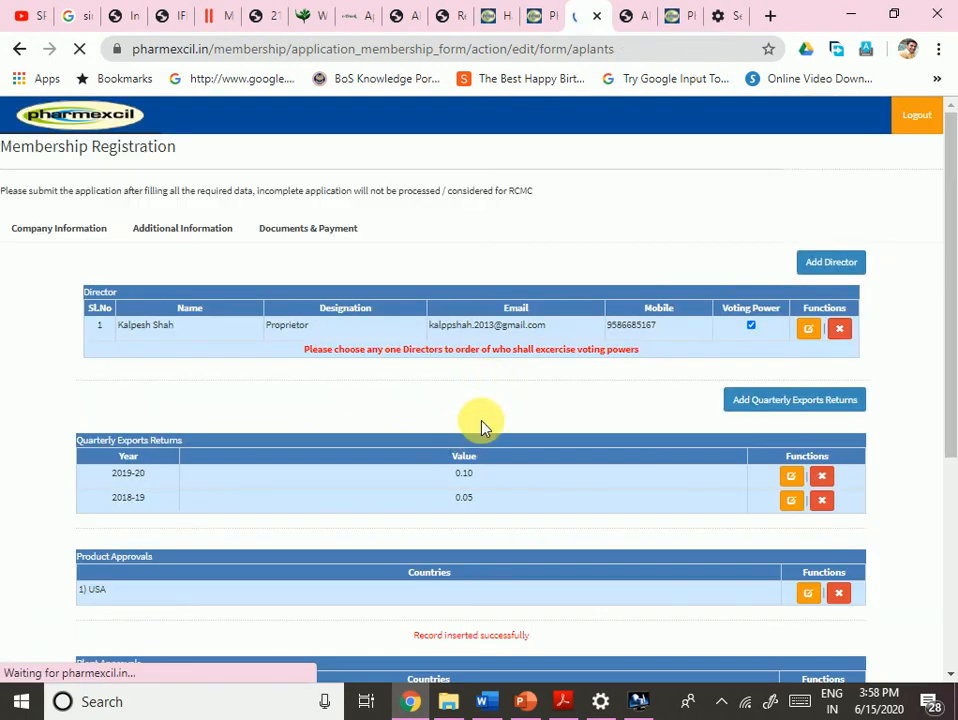
{"action": "scroll", "coordinate": [385, 466], "scroll_direction": "down", "scroll_amount": 5}
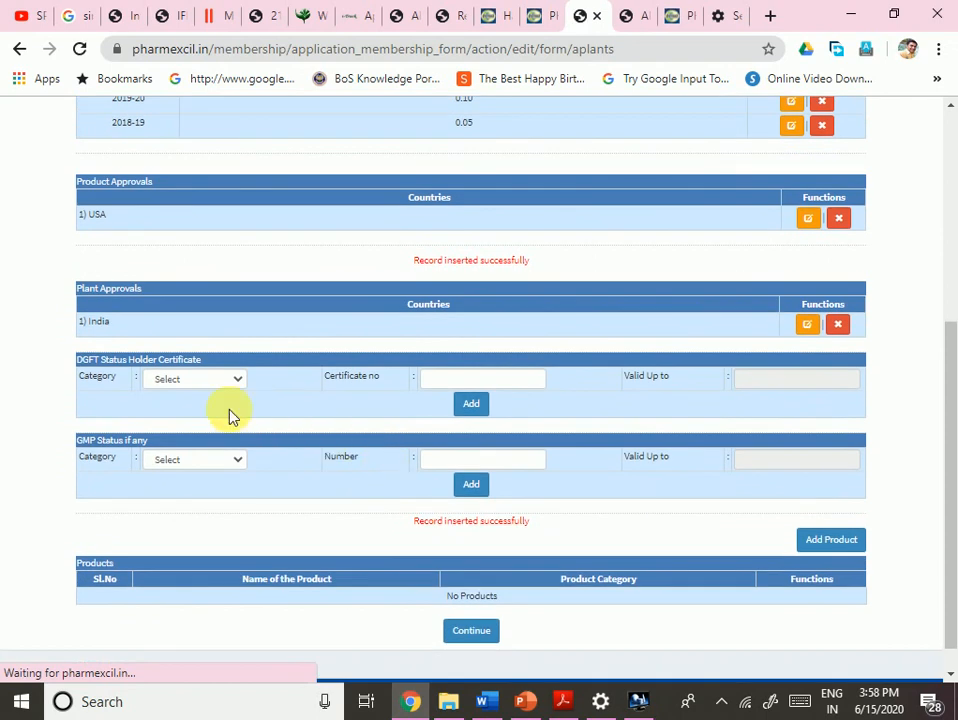
{"action": "left_click", "coordinate": [196, 381]}
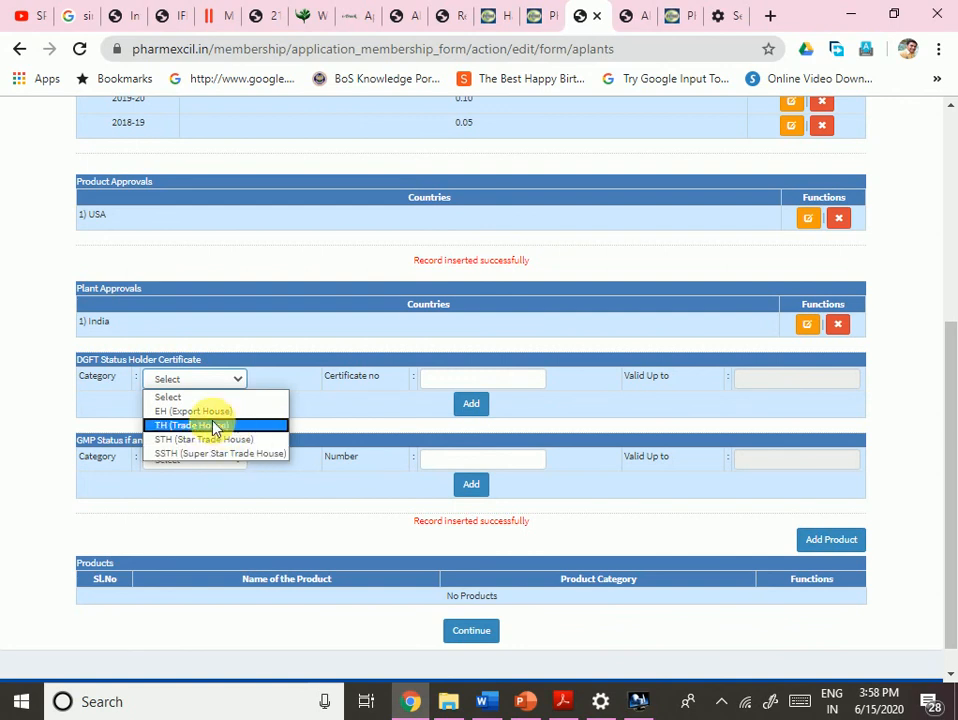
{"action": "left_click", "coordinate": [30, 388]}
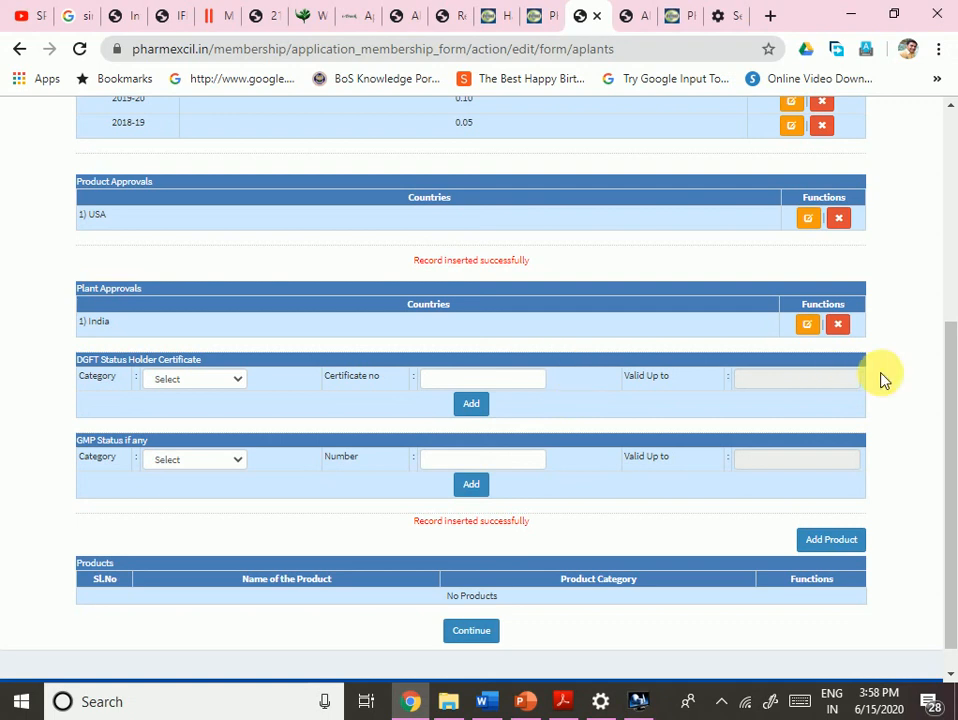
{"action": "left_click", "coordinate": [182, 463]}
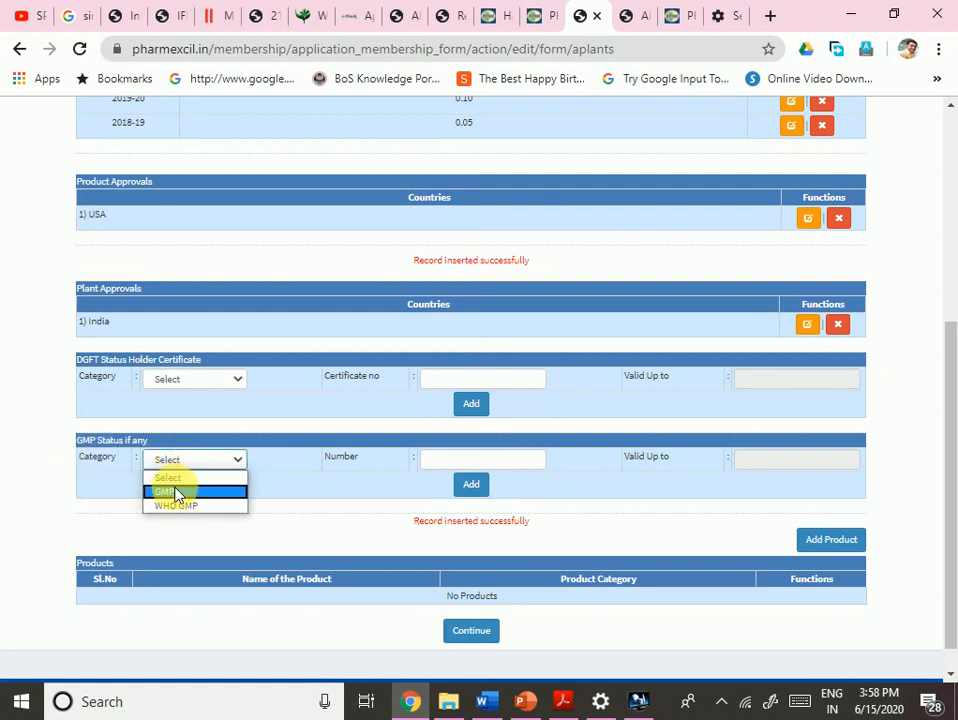
{"action": "left_click", "coordinate": [266, 518]}
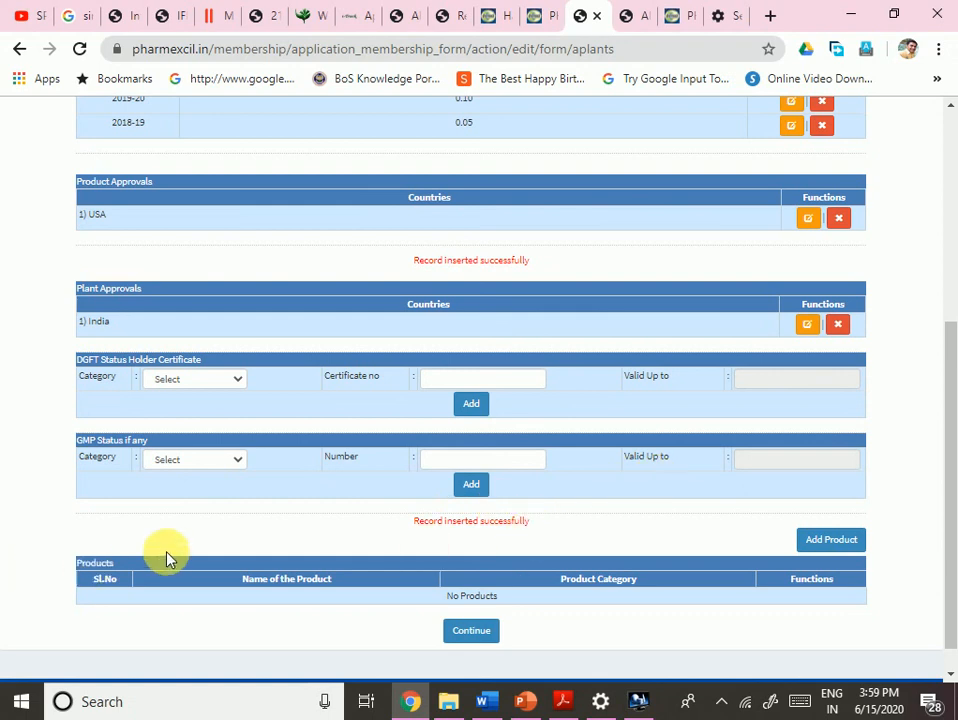
{"action": "key", "text": "alt+Tab"}
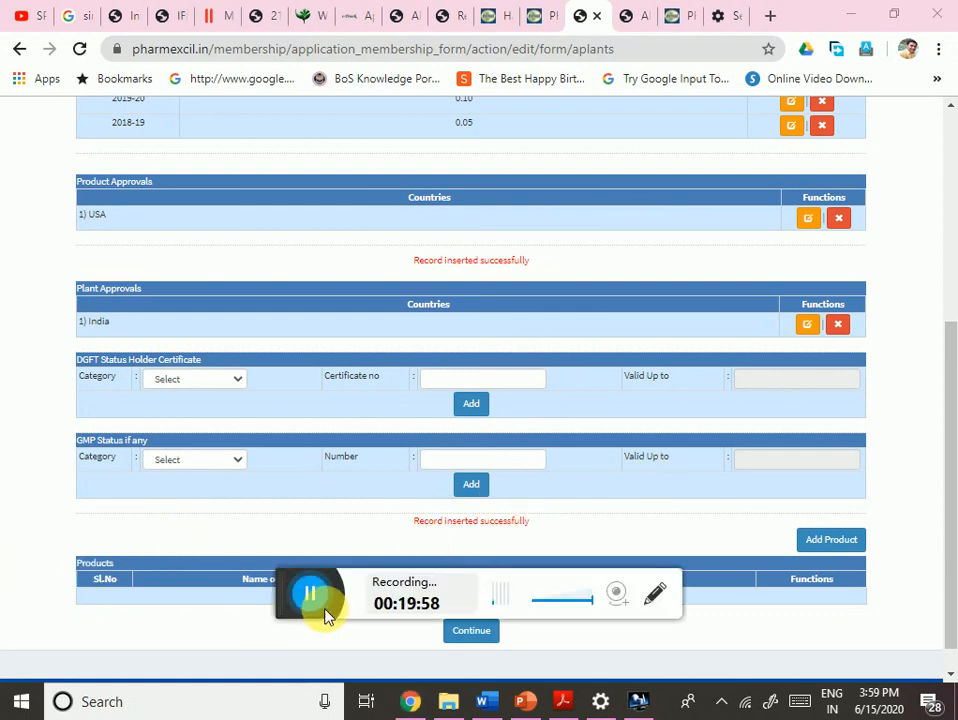
{"action": "left_click", "coordinate": [321, 606]}
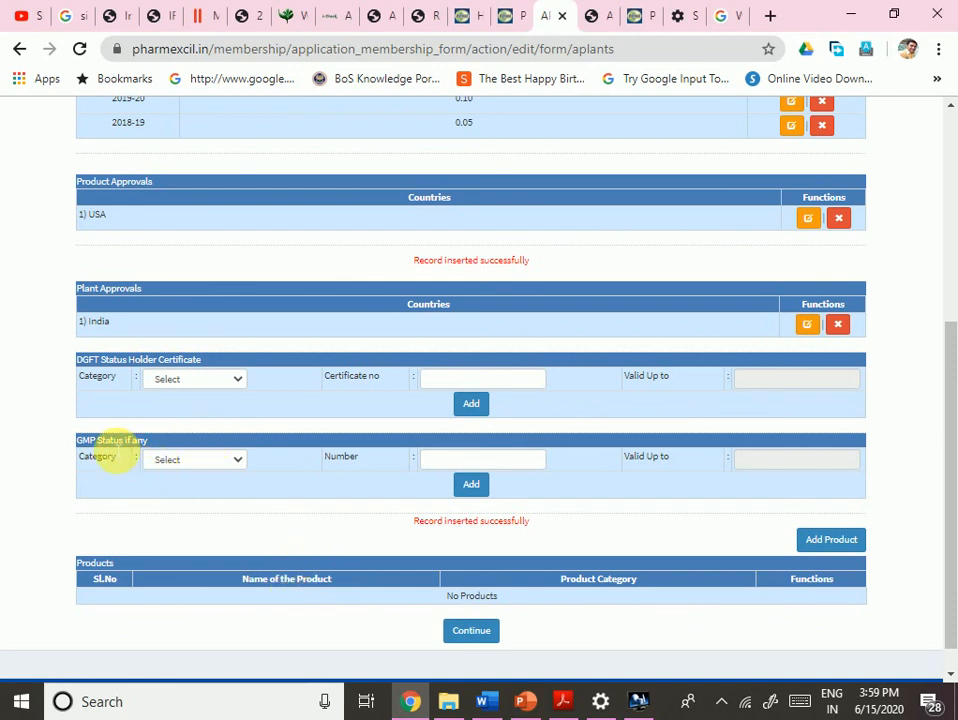
{"action": "left_click", "coordinate": [189, 464]}
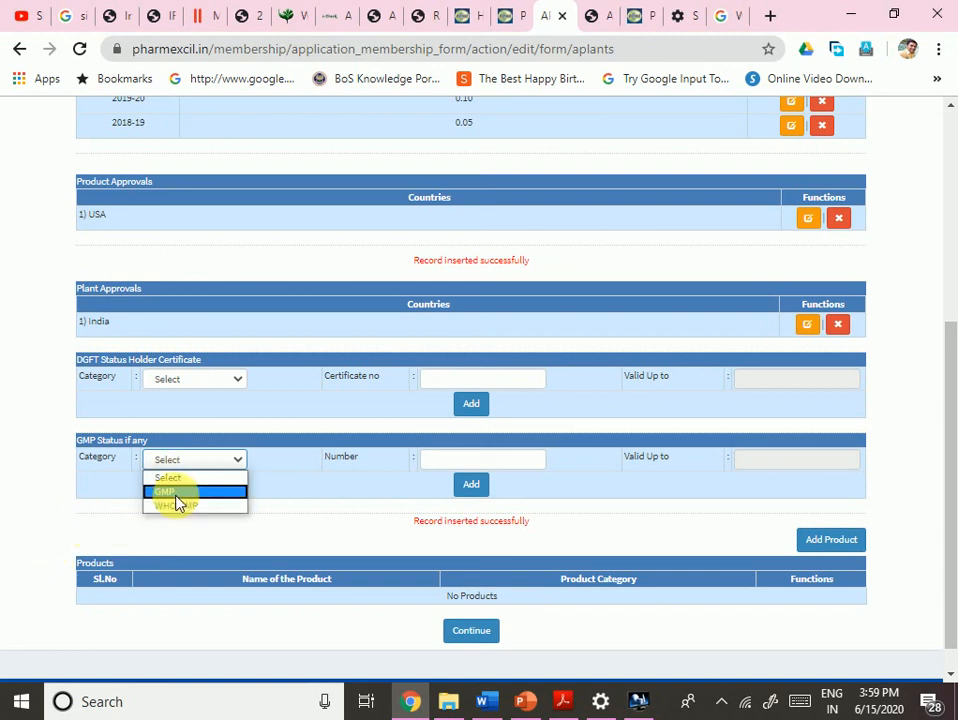
{"action": "left_click", "coordinate": [178, 500]}
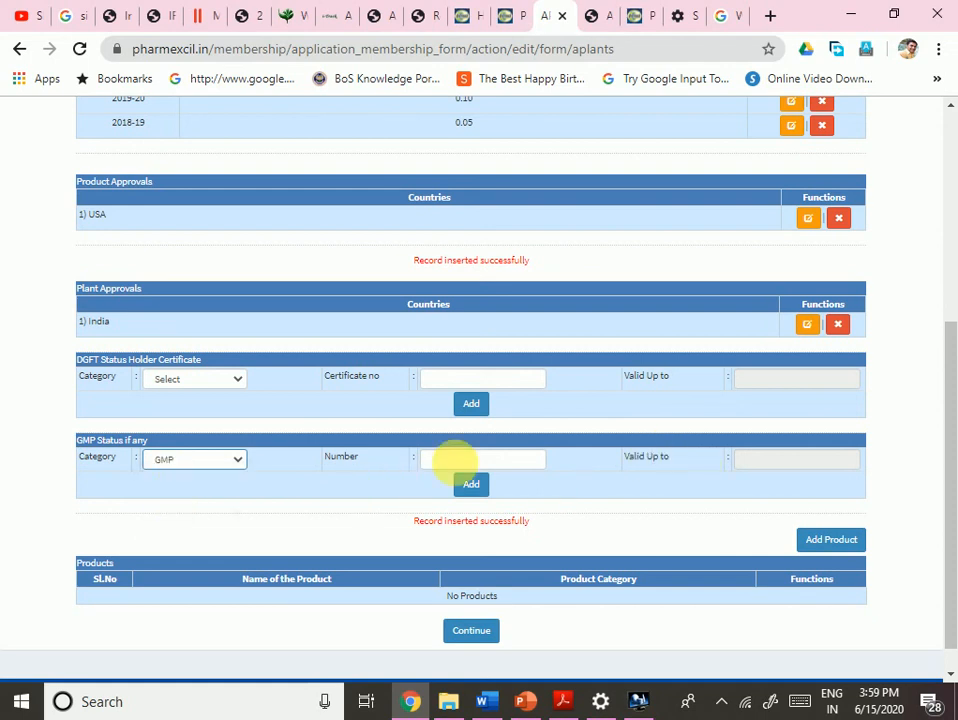
{"action": "left_click", "coordinate": [231, 464]}
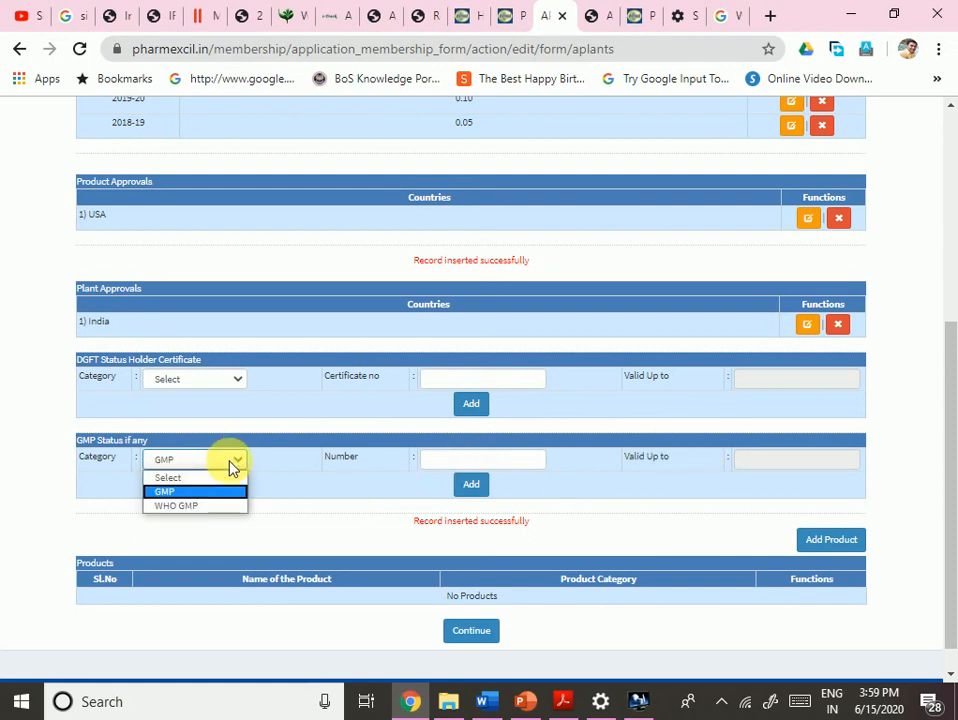
{"action": "left_click", "coordinate": [180, 478]}
{"action": "scroll", "coordinate": [312, 508], "scroll_direction": "down", "scroll_amount": 1}
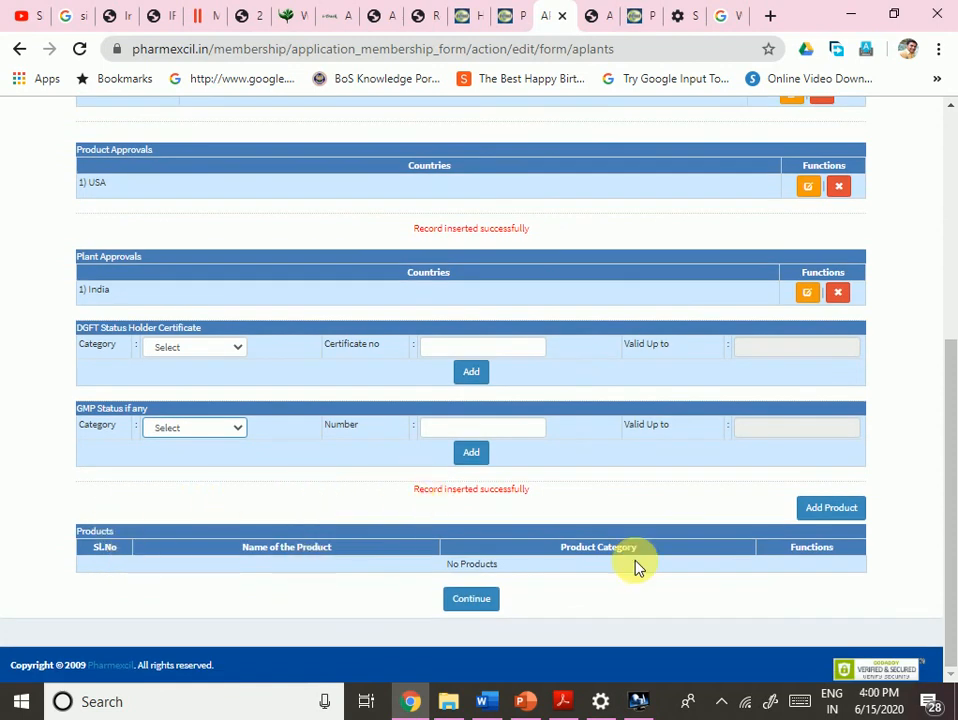
- Begin a new product entry and show the Product Category choices
{"action": "left_click", "coordinate": [825, 528]}
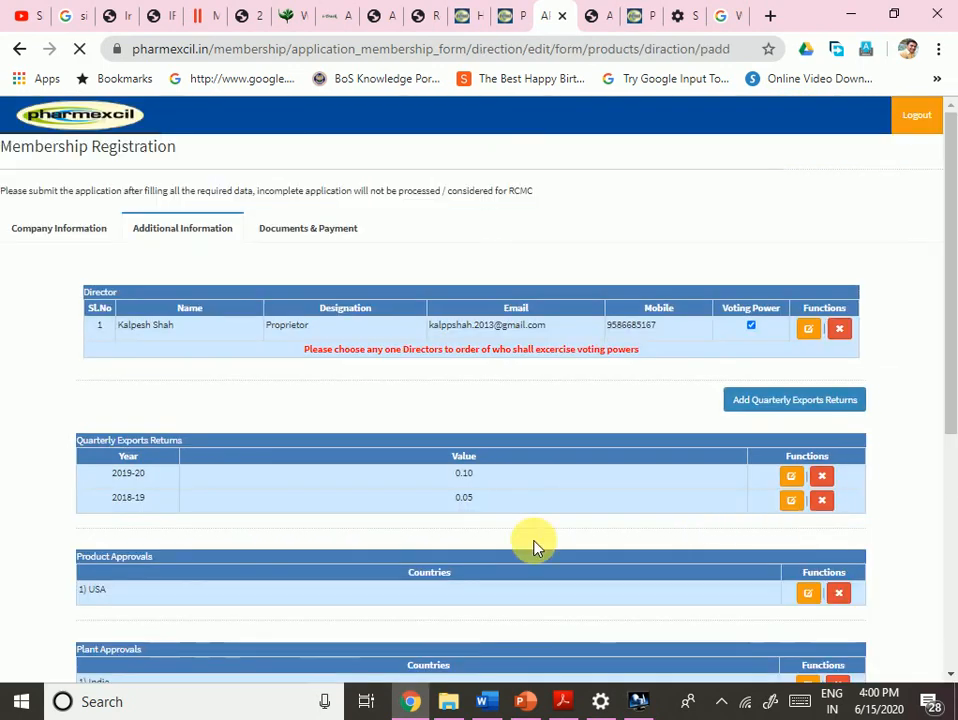
{"action": "scroll", "coordinate": [520, 552], "scroll_direction": "down", "scroll_amount": 5}
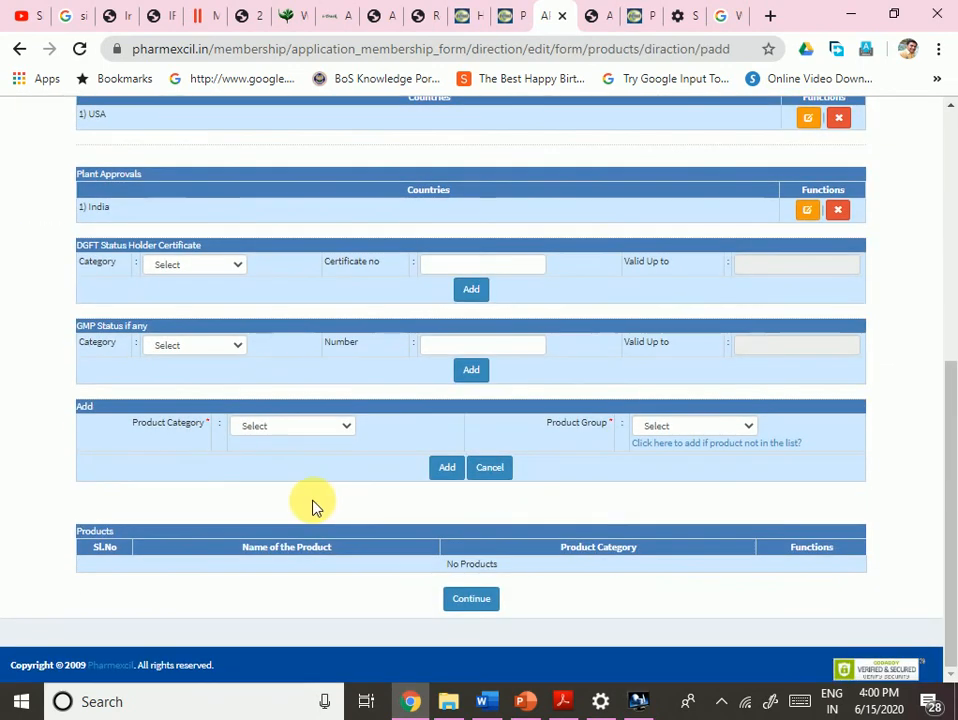
{"action": "left_click", "coordinate": [283, 428]}
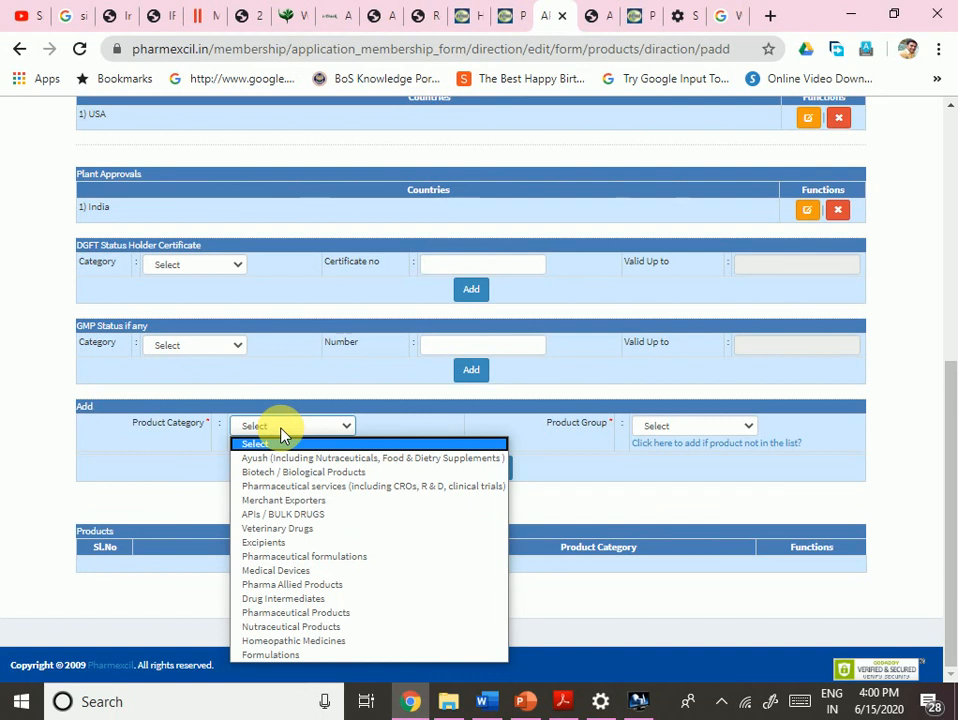
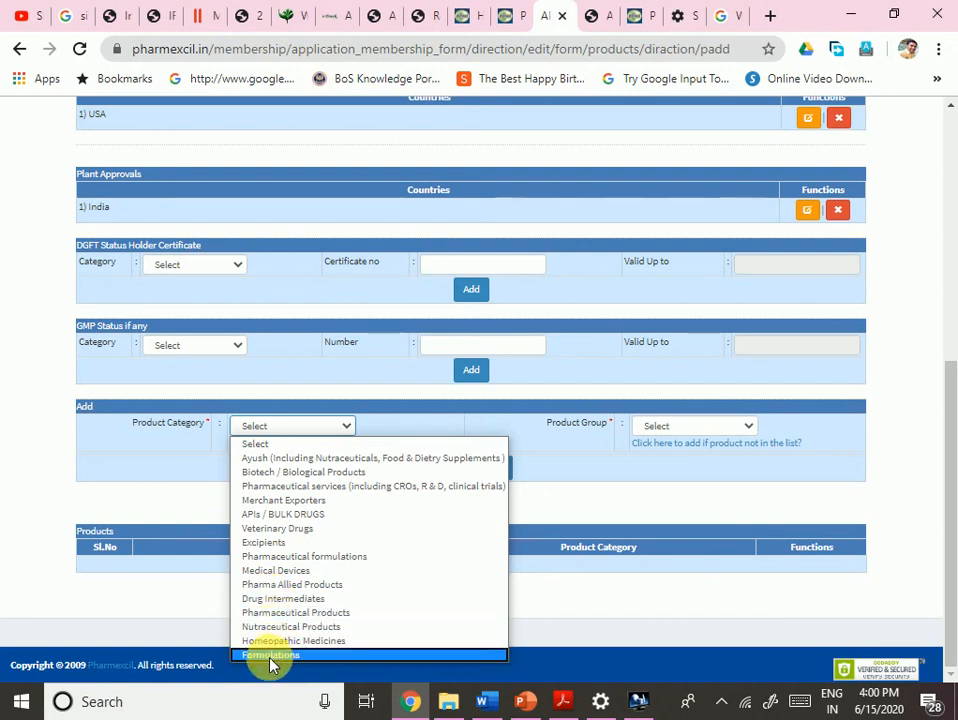
- Choose Merchant Exporters as Product Category and display the Product Group options
{"action": "left_click", "coordinate": [290, 500]}
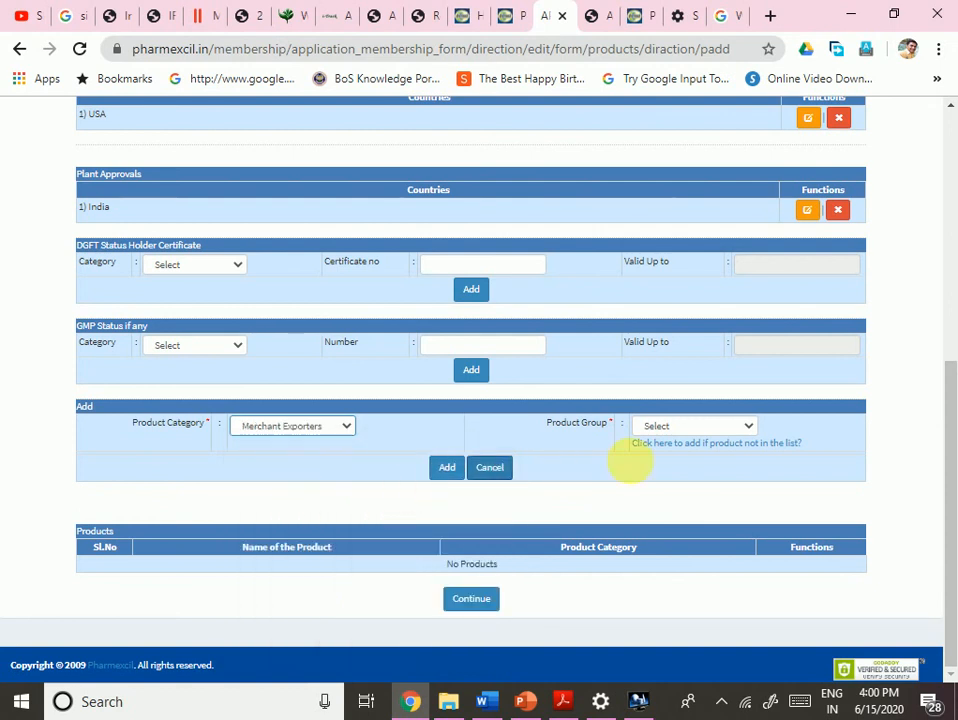
{"action": "left_click", "coordinate": [704, 432]}
- Scroll the Product Group list and pick 'Tablets, capsules, powders, oils, sanitizer, food / dietary supplements, others etc'
{"action": "scroll", "coordinate": [393, 325], "scroll_direction": "down", "scroll_amount": 1}
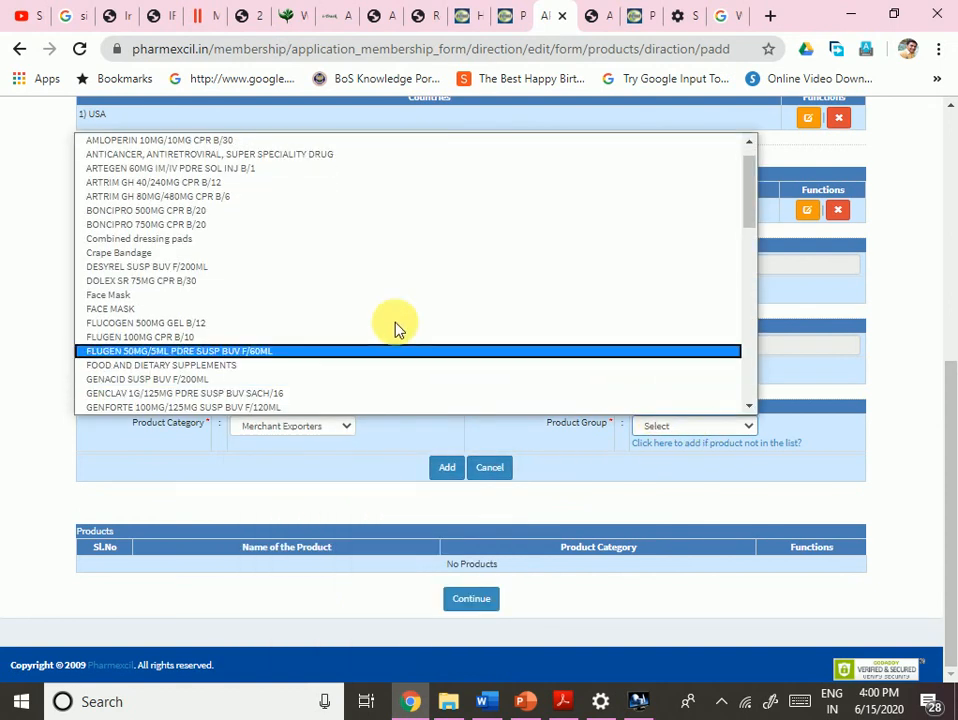
{"action": "scroll", "coordinate": [667, 271], "scroll_direction": "down", "scroll_amount": 1}
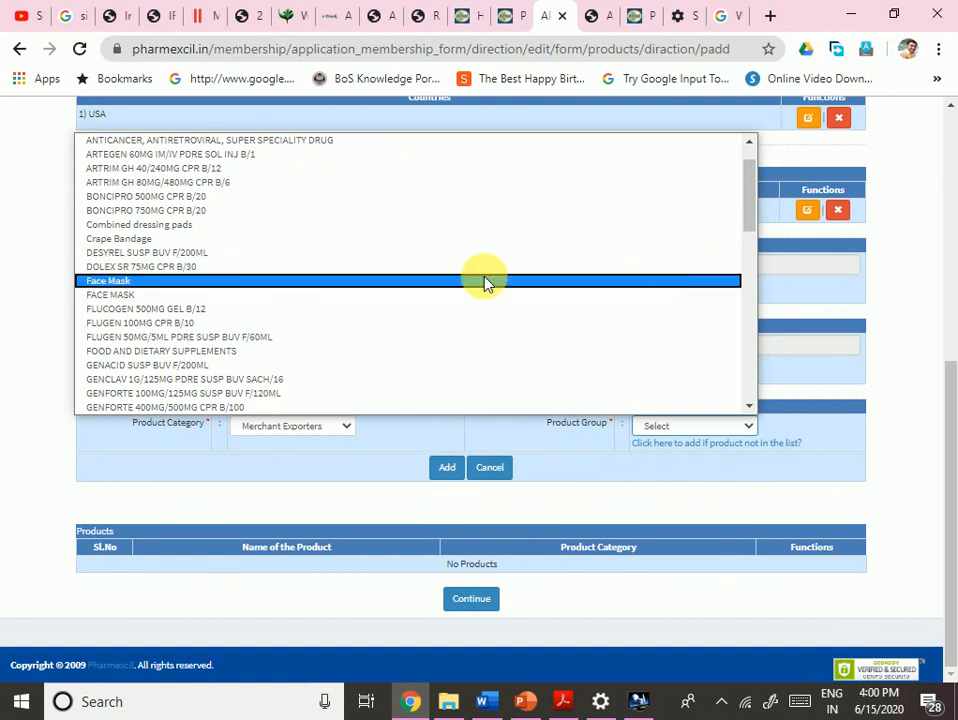
{"action": "left_click_drag", "start_coordinate": [745, 212], "coordinate": [753, 343]}
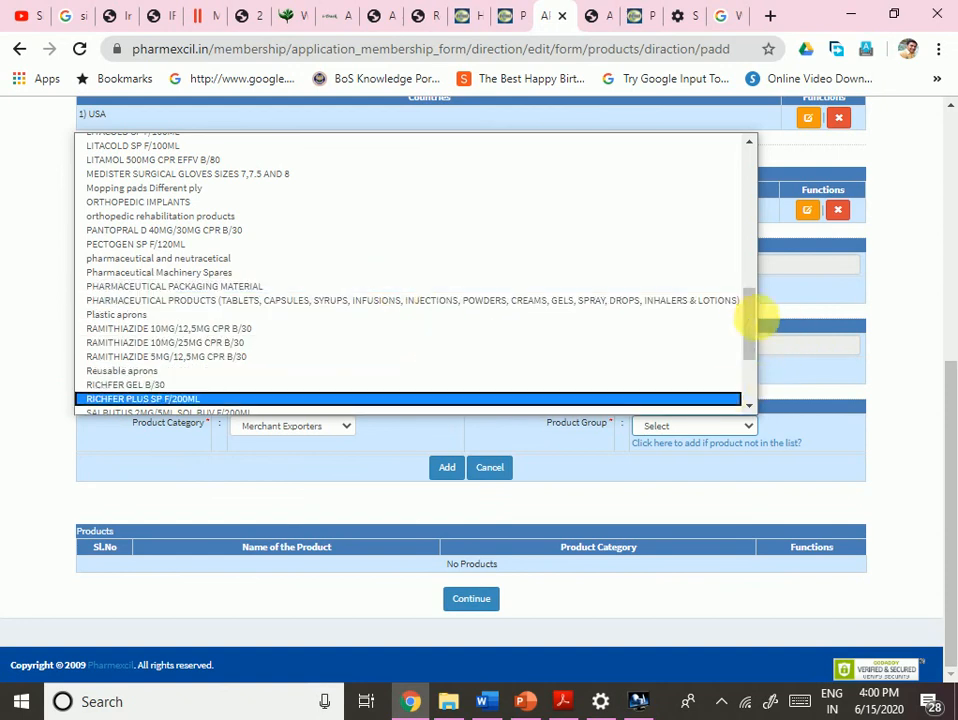
{"action": "left_click_drag", "start_coordinate": [756, 318], "coordinate": [729, 200]}
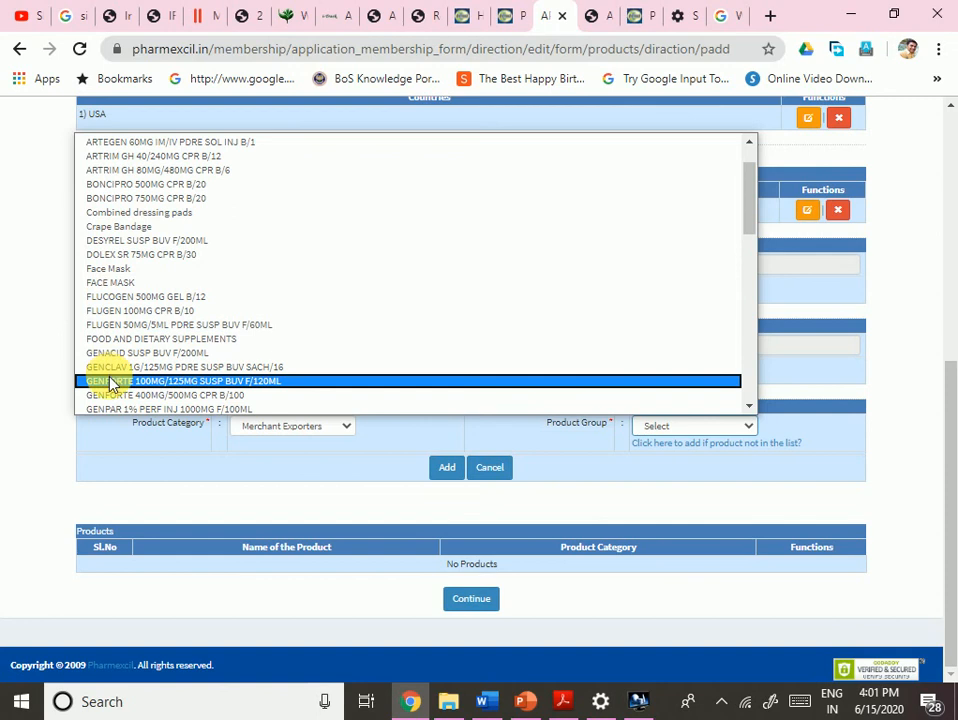
{"action": "left_click_drag", "start_coordinate": [748, 200], "coordinate": [747, 248]}
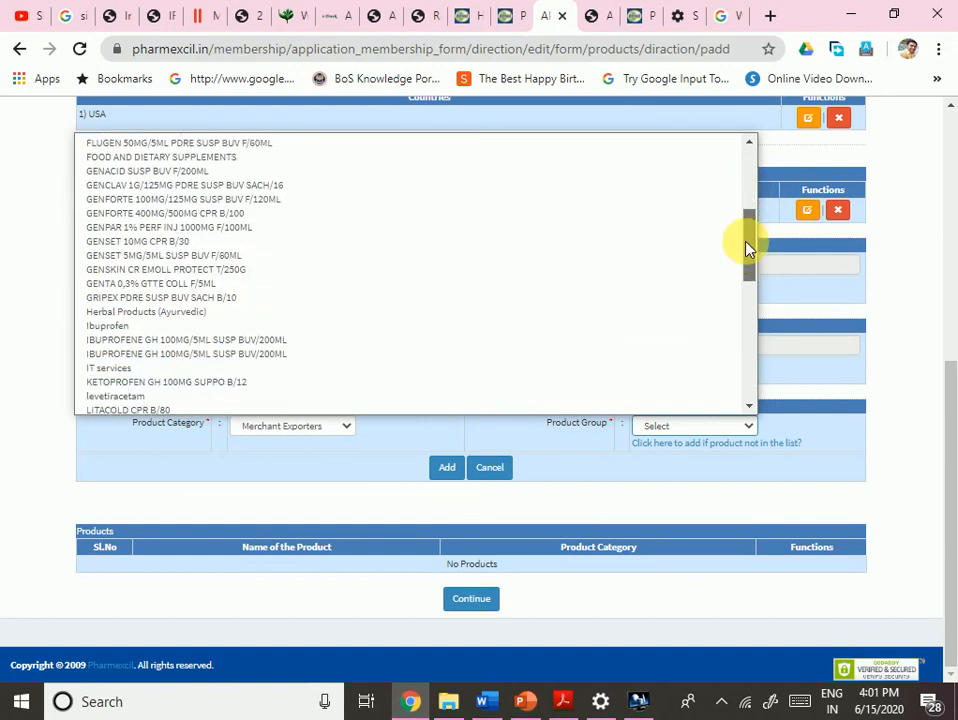
{"action": "left_click_drag", "start_coordinate": [747, 248], "coordinate": [727, 320]}
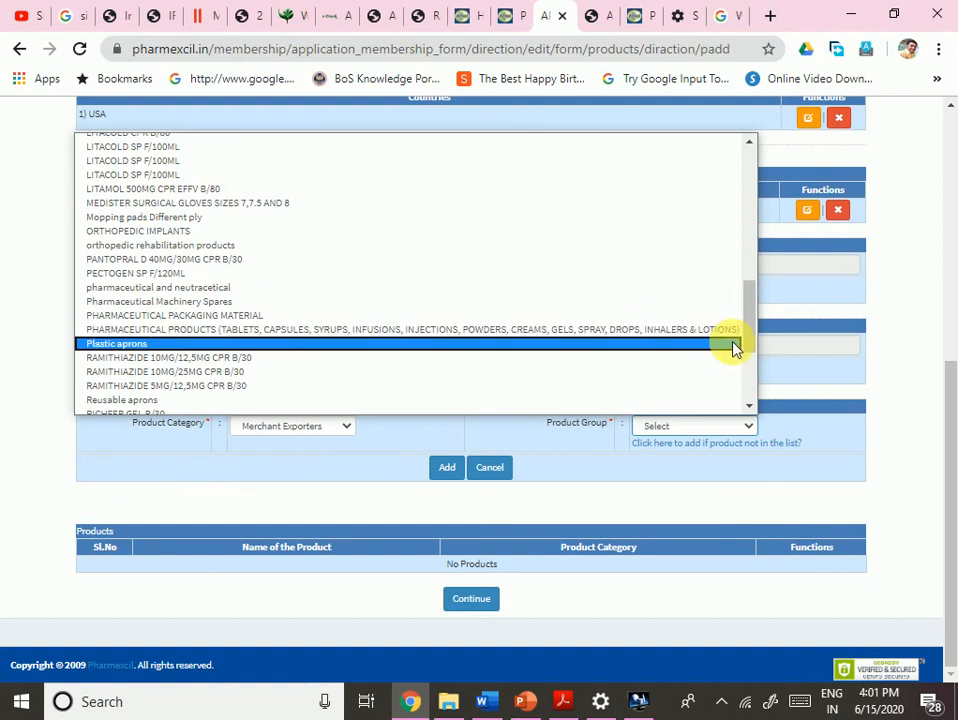
{"action": "left_click_drag", "start_coordinate": [746, 325], "coordinate": [755, 385]}
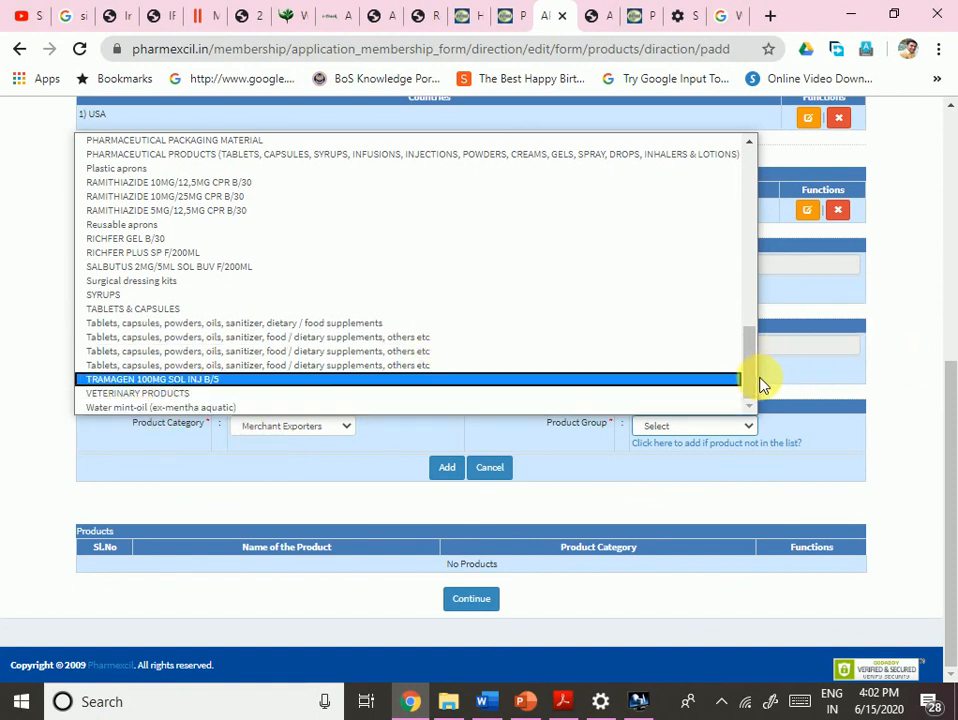
{"action": "left_click_drag", "start_coordinate": [752, 384], "coordinate": [733, 397]}
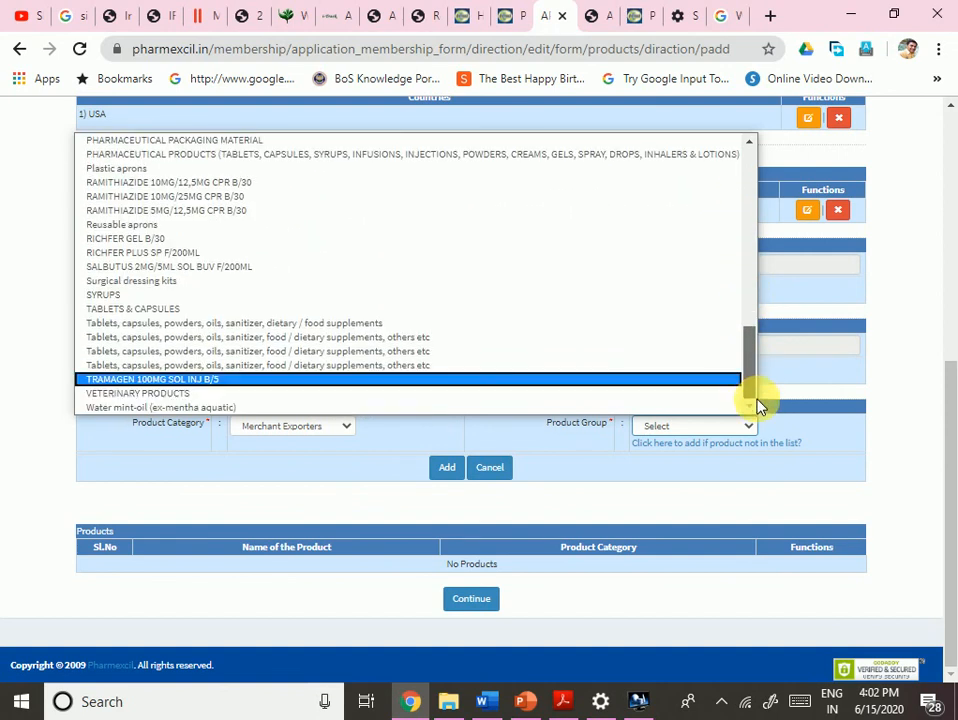
{"action": "left_click", "coordinate": [268, 341]}
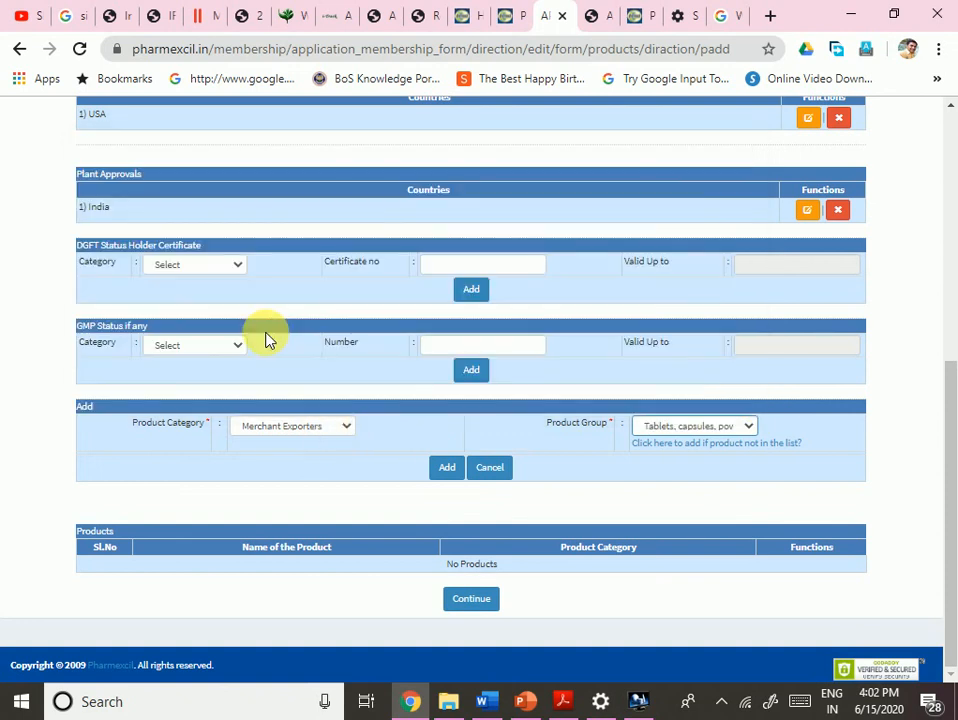
- Add the Merchant Exporters tablets product, then reopen the Director row and save it with Update
{"action": "left_click", "coordinate": [451, 470]}
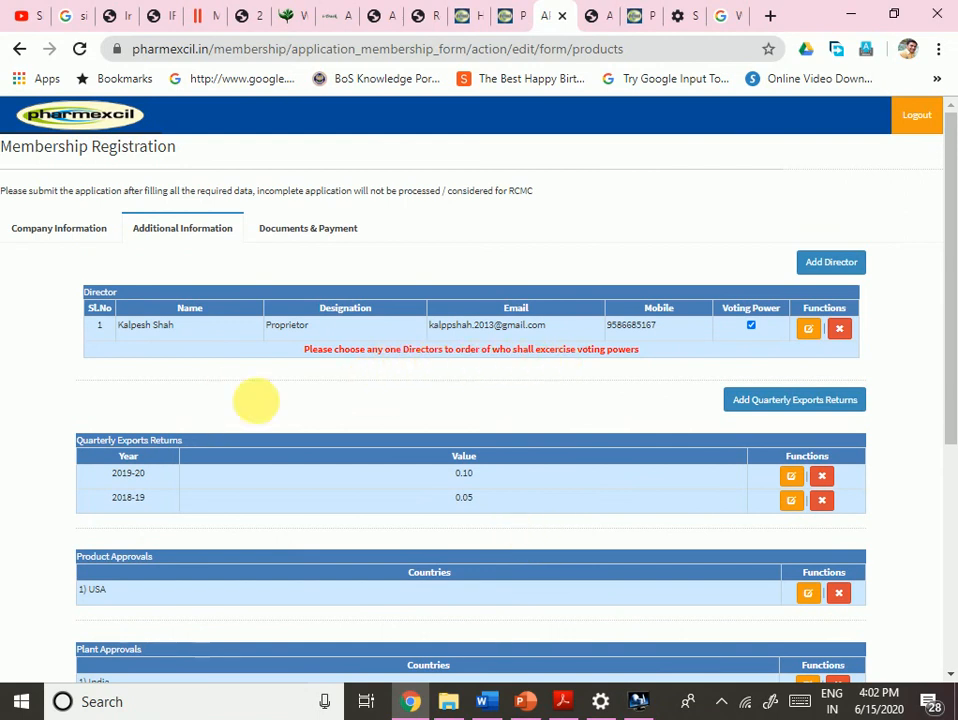
{"action": "left_click", "coordinate": [809, 328]}
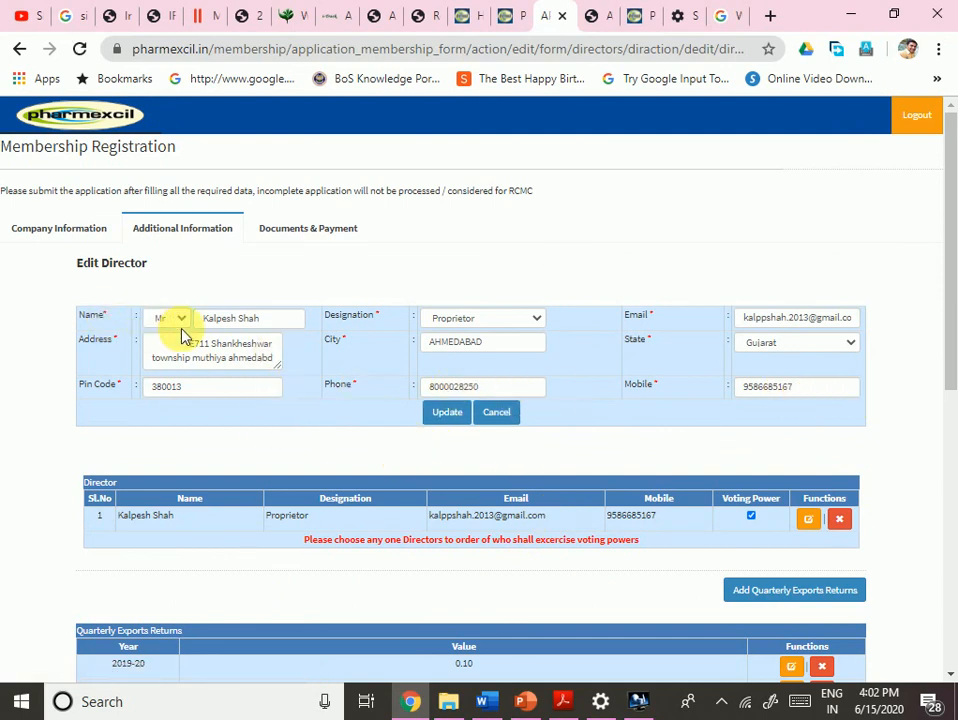
{"action": "left_click_drag", "start_coordinate": [215, 358], "coordinate": [308, 441]}
{"action": "left_click", "coordinate": [308, 441]}
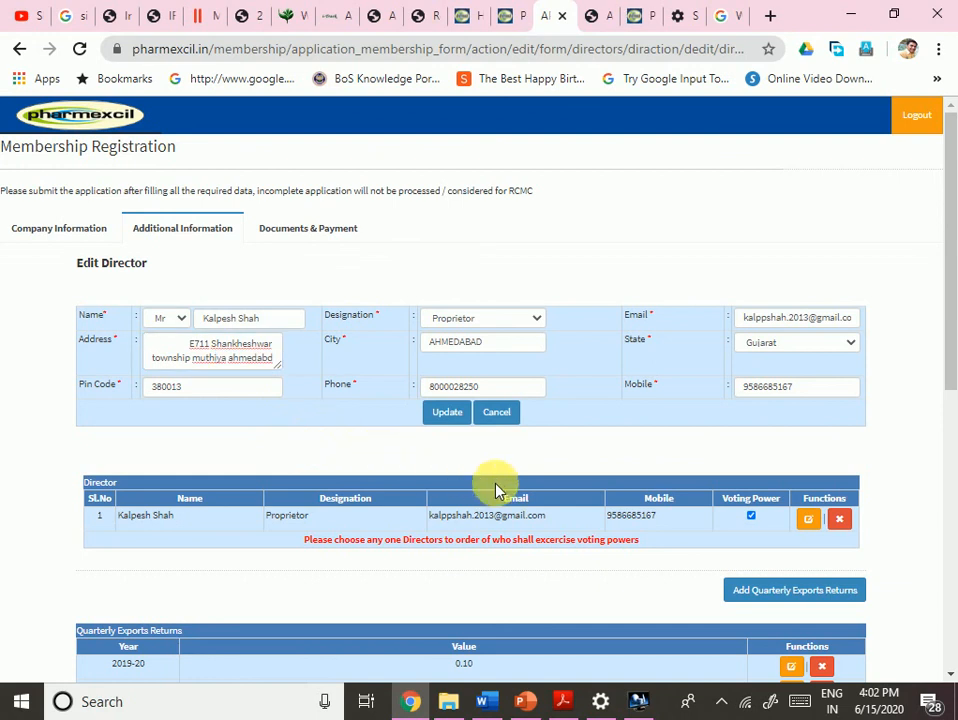
{"action": "scroll", "coordinate": [415, 568], "scroll_direction": "down", "scroll_amount": 1}
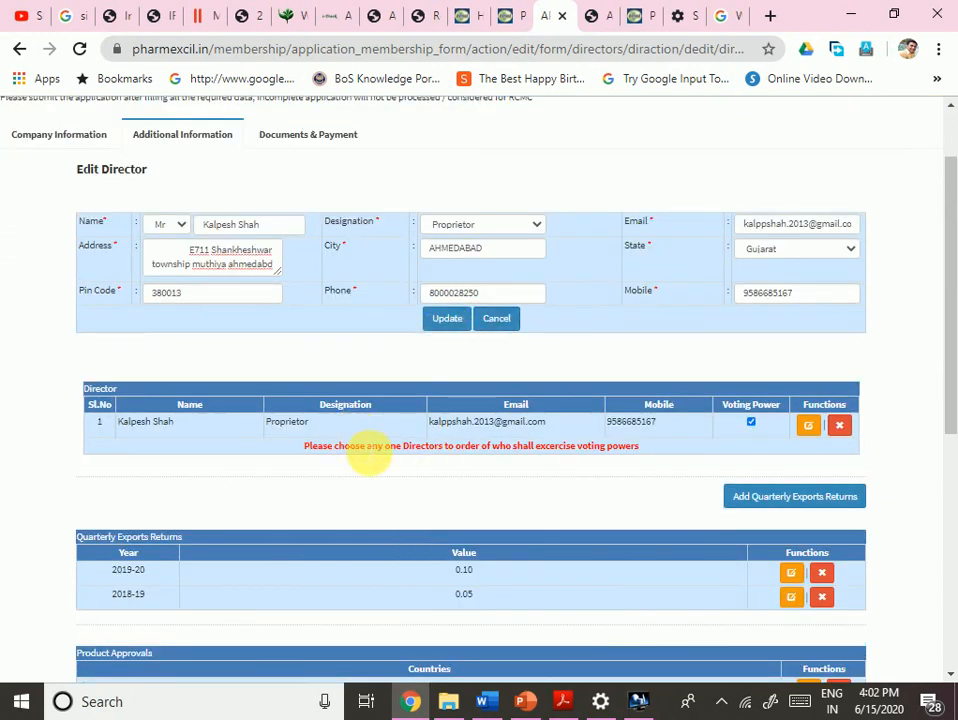
{"action": "left_click_drag", "start_coordinate": [305, 447], "coordinate": [508, 492]}
{"action": "left_click", "coordinate": [508, 488]}
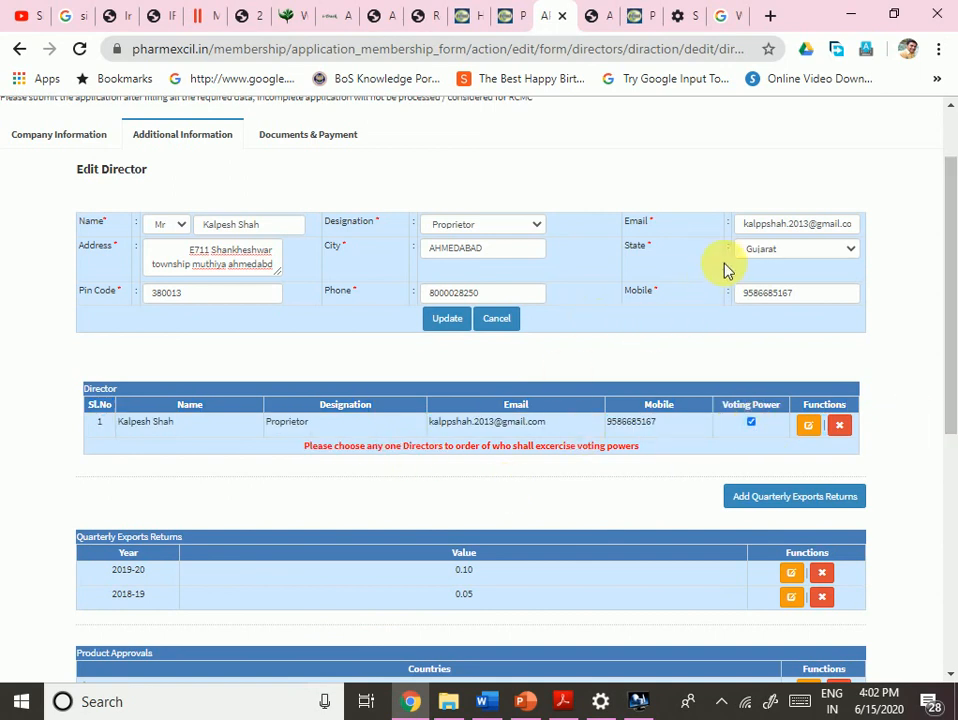
{"action": "left_click", "coordinate": [446, 320]}
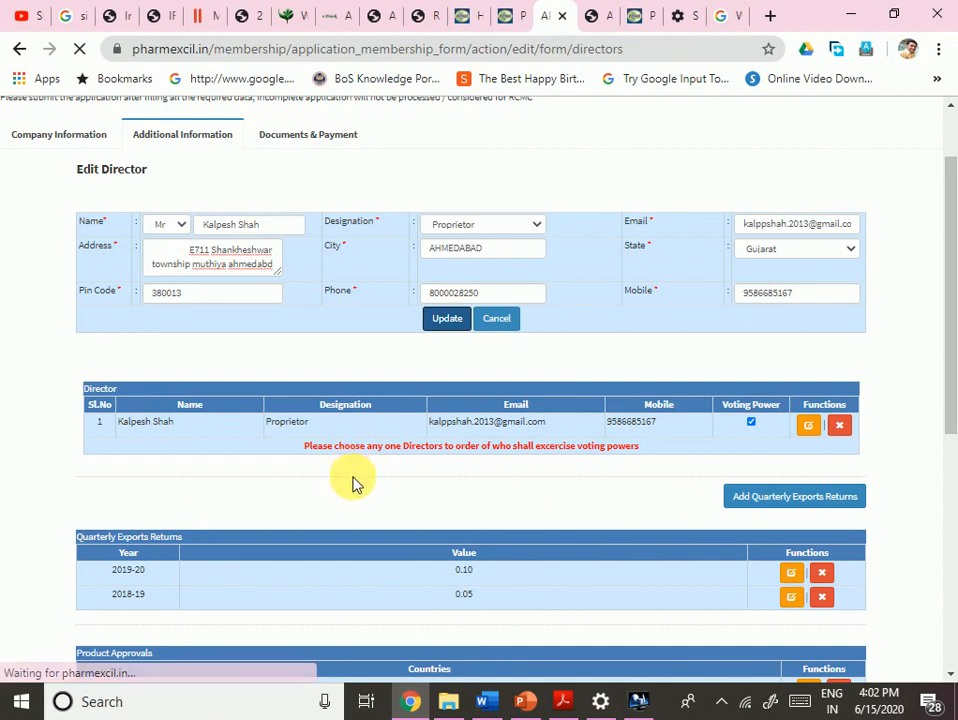
- Check the Products table shows the Merchant Exporters tablets entry, then continue to Documents & Payment
{"action": "scroll", "coordinate": [380, 465], "scroll_direction": "down", "scroll_amount": 4}
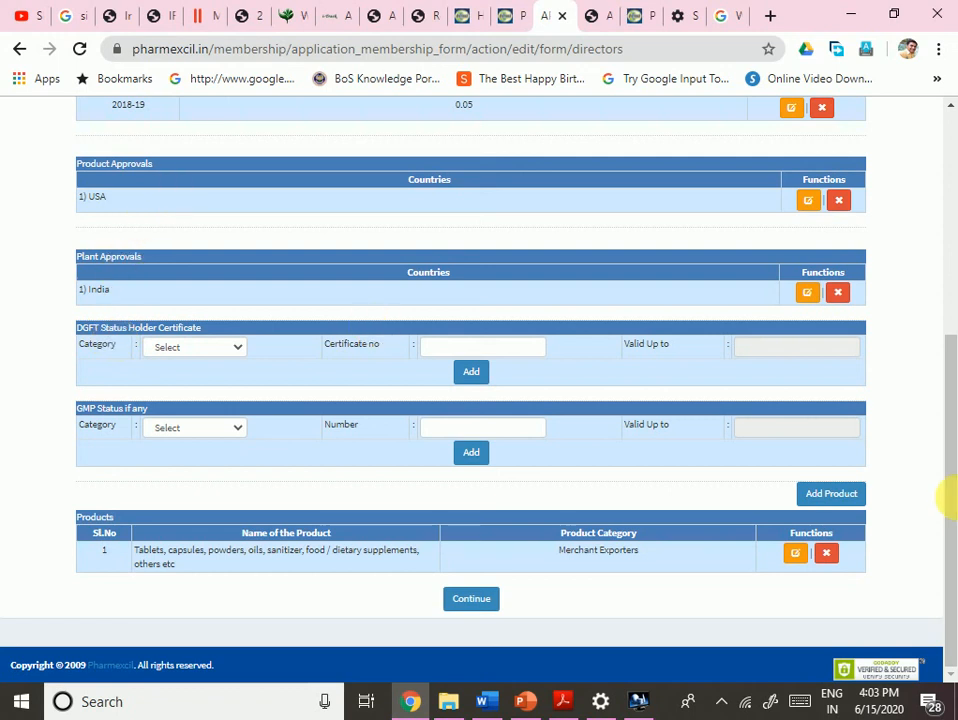
{"action": "scroll", "coordinate": [935, 480], "scroll_direction": "up", "scroll_amount": 2}
{"action": "scroll", "coordinate": [936, 455], "scroll_direction": "up", "scroll_amount": 1}
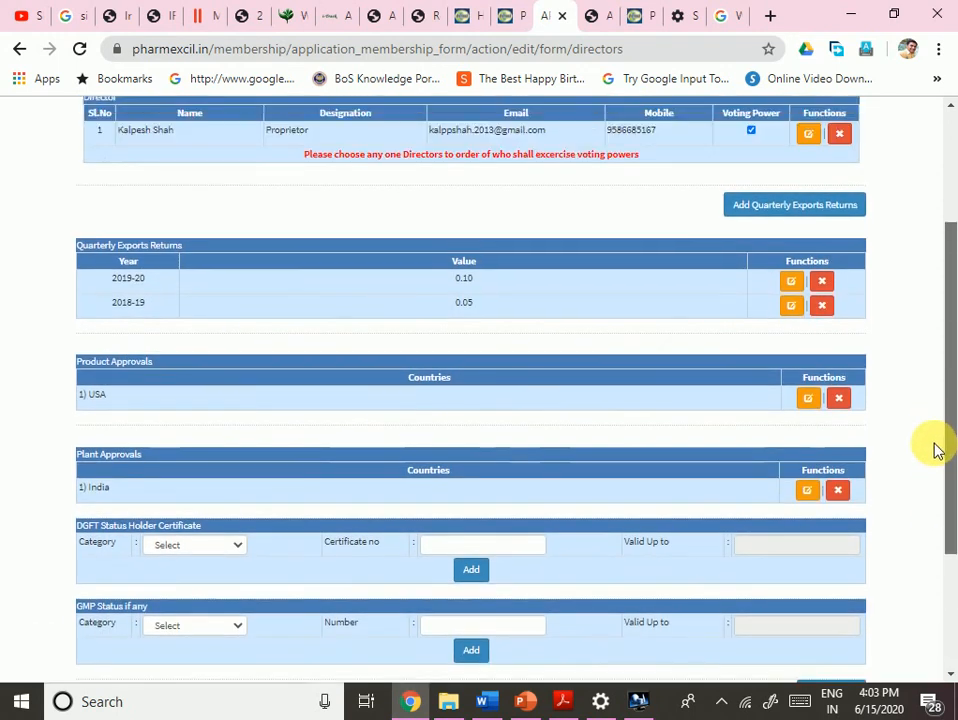
{"action": "scroll", "coordinate": [934, 450], "scroll_direction": "down", "scroll_amount": 3}
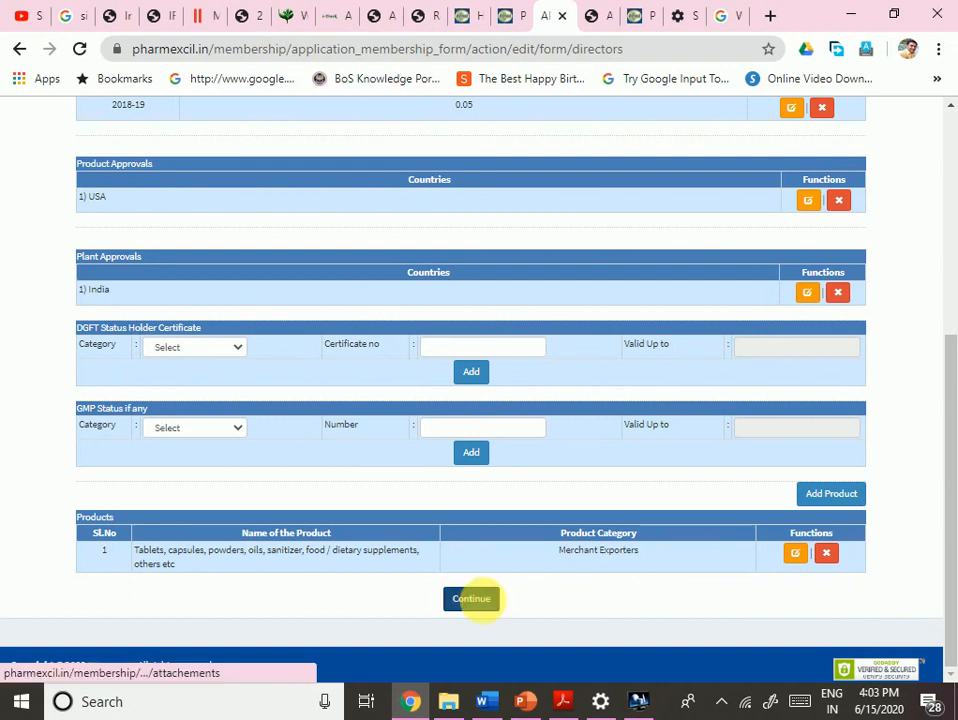
{"action": "left_click", "coordinate": [474, 599]}
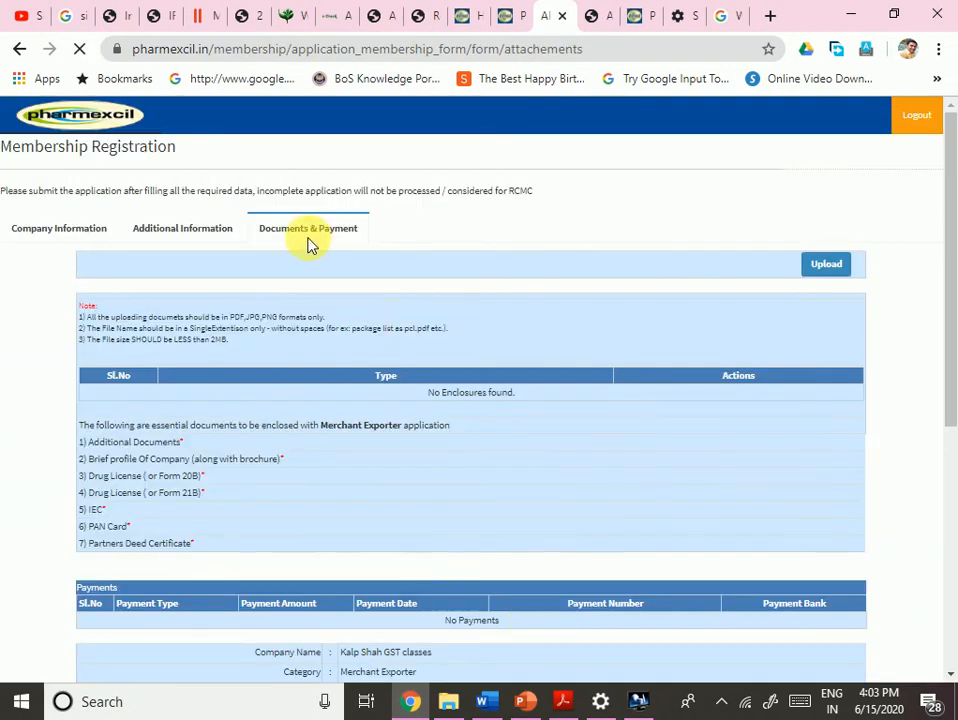
{"action": "scroll", "coordinate": [948, 425], "scroll_direction": "down", "scroll_amount": 1}
{"action": "scroll", "coordinate": [948, 425], "scroll_direction": "down", "scroll_amount": 6}
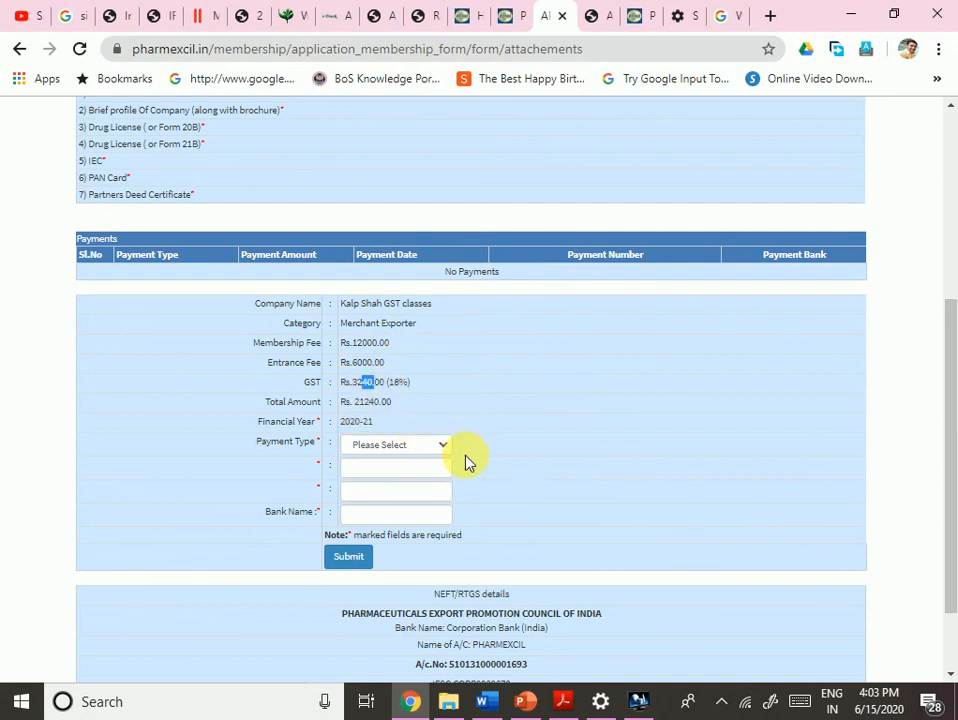
{"action": "scroll", "coordinate": [941, 331], "scroll_direction": "up", "scroll_amount": 3}
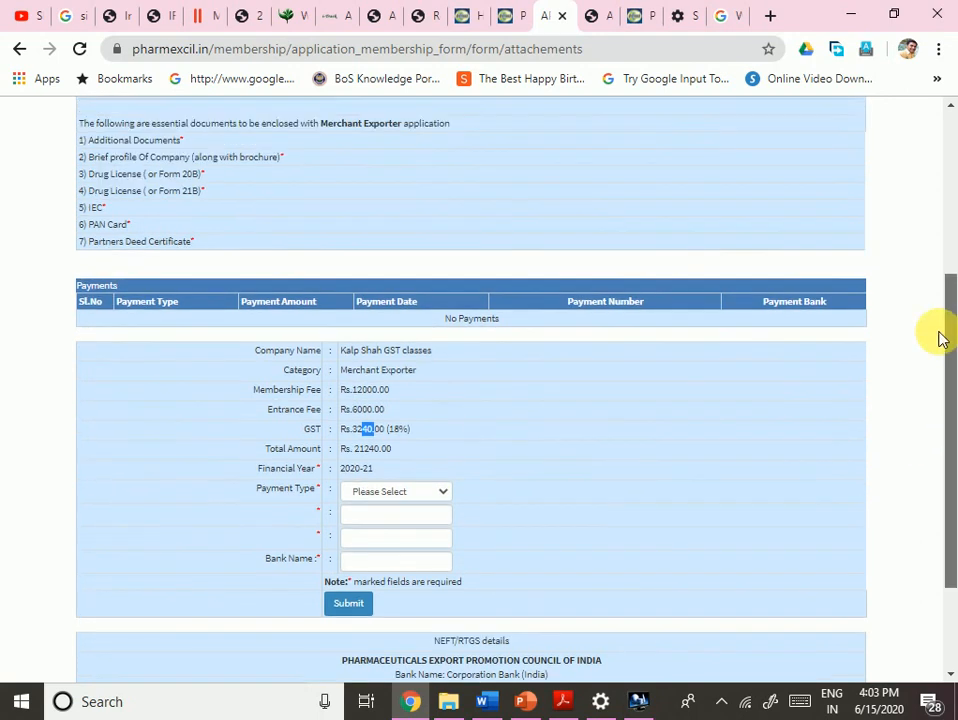
{"action": "scroll", "coordinate": [929, 300], "scroll_direction": "up", "scroll_amount": 1}
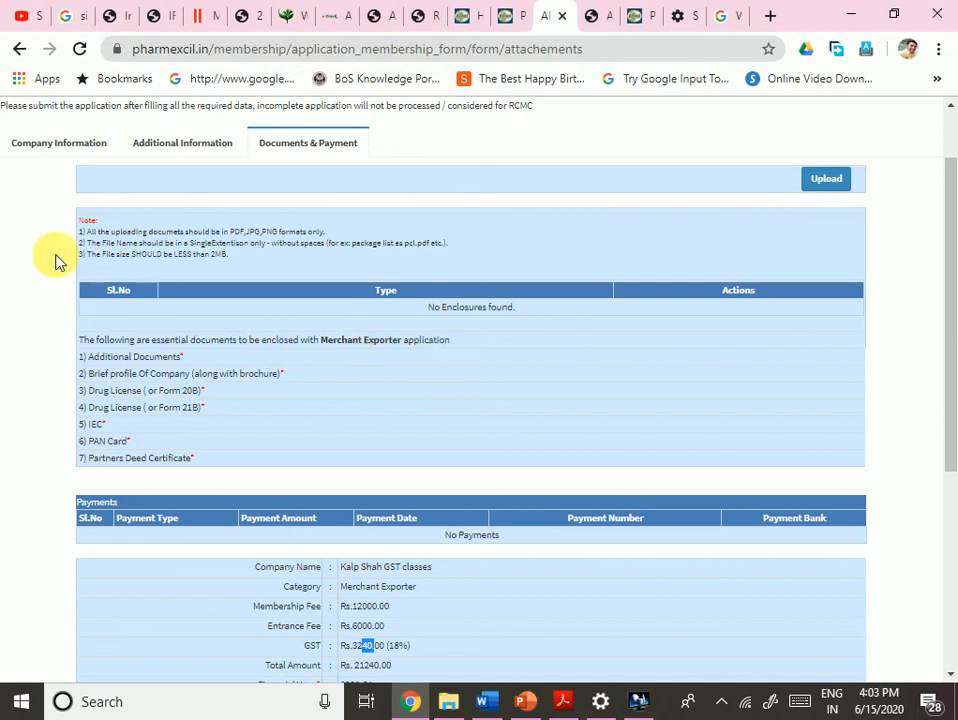
- Review the file-format notes and the Additional Documents, company profile and Drug License requirements
{"action": "left_click_drag", "start_coordinate": [110, 231], "coordinate": [342, 235]}
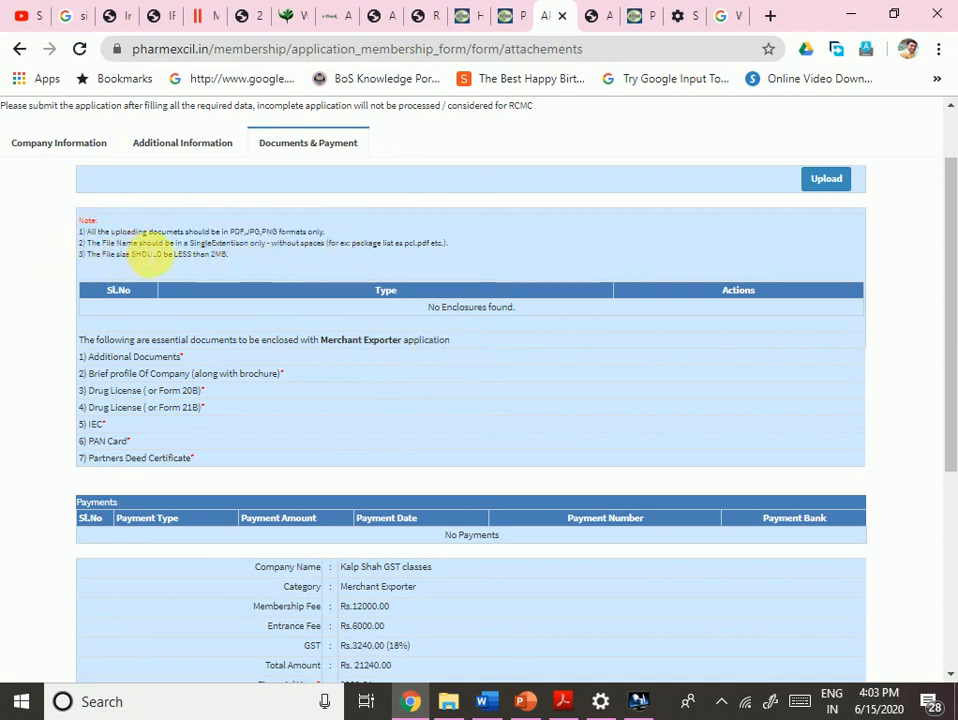
{"action": "left_click_drag", "start_coordinate": [201, 244], "coordinate": [283, 254]}
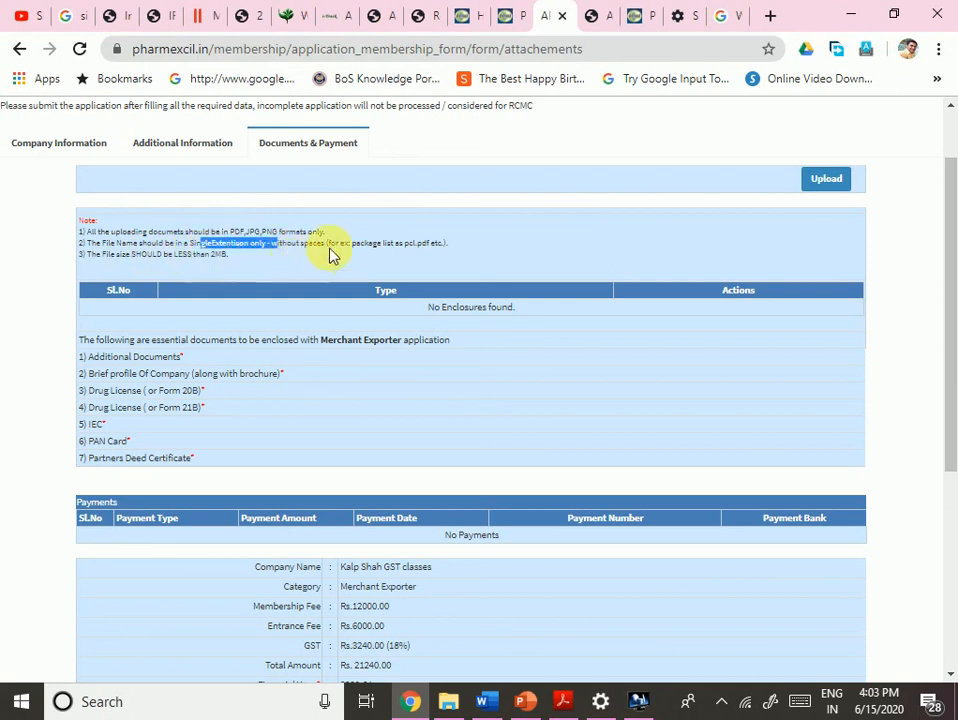
{"action": "left_click", "coordinate": [333, 255]}
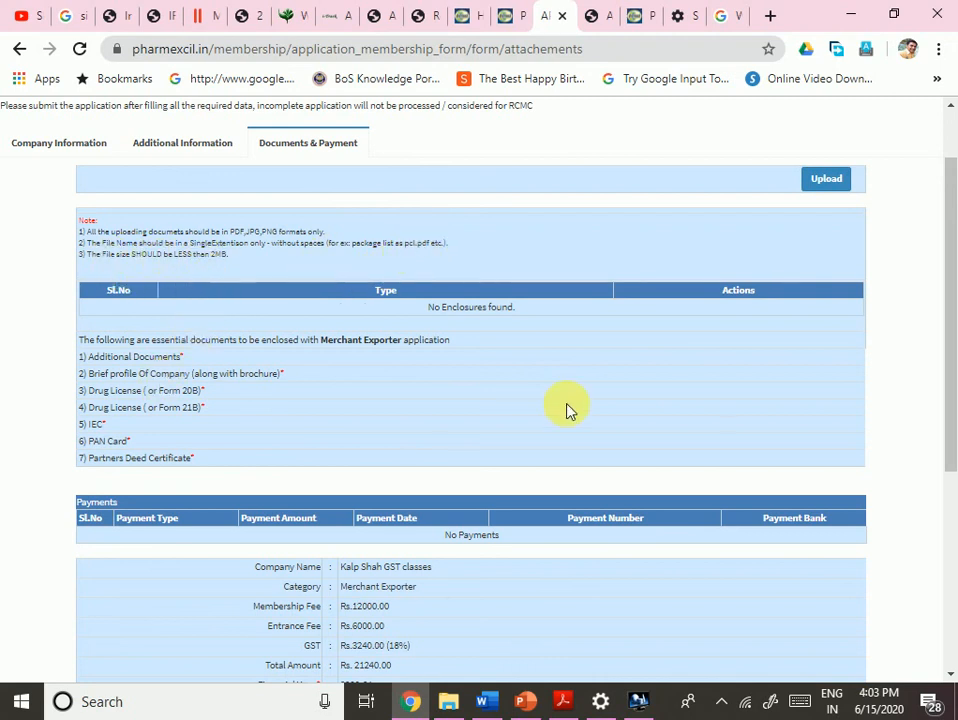
{"action": "left_click_drag", "start_coordinate": [124, 357], "coordinate": [186, 358]}
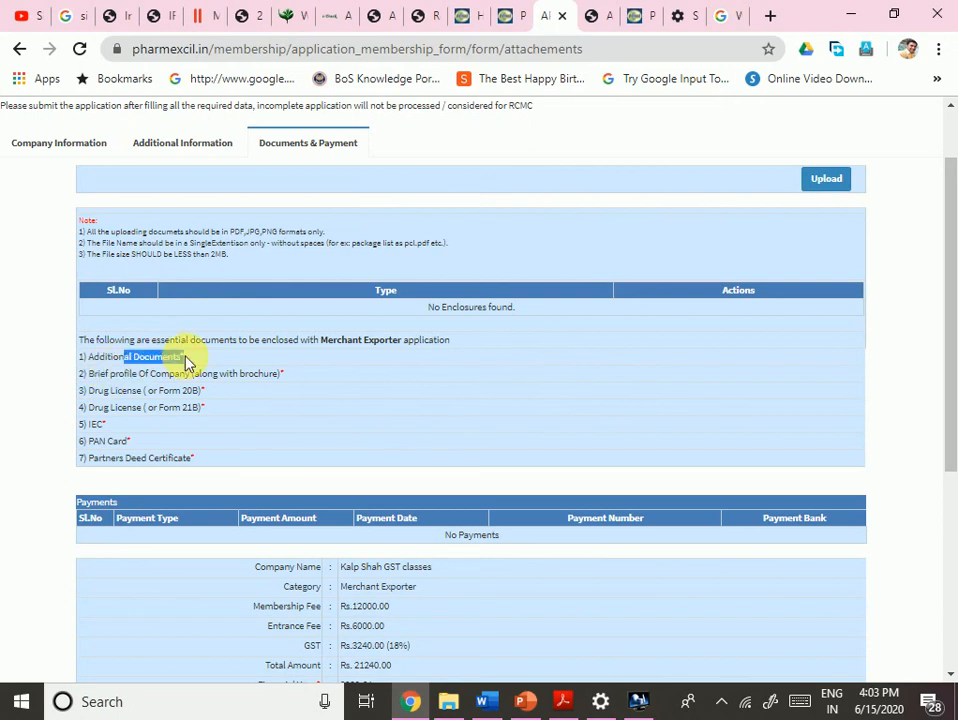
{"action": "left_click_drag", "start_coordinate": [124, 374], "coordinate": [333, 395]}
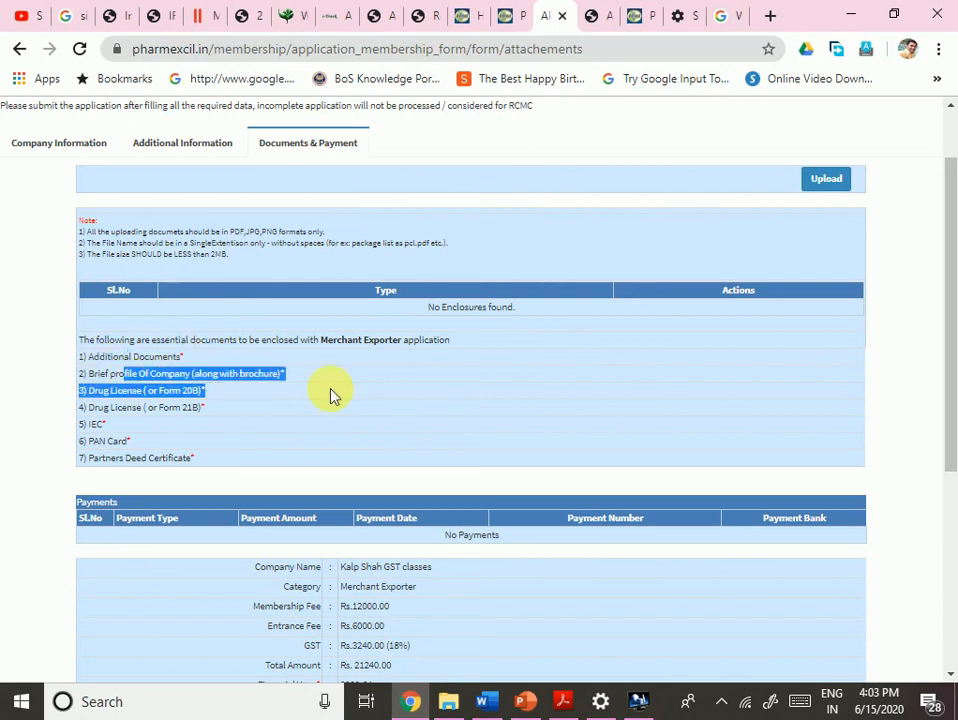
{"action": "left_click", "coordinate": [209, 431]}
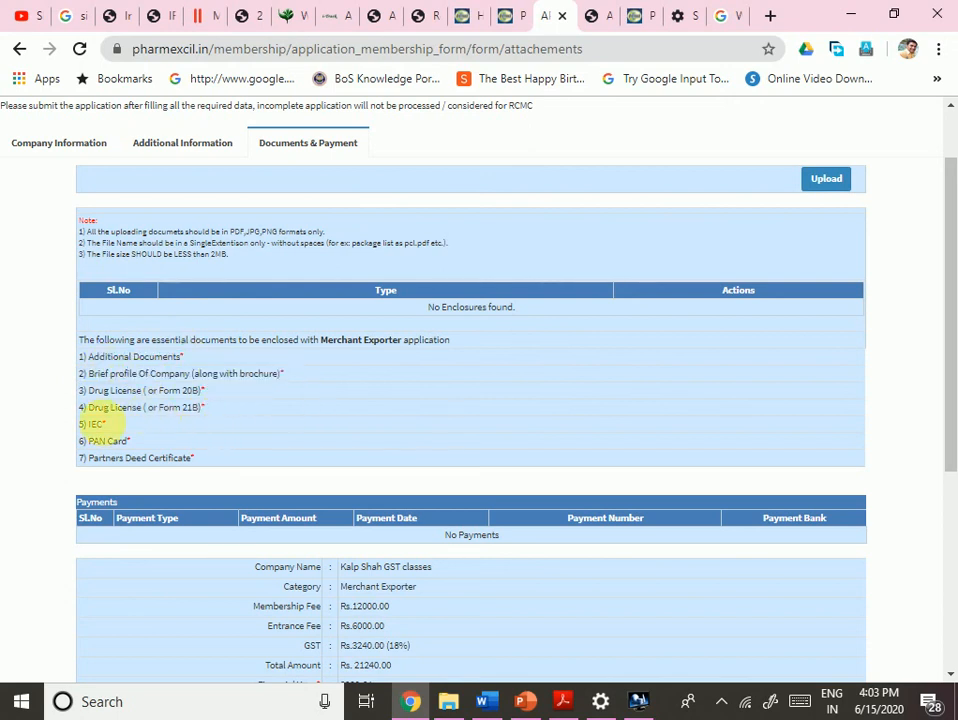
{"action": "left_click_drag", "start_coordinate": [97, 408], "coordinate": [206, 414]}
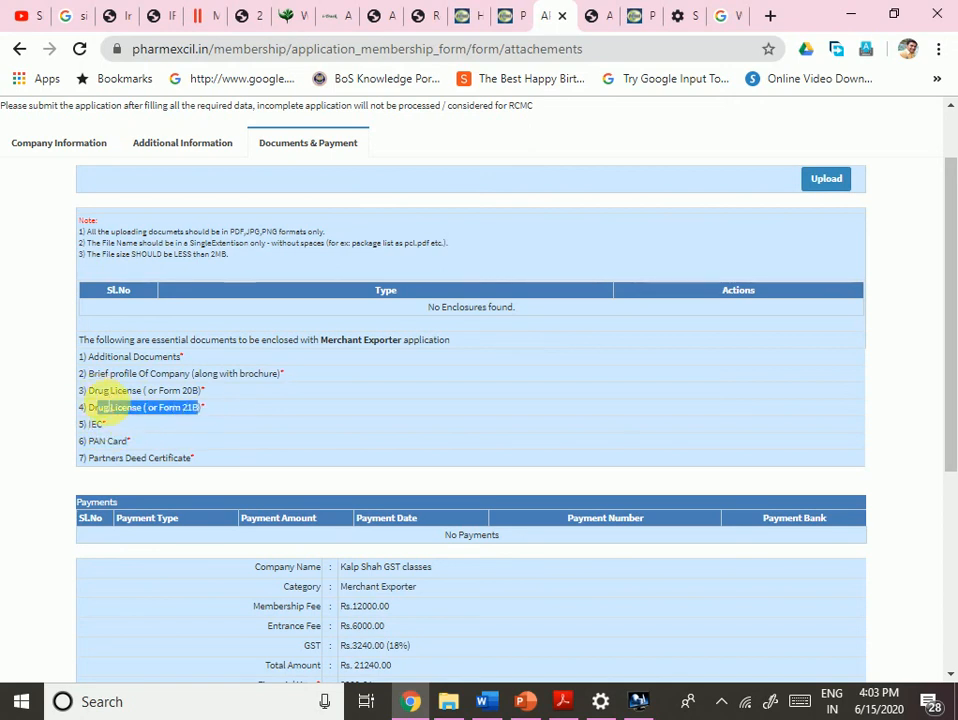
{"action": "left_click_drag", "start_coordinate": [97, 391], "coordinate": [128, 394]}
{"action": "left_click", "coordinate": [205, 415]}
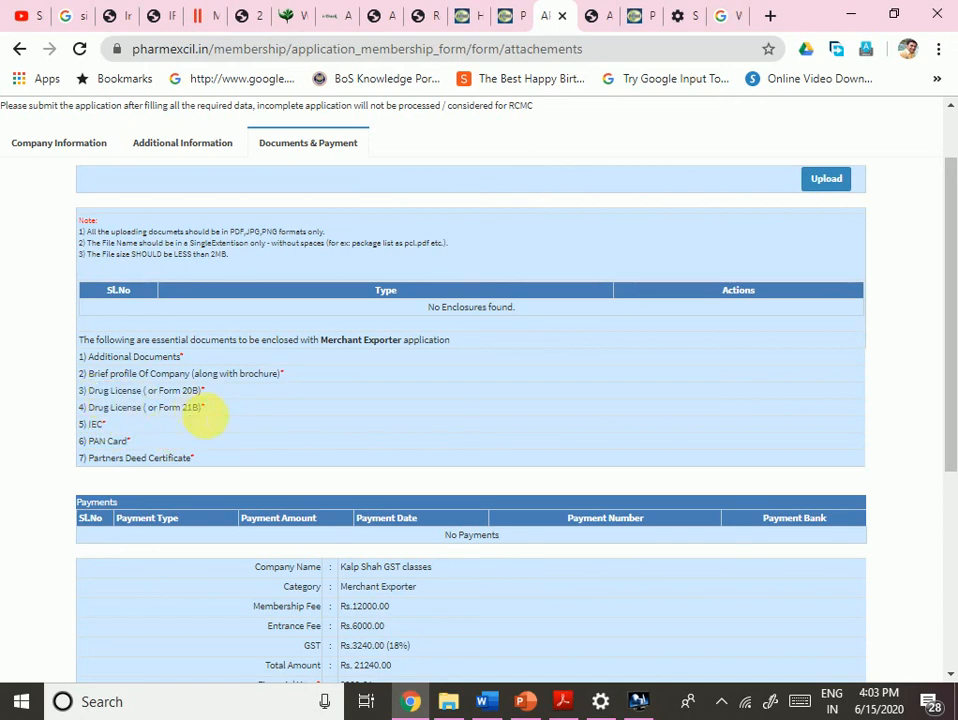
{"action": "left_click_drag", "start_coordinate": [146, 409], "coordinate": [182, 416]}
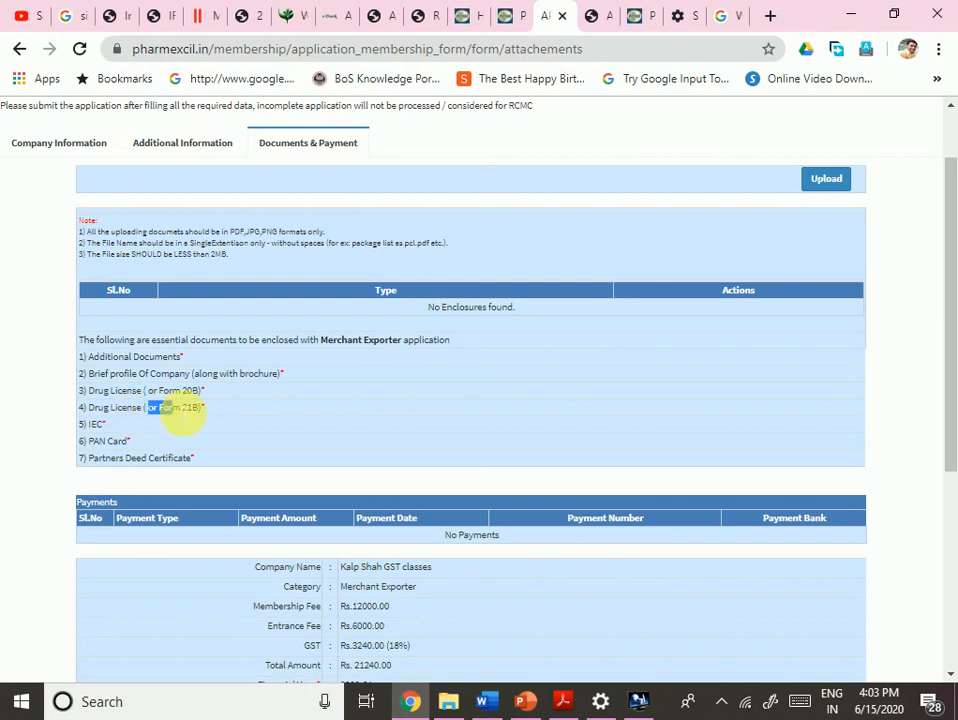
- Scroll through the remaining enclosure requirements, checking the Partners Deed item and file-format rules
{"action": "scroll", "coordinate": [265, 440], "scroll_direction": "down", "scroll_amount": 2}
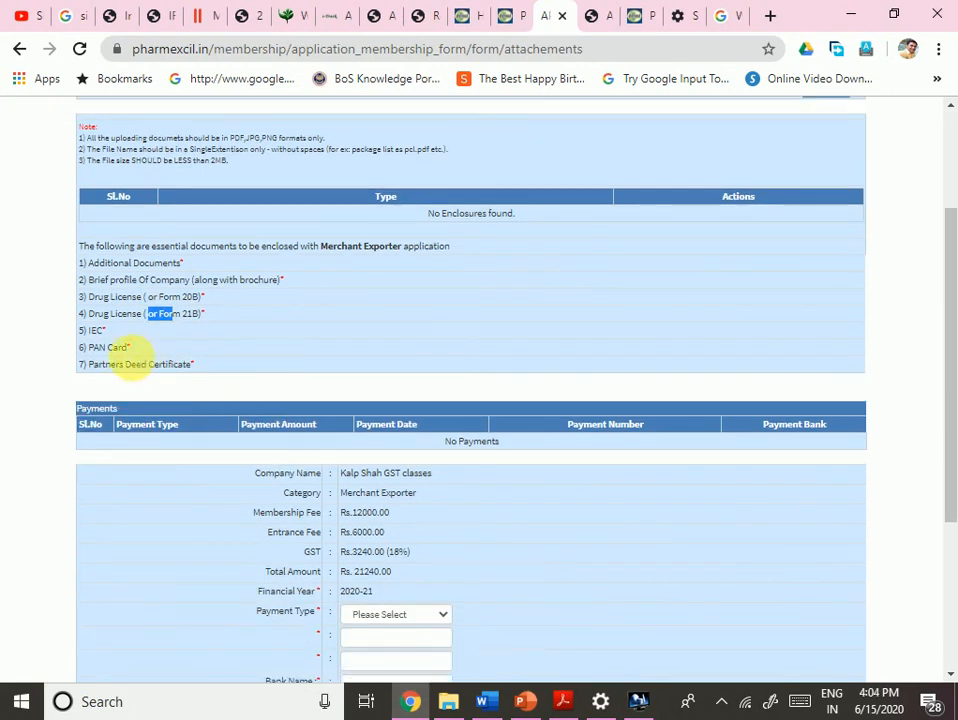
{"action": "double_click", "coordinate": [96, 331]}
{"action": "double_click", "coordinate": [135, 364]}
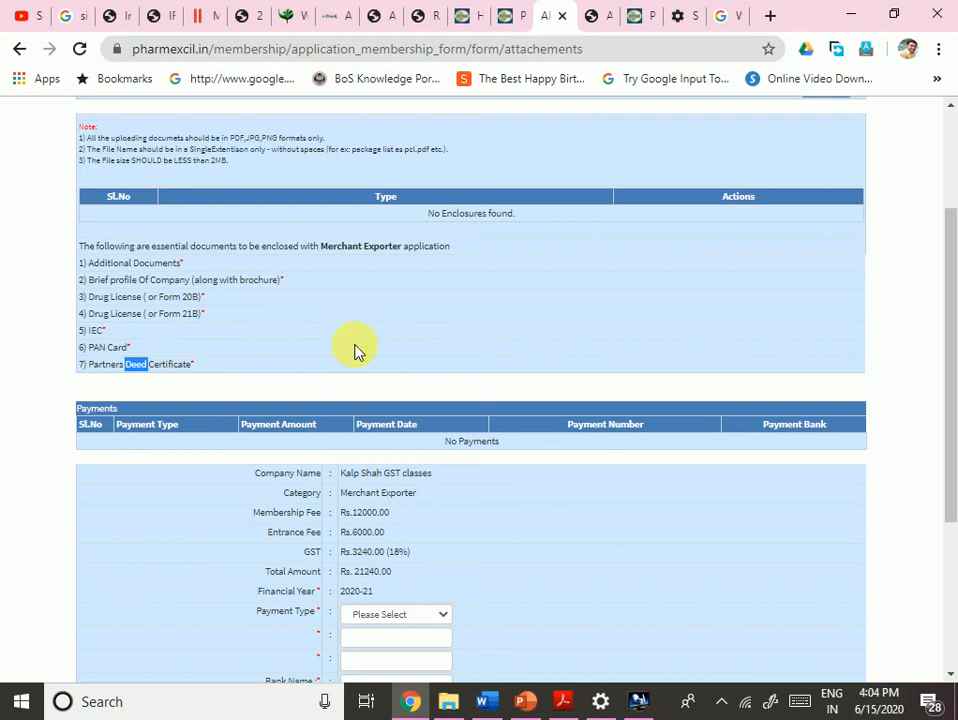
{"action": "scroll", "coordinate": [356, 351], "scroll_direction": "down", "scroll_amount": 4}
{"action": "scroll", "coordinate": [555, 397], "scroll_direction": "up", "scroll_amount": 6}
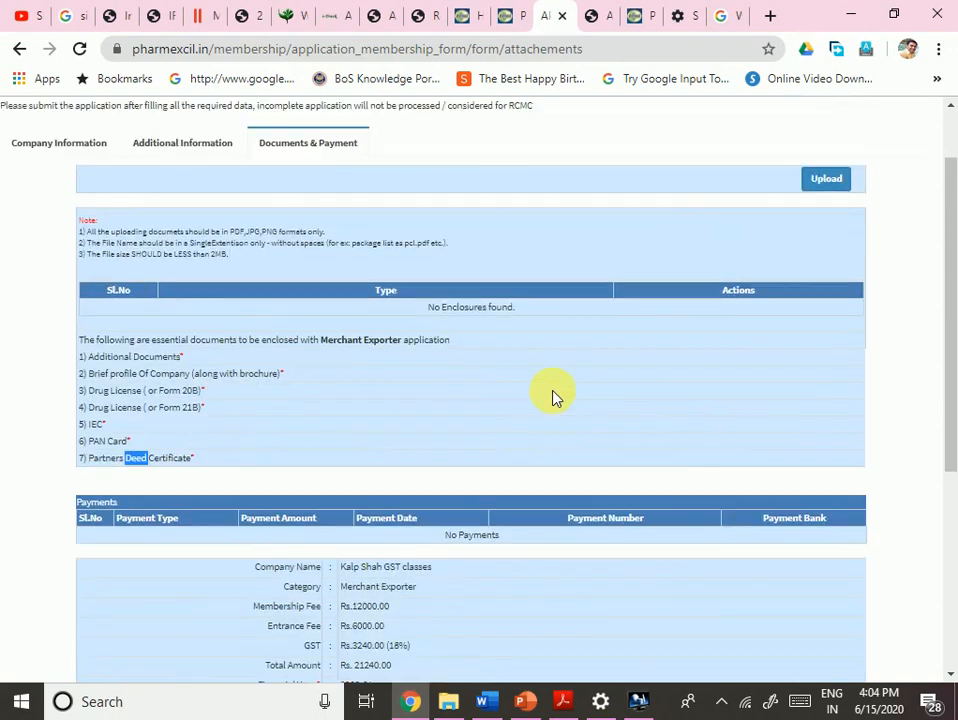
{"action": "scroll", "coordinate": [555, 397], "scroll_direction": "down", "scroll_amount": 8}
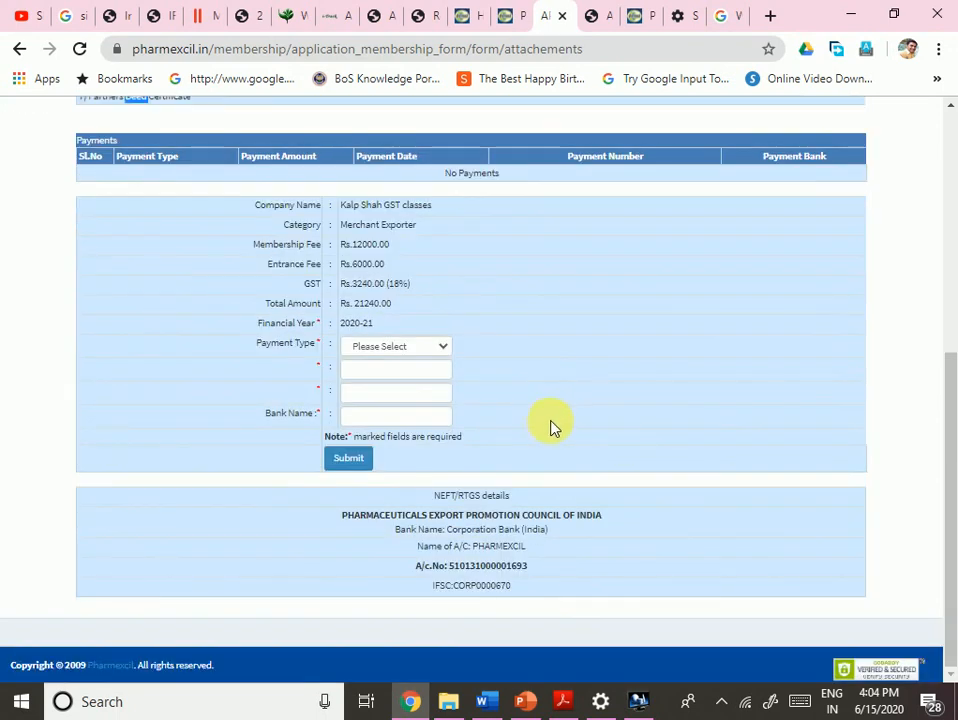
{"action": "scroll", "coordinate": [550, 425], "scroll_direction": "up", "scroll_amount": 6}
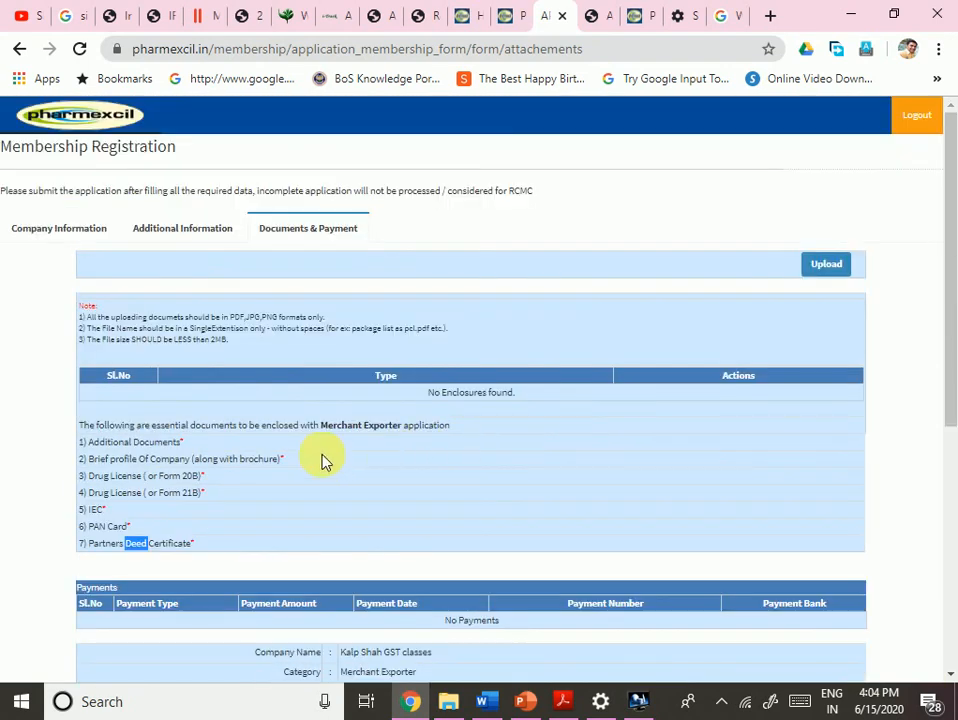
{"action": "left_click", "coordinate": [137, 318]}
{"action": "left_click_drag", "start_coordinate": [158, 321], "coordinate": [188, 329]}
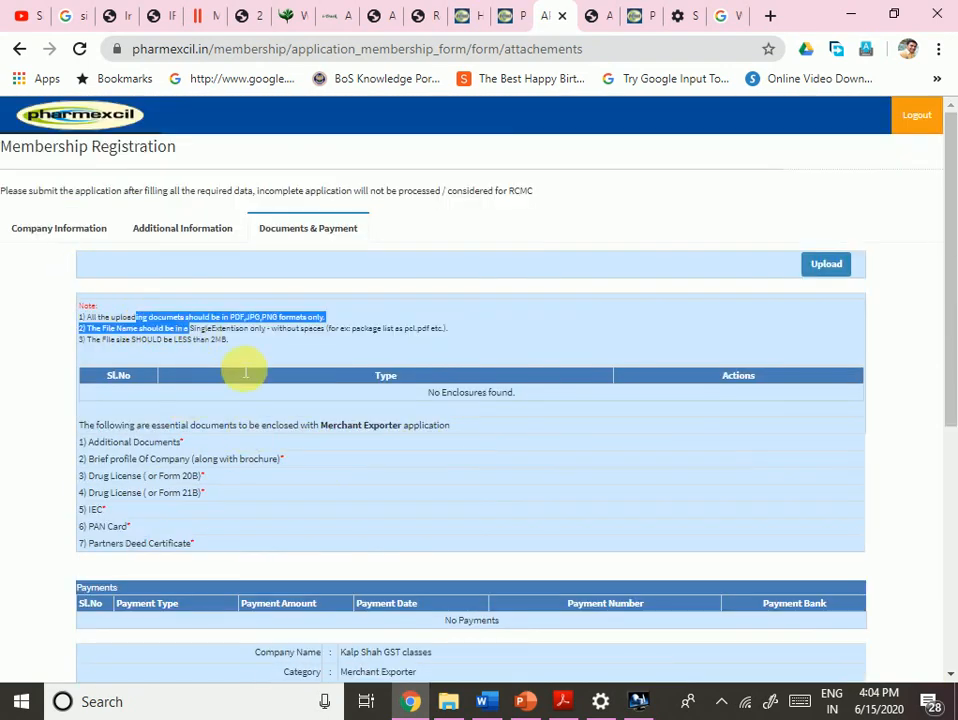
{"action": "left_click", "coordinate": [515, 374]}
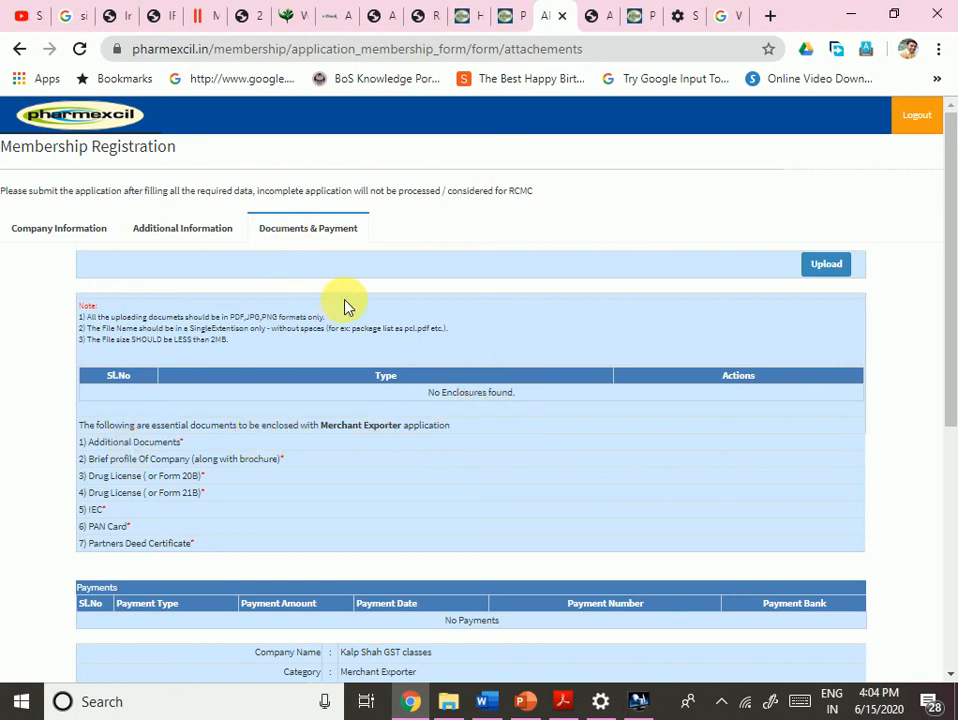
- Reveal the upload form and look through the seven Enclosure Type choices
{"action": "left_click", "coordinate": [822, 263]}
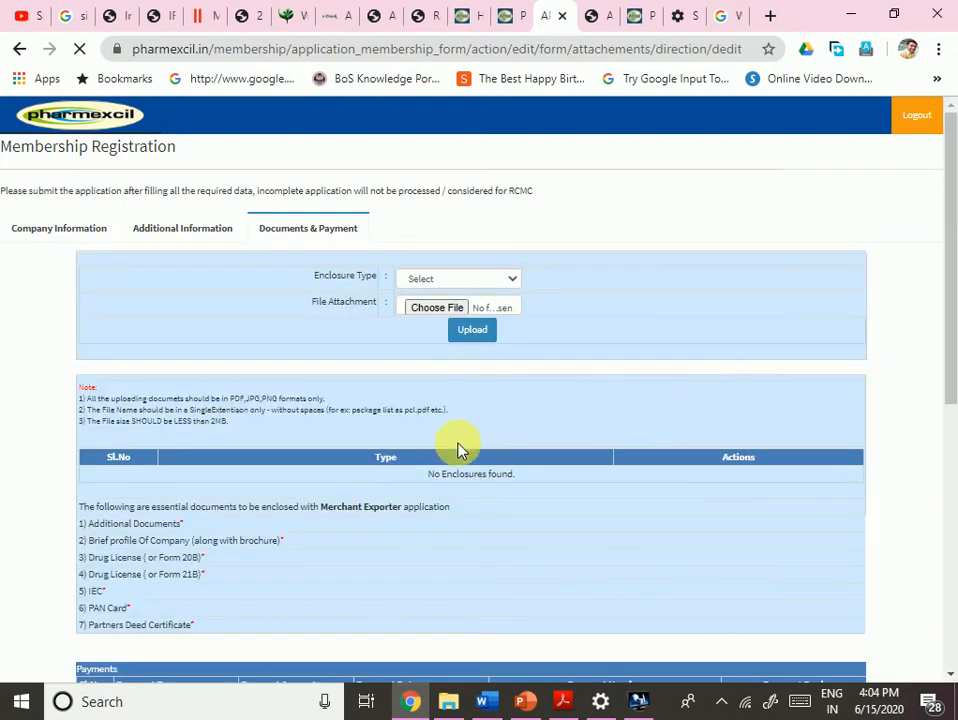
{"action": "scroll", "coordinate": [458, 450], "scroll_direction": "down", "scroll_amount": 6}
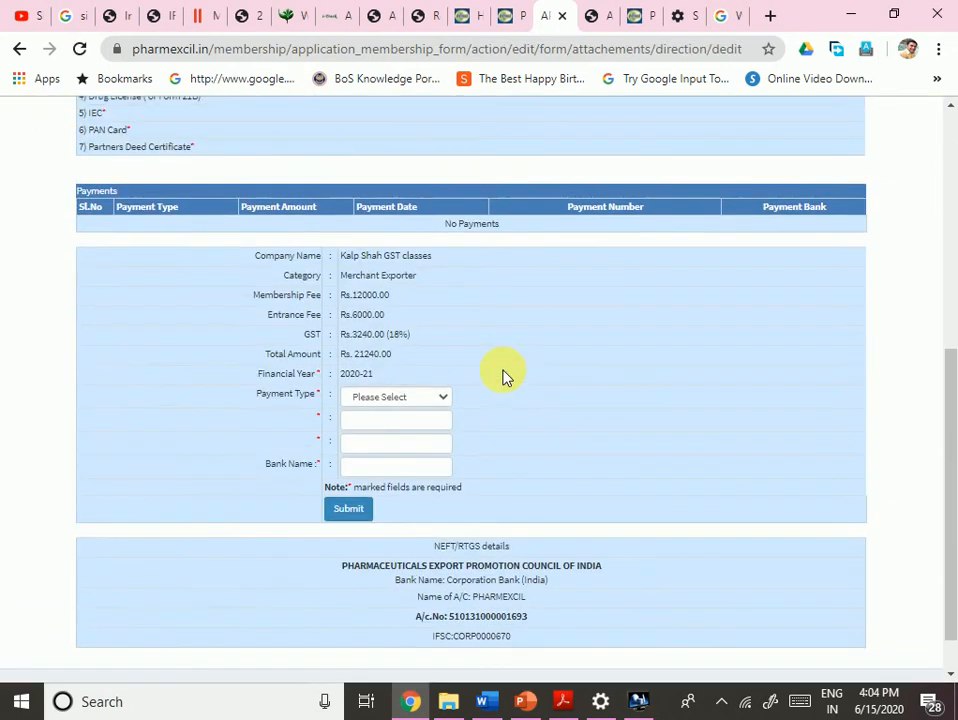
{"action": "scroll", "coordinate": [503, 376], "scroll_direction": "up", "scroll_amount": 10}
{"action": "left_click", "coordinate": [492, 280]}
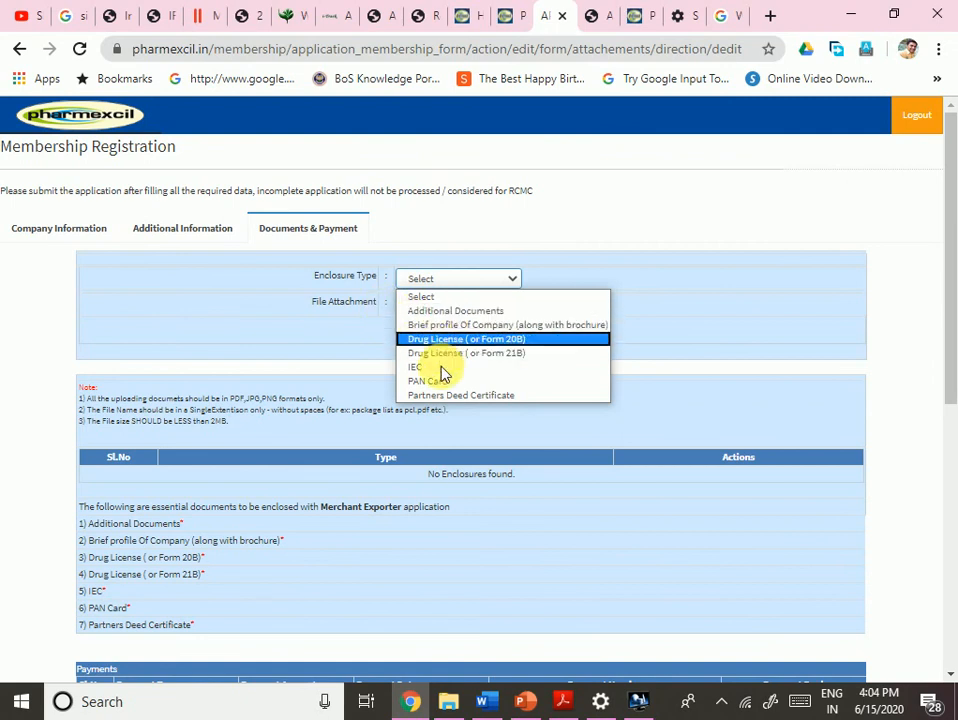
{"action": "scroll", "coordinate": [357, 550], "scroll_direction": "down", "scroll_amount": 10}
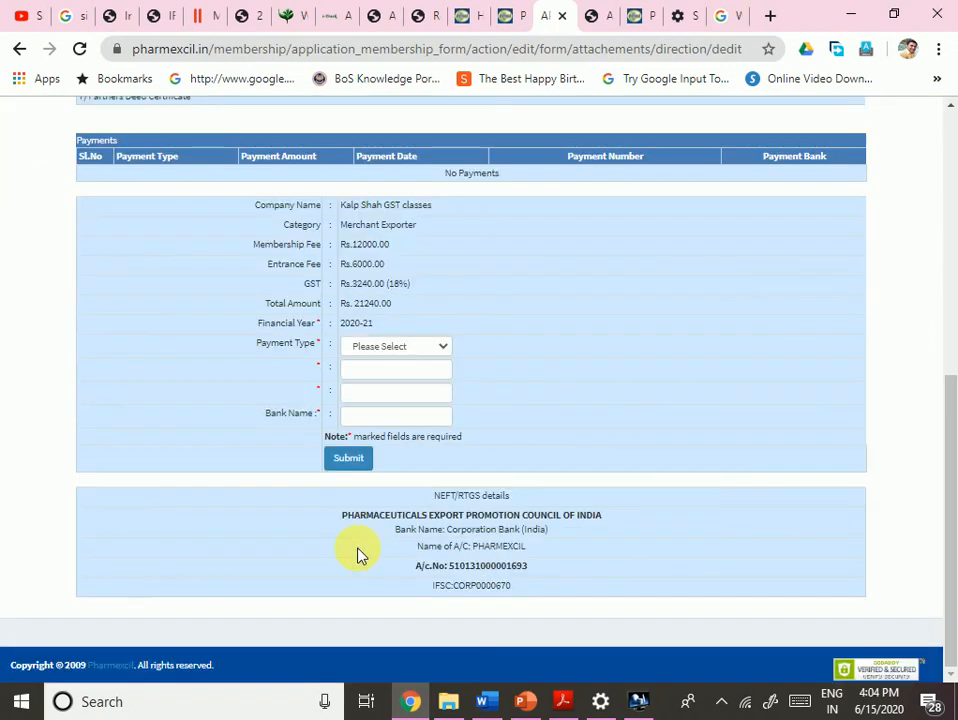
{"action": "scroll", "coordinate": [492, 492], "scroll_direction": "up", "scroll_amount": 10}
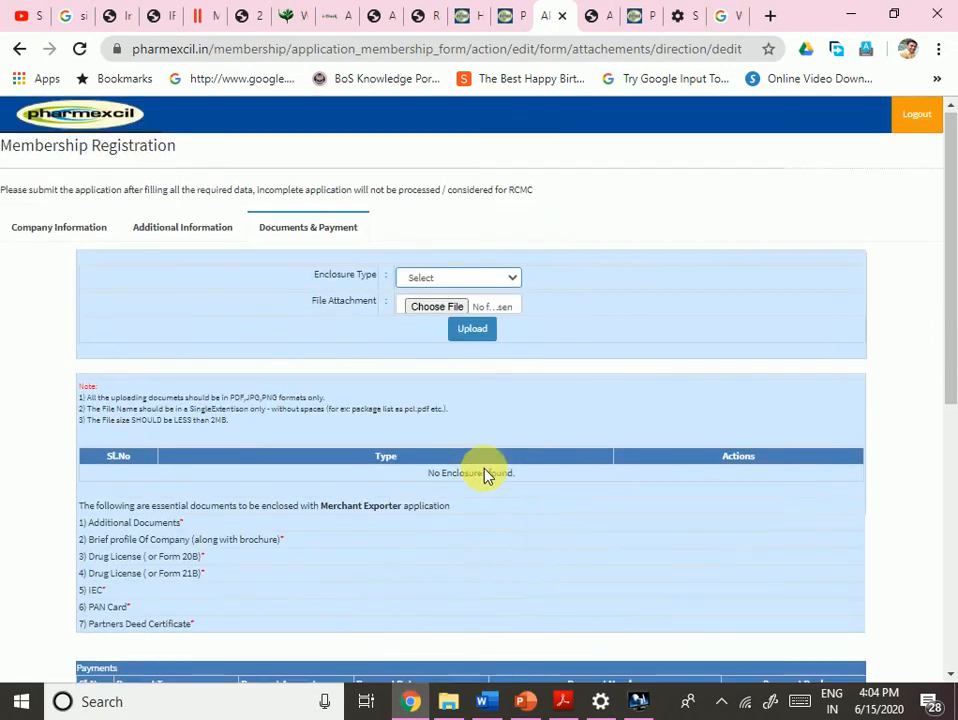
- Choose Brief profile Of Company and attach the Spice Board offices address PDF from the SPICES board folder
{"action": "left_click", "coordinate": [460, 280]}
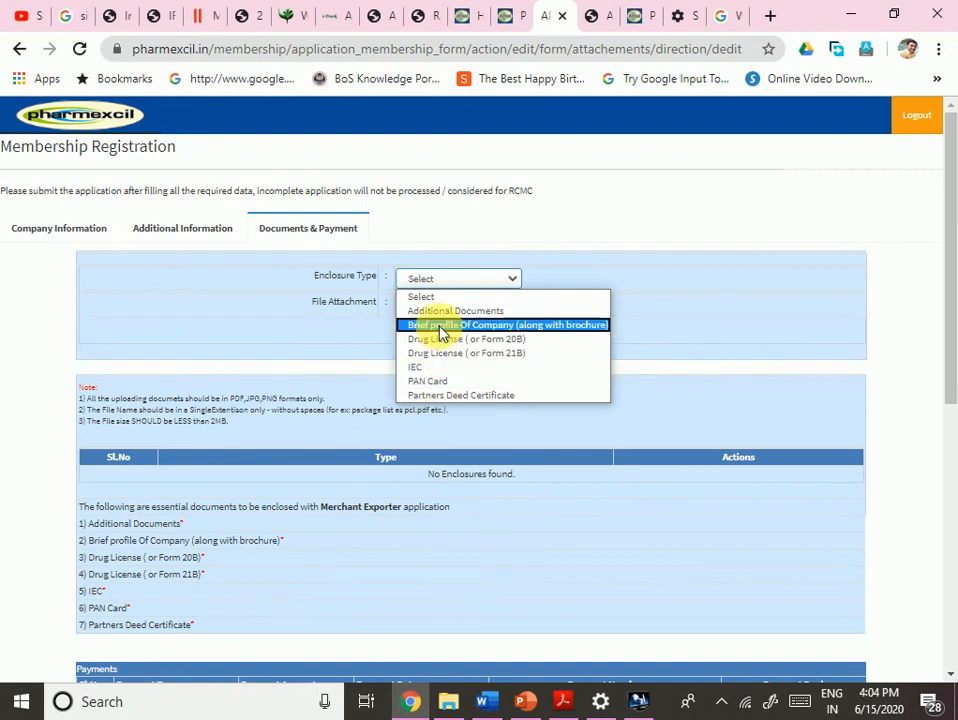
{"action": "left_click", "coordinate": [438, 325]}
{"action": "left_click", "coordinate": [437, 310]}
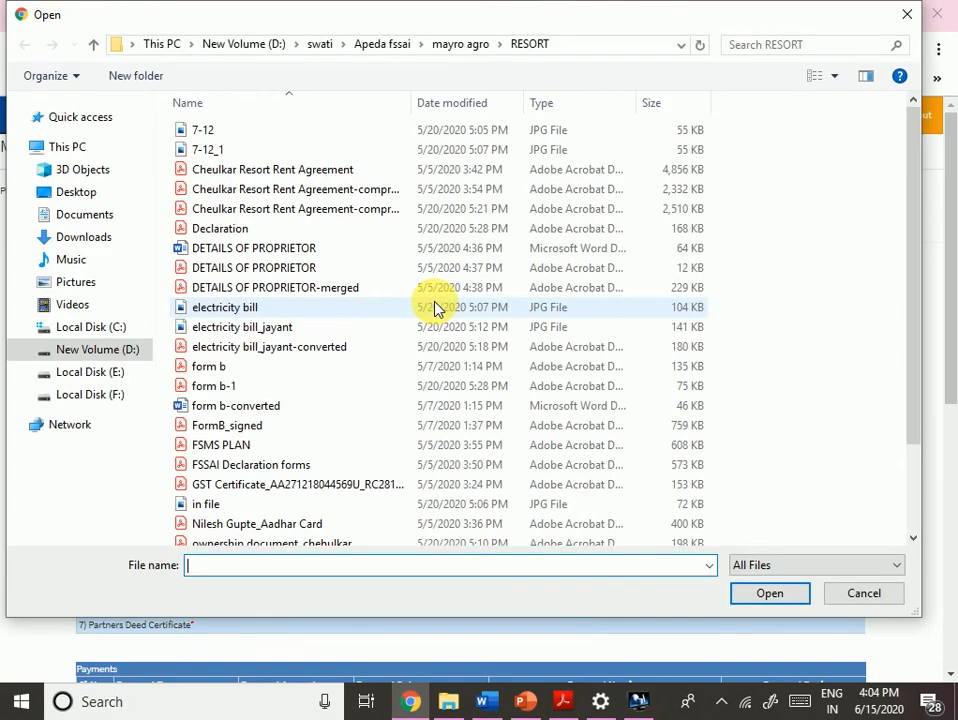
{"action": "left_click", "coordinate": [386, 50]}
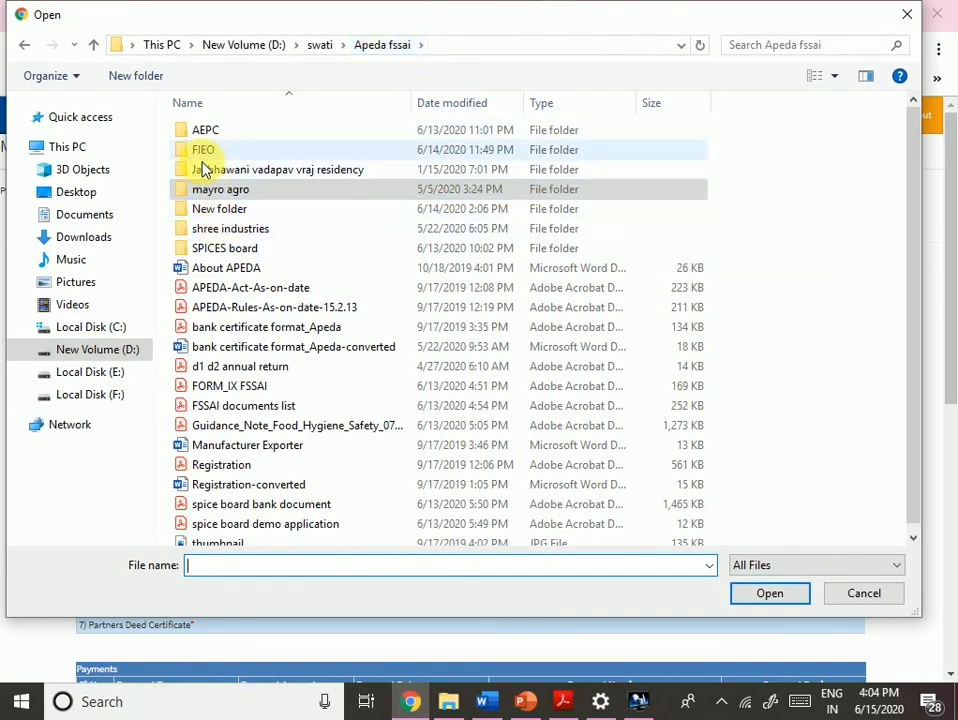
{"action": "double_click", "coordinate": [229, 250]}
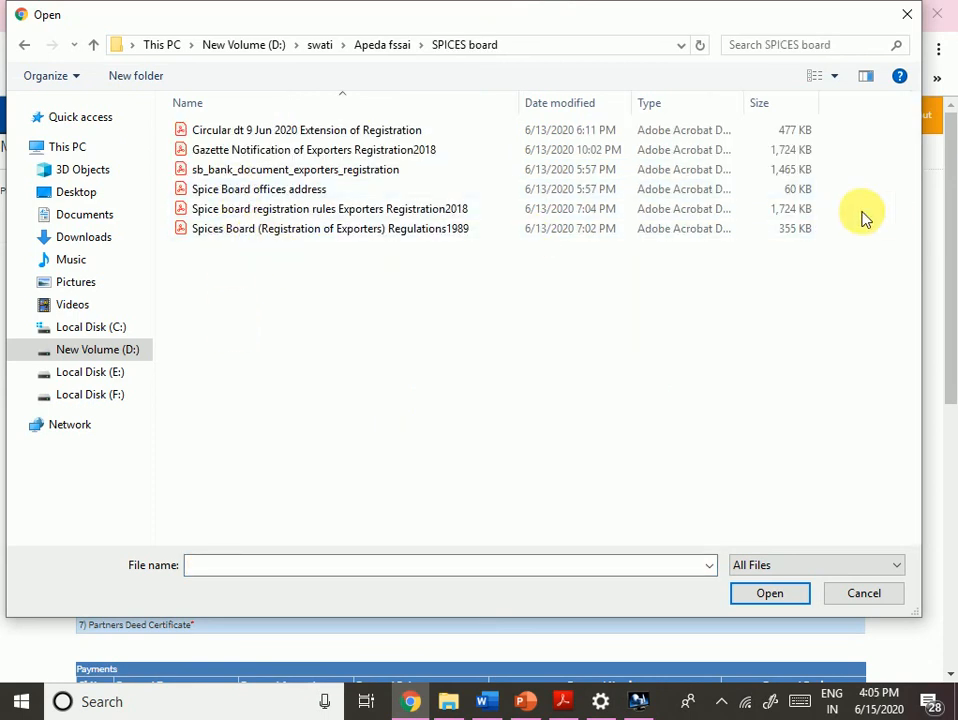
{"action": "double_click", "coordinate": [725, 193]}
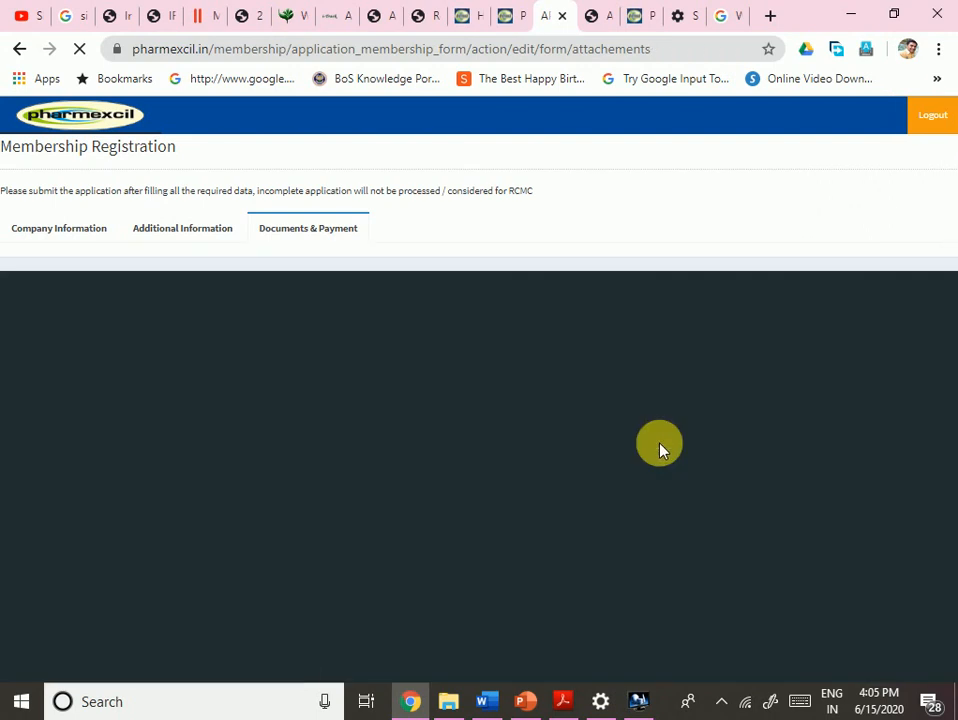
- View the uploaded Brief profile Of Company PDF in a new tab, then return to the application form
{"action": "scroll", "coordinate": [479, 473], "scroll_direction": "down", "scroll_amount": 3}
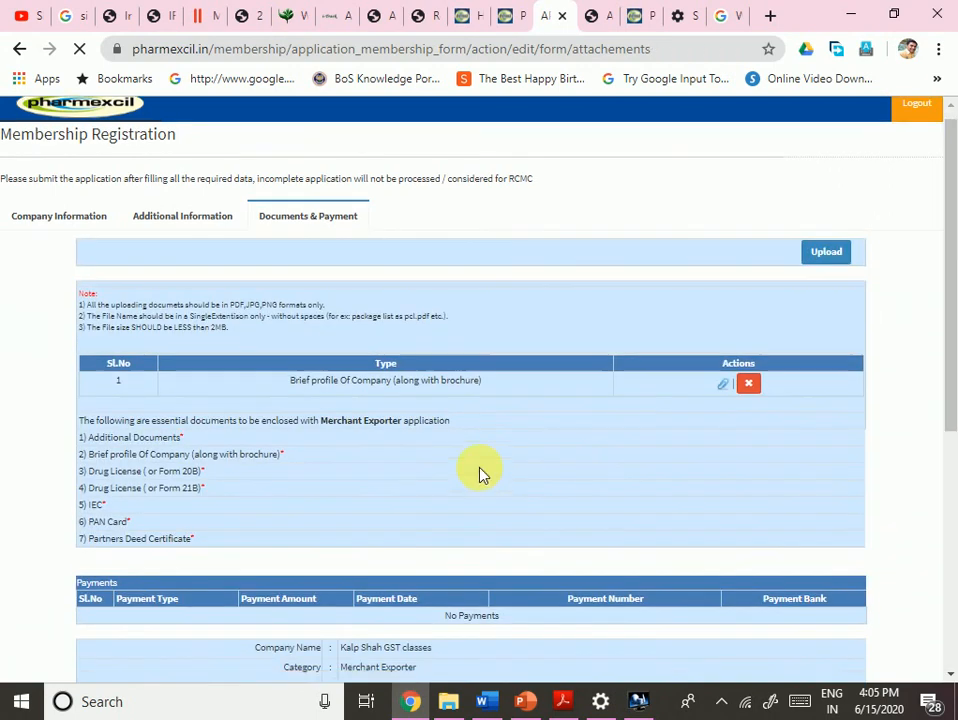
{"action": "scroll", "coordinate": [440, 400], "scroll_direction": "up", "scroll_amount": 2}
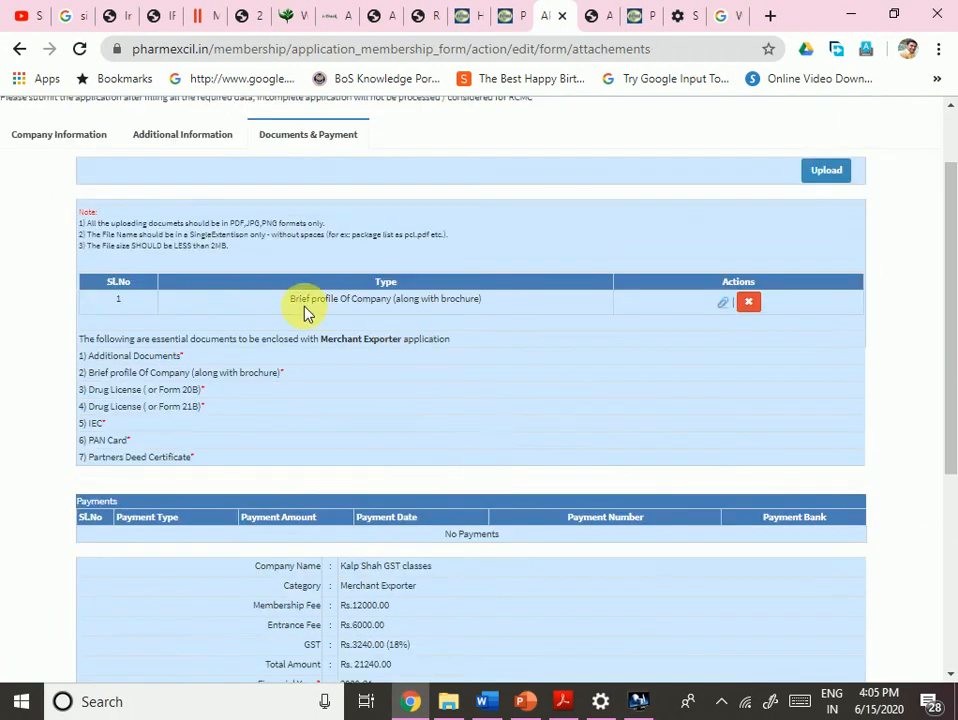
{"action": "left_click_drag", "start_coordinate": [331, 299], "coordinate": [473, 318]}
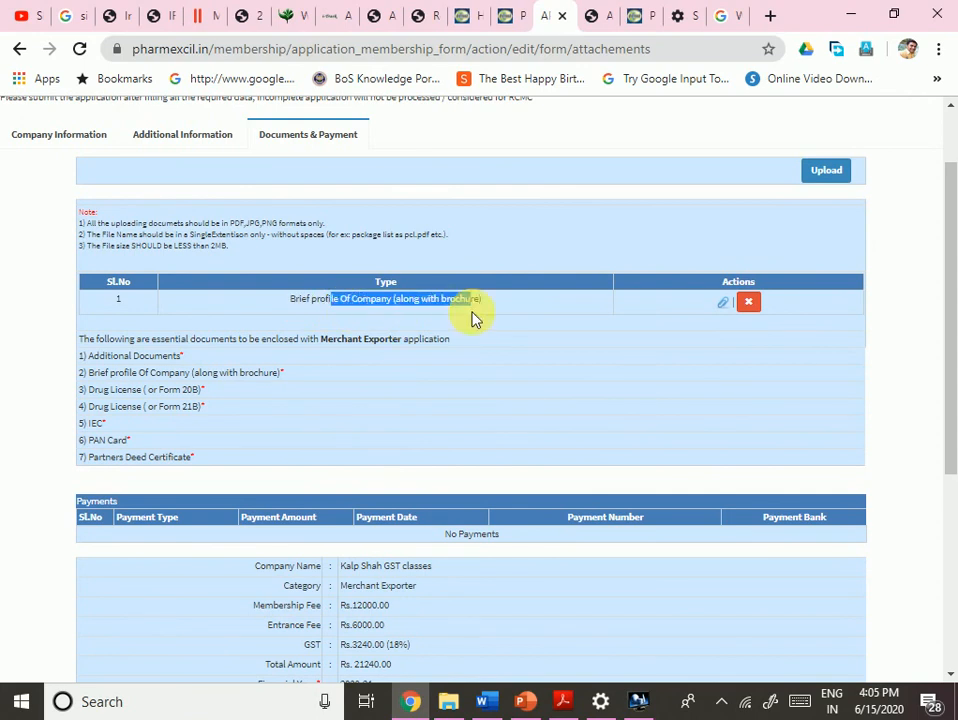
{"action": "left_click", "coordinate": [732, 307]}
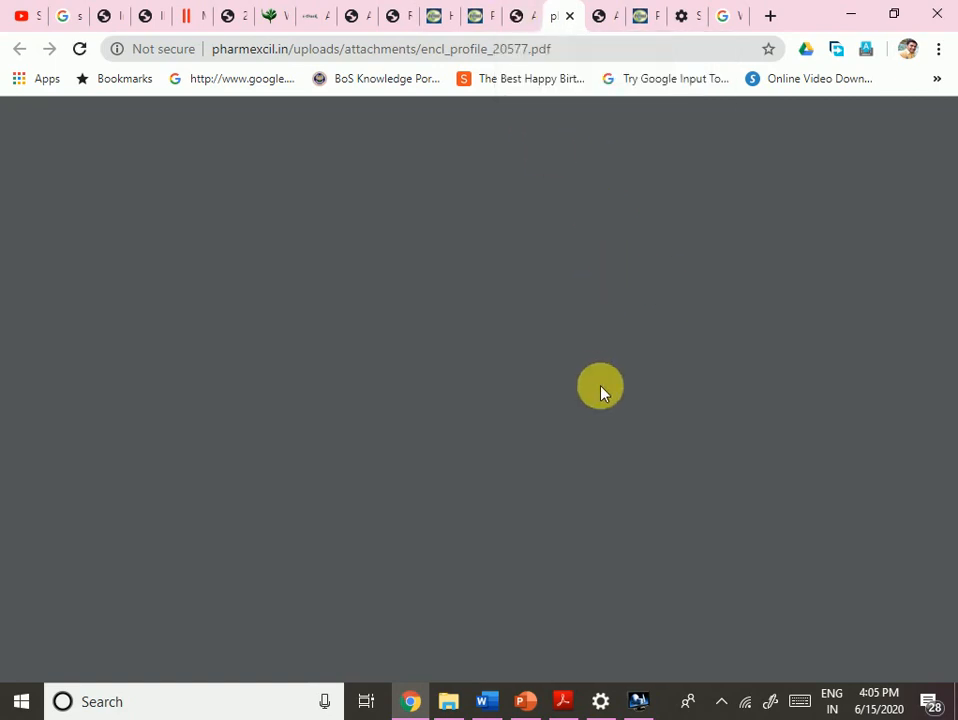
{"action": "left_click", "coordinate": [528, 11]}
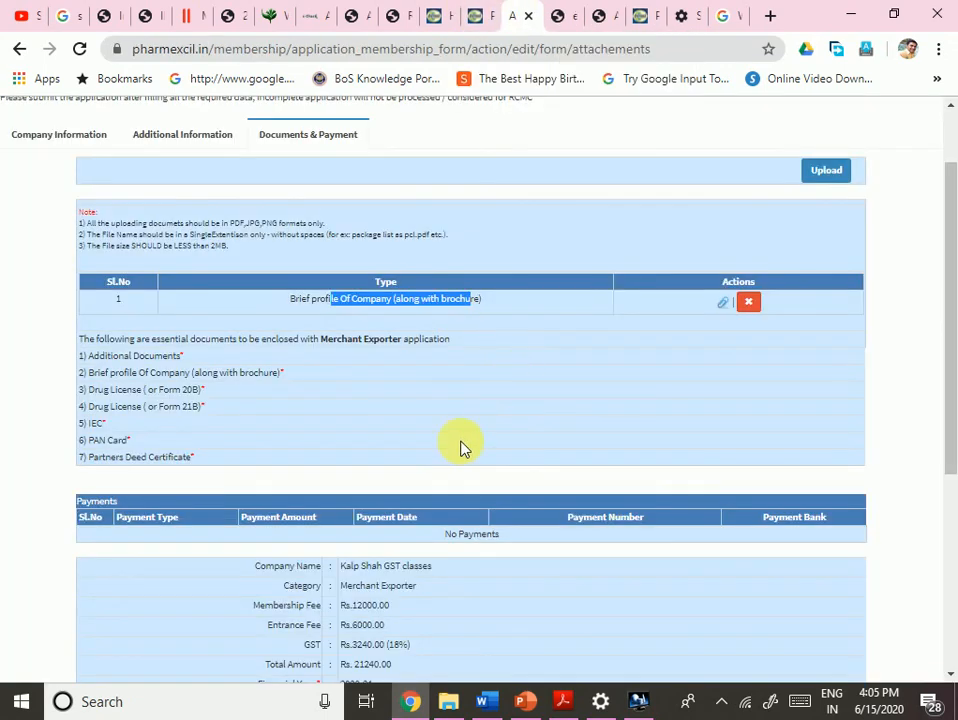
{"action": "left_click", "coordinate": [570, 262]}
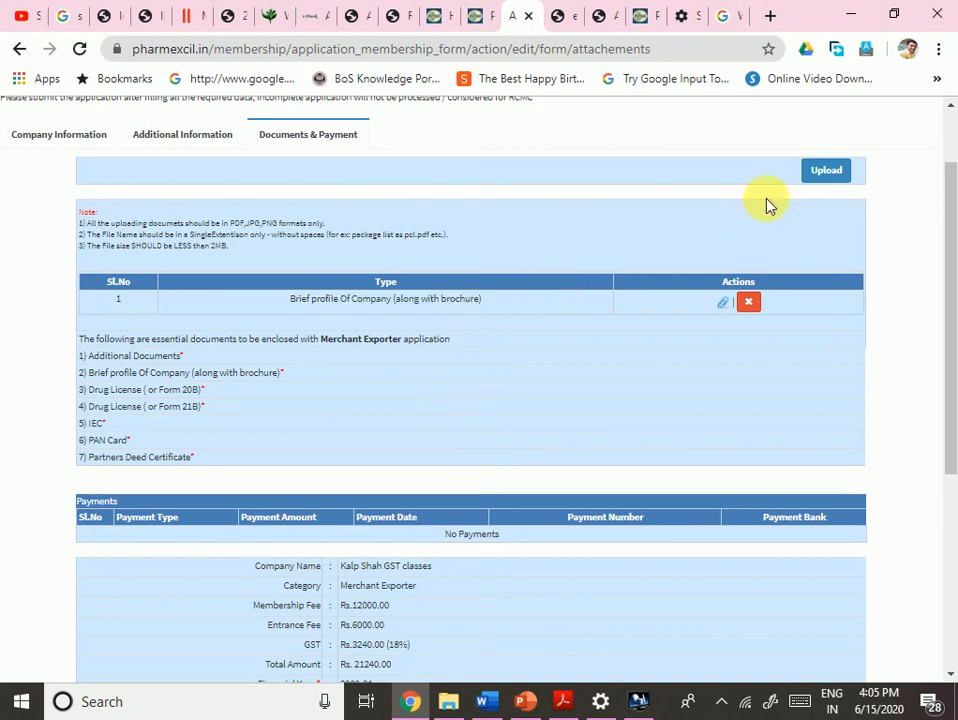
{"action": "left_click", "coordinate": [824, 172]}
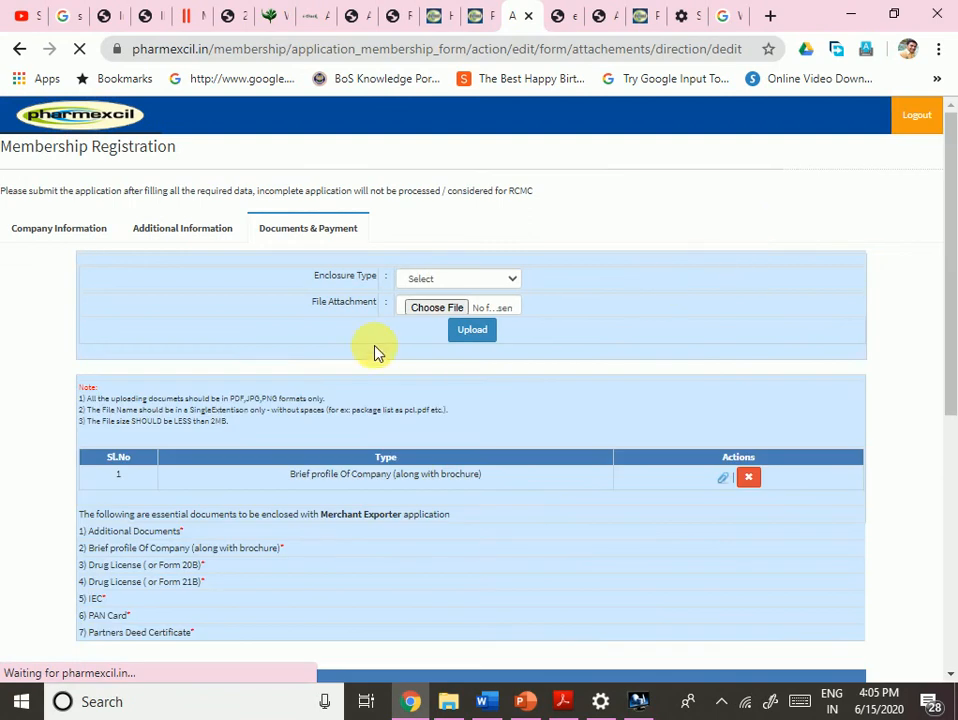
- Upload the Spice Board offices address PDF under Drug License (or Form 20B) as enclosure 2
{"action": "left_click", "coordinate": [472, 281]}
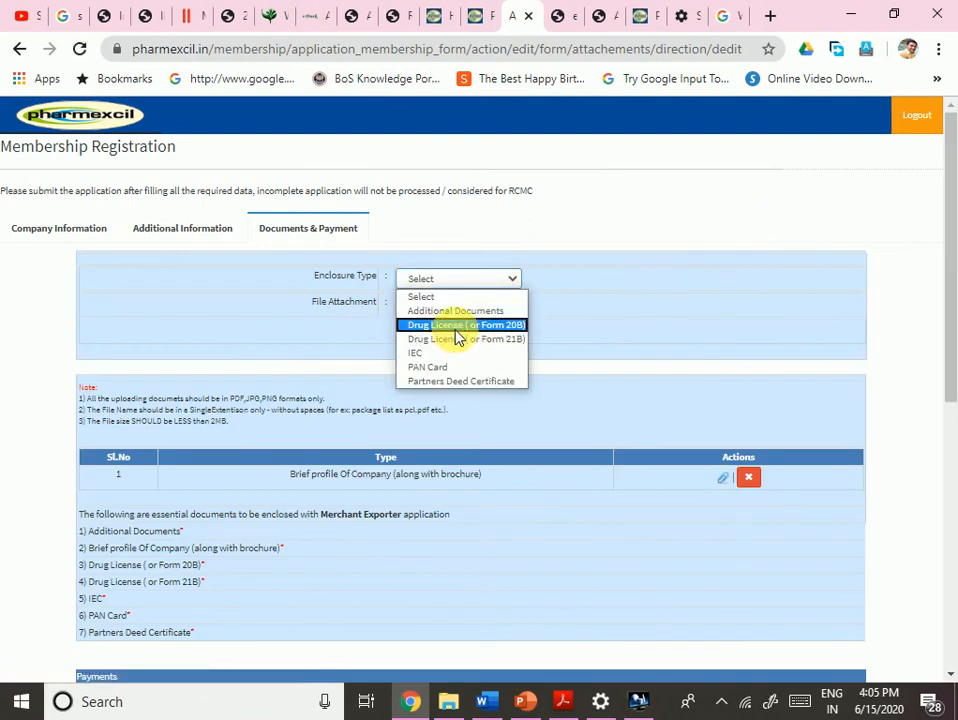
{"action": "left_click", "coordinate": [456, 327]}
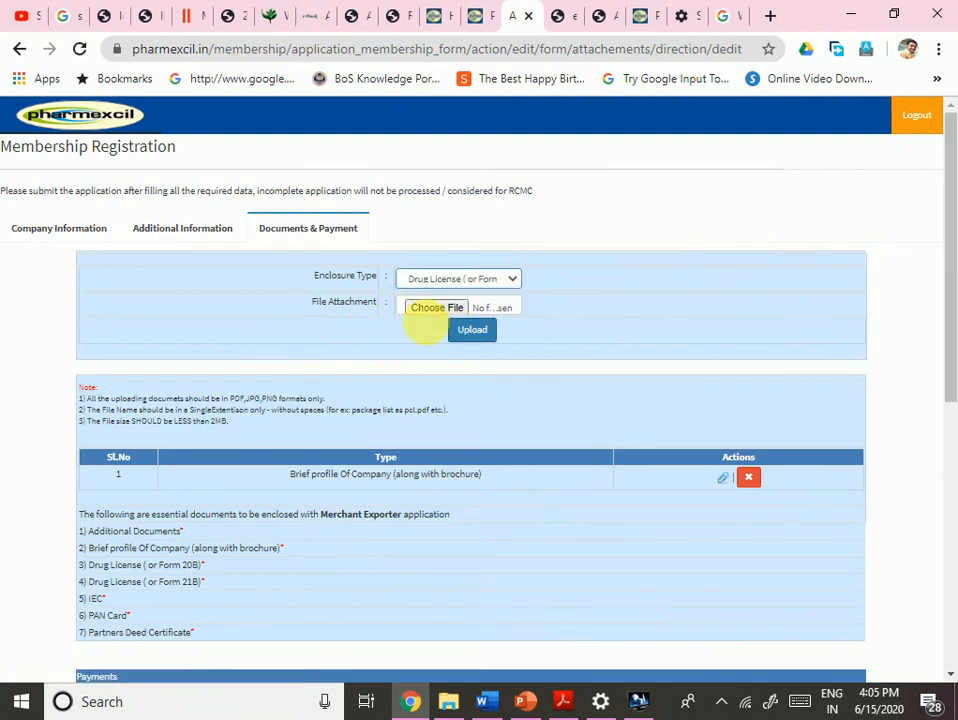
{"action": "left_click", "coordinate": [433, 309]}
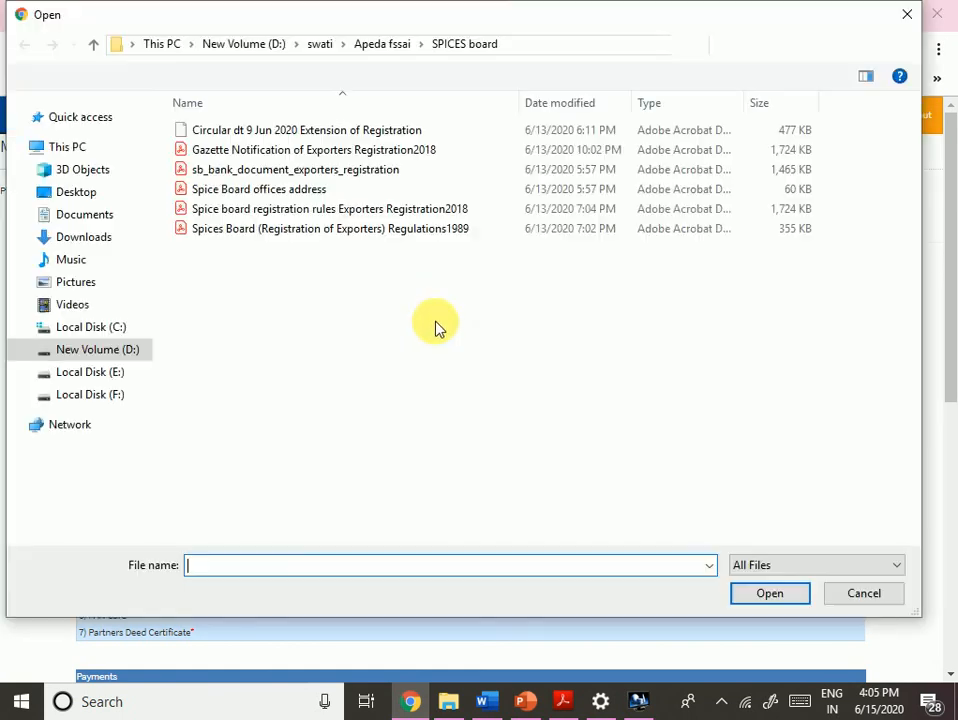
{"action": "double_click", "coordinate": [278, 188]}
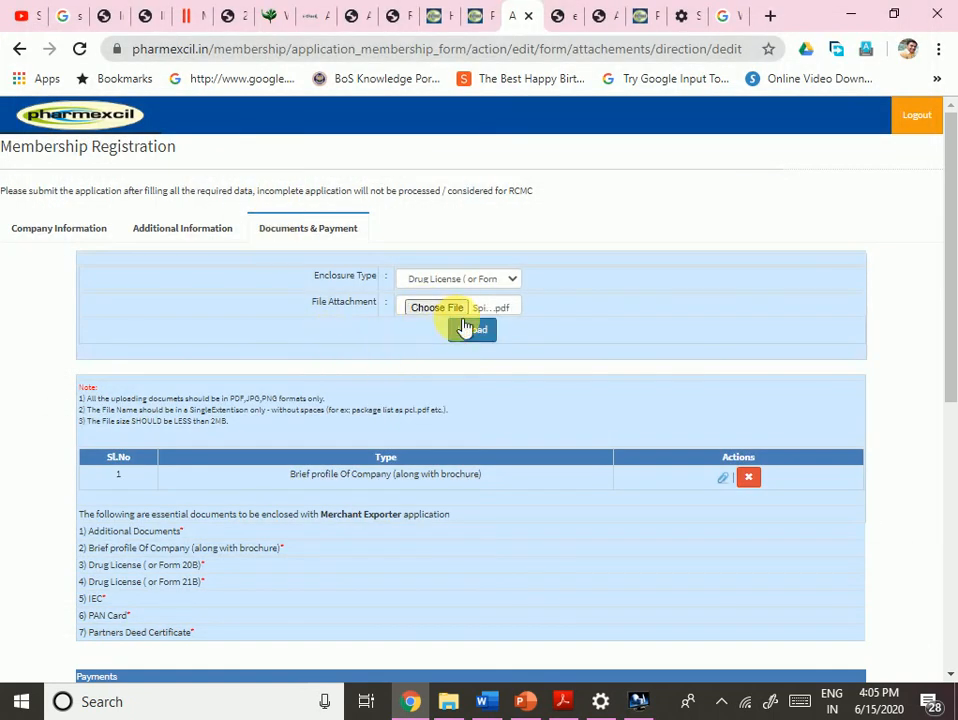
{"action": "left_click", "coordinate": [468, 329]}
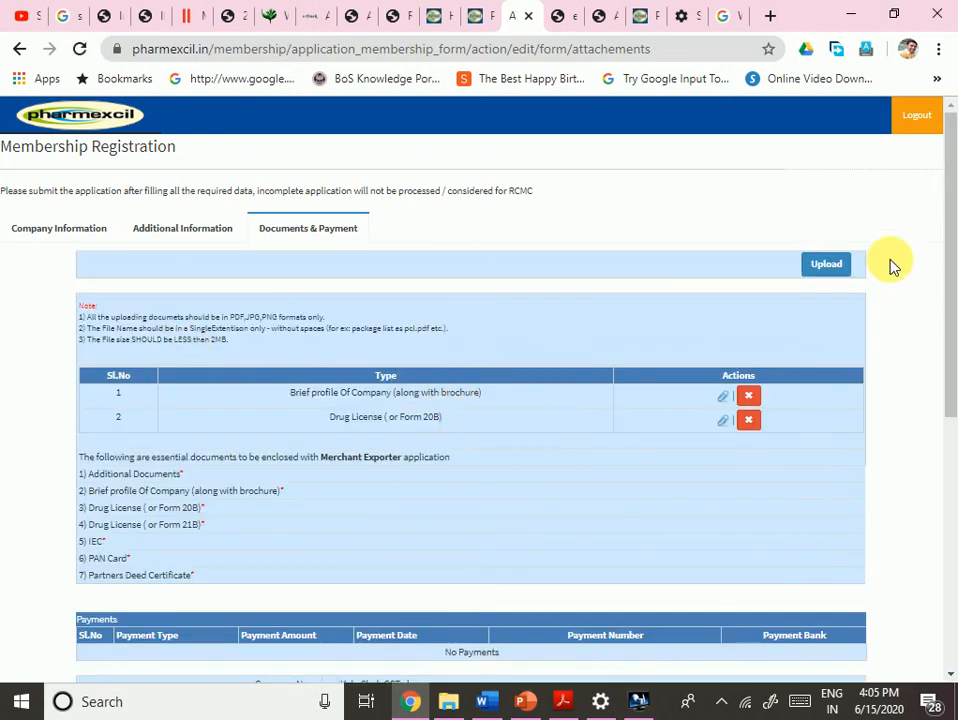
{"action": "left_click", "coordinate": [834, 265]}
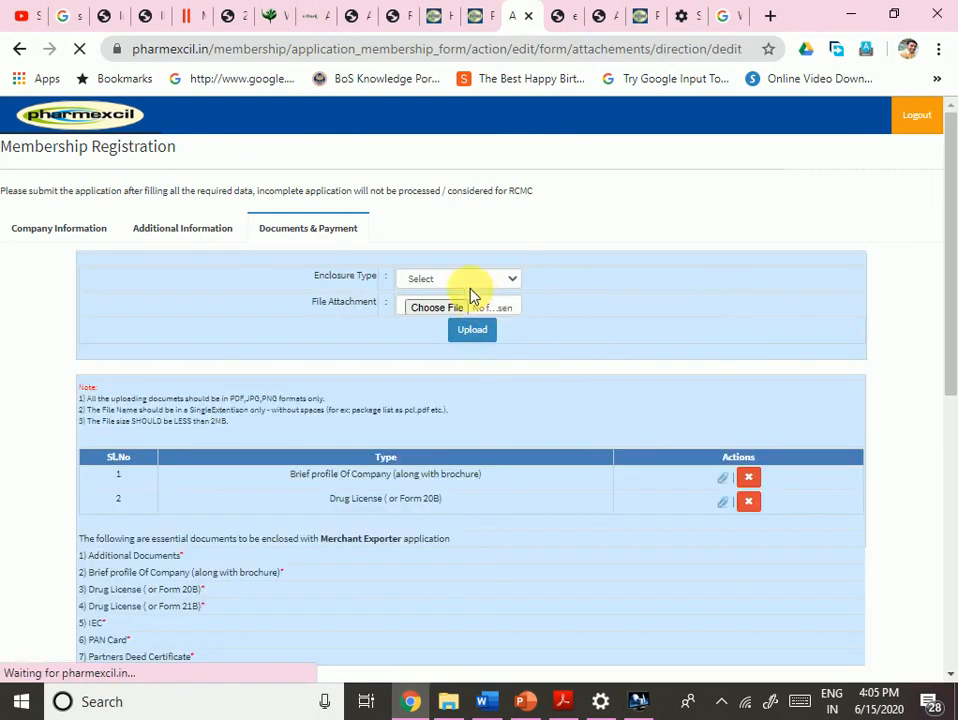
- Upload the Spice Board offices address PDF under Drug License (or Form 21B) as enclosure 3
{"action": "left_click", "coordinate": [470, 281]}
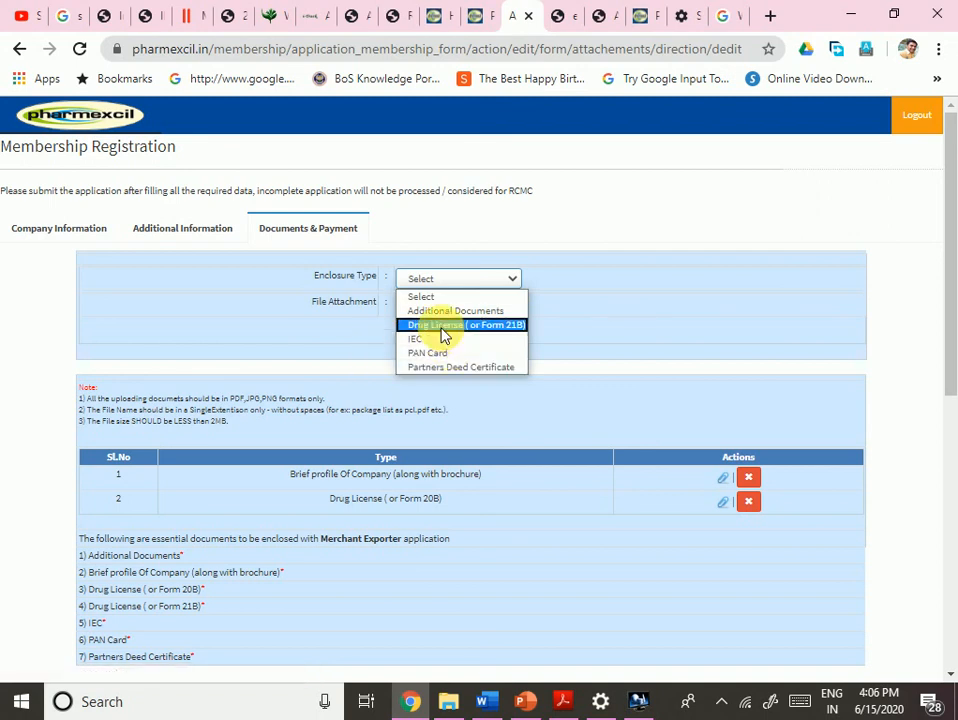
{"action": "left_click", "coordinate": [444, 336]}
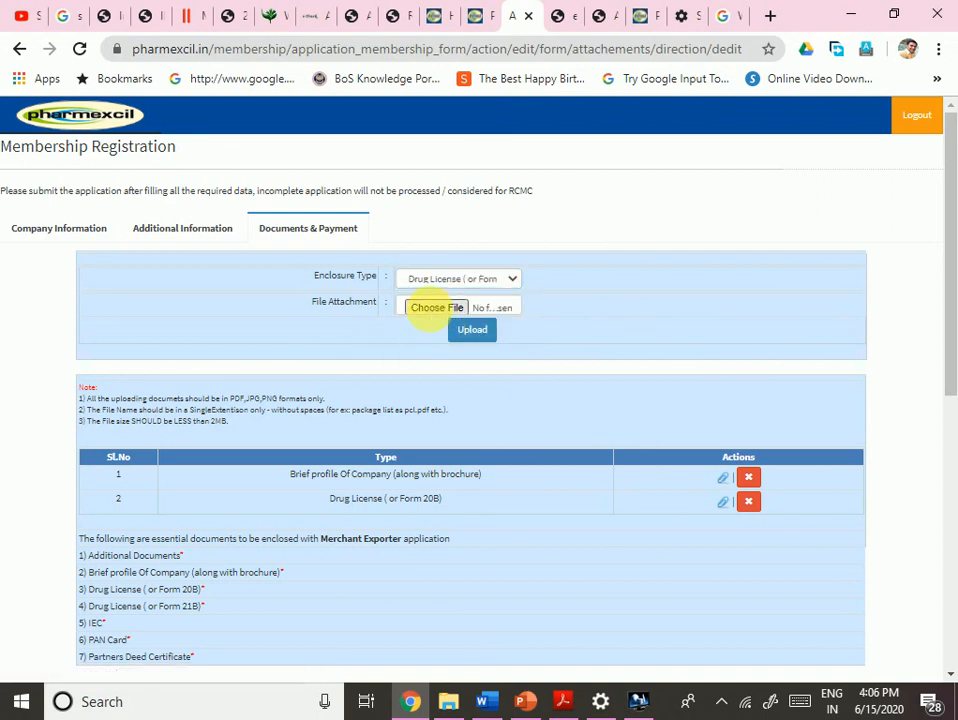
{"action": "left_click", "coordinate": [437, 310]}
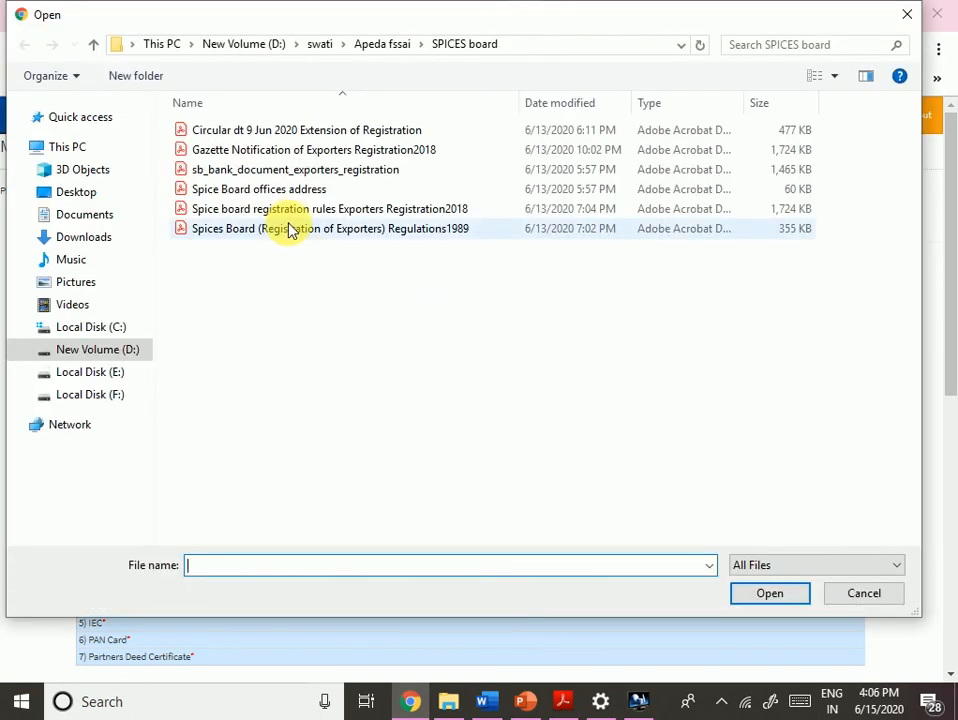
{"action": "left_click", "coordinate": [275, 192]}
{"action": "double_click", "coordinate": [275, 192]}
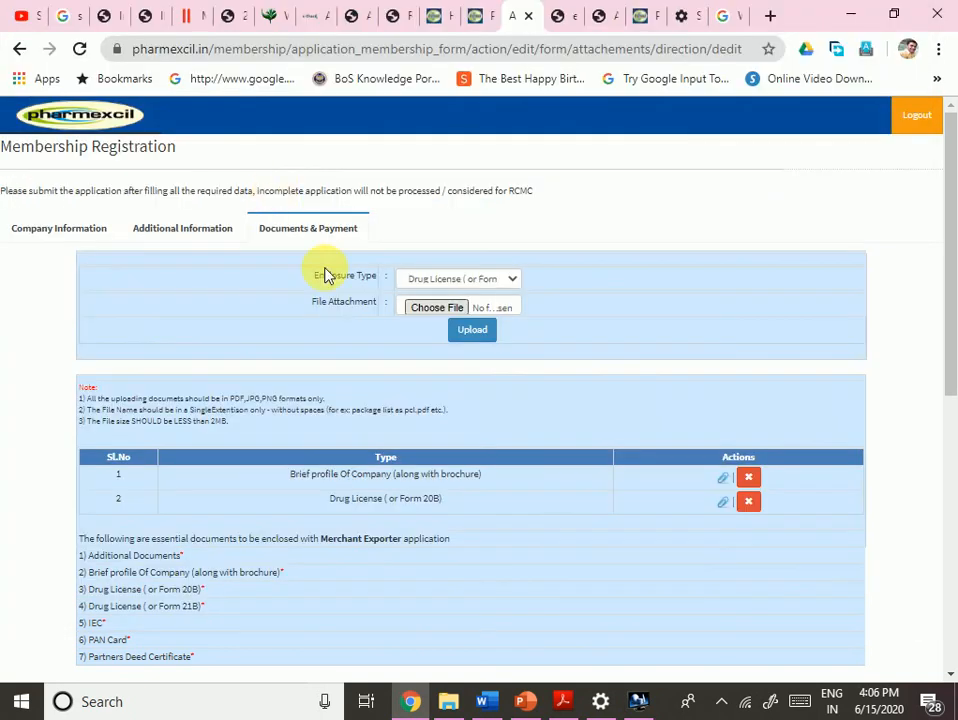
{"action": "left_click", "coordinate": [474, 331]}
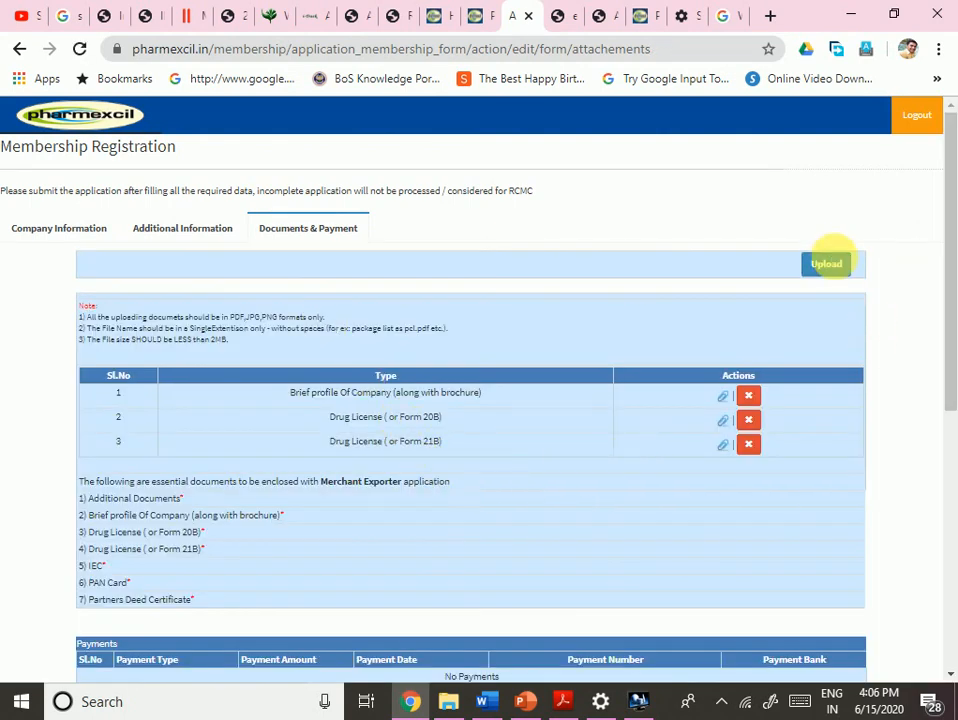
{"action": "left_click", "coordinate": [828, 268]}
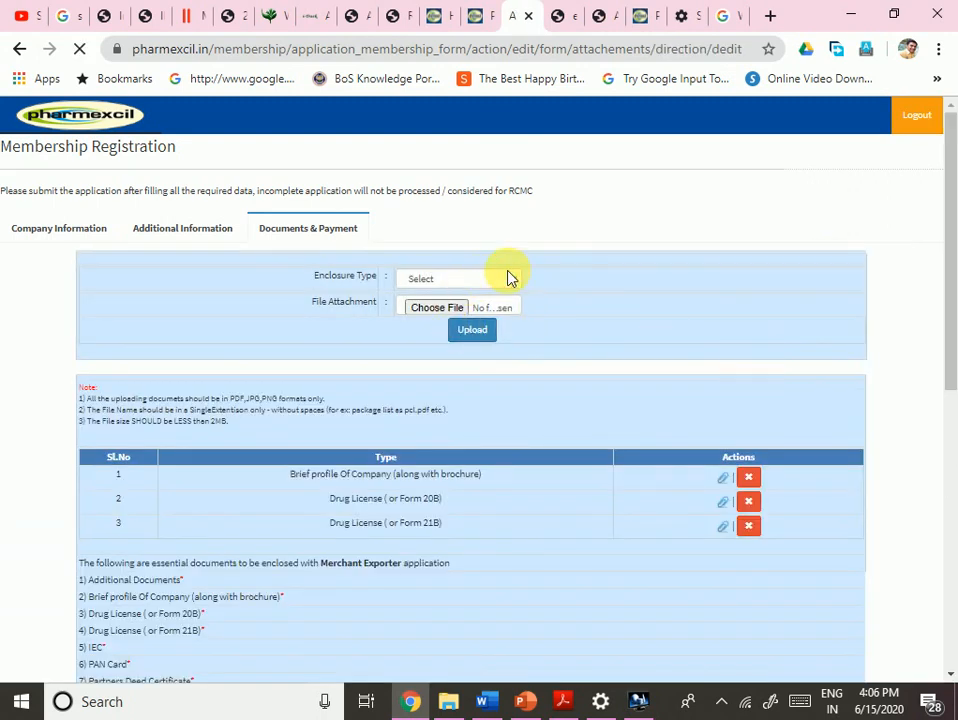
- Upload the IEC PDF from the applicant's IEC folder as enclosure 4, type IEC
{"action": "left_click", "coordinate": [509, 277]}
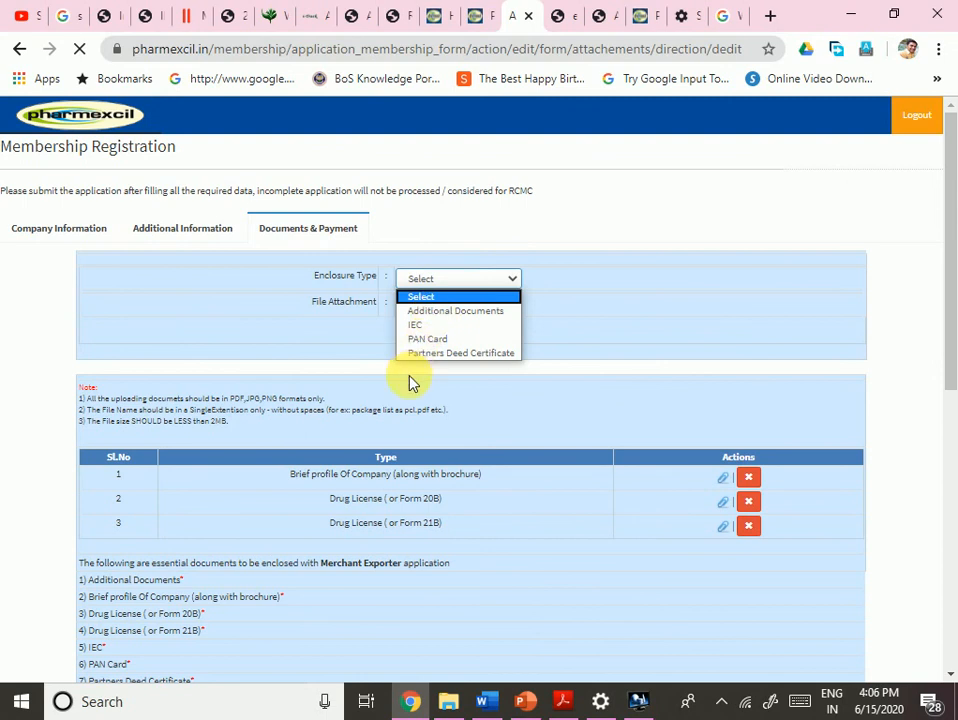
{"action": "left_click", "coordinate": [420, 325]}
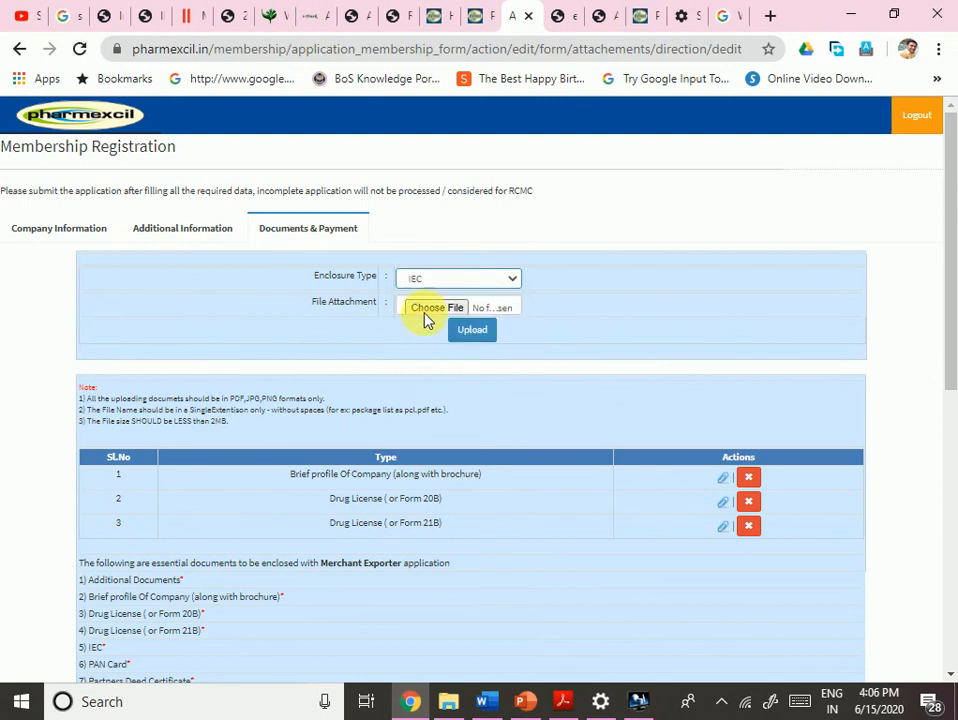
{"action": "left_click", "coordinate": [437, 312]}
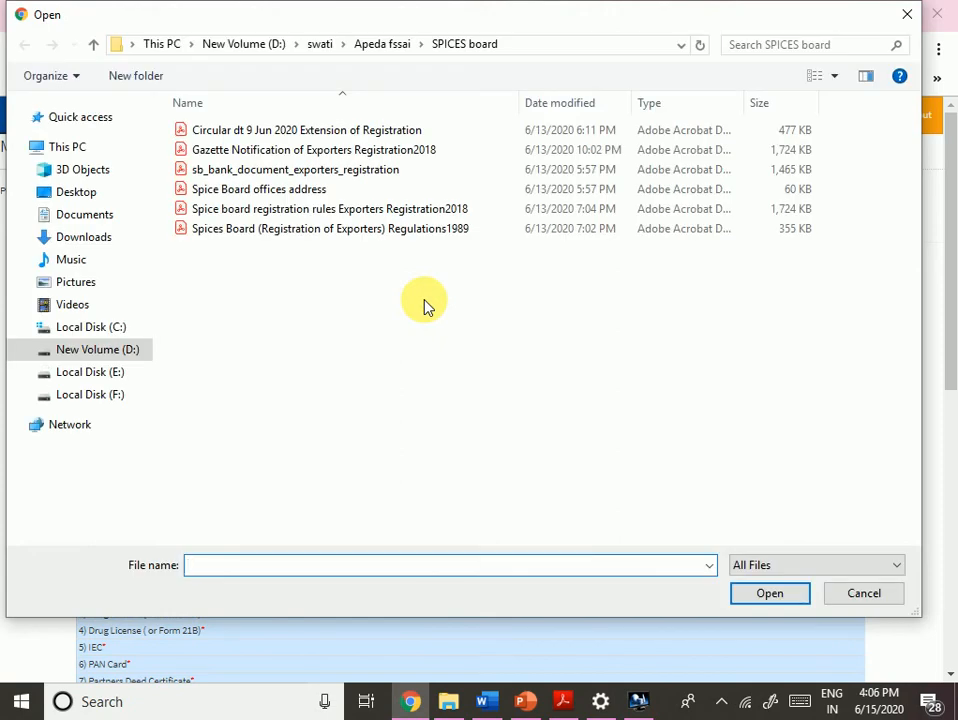
{"action": "left_click", "coordinate": [383, 45]}
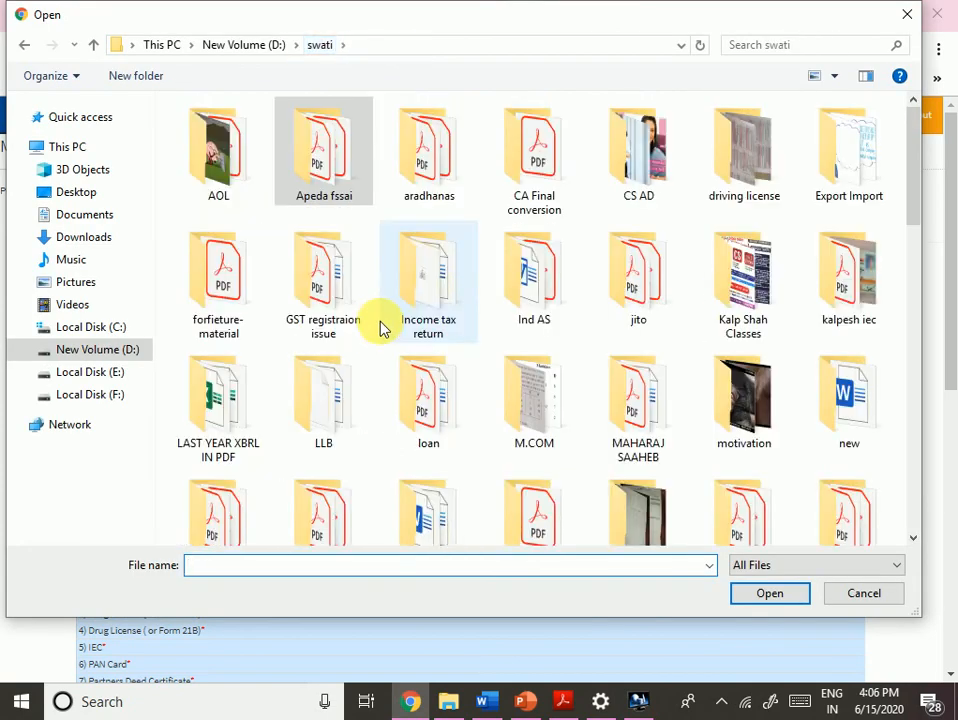
{"action": "left_click", "coordinate": [828, 300]}
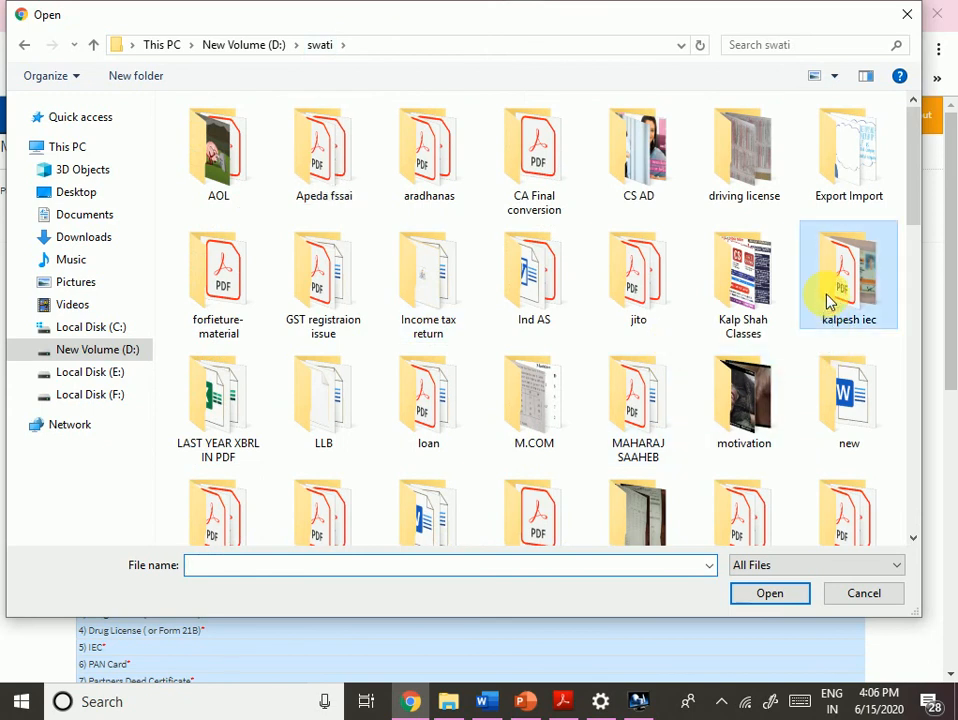
{"action": "double_click", "coordinate": [828, 300]}
{"action": "double_click", "coordinate": [235, 322]}
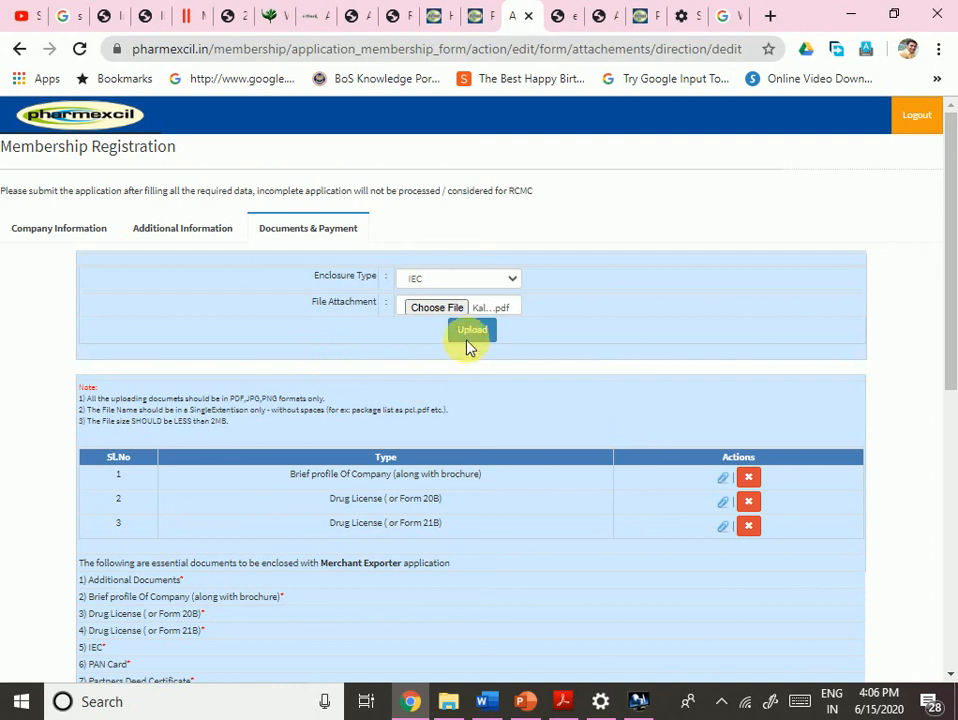
{"action": "left_click", "coordinate": [473, 340]}
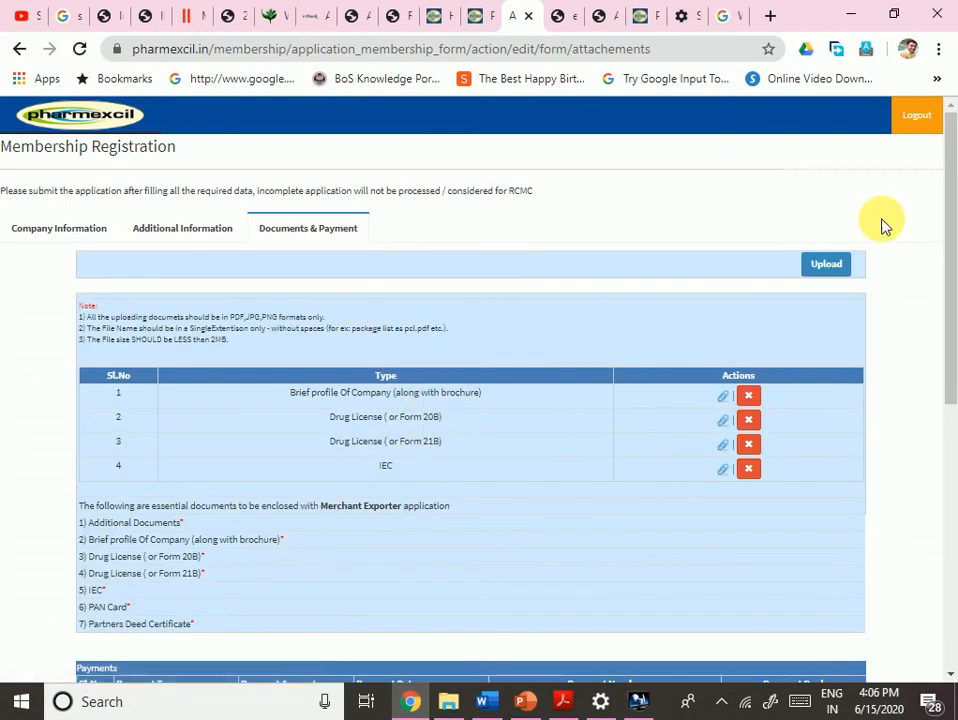
{"action": "left_click", "coordinate": [819, 268]}
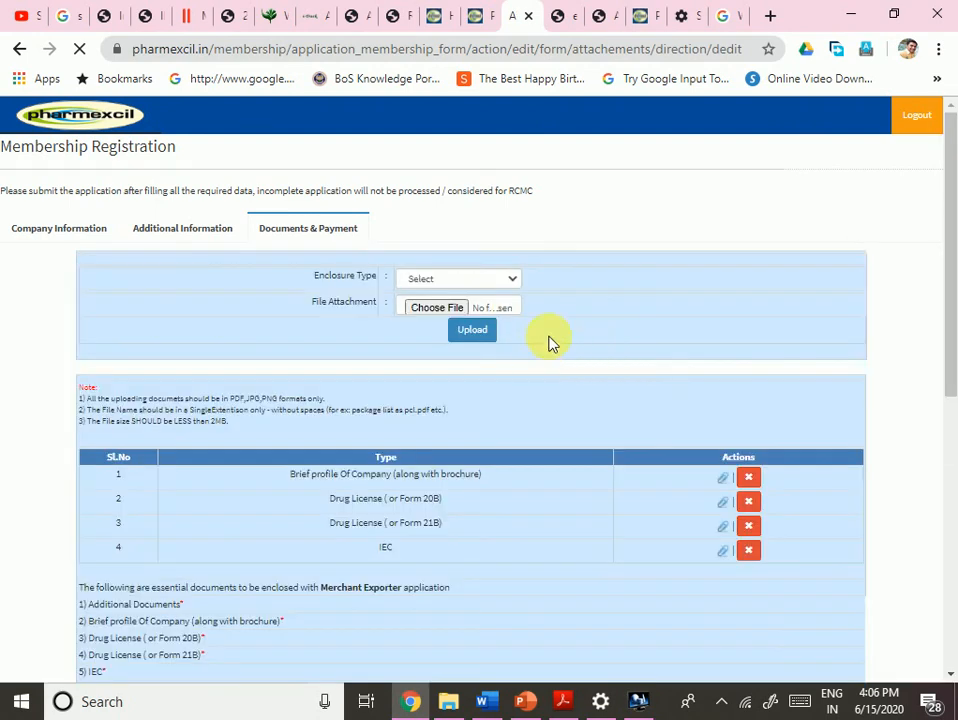
- Upload the IMG_20190219_115112 JPG image as the PAN Card enclosure
{"action": "left_click", "coordinate": [490, 280]}
{"action": "left_click", "coordinate": [430, 325]}
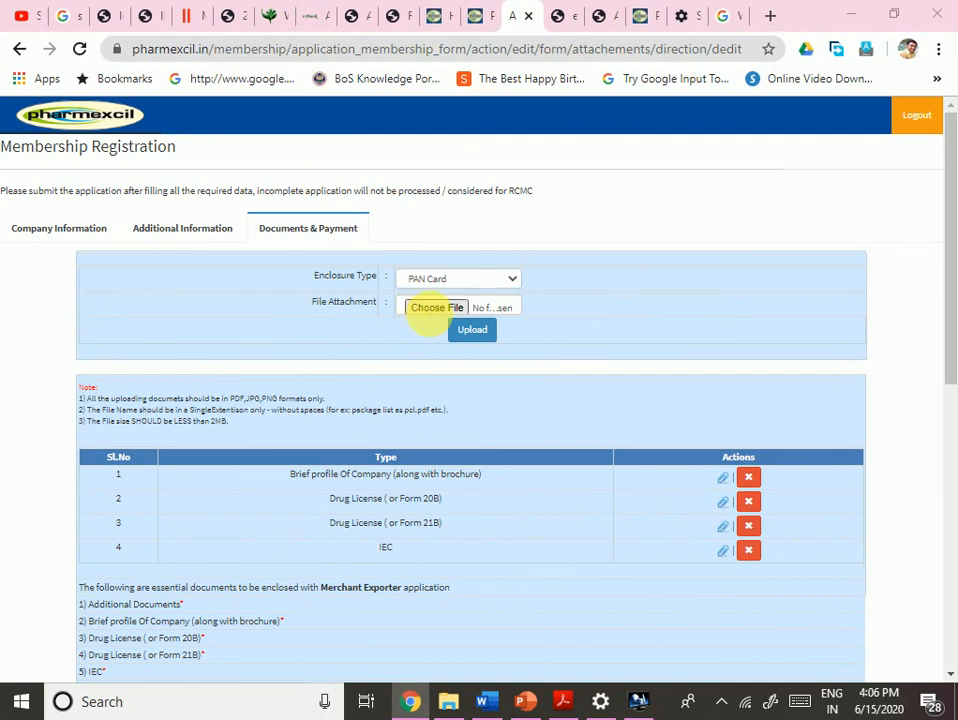
{"action": "left_click", "coordinate": [436, 307]}
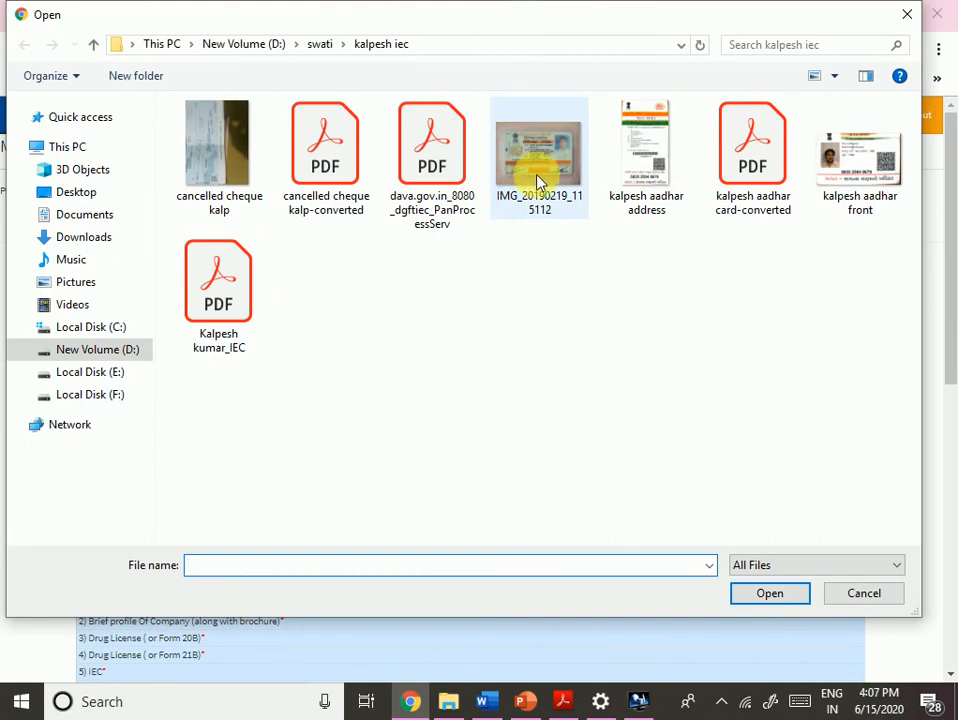
{"action": "left_click", "coordinate": [541, 187]}
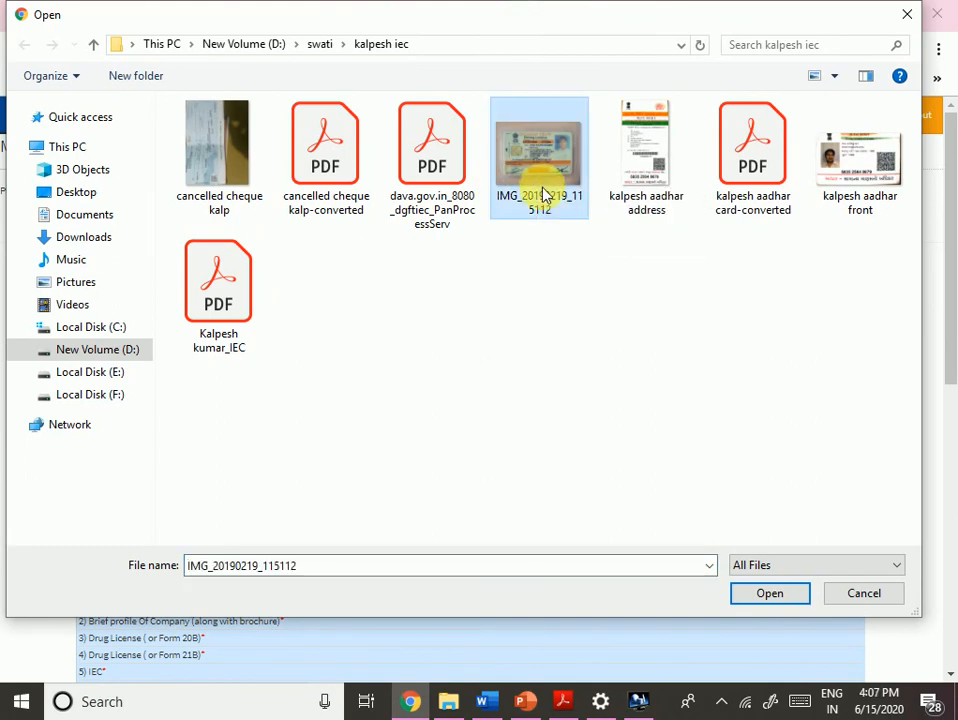
{"action": "double_click", "coordinate": [541, 192]}
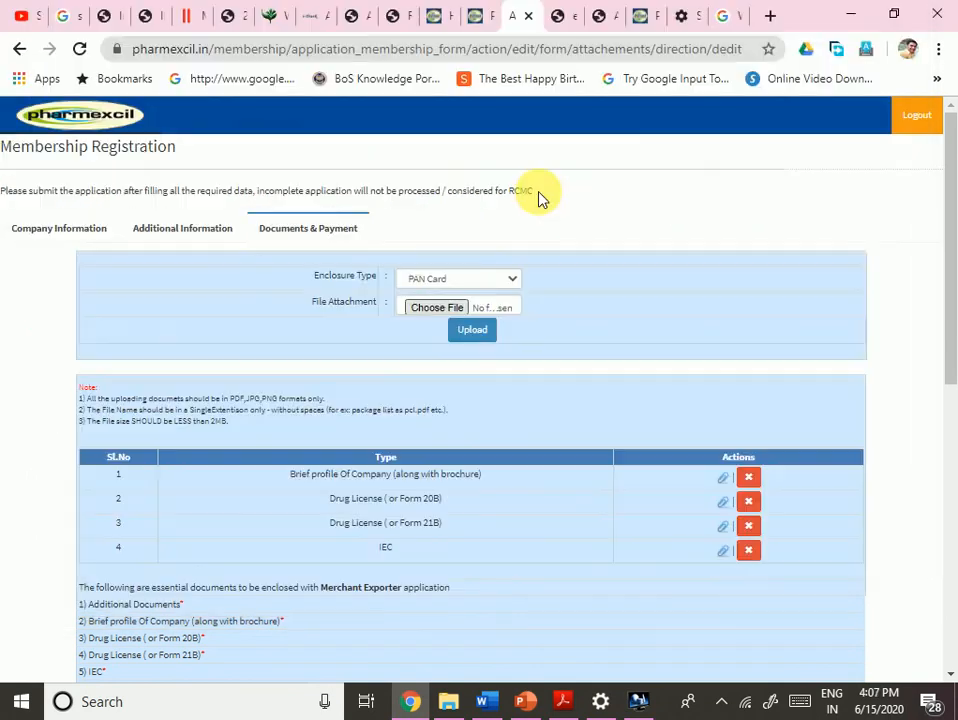
{"action": "left_click", "coordinate": [474, 331]}
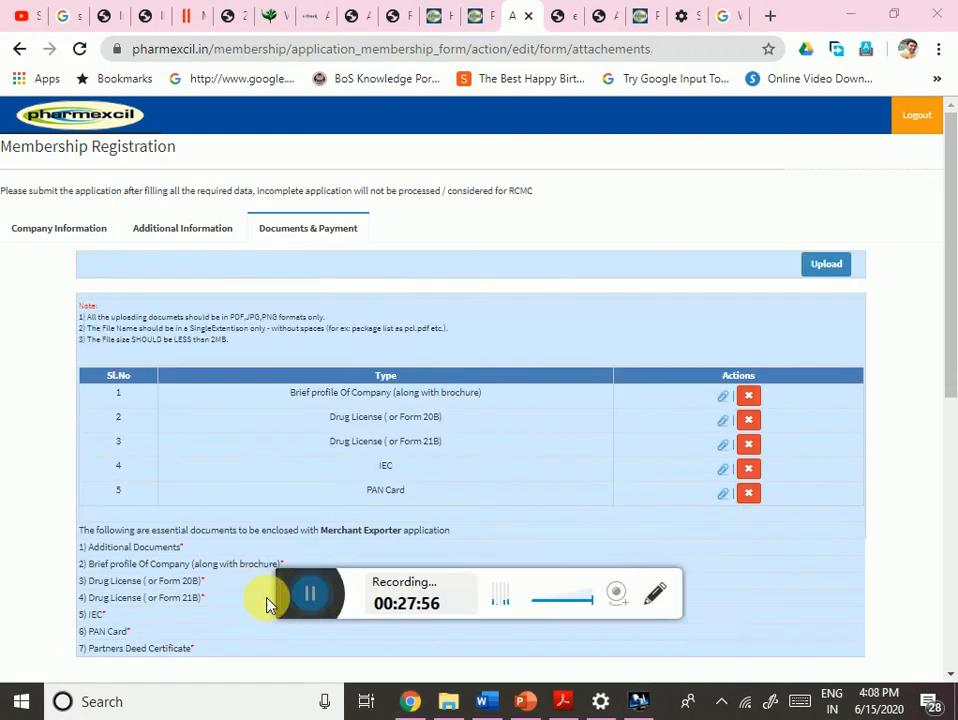
- Add a Partners Deed Certificate enclosure using the Spice Board offices address PDF from the SPICES board folder
{"action": "left_click", "coordinate": [829, 267]}
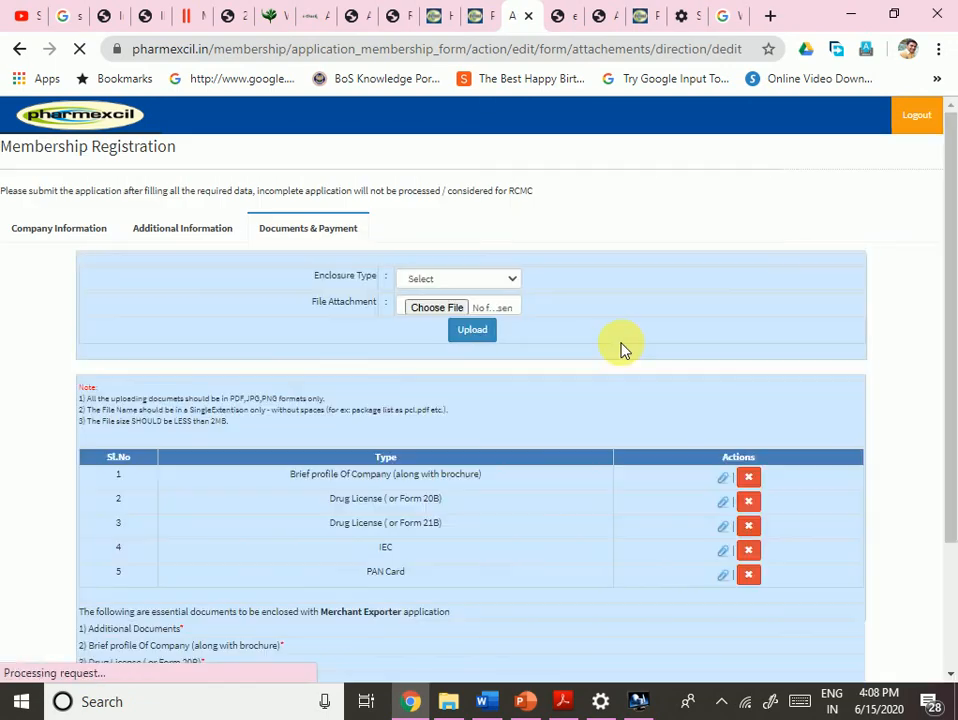
{"action": "left_click", "coordinate": [436, 280]}
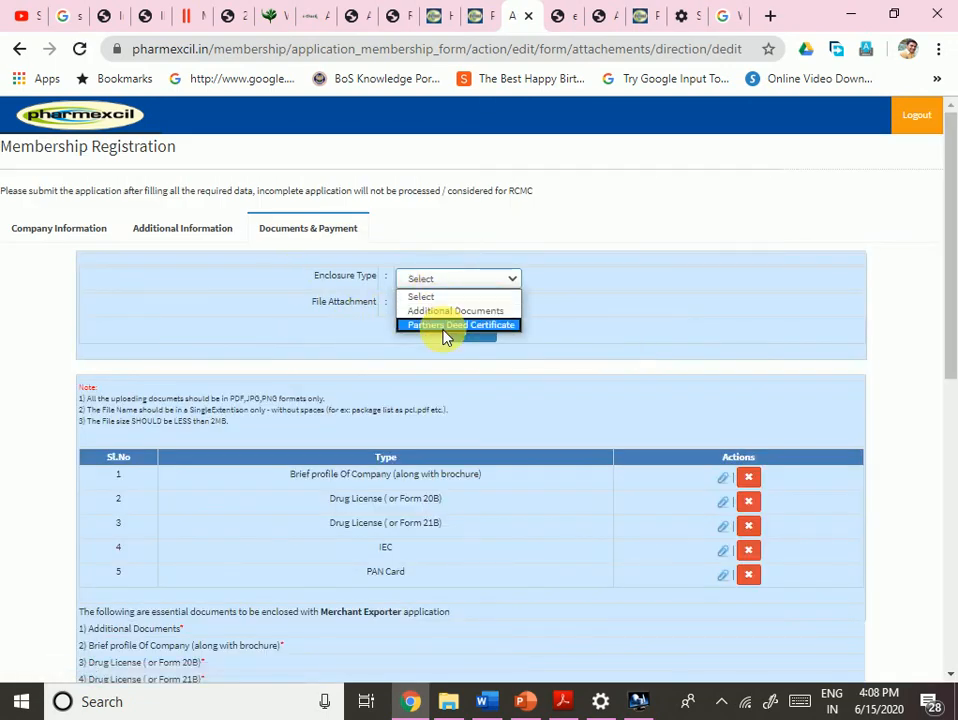
{"action": "left_click", "coordinate": [443, 328]}
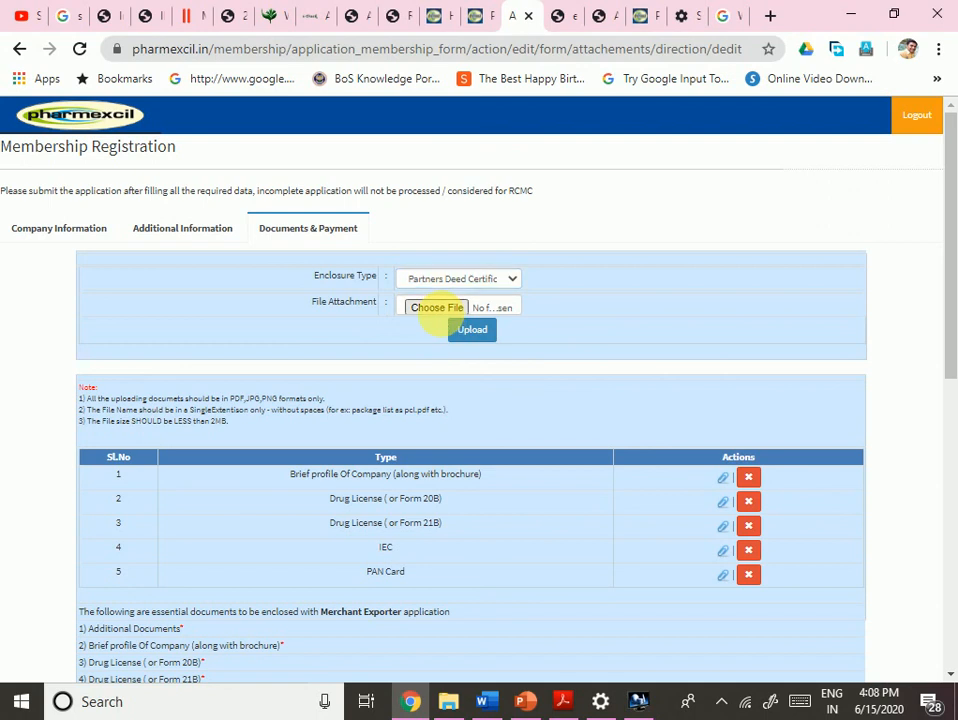
{"action": "left_click", "coordinate": [442, 320]}
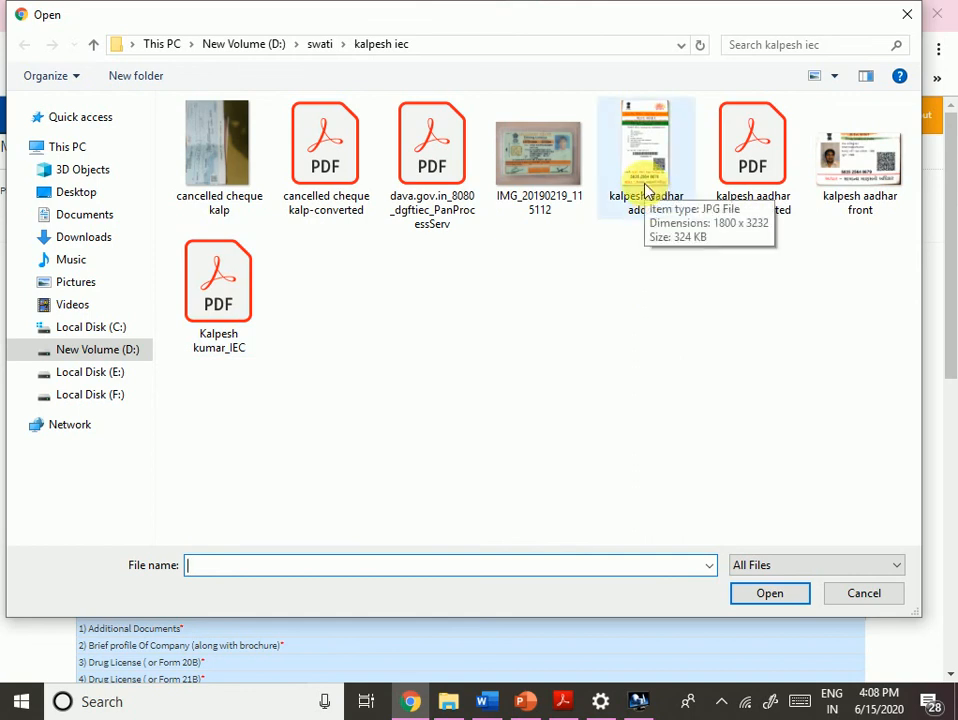
{"action": "left_click", "coordinate": [318, 48]}
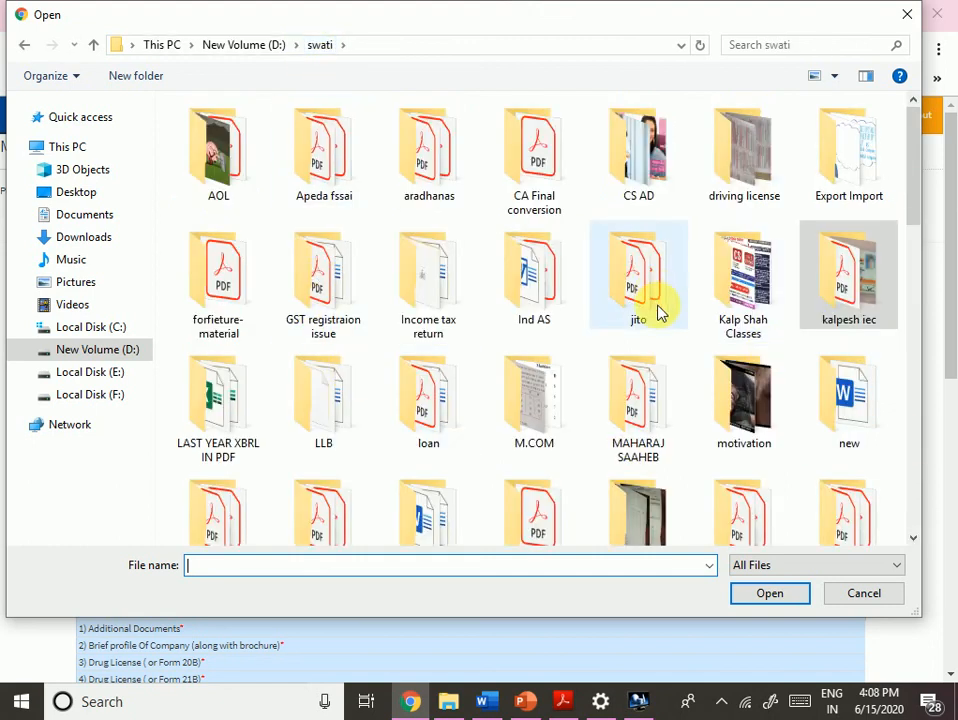
{"action": "left_click", "coordinate": [320, 158]}
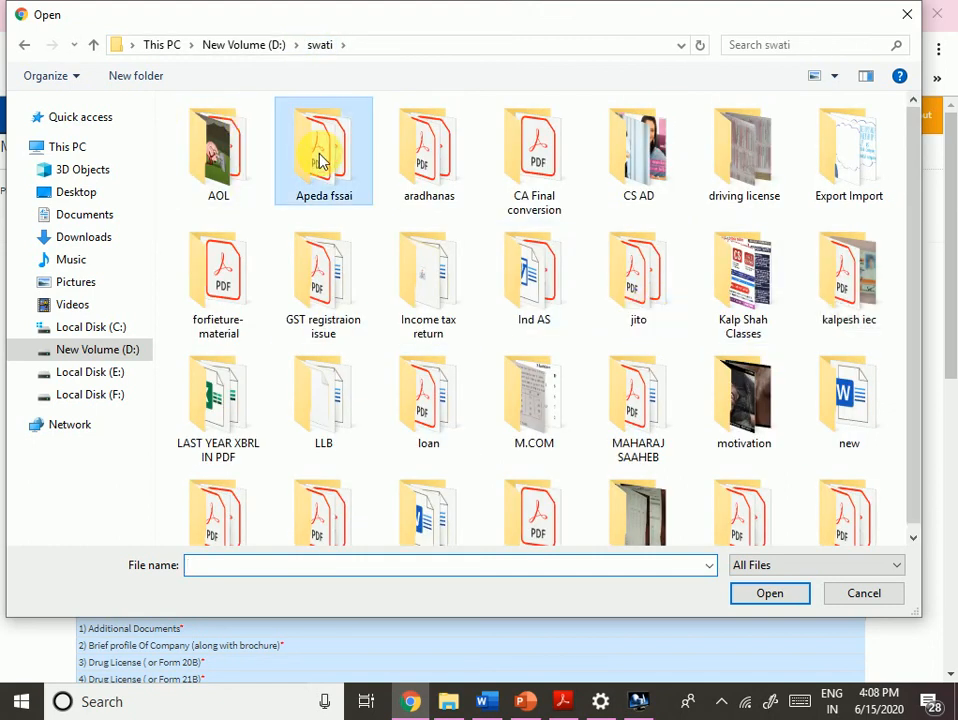
{"action": "double_click", "coordinate": [320, 158]}
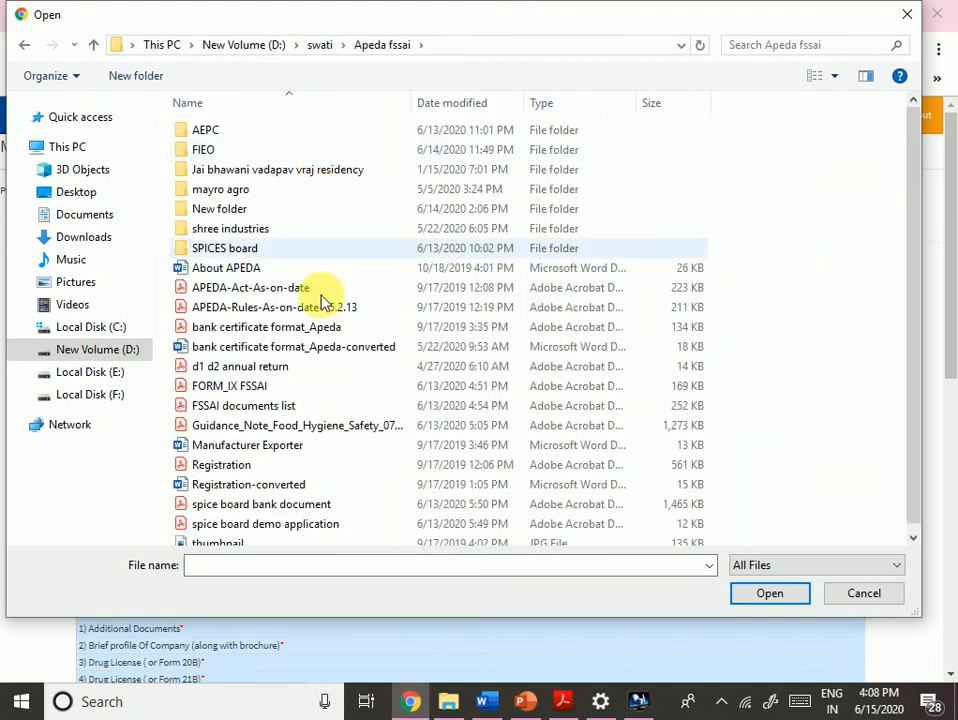
{"action": "double_click", "coordinate": [225, 252]}
{"action": "left_click", "coordinate": [319, 196]}
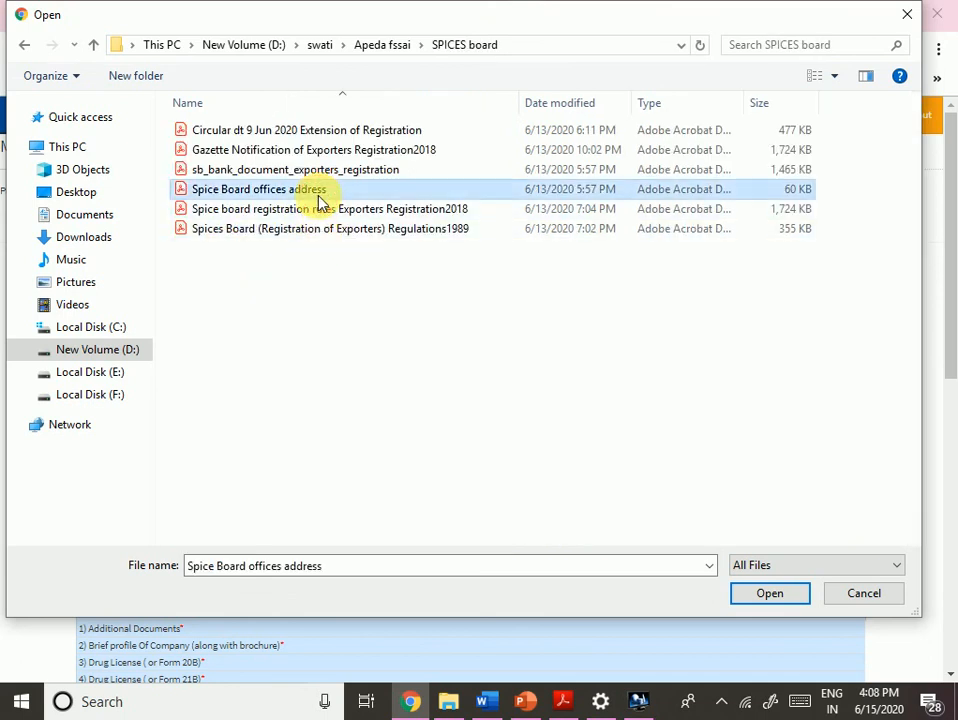
{"action": "double_click", "coordinate": [319, 196]}
{"action": "left_click", "coordinate": [472, 329]}
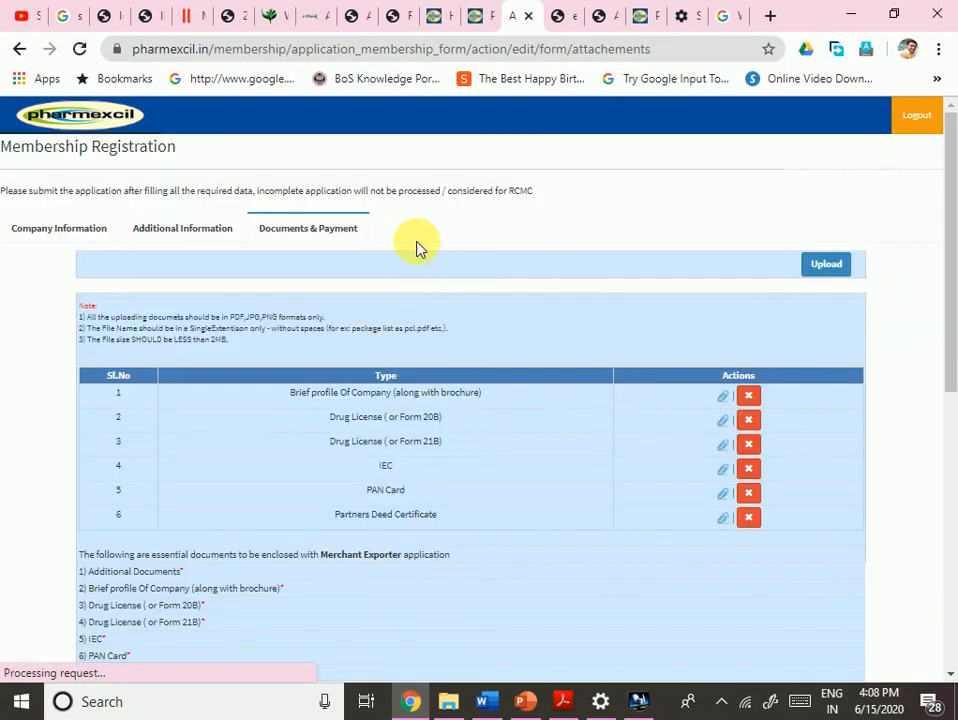
- Upload the Spice Board offices address PDF as an Additional Documents enclosure
{"action": "left_click", "coordinate": [832, 270]}
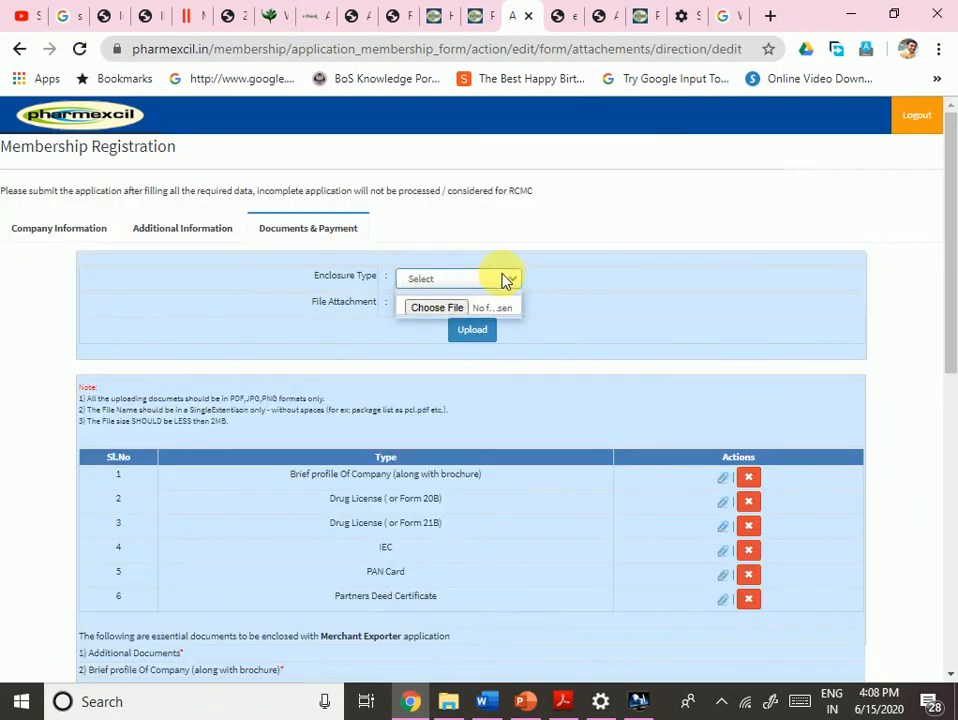
{"action": "left_click", "coordinate": [510, 278]}
{"action": "left_click", "coordinate": [455, 311]}
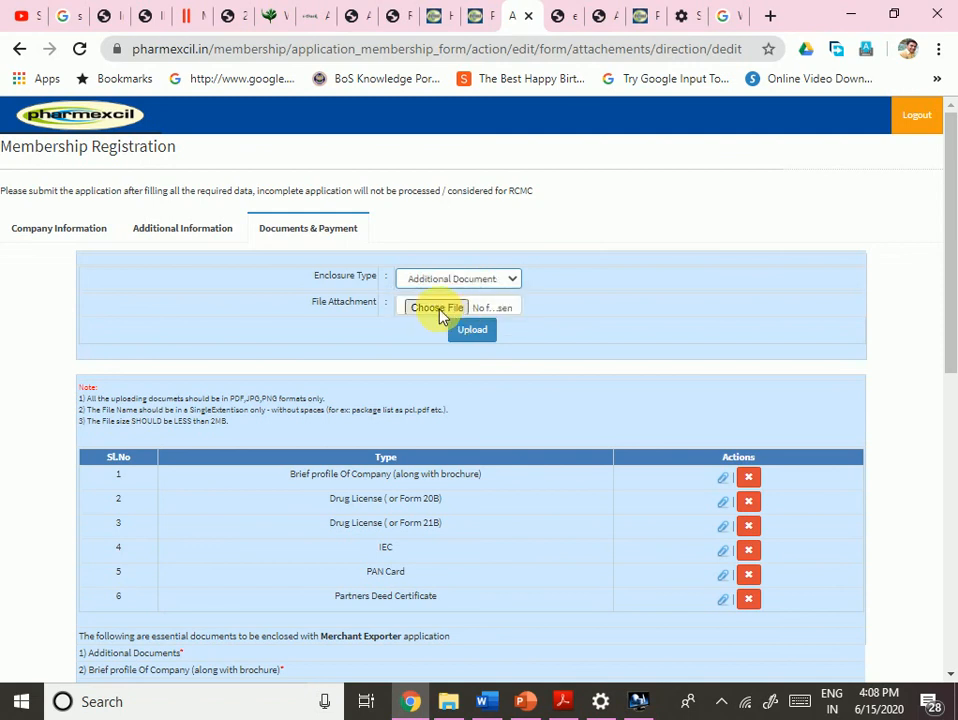
{"action": "left_click", "coordinate": [442, 316]}
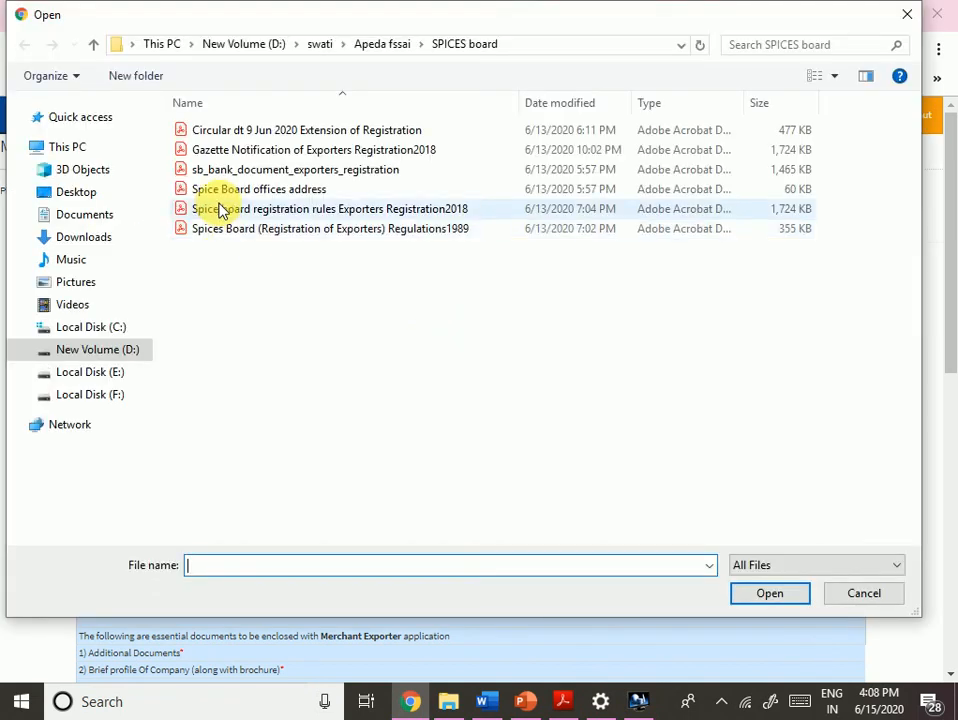
{"action": "left_click", "coordinate": [222, 190]}
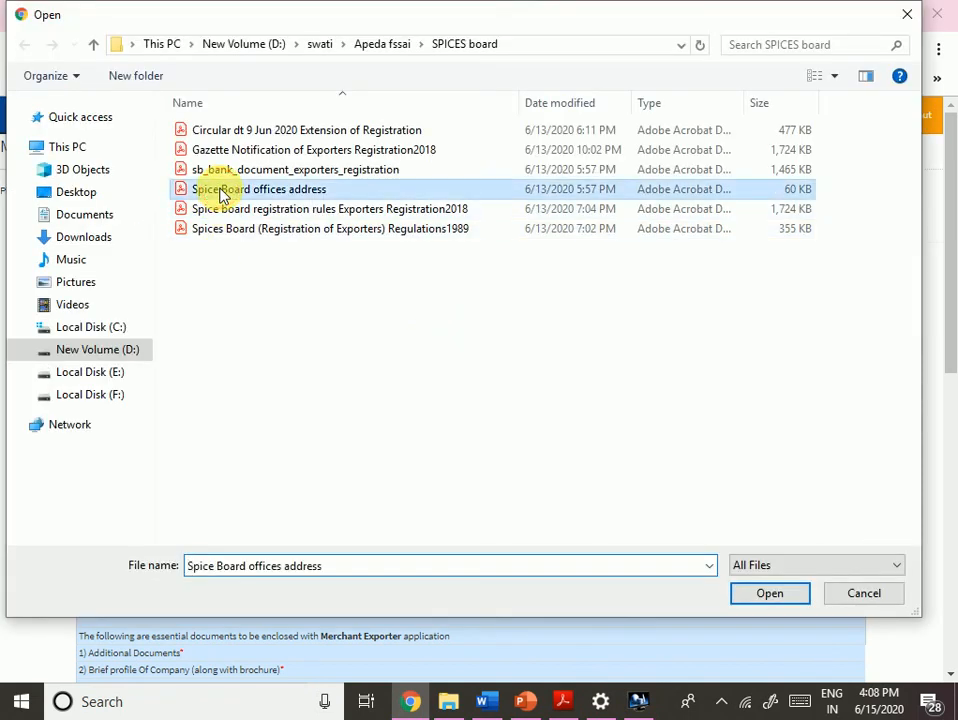
{"action": "double_click", "coordinate": [222, 192]}
{"action": "left_click", "coordinate": [472, 330]}
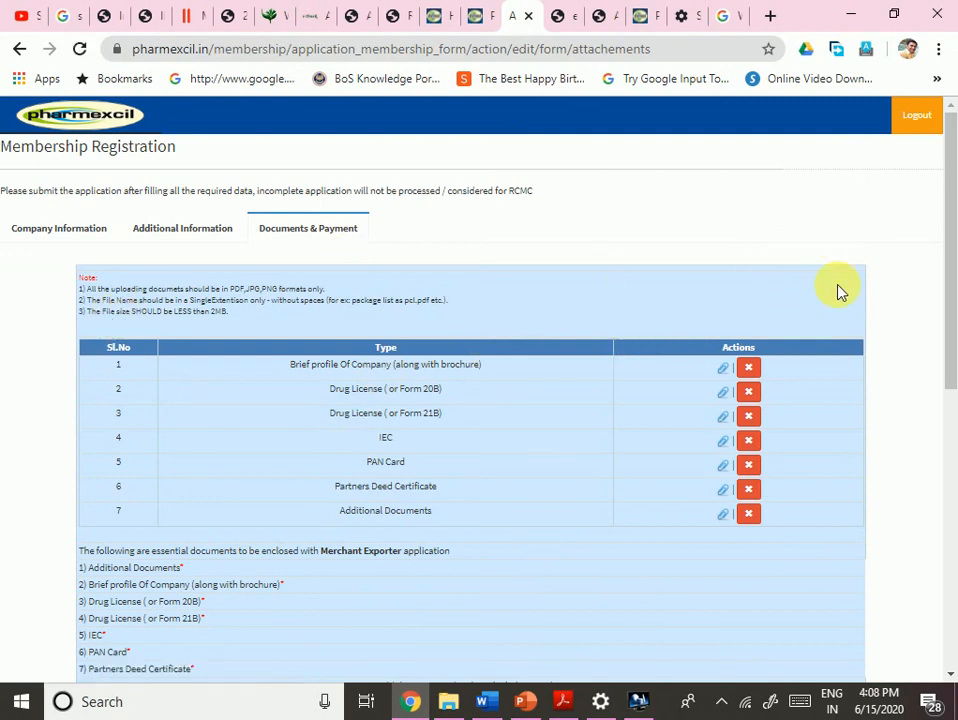
{"action": "scroll", "coordinate": [795, 398], "scroll_direction": "down", "scroll_amount": 3}
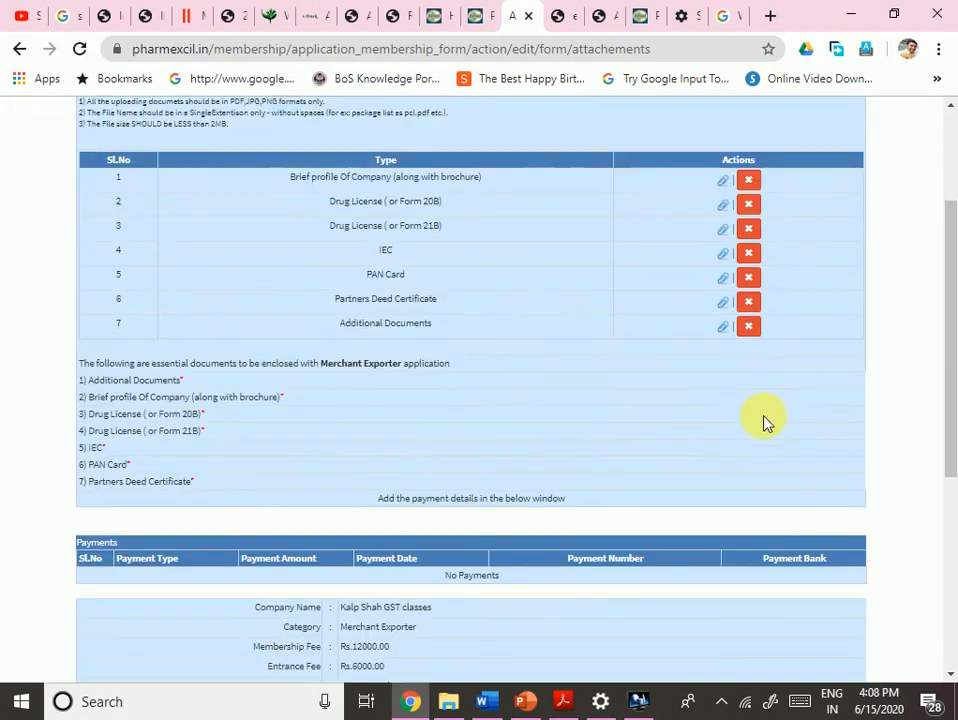
{"action": "scroll", "coordinate": [684, 446], "scroll_direction": "down", "scroll_amount": 3}
{"action": "scroll", "coordinate": [480, 430], "scroll_direction": "up", "scroll_amount": 3}
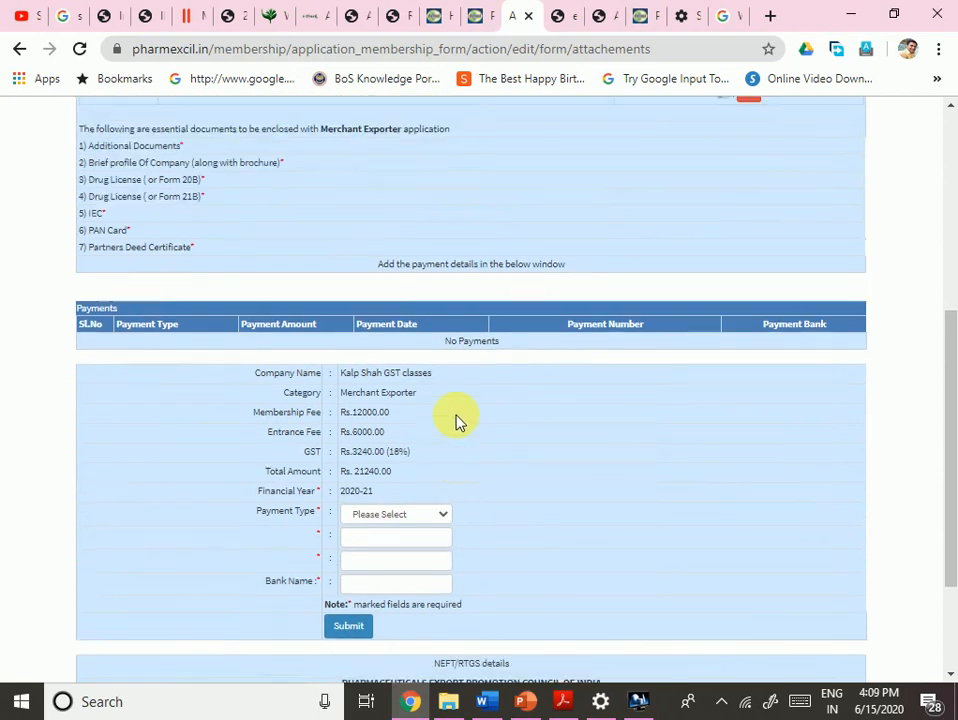
{"action": "left_click_drag", "start_coordinate": [89, 381], "coordinate": [182, 397]}
{"action": "left_click_drag", "start_coordinate": [110, 414], "coordinate": [143, 414]}
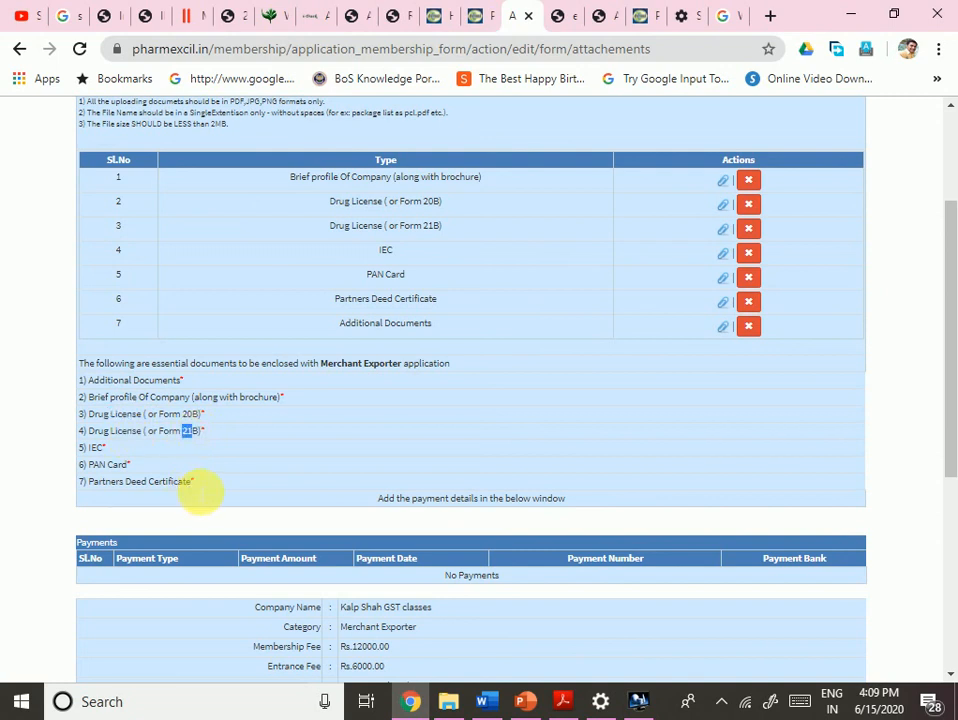
{"action": "scroll", "coordinate": [155, 505], "scroll_direction": "down", "scroll_amount": 2}
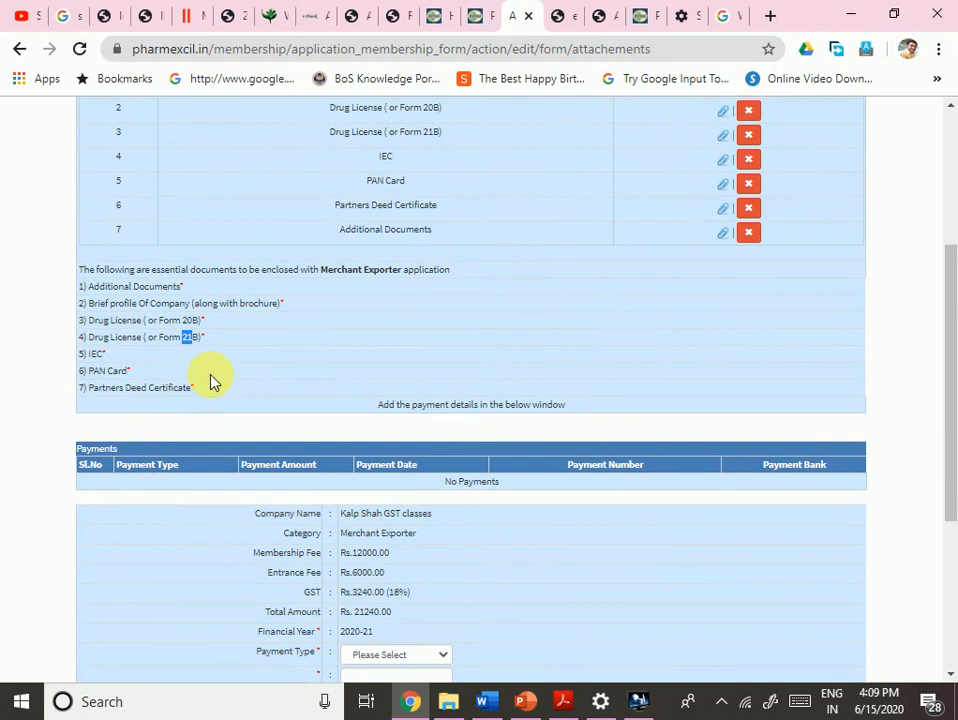
{"action": "scroll", "coordinate": [195, 400], "scroll_direction": "down", "scroll_amount": 6}
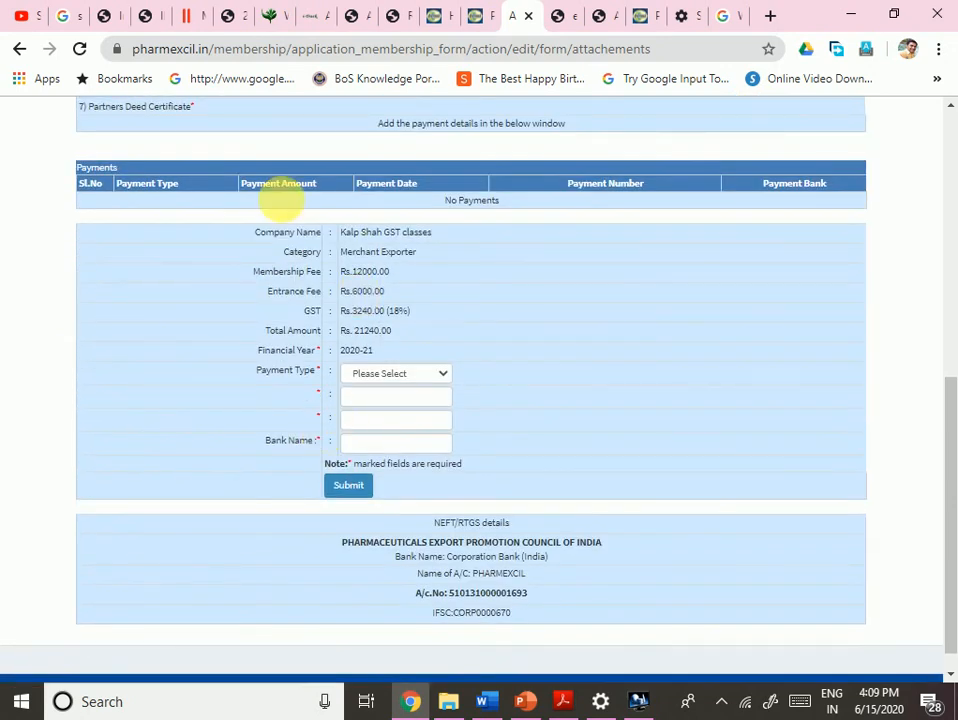
- Change the payment type from Cheque to RTGS and review the NEFT/RTGS bank details
{"action": "left_click", "coordinate": [420, 378]}
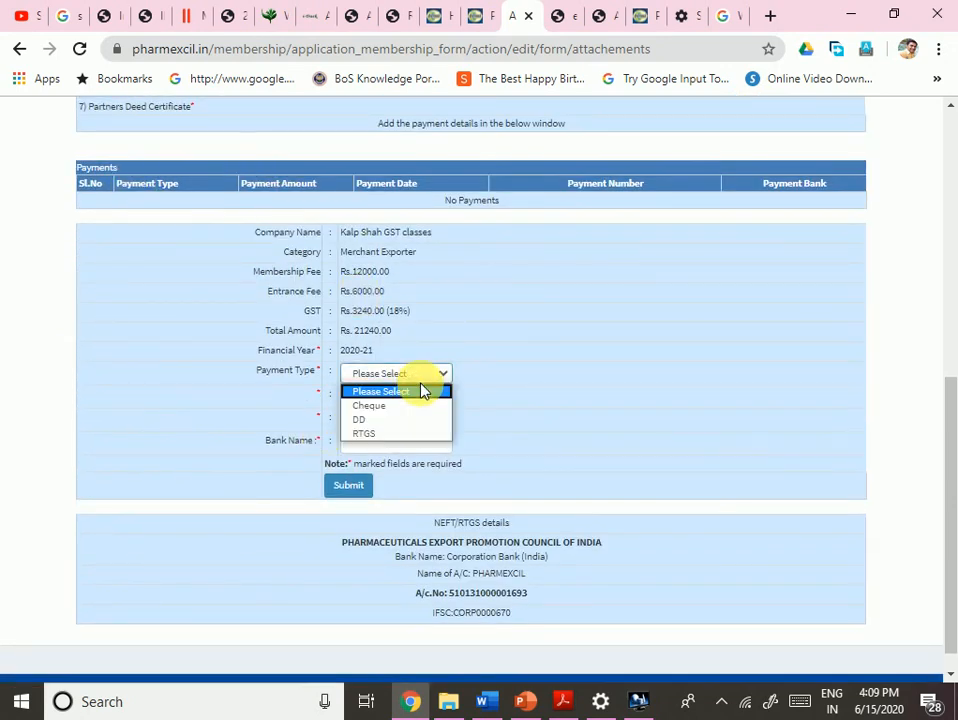
{"action": "left_click", "coordinate": [374, 407]}
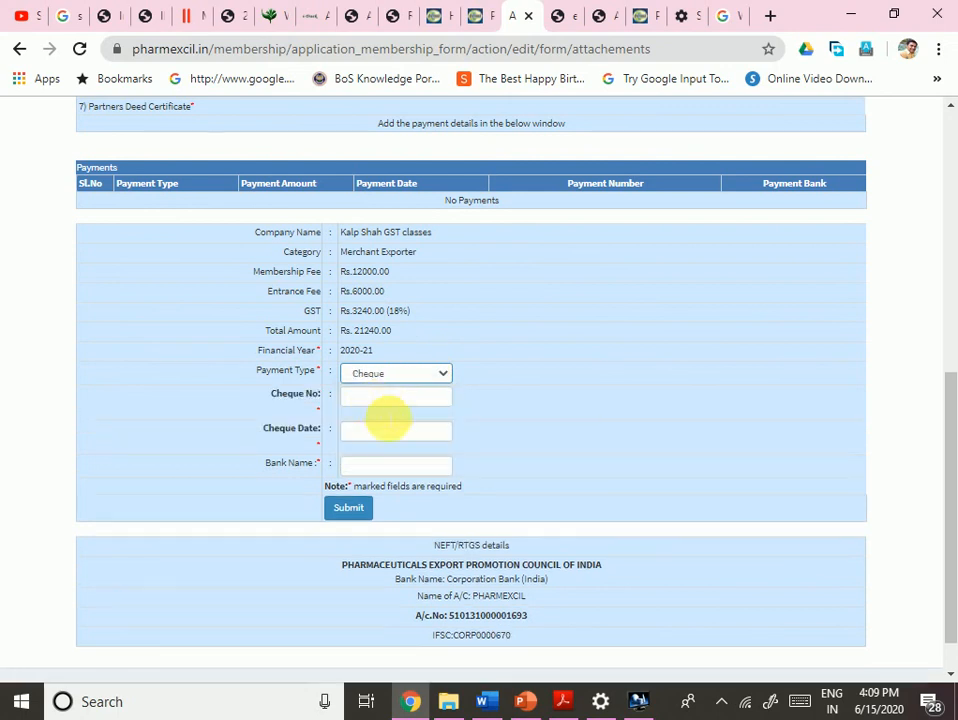
{"action": "left_click", "coordinate": [378, 400]}
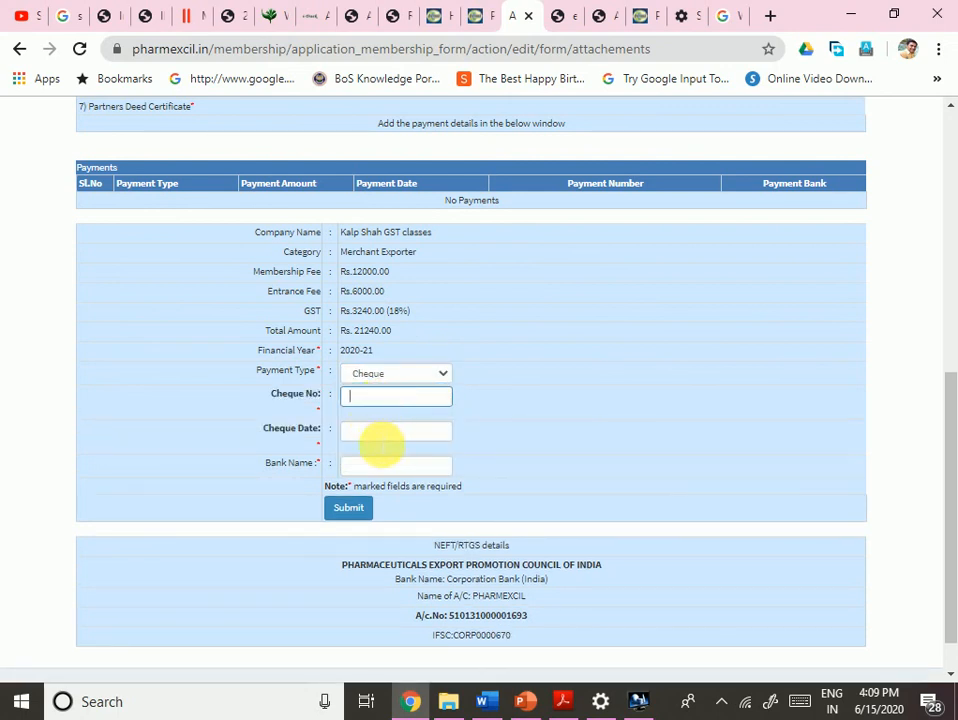
{"action": "left_click", "coordinate": [398, 375]}
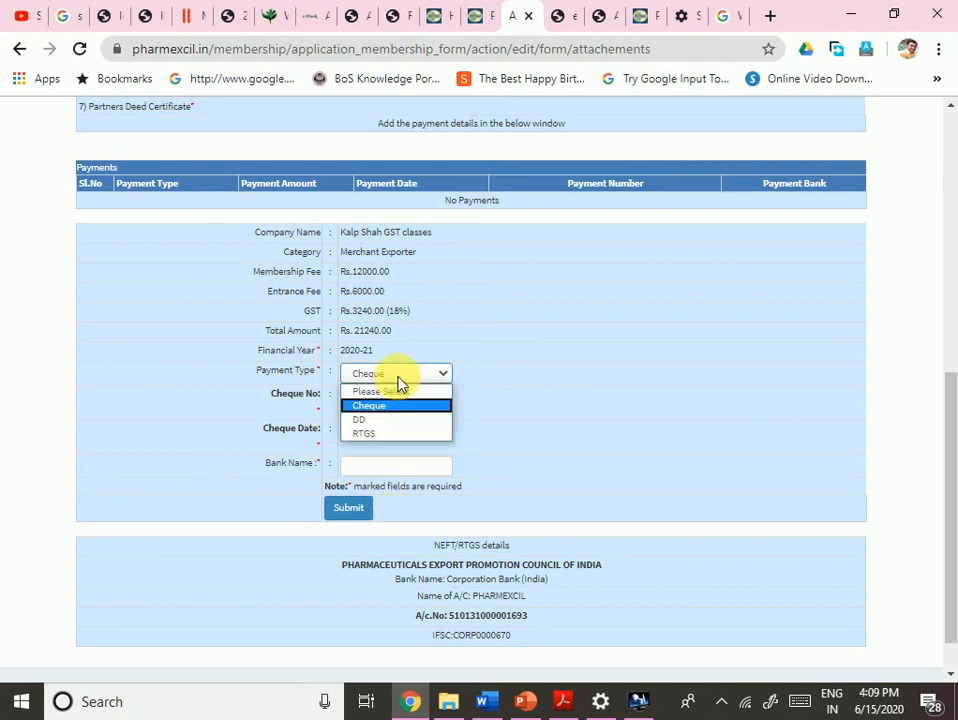
{"action": "left_click", "coordinate": [379, 436]}
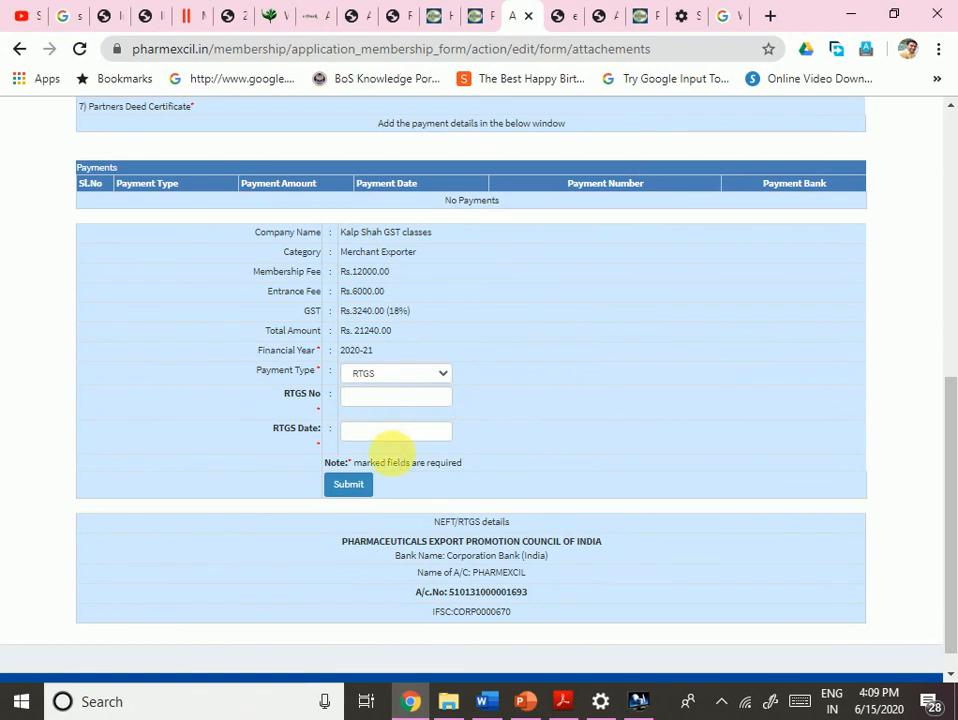
{"action": "scroll", "coordinate": [401, 458], "scroll_direction": "down", "scroll_amount": 1}
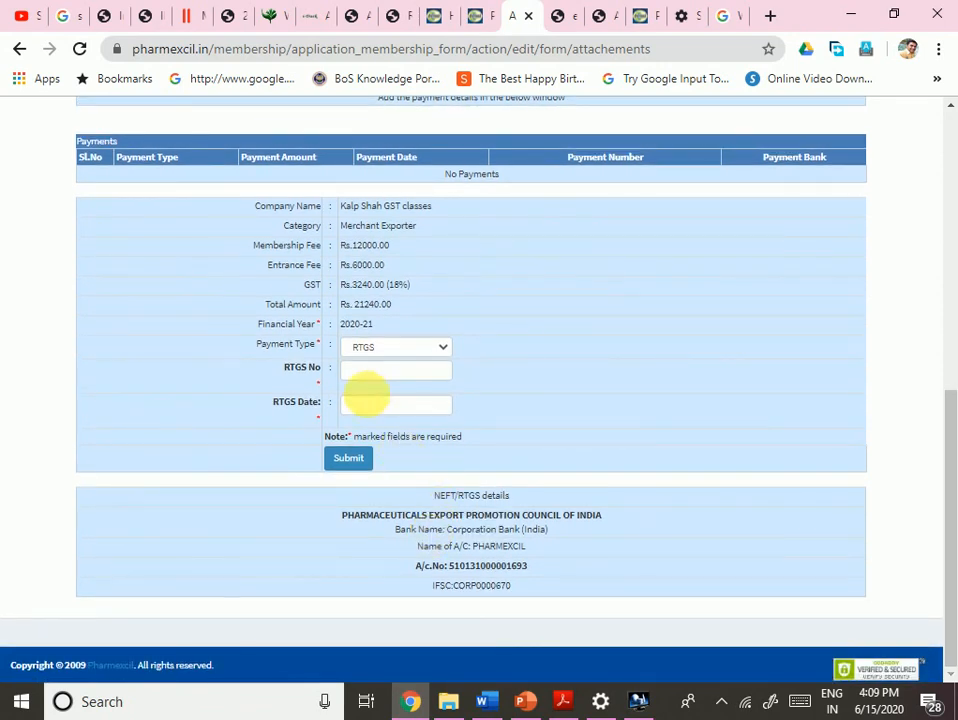
{"action": "left_click_drag", "start_coordinate": [432, 494], "coordinate": [543, 600]}
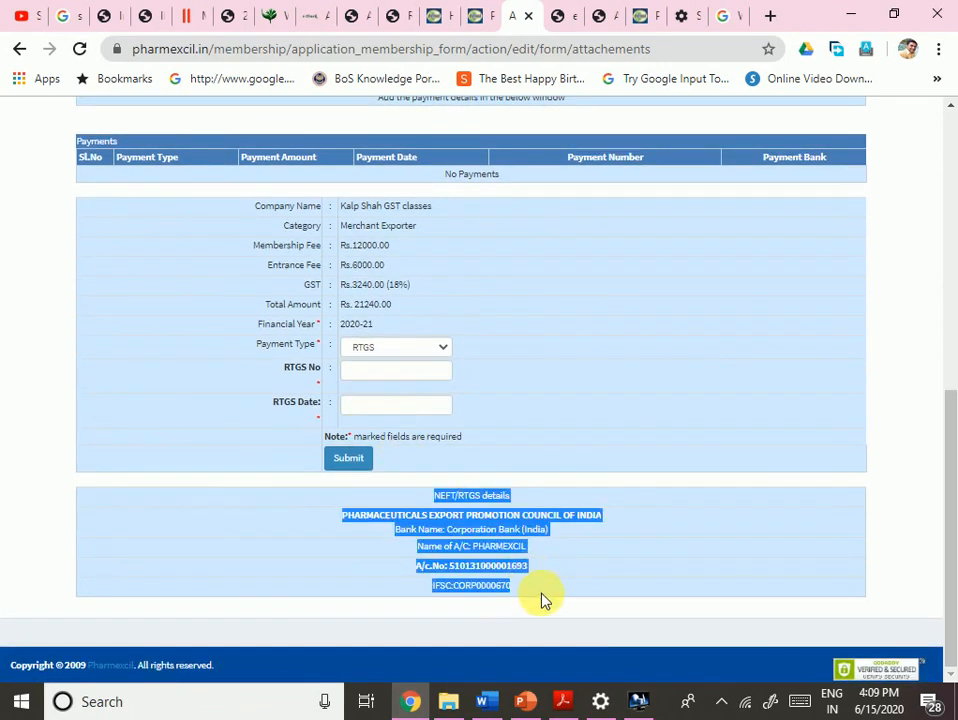
{"action": "left_click", "coordinate": [293, 543]}
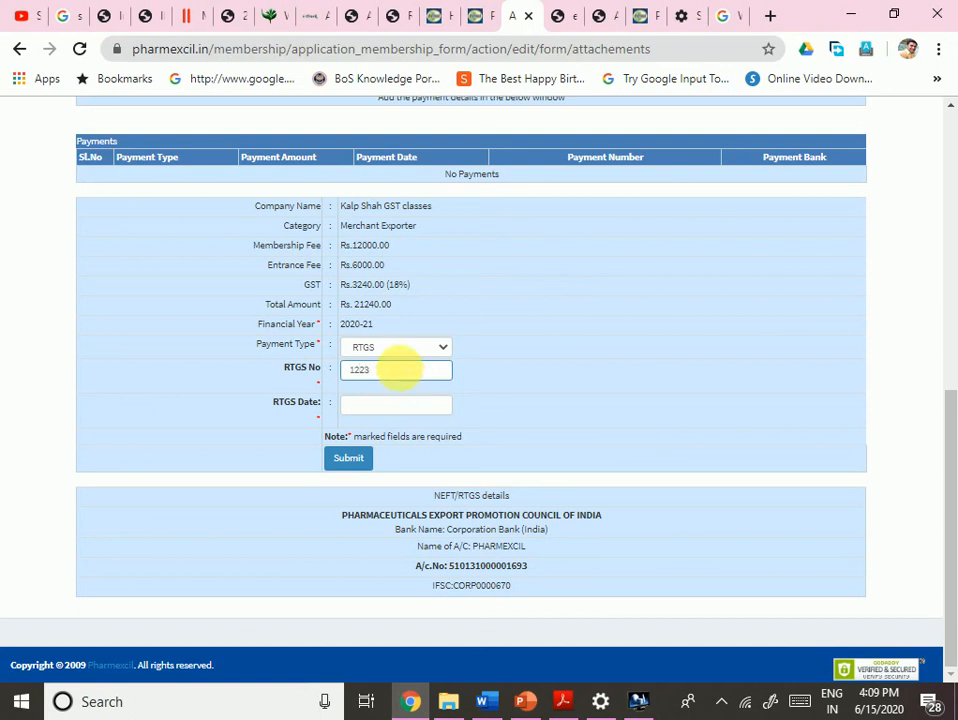
- Set the RTGS date to 15 June 2020 and keep RTGS as the payment type
{"action": "left_click", "coordinate": [396, 404]}
{"action": "left_click", "coordinate": [378, 313]}
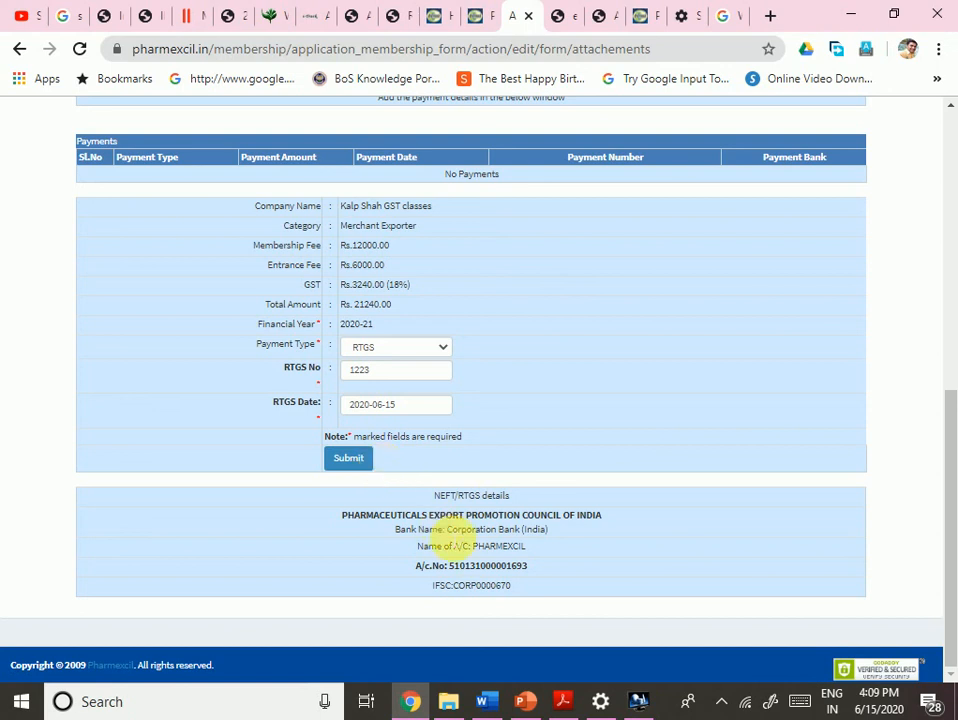
{"action": "scroll", "coordinate": [706, 528], "scroll_direction": "up", "scroll_amount": 10}
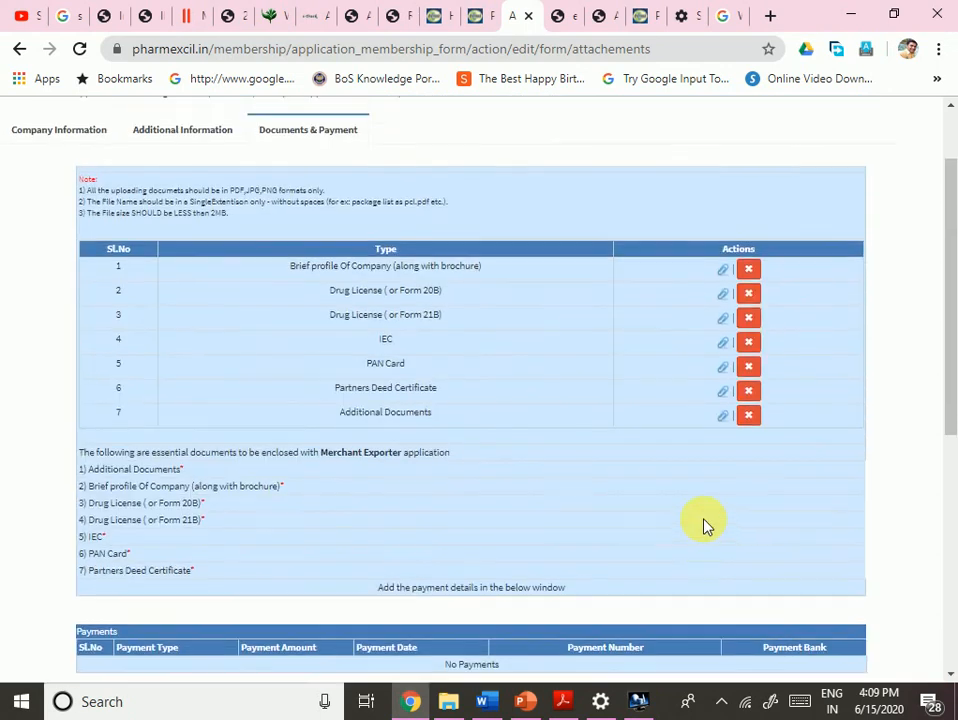
{"action": "scroll", "coordinate": [706, 528], "scroll_direction": "down", "scroll_amount": 10}
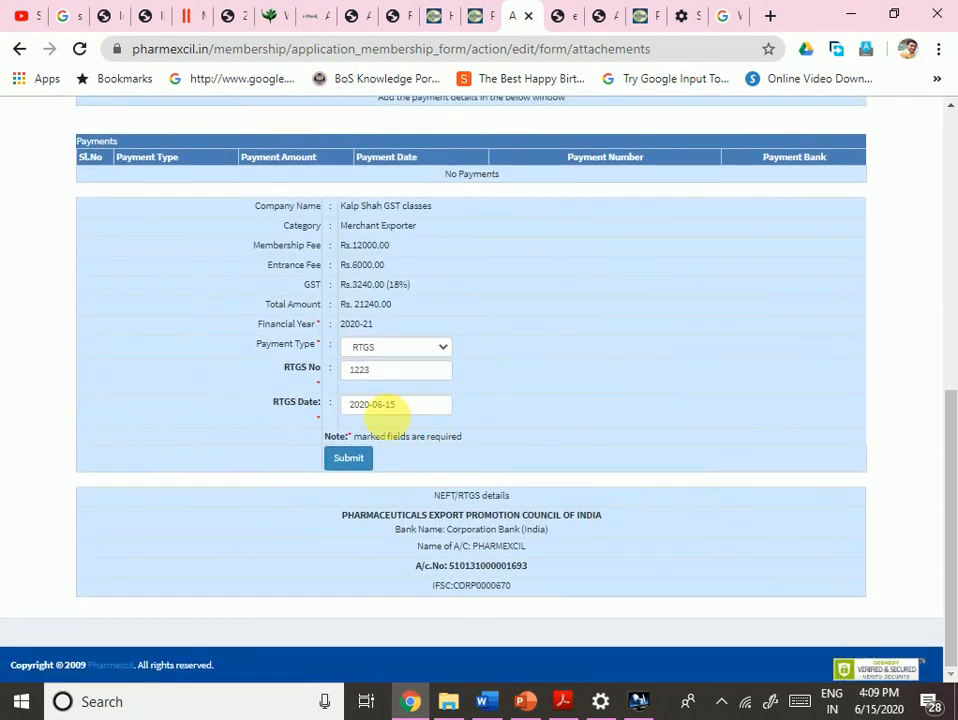
{"action": "left_click", "coordinate": [406, 351]}
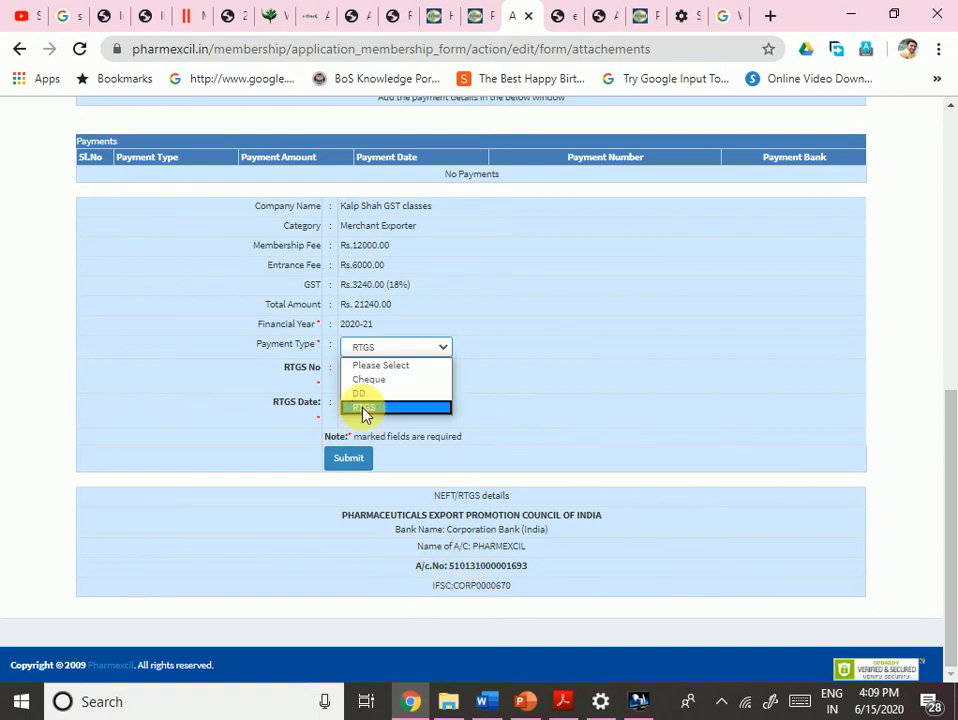
{"action": "left_click", "coordinate": [267, 462]}
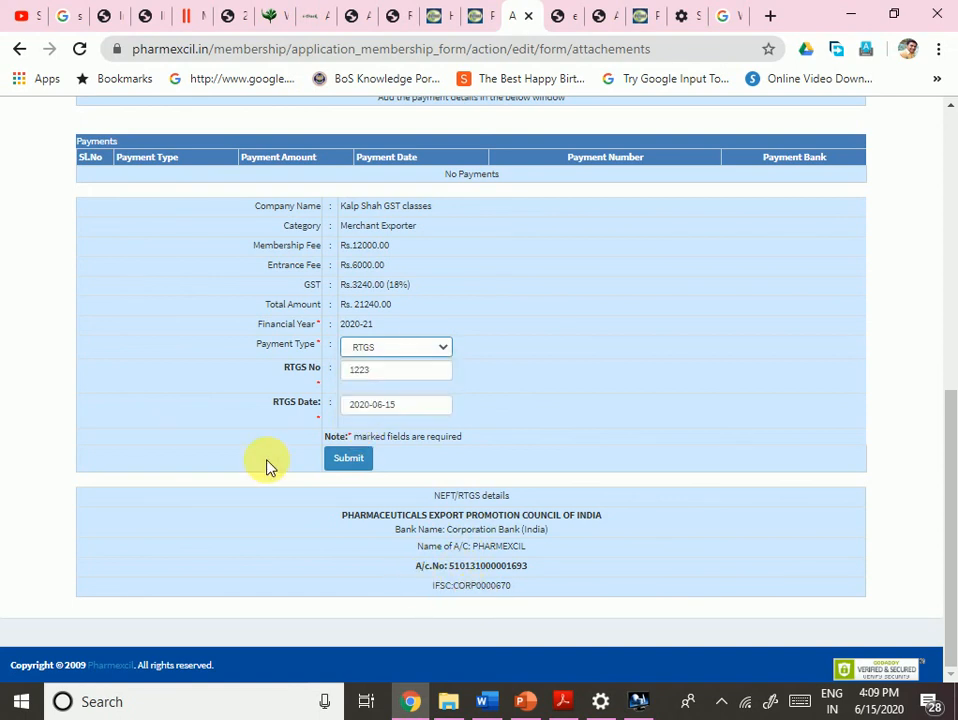
{"action": "left_click", "coordinate": [267, 462]}
{"action": "scroll", "coordinate": [659, 462], "scroll_direction": "up", "scroll_amount": 6}
{"action": "scroll", "coordinate": [659, 462], "scroll_direction": "down", "scroll_amount": 1}
{"action": "scroll", "coordinate": [656, 462], "scroll_direction": "up", "scroll_amount": 1}
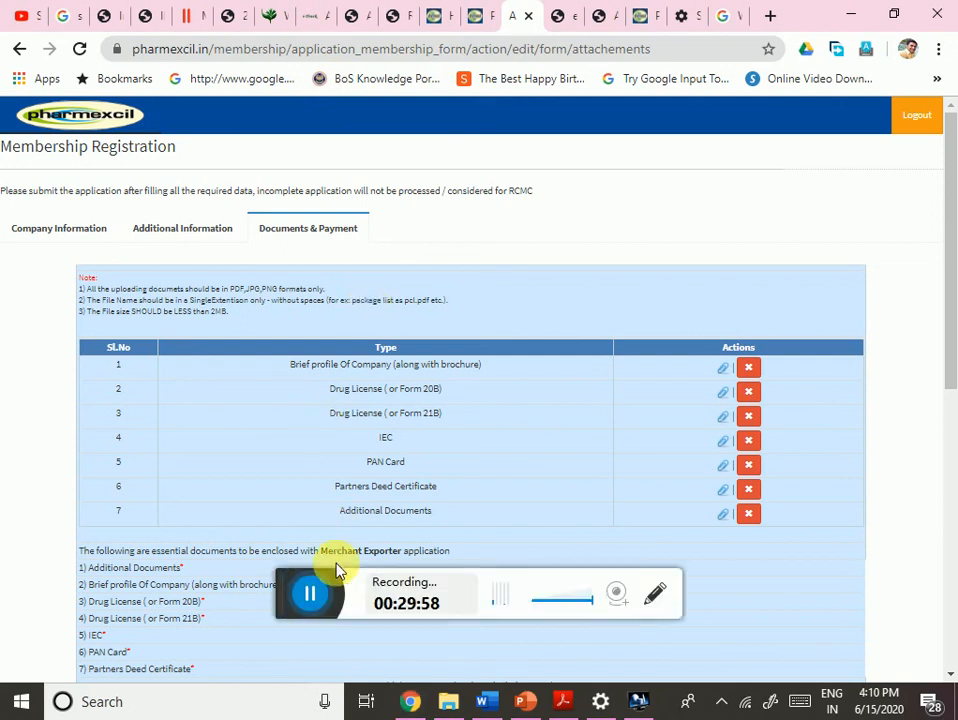
- Switch from the YouTube channel page to the Agarwal Consultants PowerPoint slide show
{"action": "left_click", "coordinate": [290, 595]}
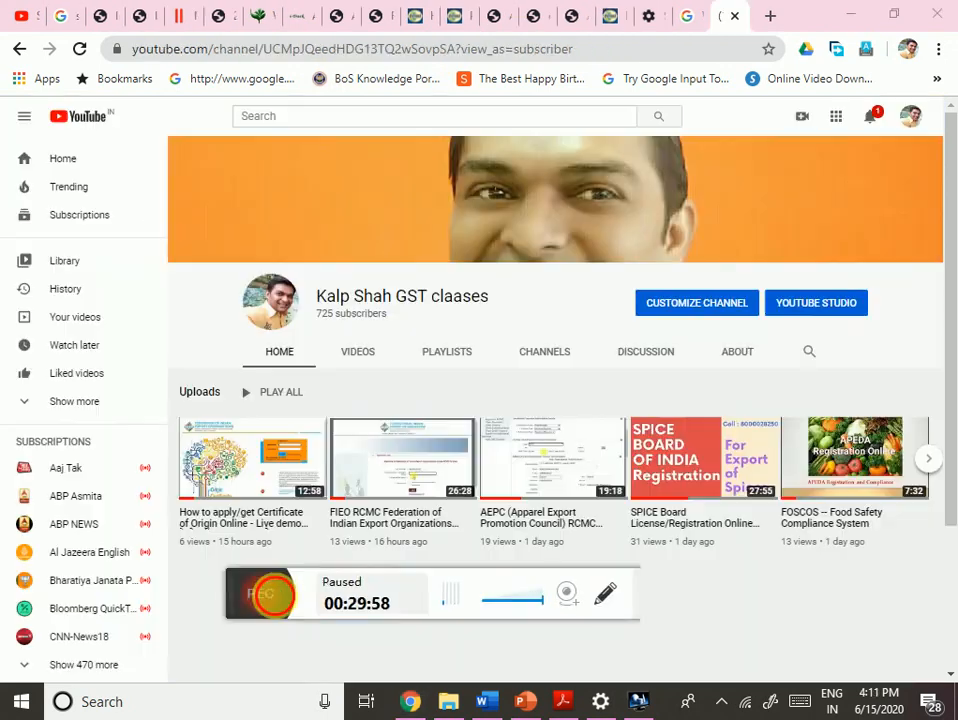
{"action": "left_click", "coordinate": [278, 600]}
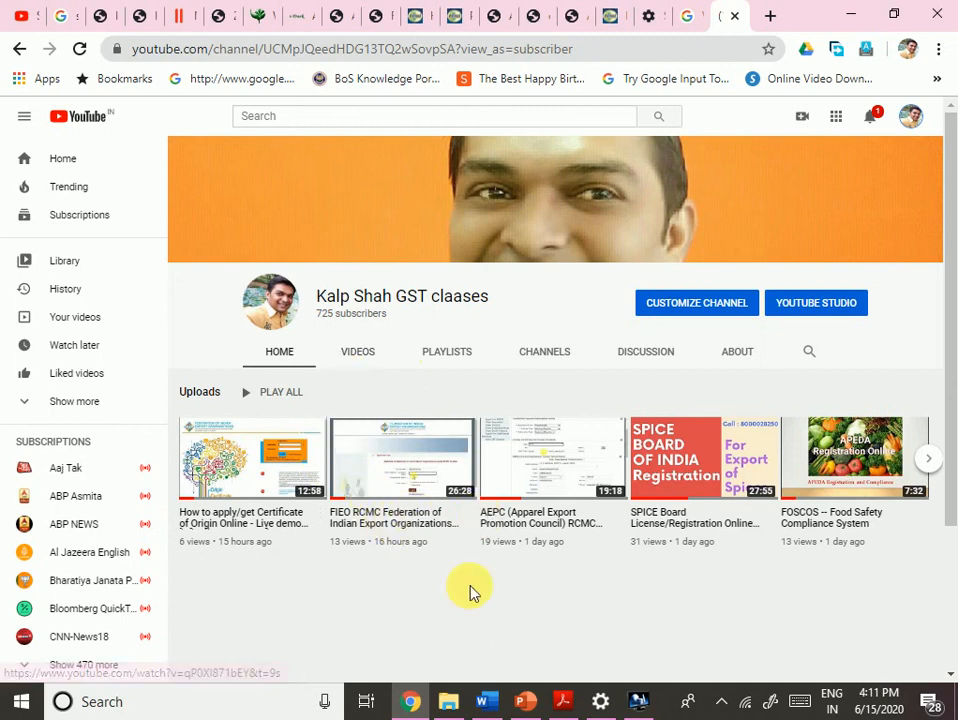
{"action": "mouse_move", "coordinate": [951, 320]}
{"action": "left_mouse_down"}
{"action": "mouse_move", "coordinate": [954, 400]}
{"action": "mouse_move", "coordinate": [938, 319]}
{"action": "left_mouse_up"}
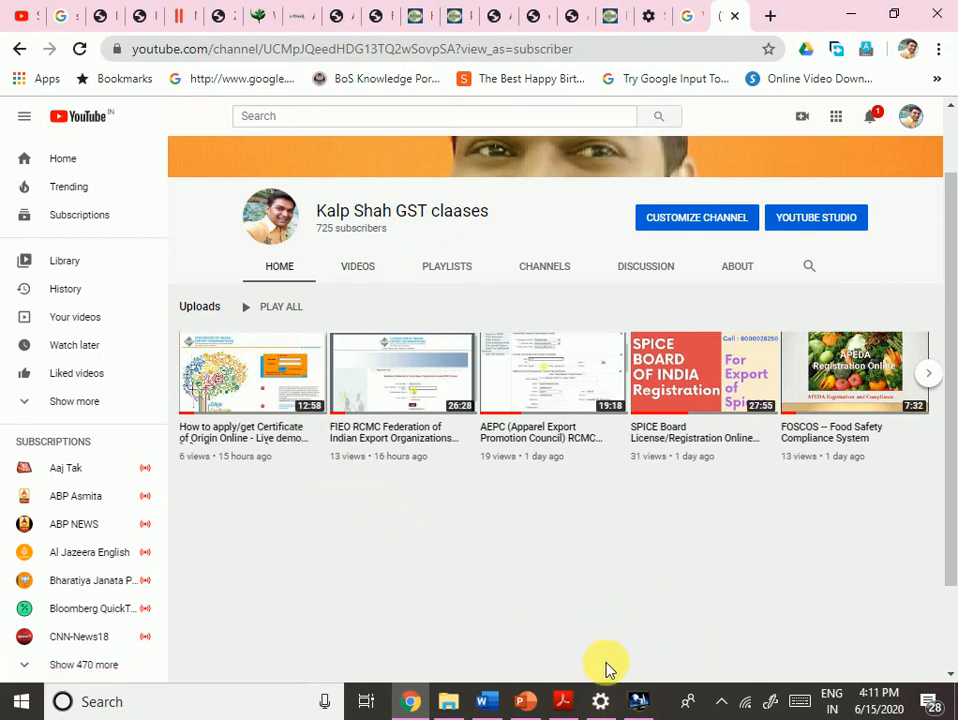
{"action": "left_click", "coordinate": [535, 703]}
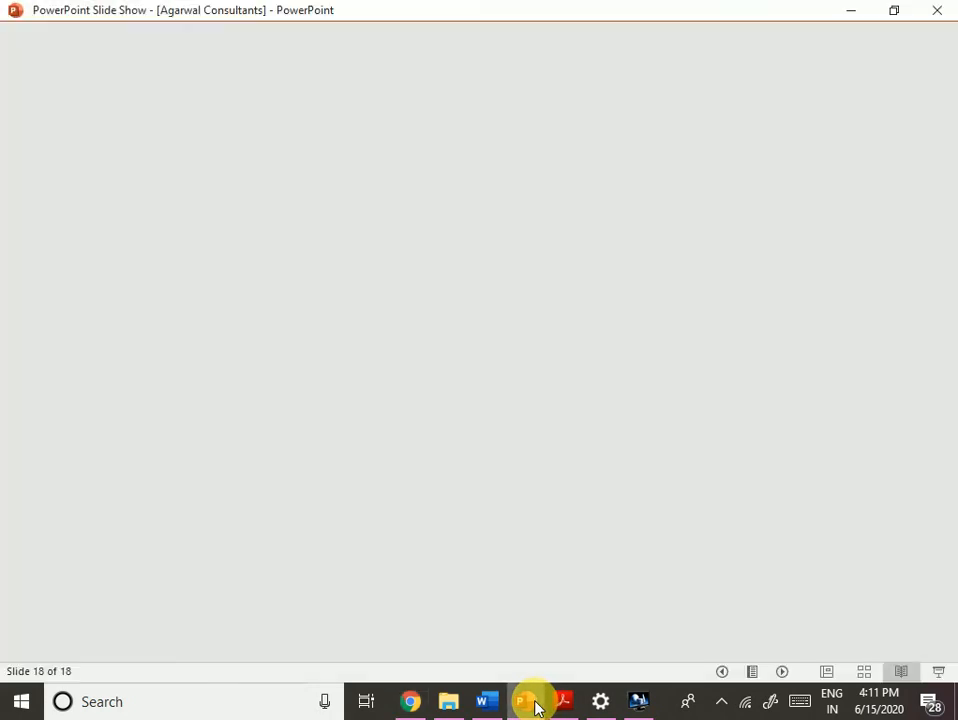